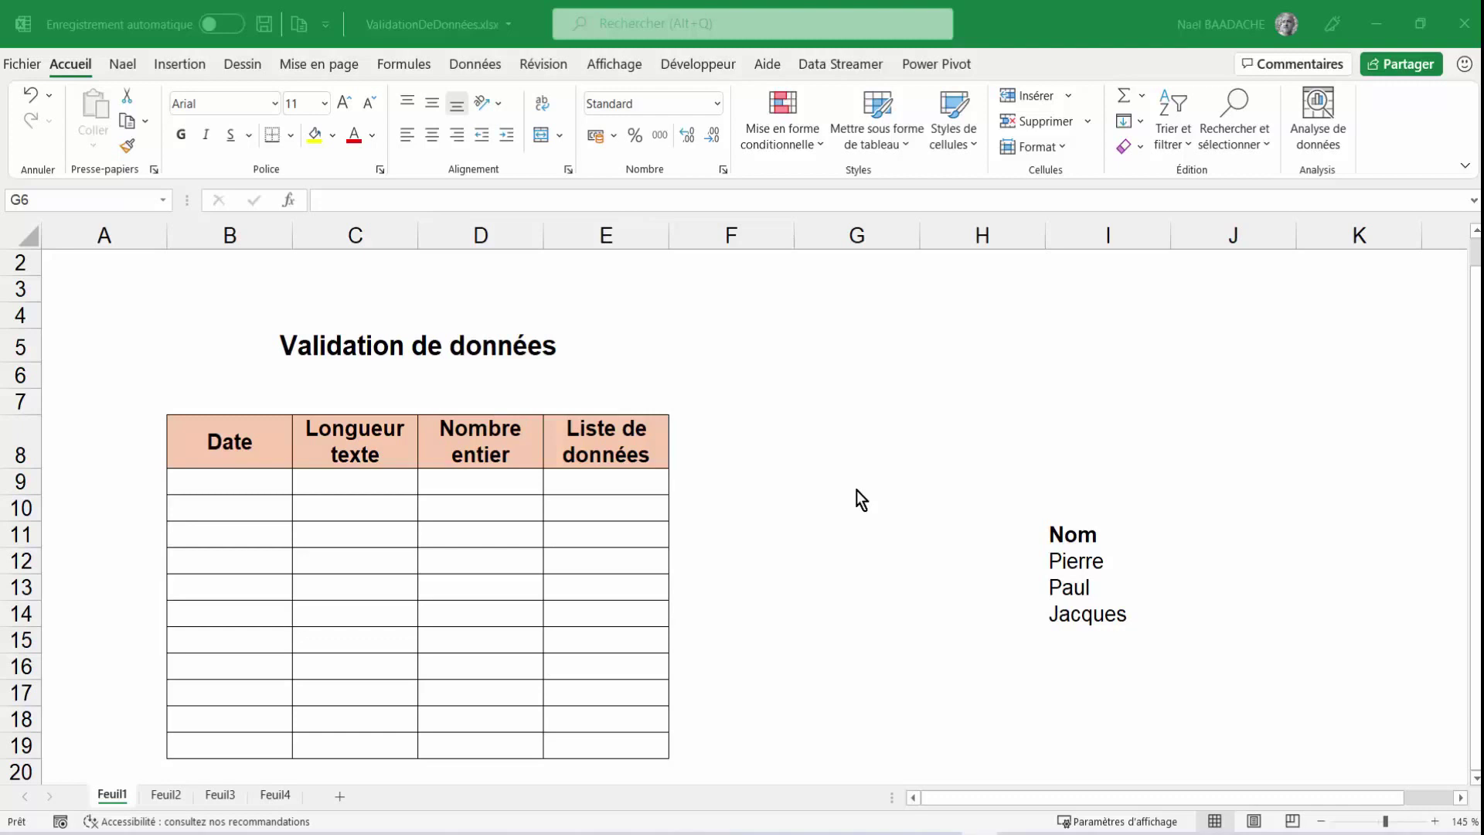
{"action": "type", "text": "E22"}
- Review the table's headers: Date, Longueur texte, Nombre entier and Liste de données
{"action": "key", "text": "Return"}
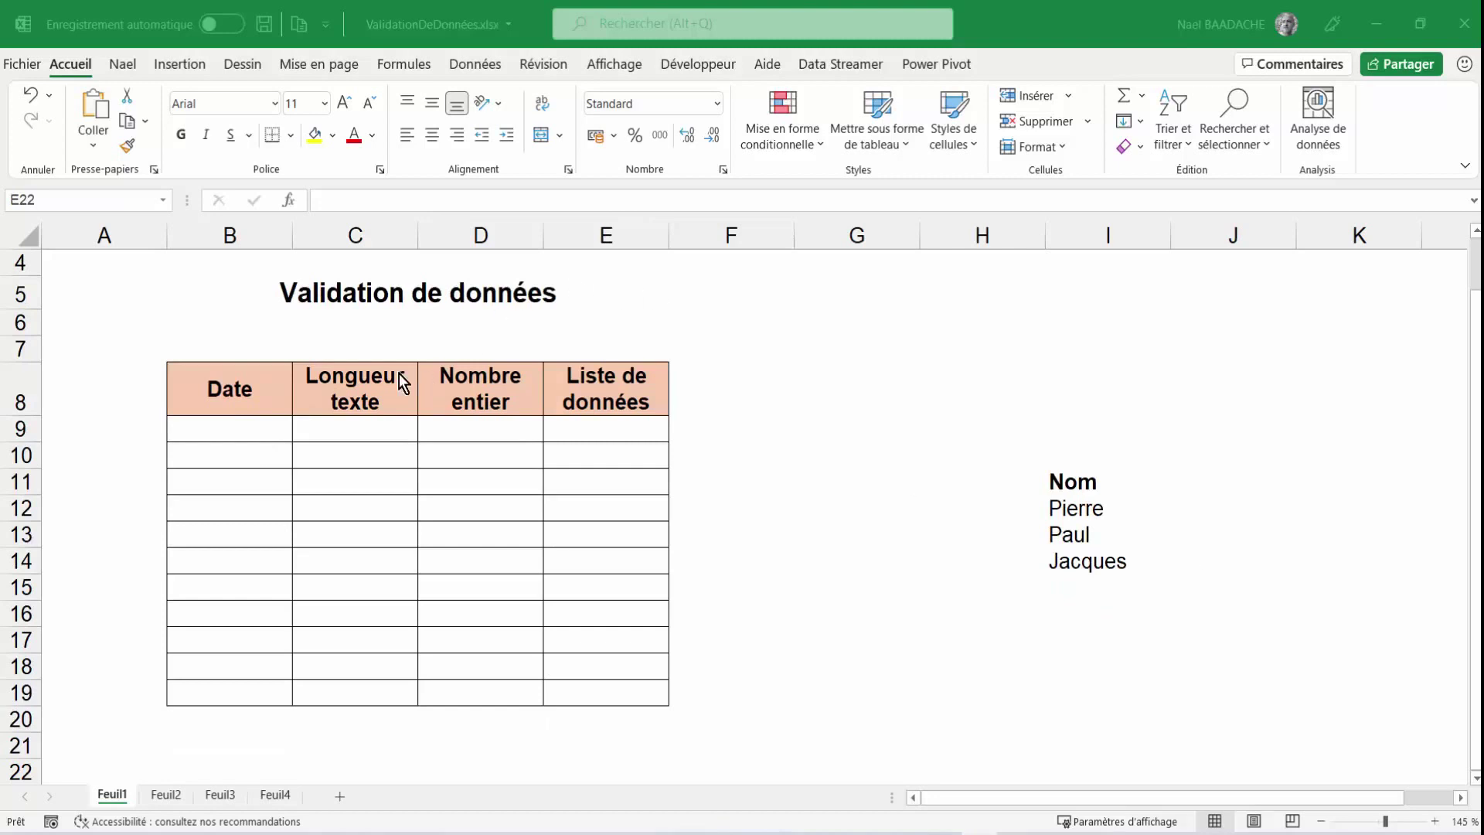
{"action": "left_click", "coordinate": [243, 391]}
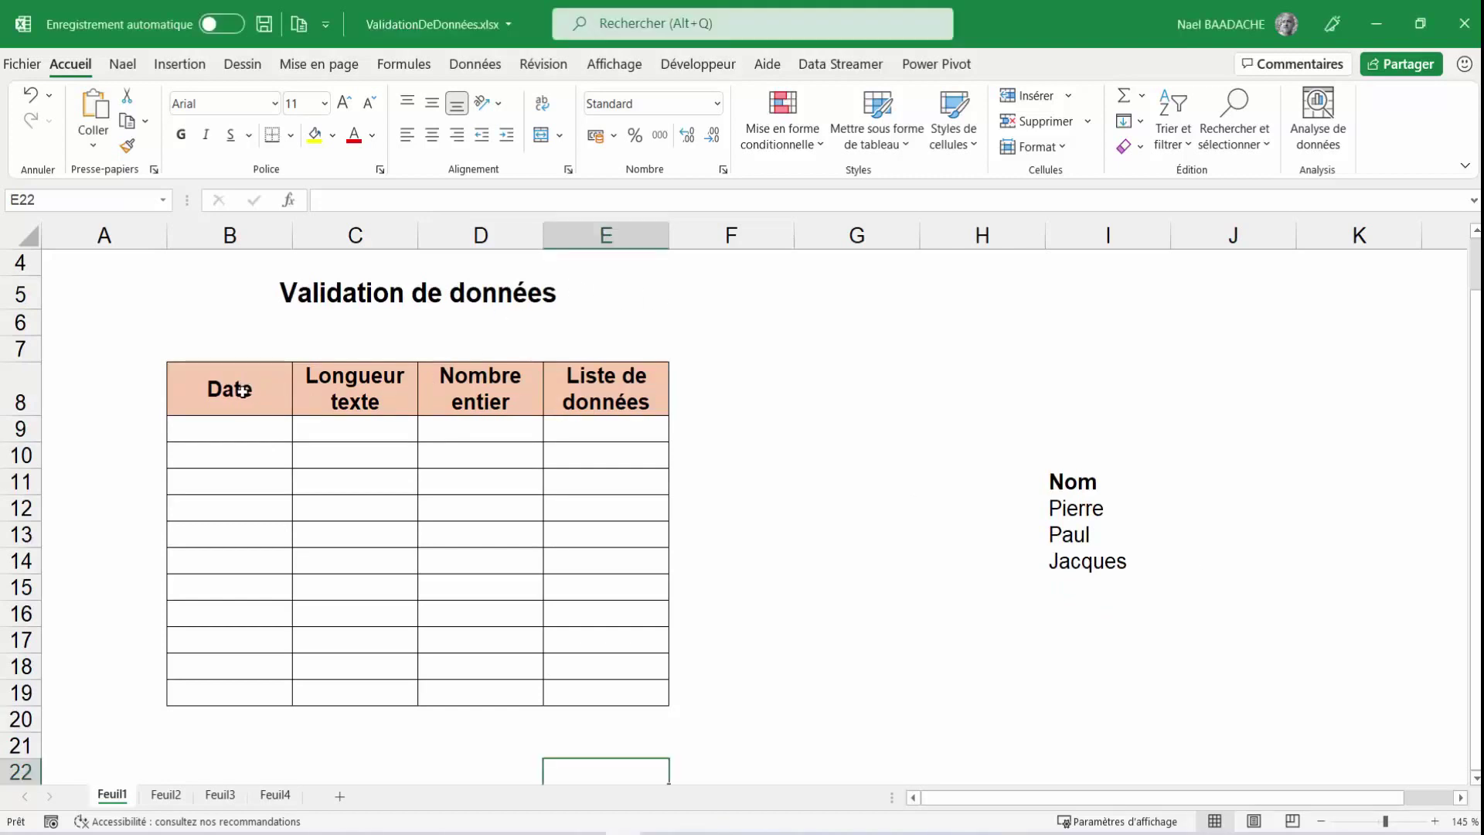
{"action": "left_click", "coordinate": [353, 399]}
{"action": "left_click", "coordinate": [482, 398]}
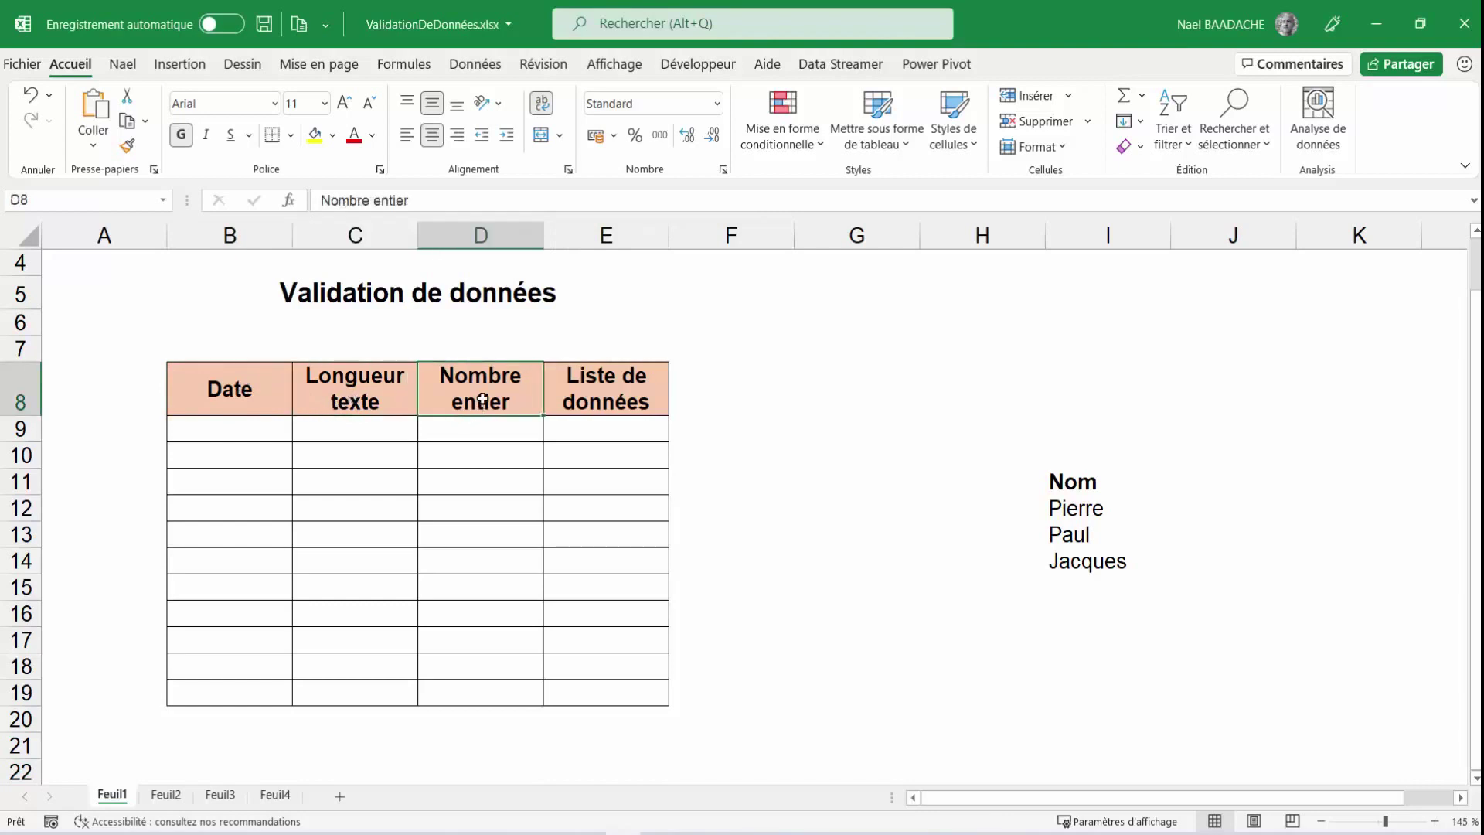
{"action": "left_click", "coordinate": [594, 397]}
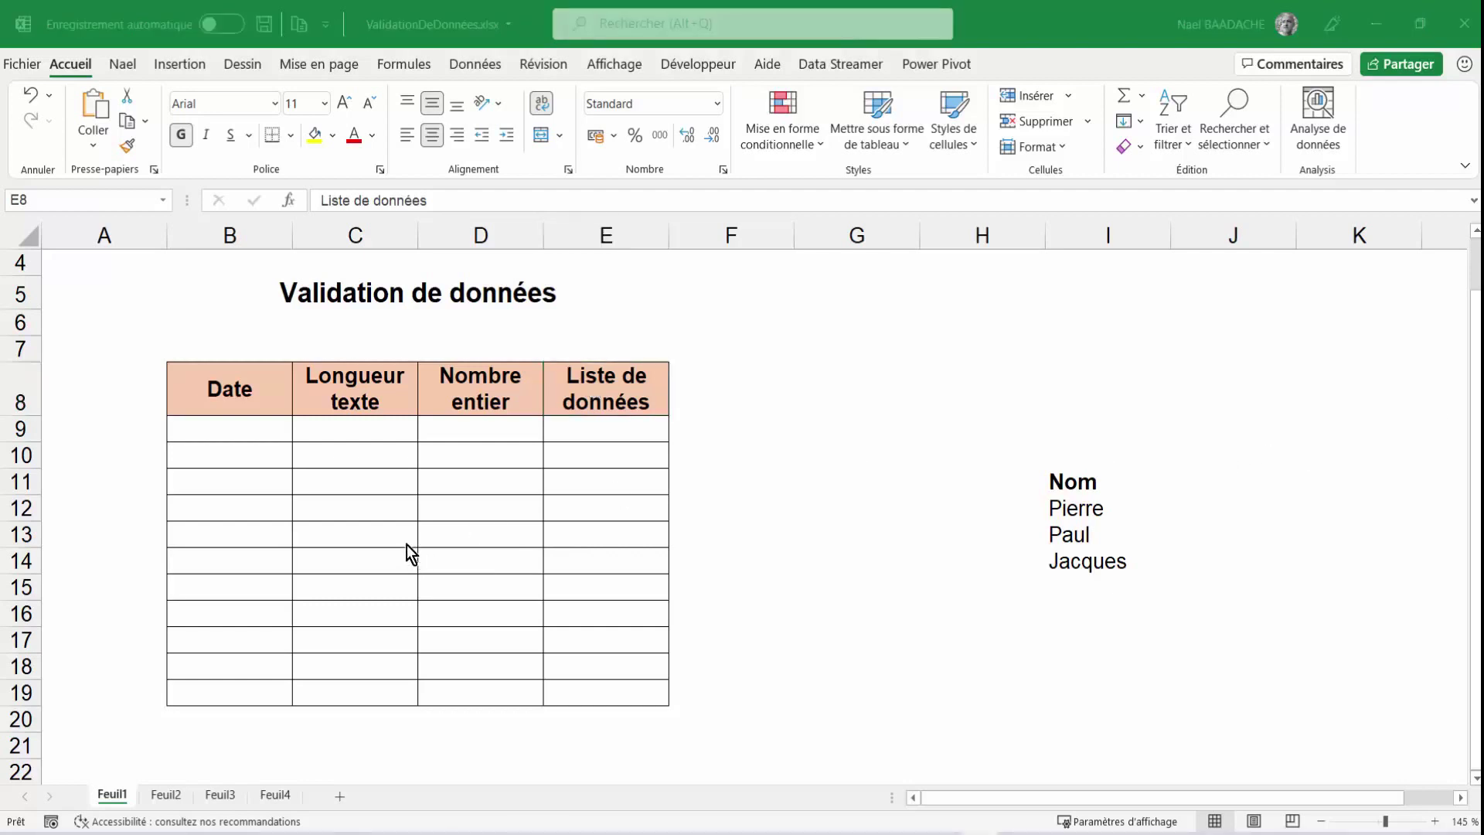
- Select the Date cells B9:B19 and open Validation des données from the Données tab
{"action": "left_click", "coordinate": [375, 514]}
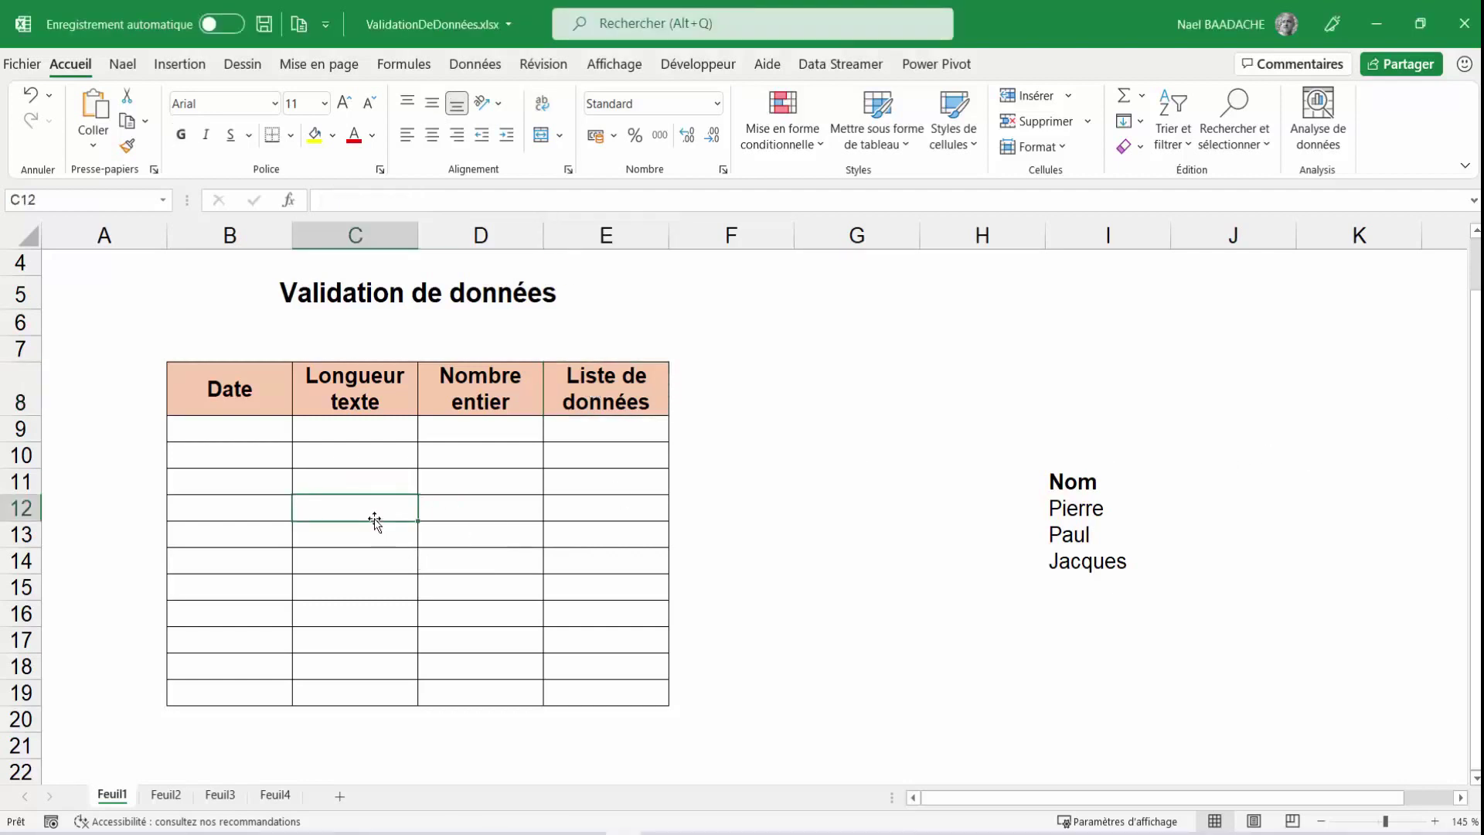
{"action": "left_click", "coordinate": [480, 64]}
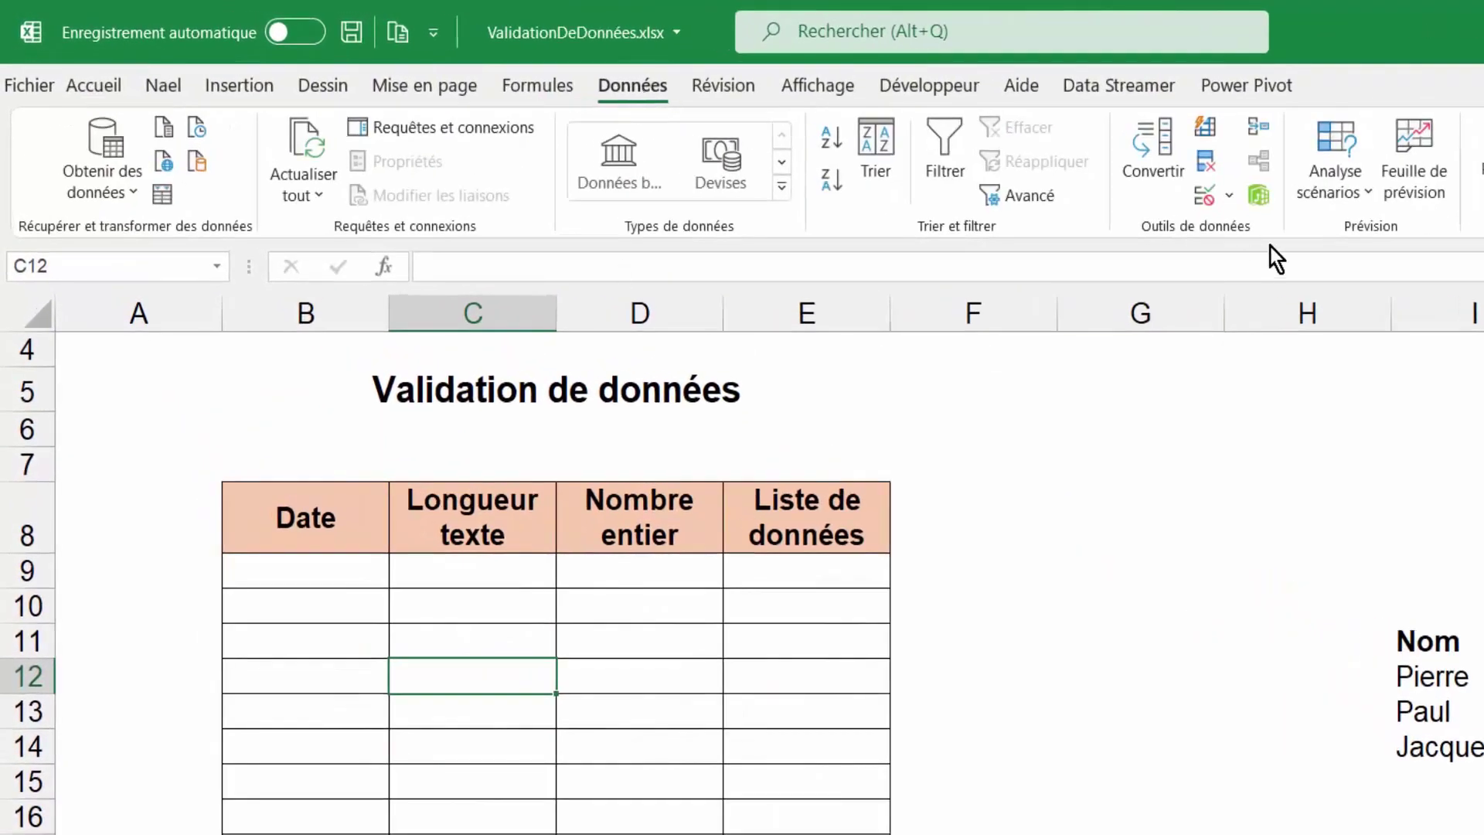
{"action": "left_click", "coordinate": [1231, 193]}
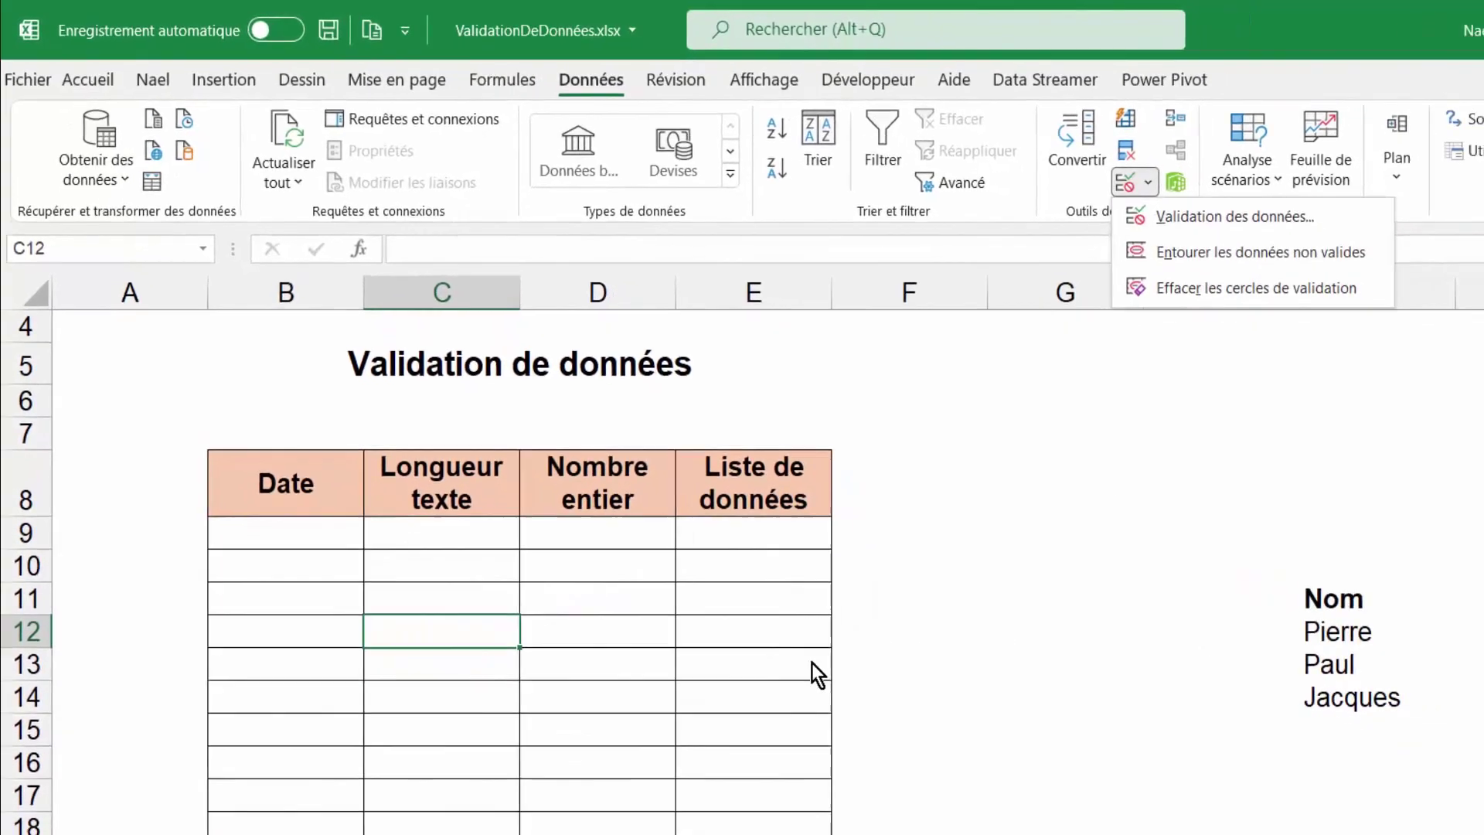
{"action": "left_click", "coordinate": [242, 430]}
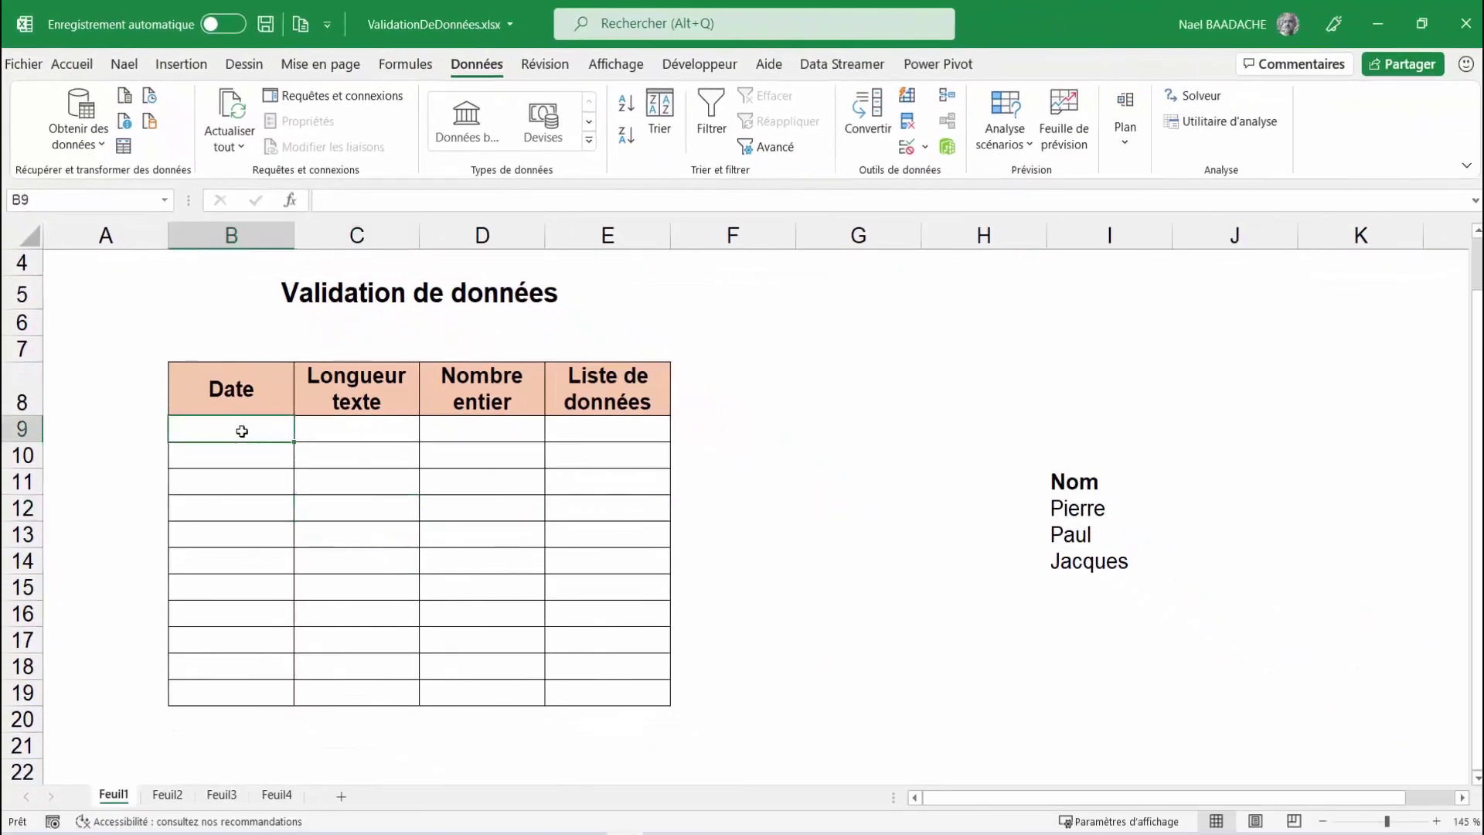
{"action": "left_click_drag", "start_coordinate": [242, 430], "coordinate": [244, 696]}
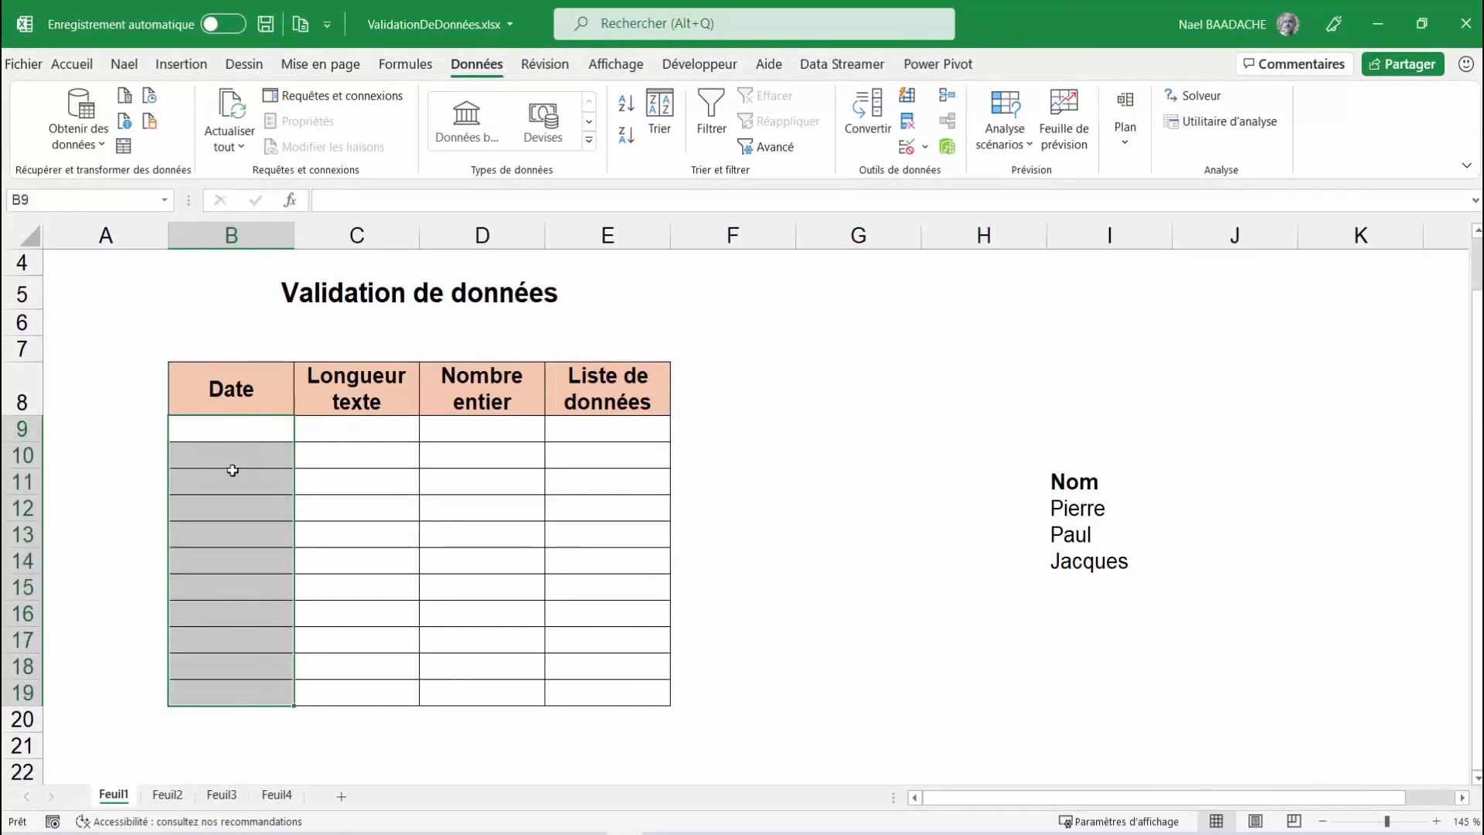
{"action": "left_click", "coordinate": [228, 431]}
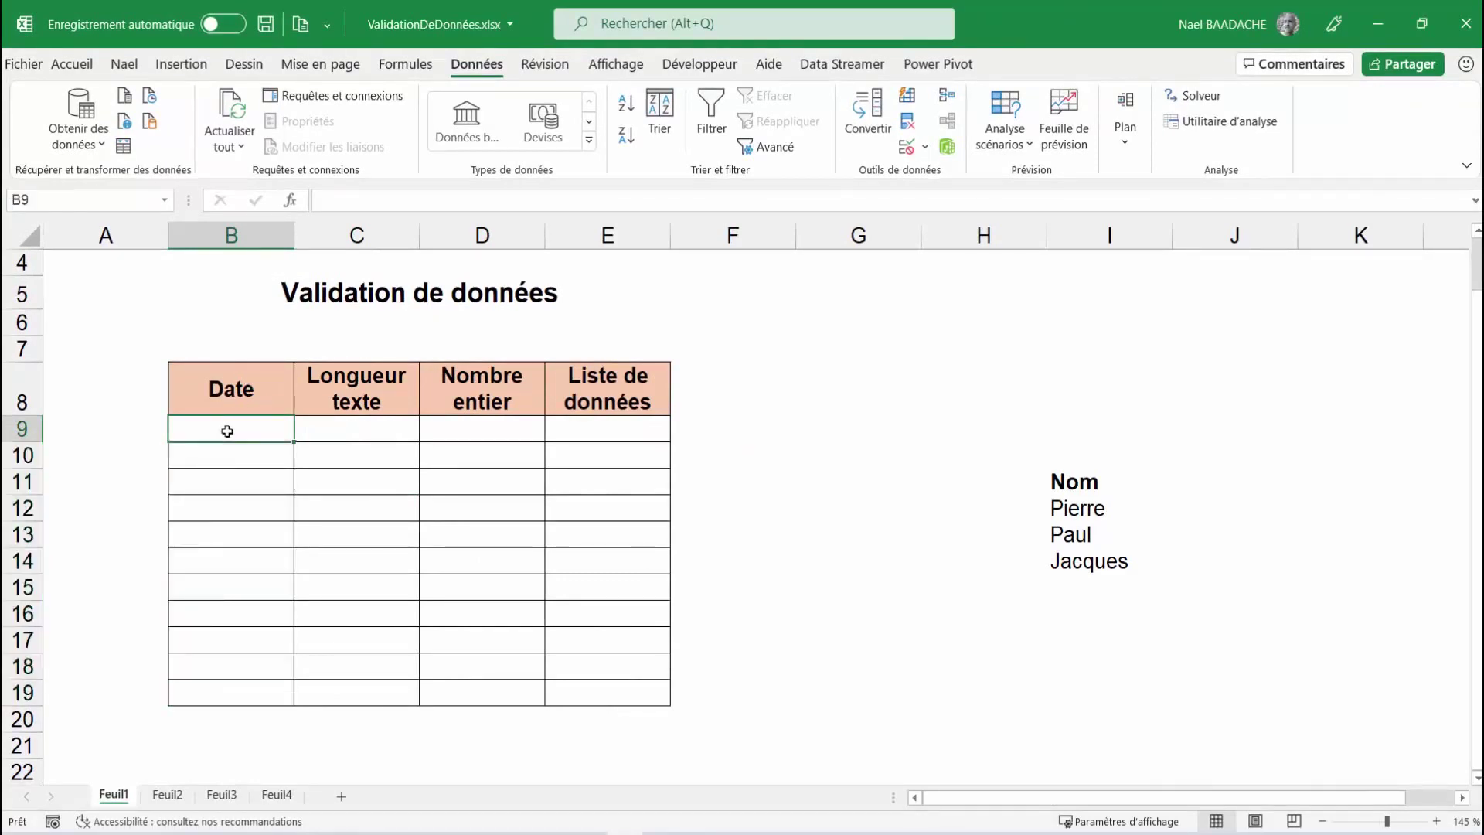
{"action": "left_click_drag", "start_coordinate": [227, 431], "coordinate": [239, 691]}
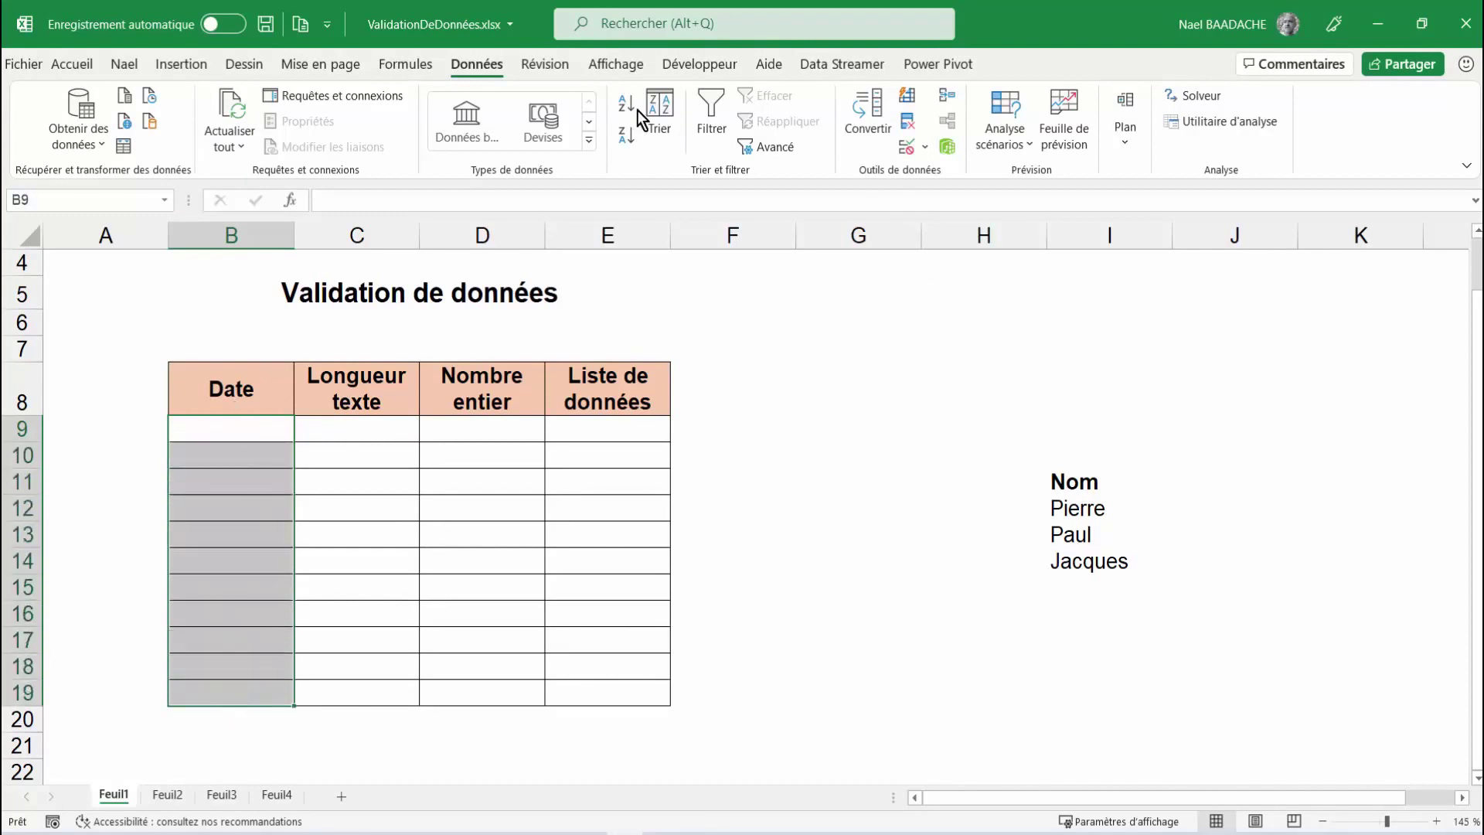
{"action": "left_click", "coordinate": [923, 150]}
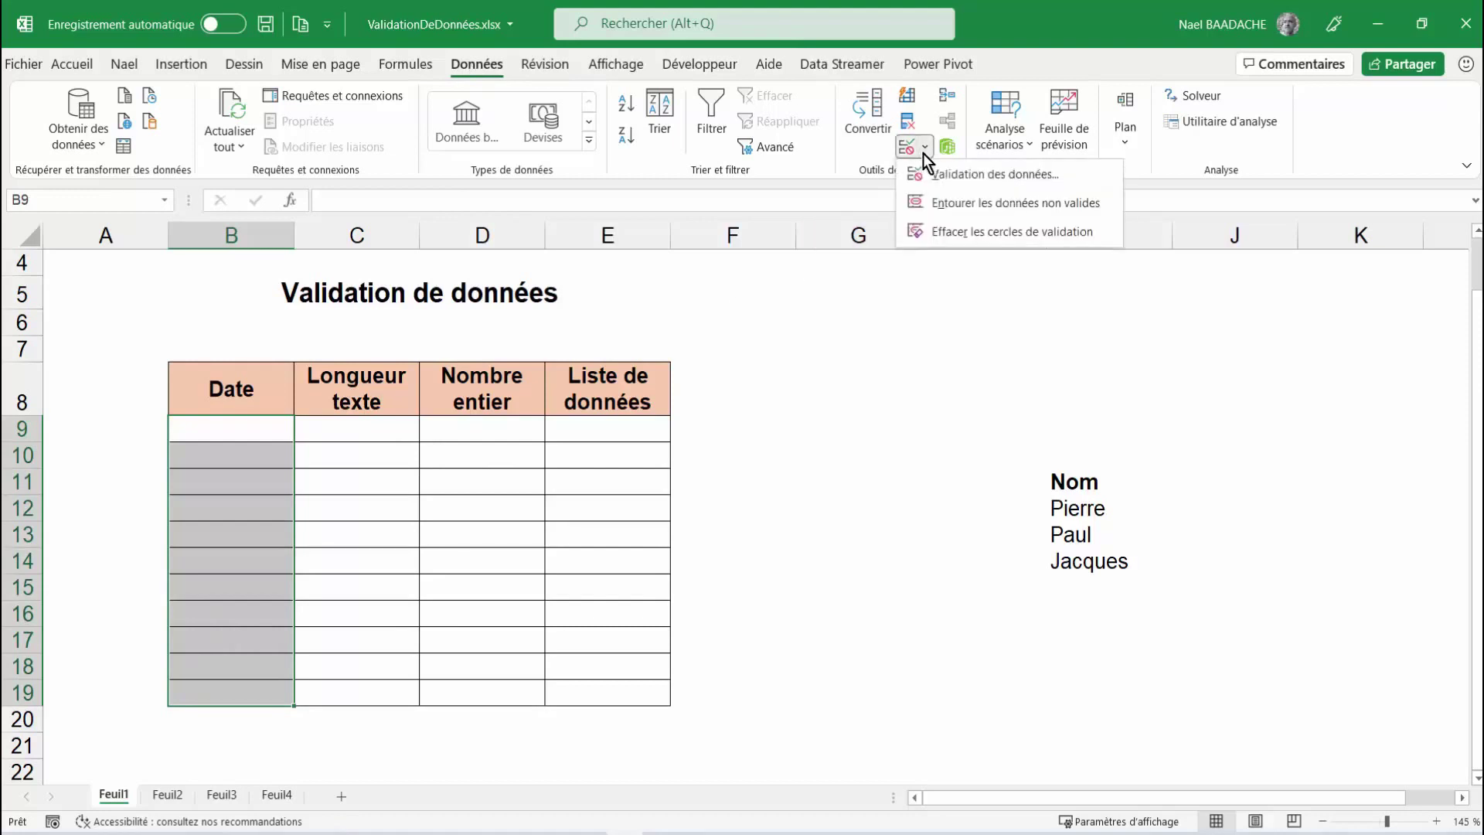
{"action": "left_click", "coordinate": [932, 179]}
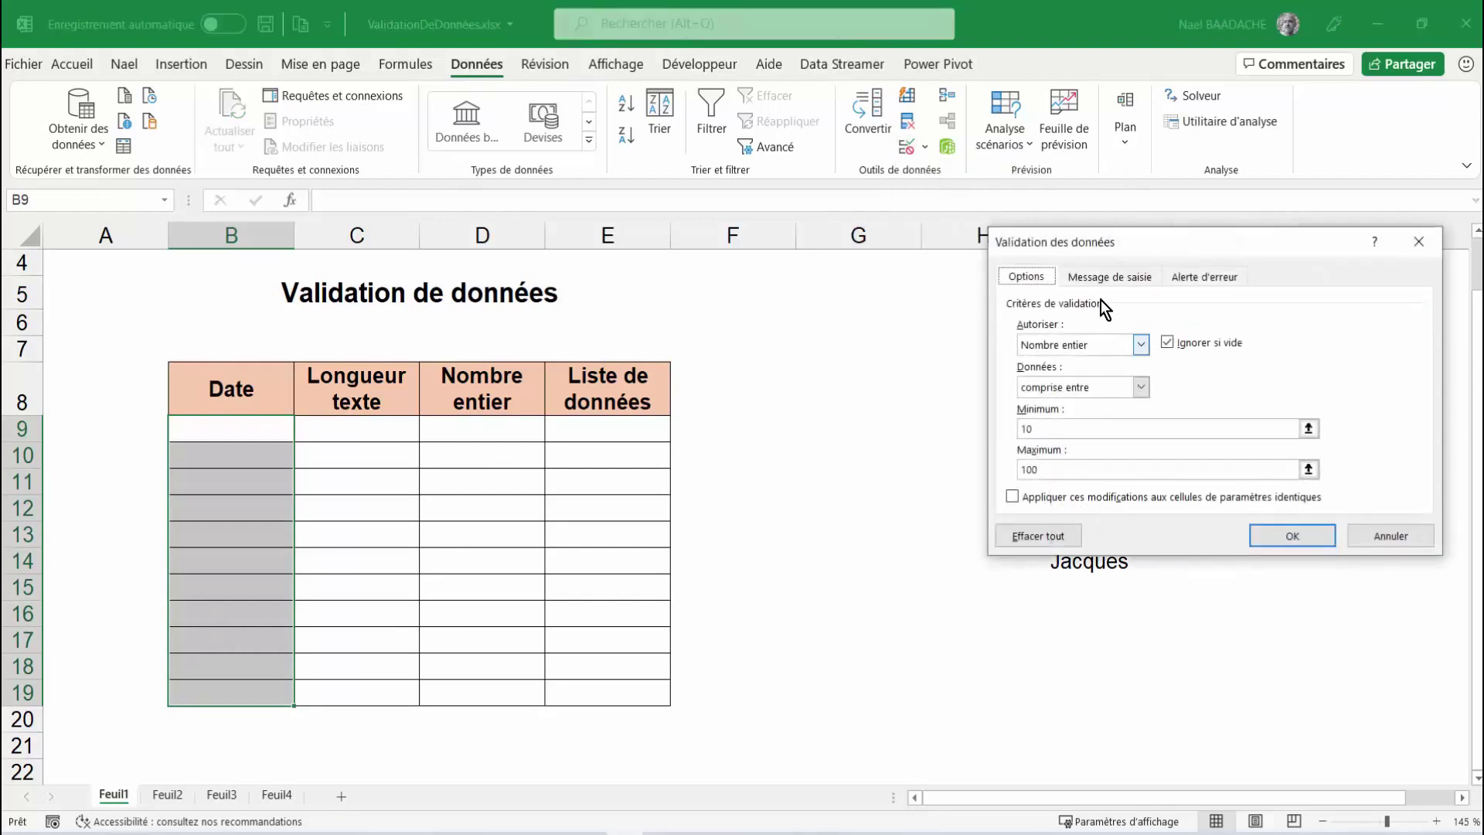
- Allow only dates between 01/01/2020 and 31/01/2020 in B9:B19
{"action": "left_click_drag", "start_coordinate": [1127, 243], "coordinate": [1009, 198]}
{"action": "left_click", "coordinate": [1000, 301]}
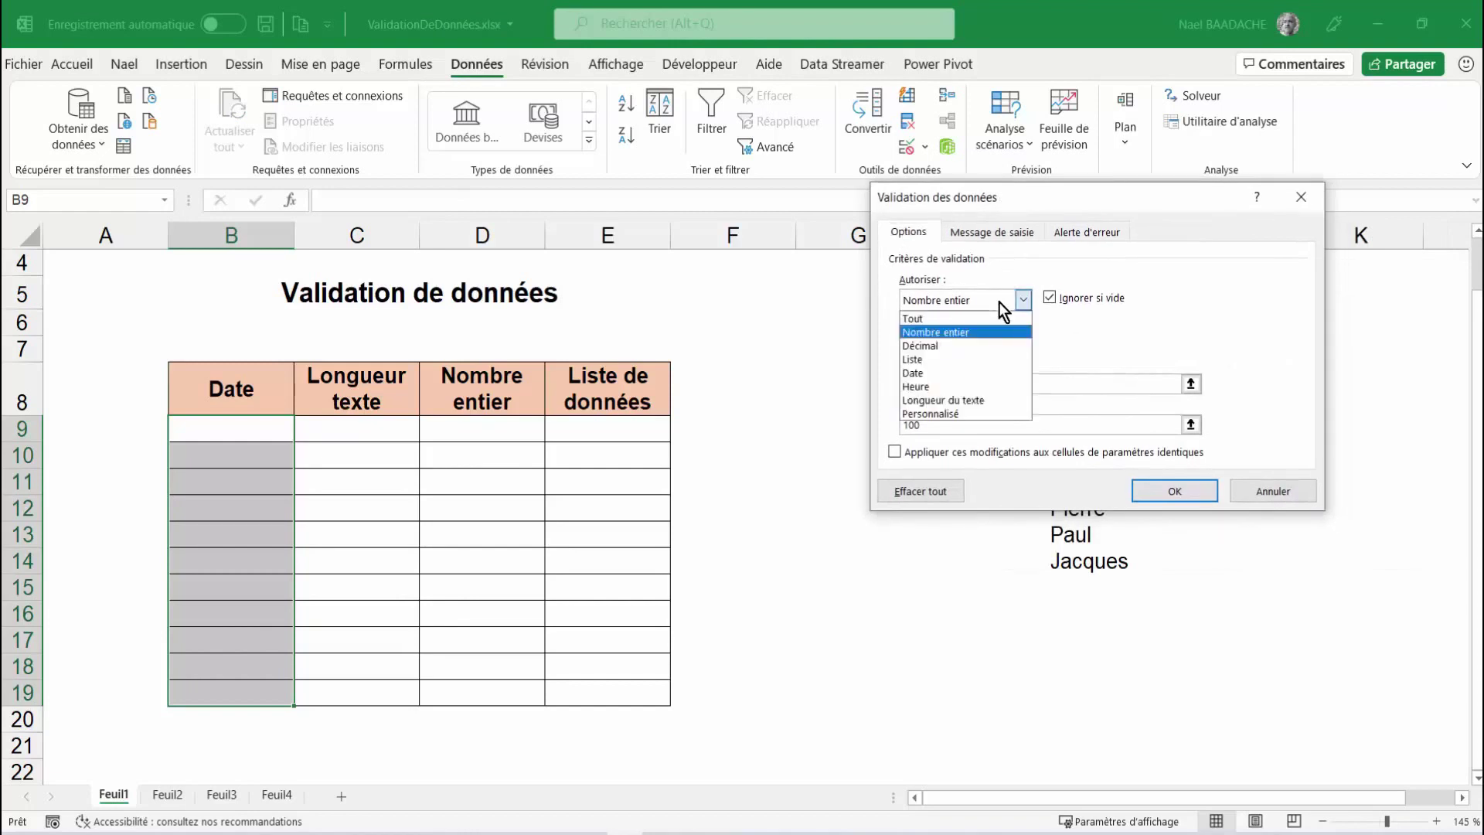
{"action": "left_click", "coordinate": [920, 374]}
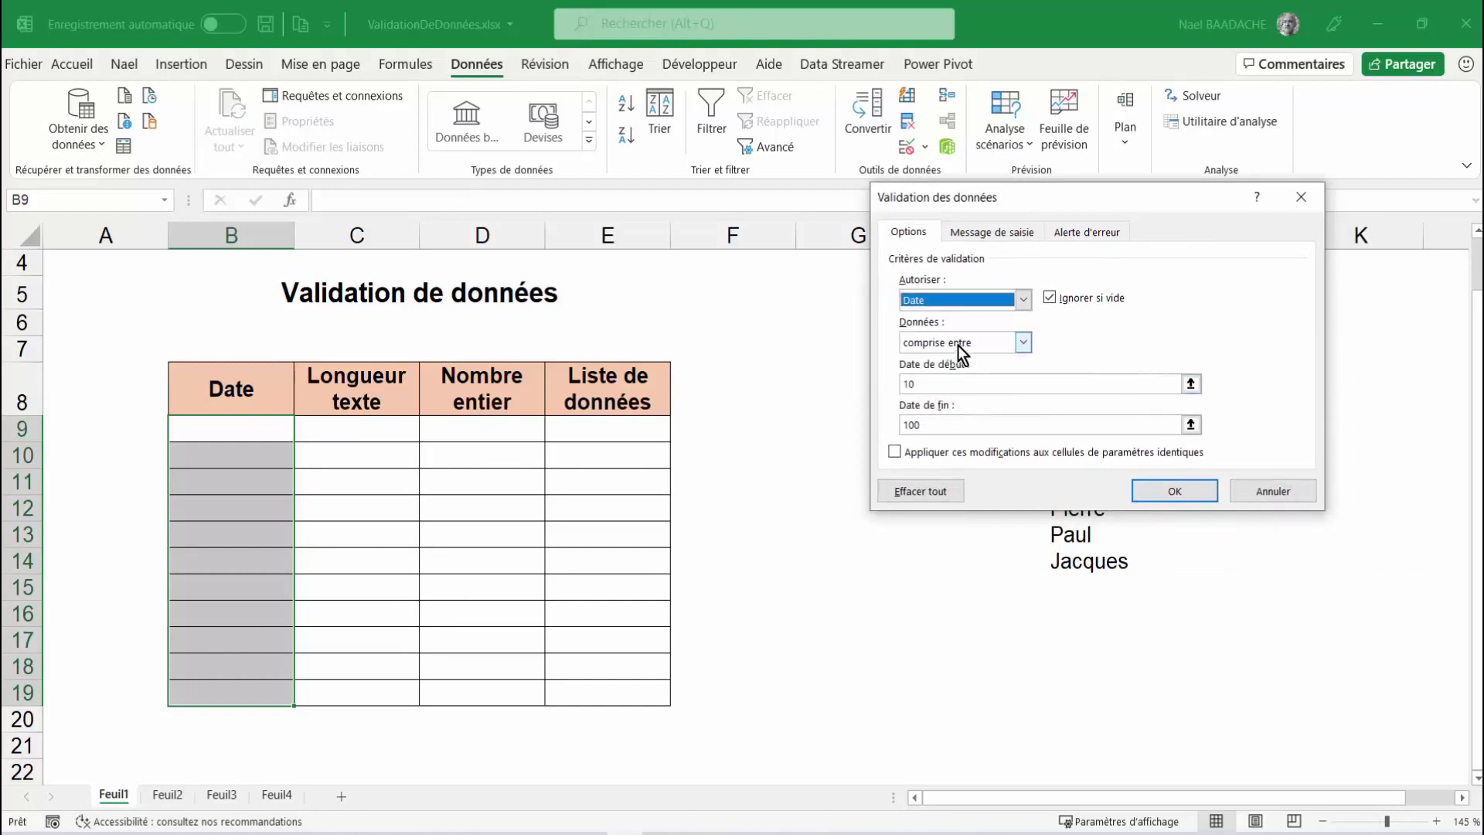
{"action": "left_click", "coordinate": [997, 384]}
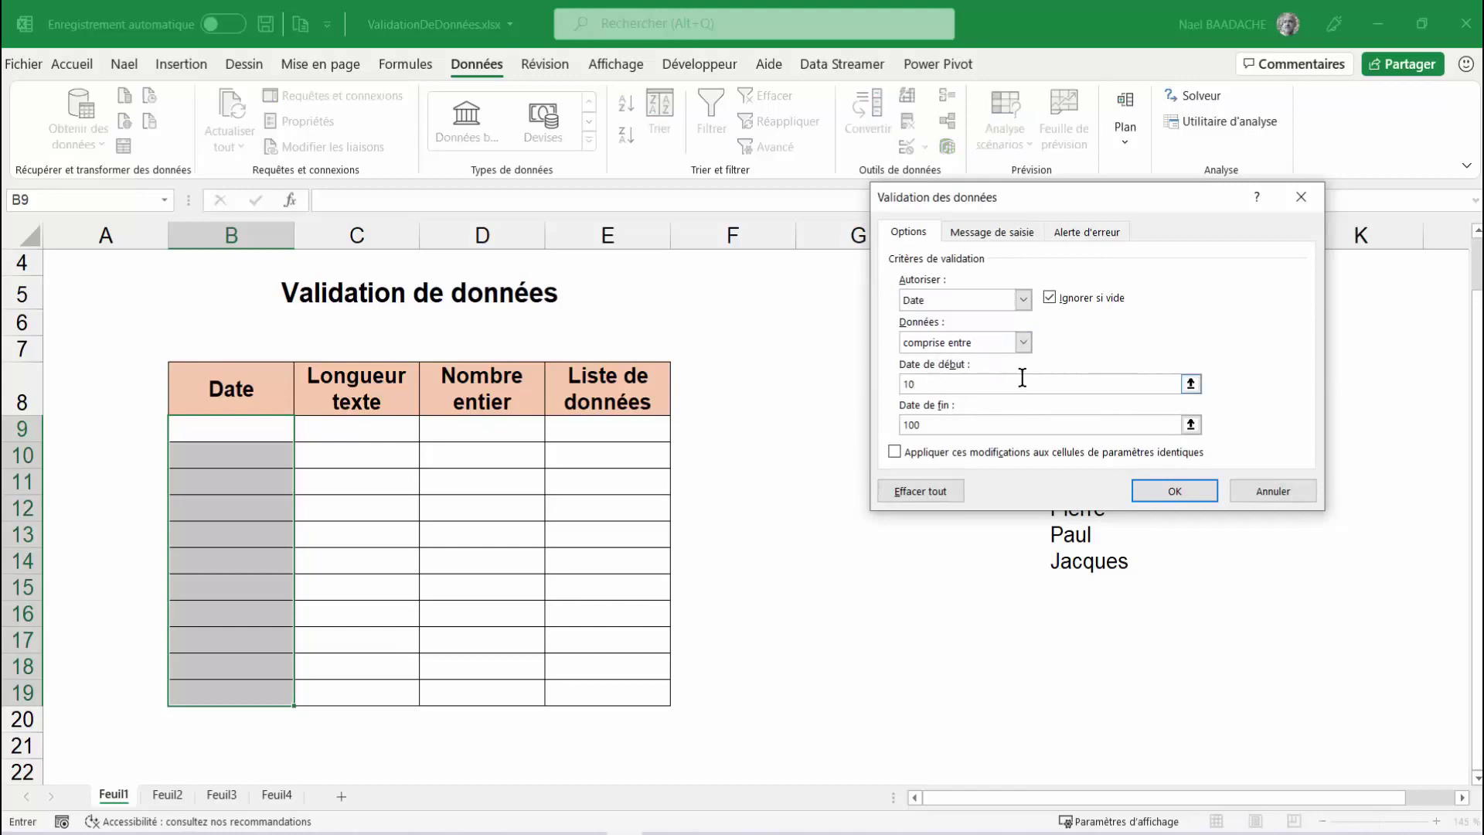
{"action": "key", "text": "BackSpace"}
{"action": "key", "text": "BackSpace"}
{"action": "type", "text": "01/0"}
{"action": "type", "text": "1/2020"}
{"action": "left_click_drag", "start_coordinate": [948, 424], "coordinate": [879, 427]}
{"action": "type", "text": "31/01/202"}
{"action": "type", "text": "0"}
{"action": "left_click", "coordinate": [1176, 490]}
- Enter 01/01/2020 in B9 and 31/01/2020 in B10
{"action": "left_click", "coordinate": [230, 433]}
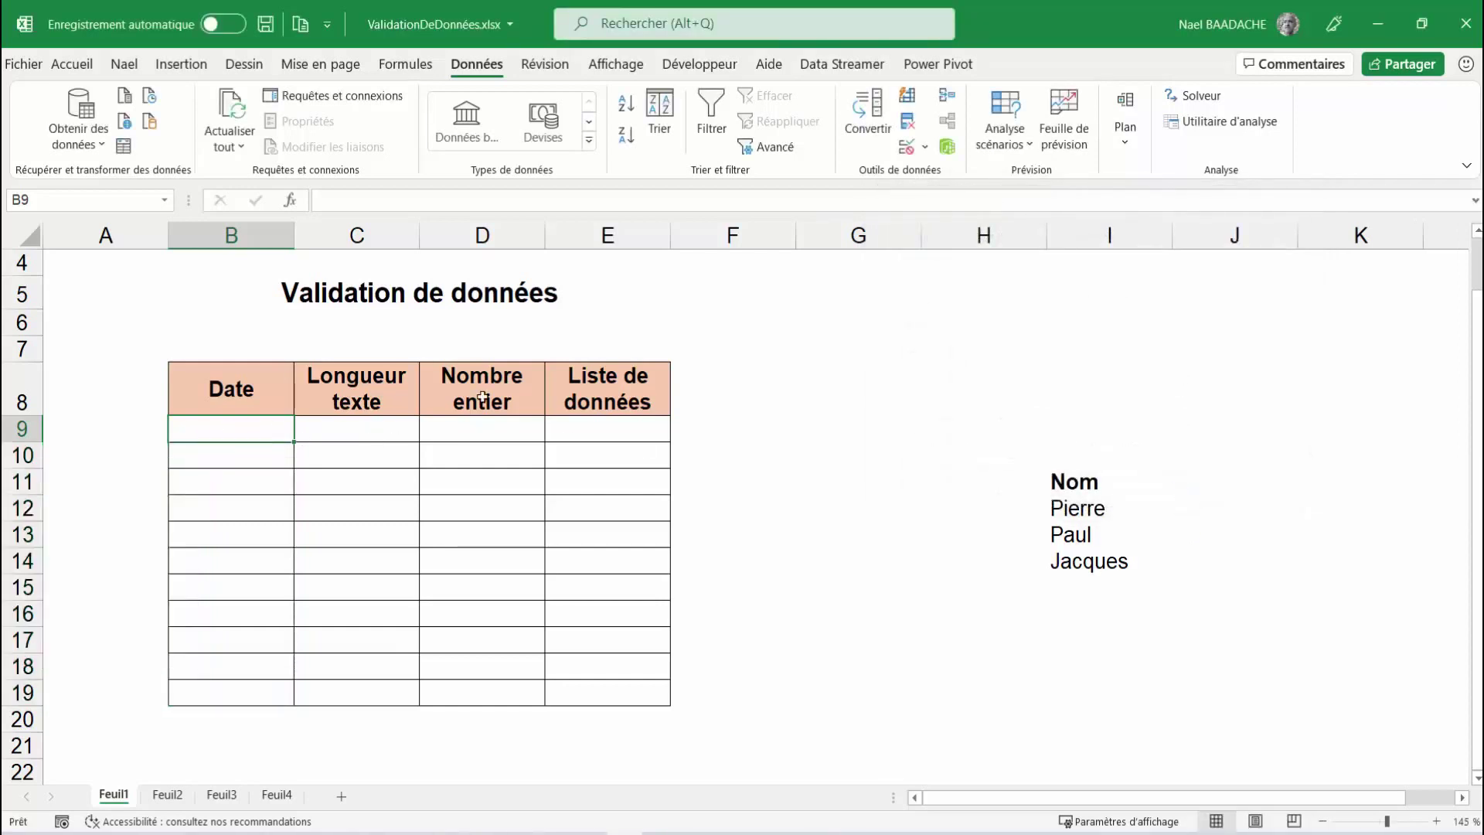
{"action": "type", "text": "01/01/2020"}
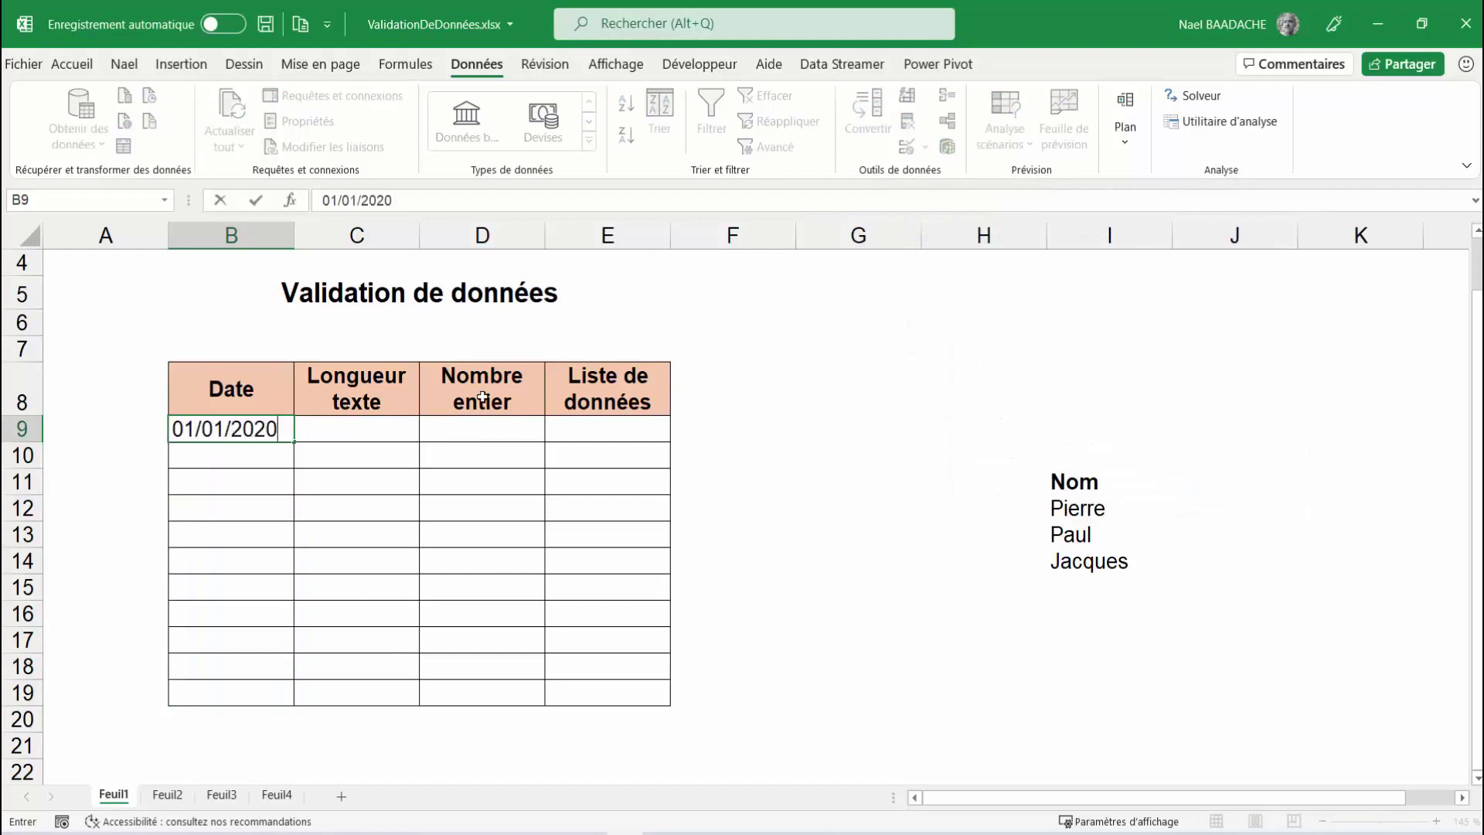
{"action": "key", "text": "Return"}
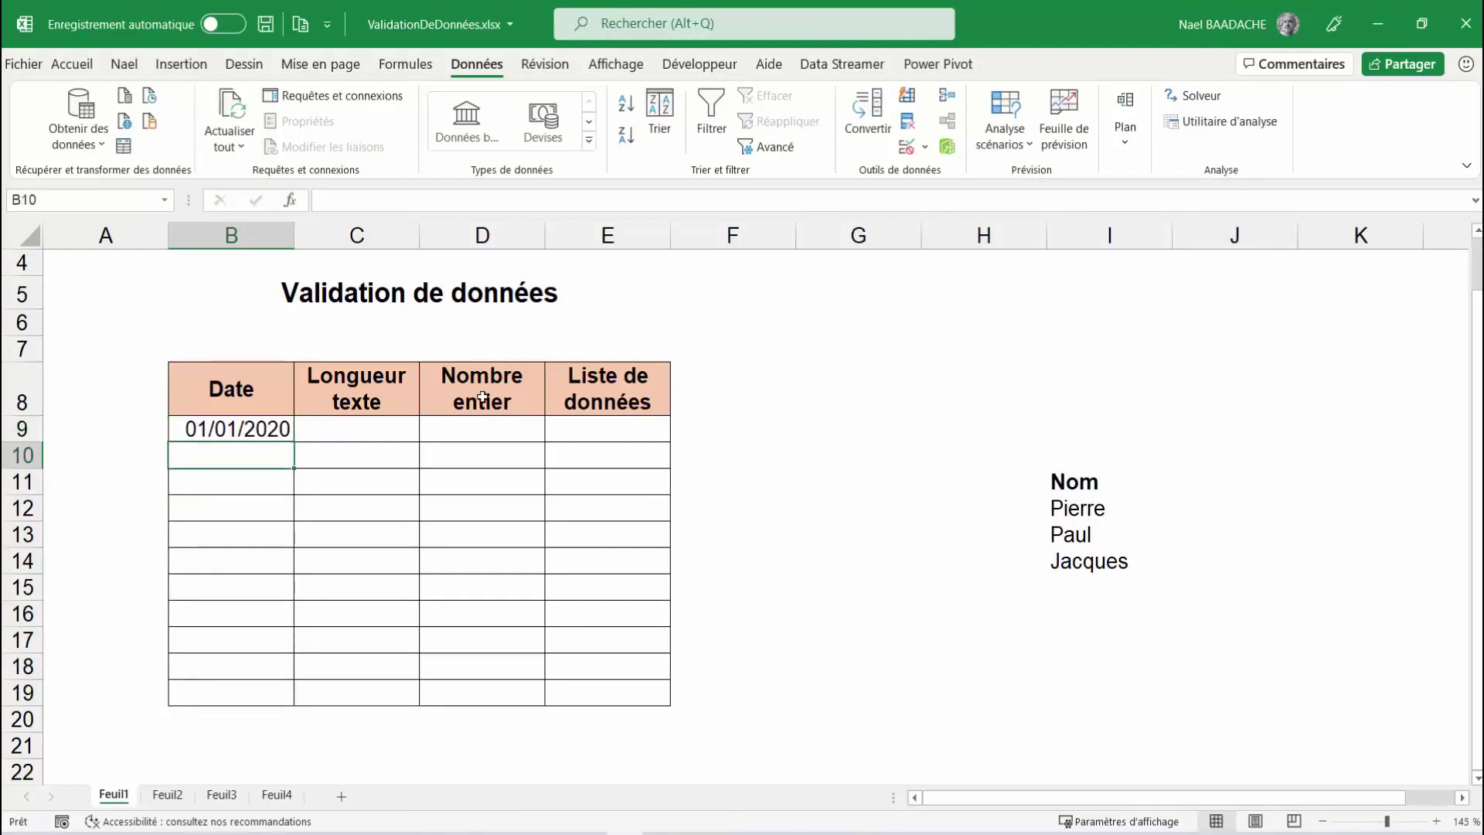
{"action": "type", "text": "31/01"}
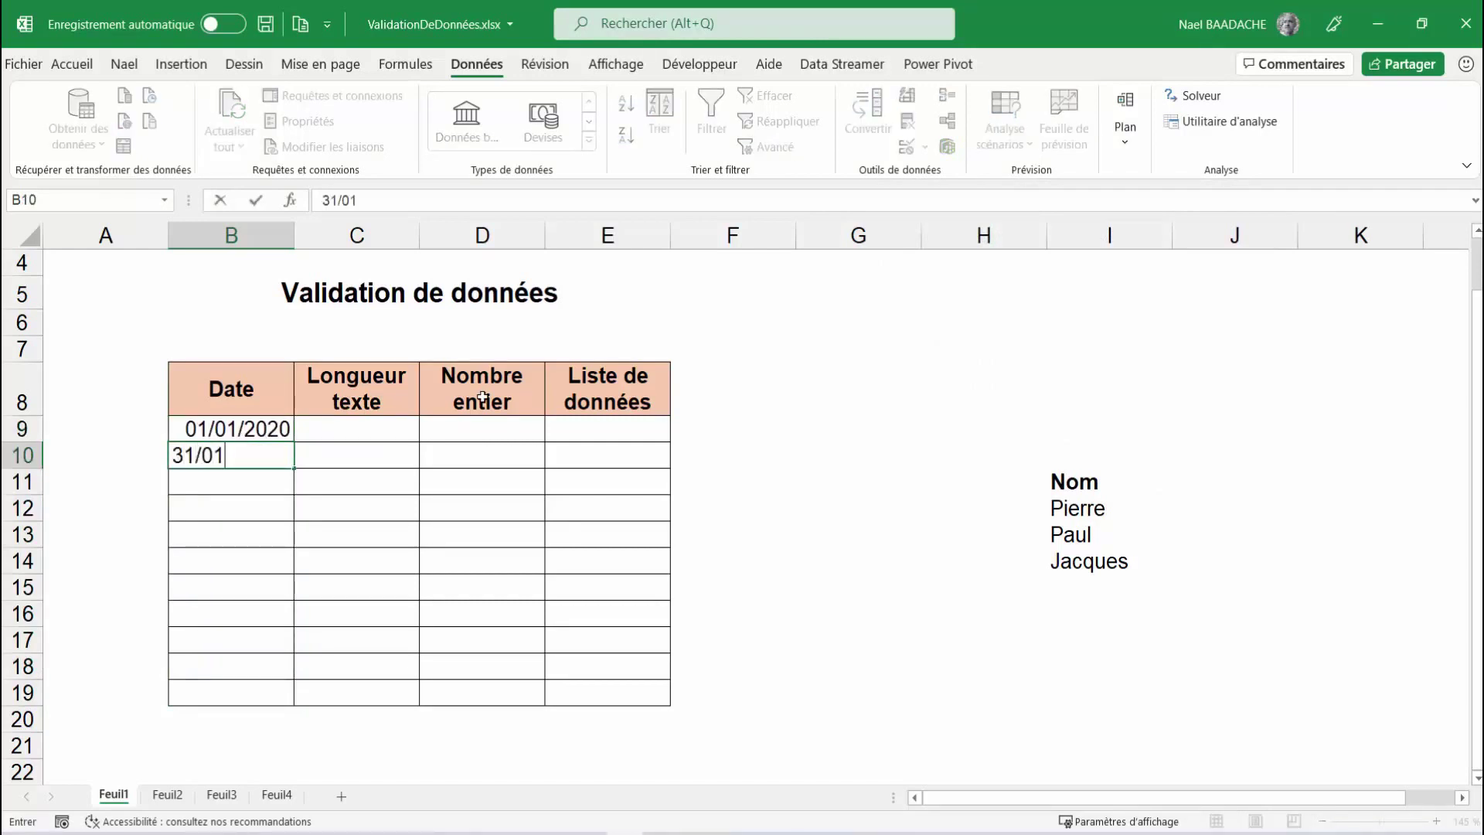
{"action": "type", "text": "/2020"}
{"action": "key", "text": "Return"}
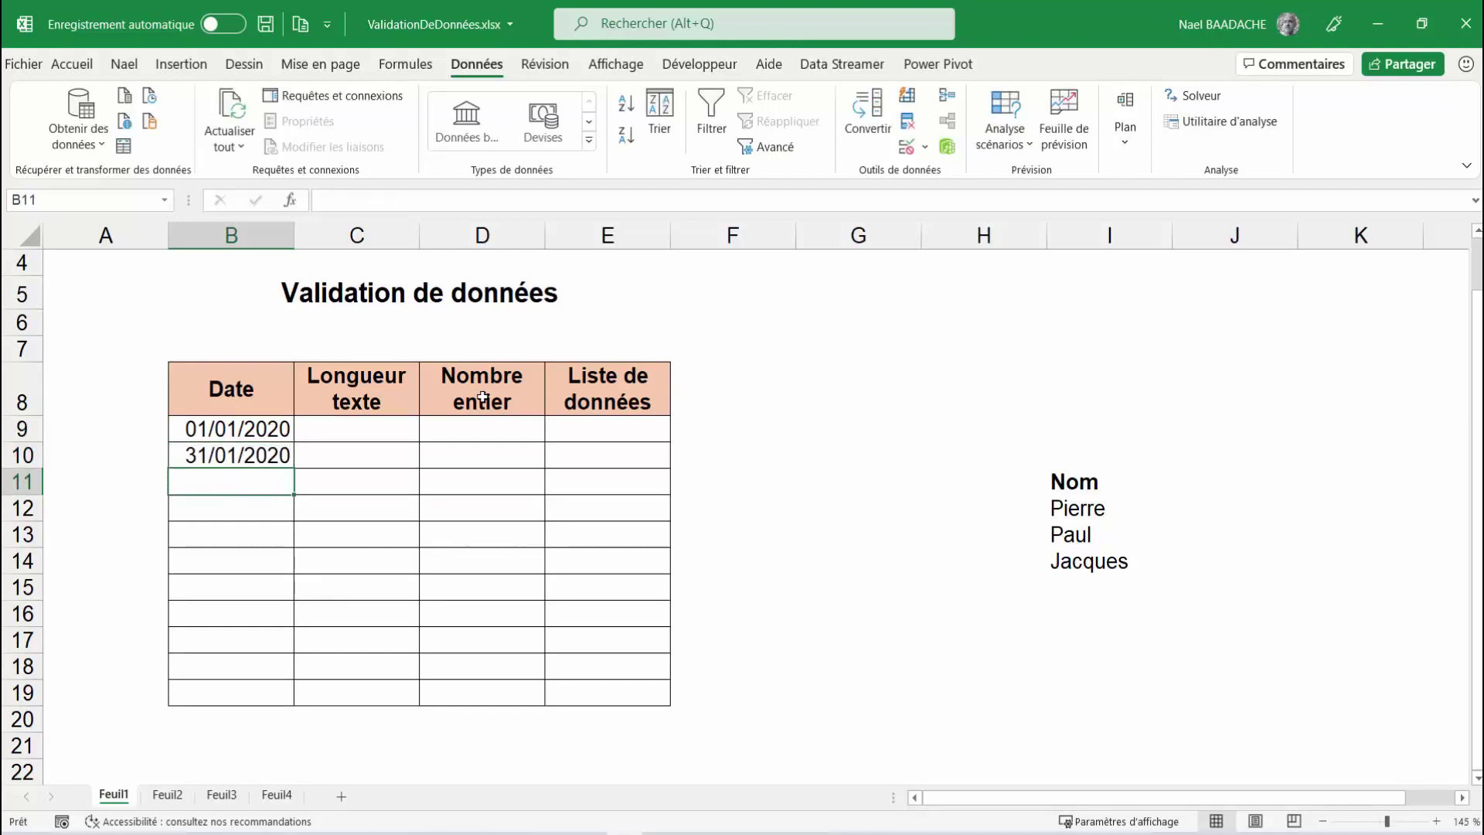
- Confirm 01/01/2019 is rejected, enter 25/01/2020 in B11, and reselect B9:B19
{"action": "type", "text": "01/01/20"}
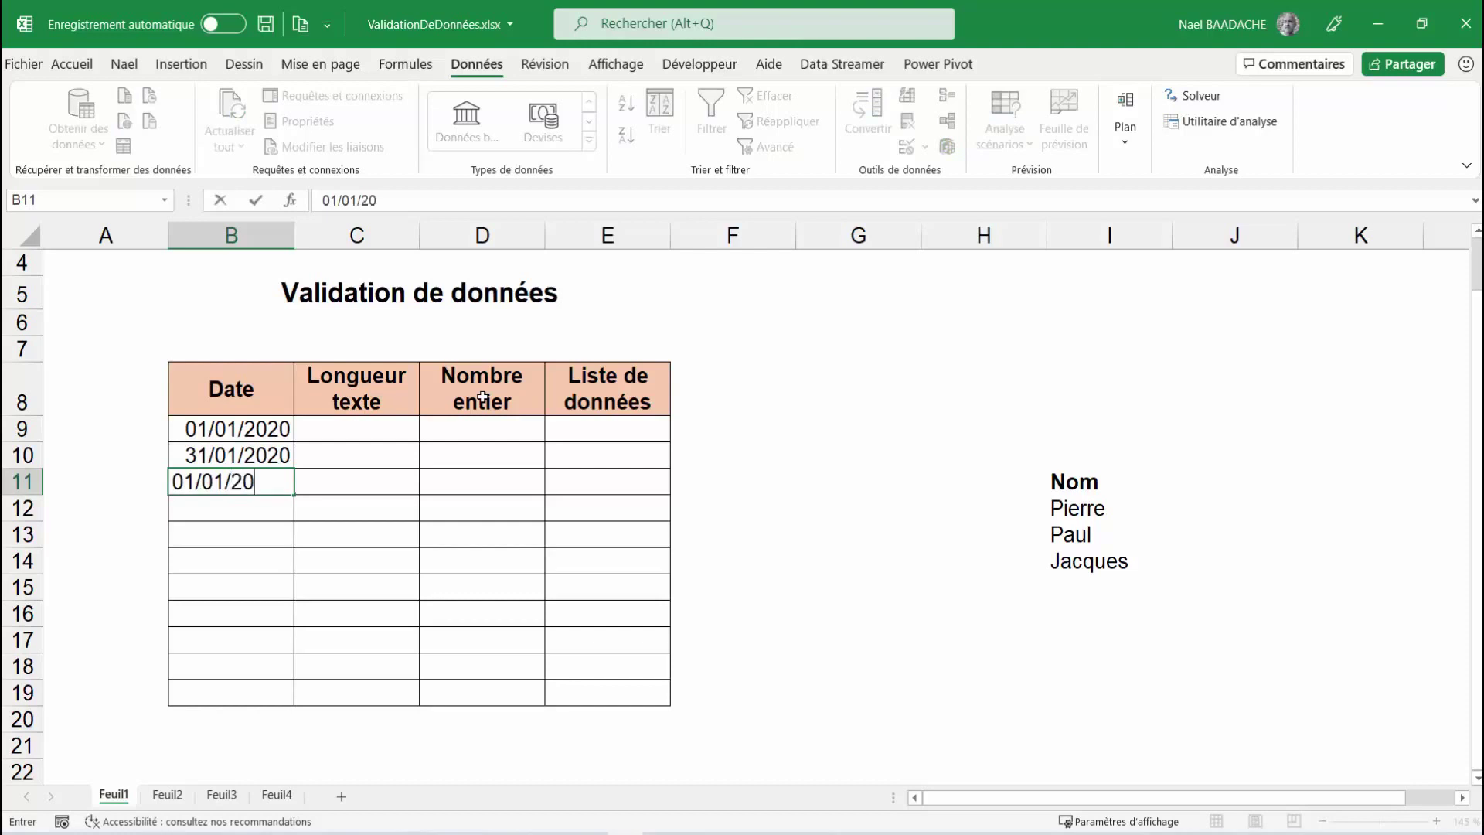
{"action": "type", "text": "19"}
{"action": "key", "text": "Return"}
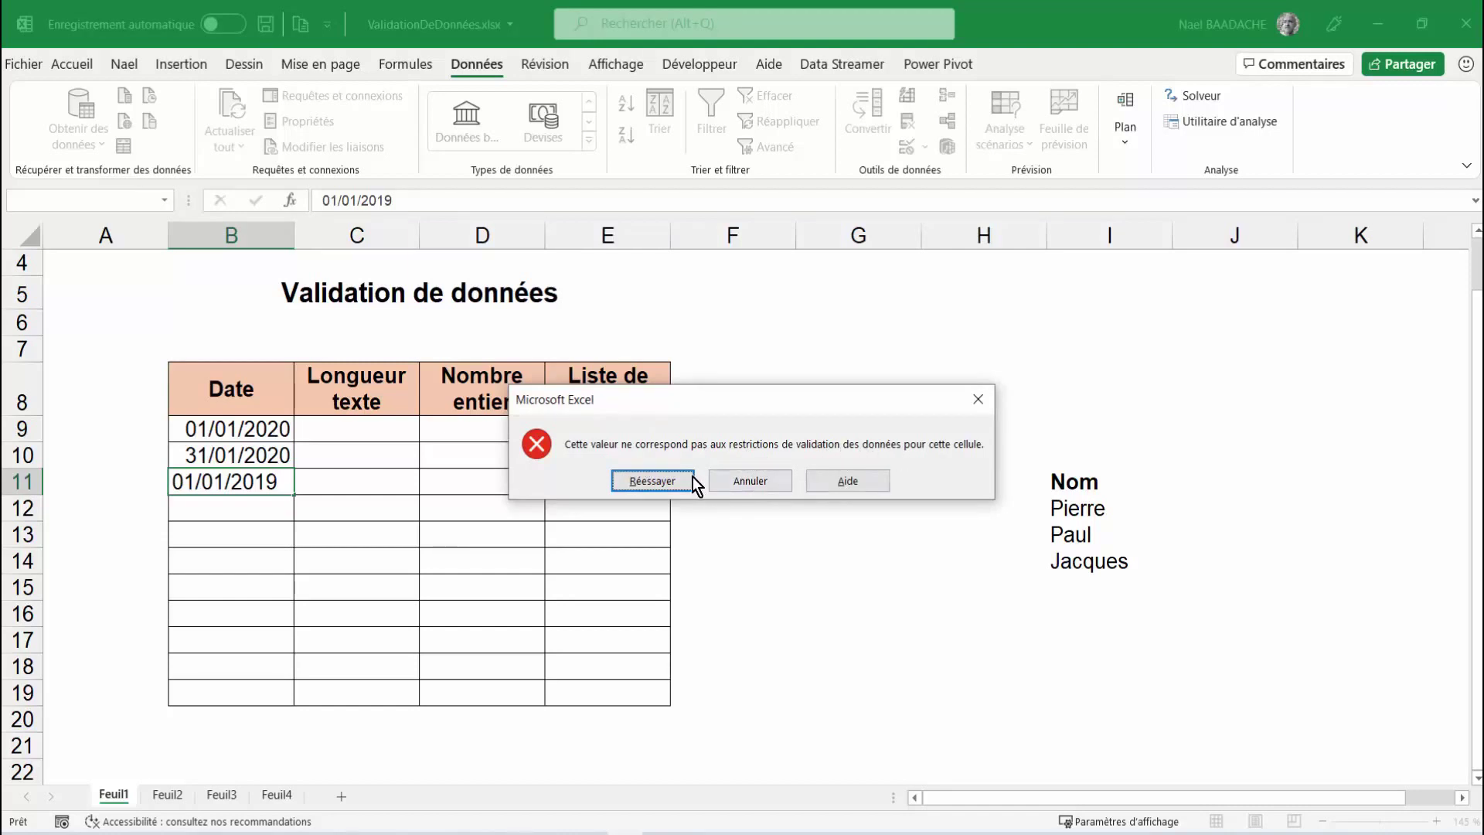
{"action": "left_click", "coordinate": [751, 485]}
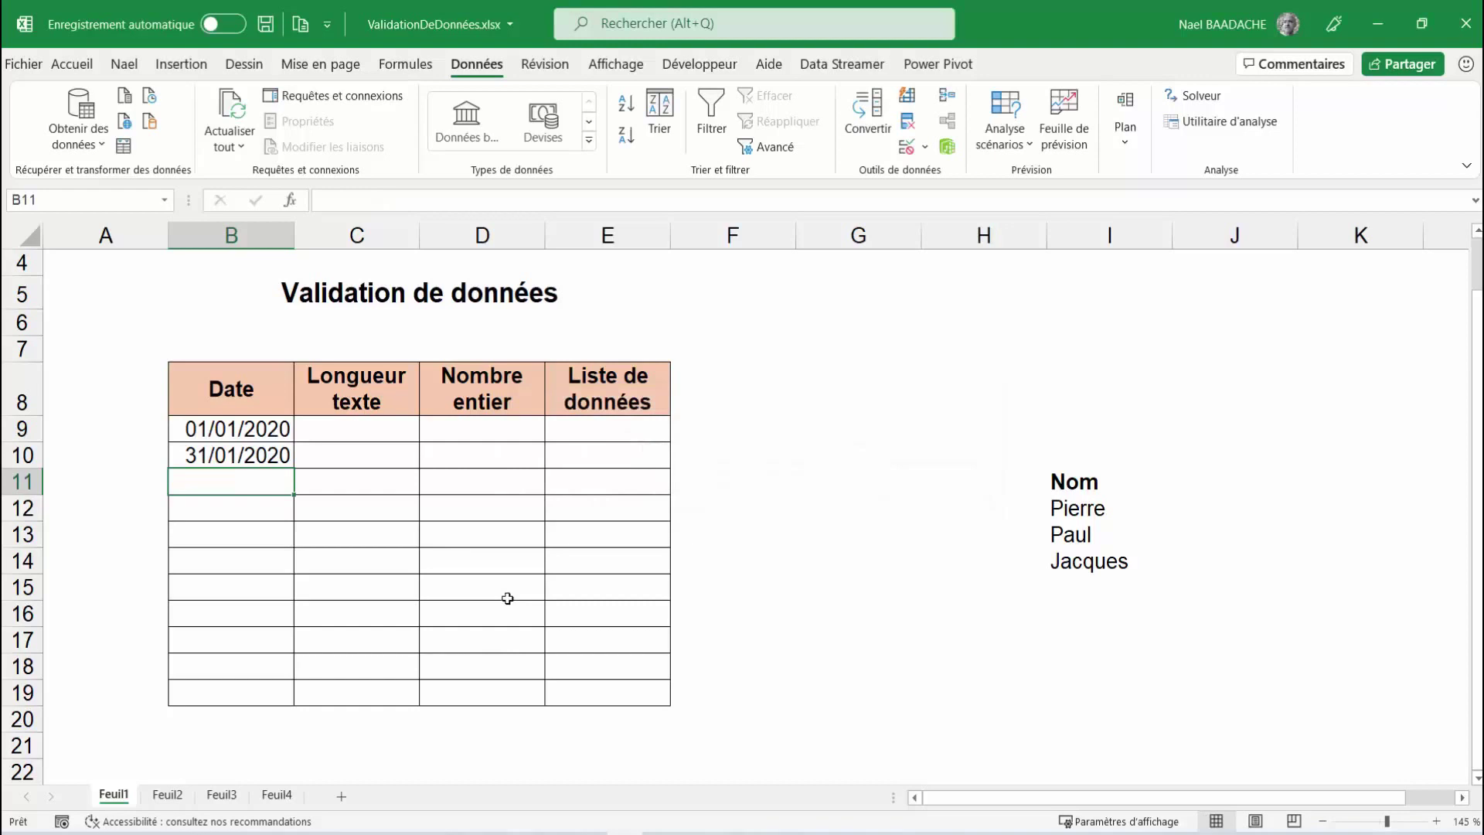
{"action": "type", "text": "25/01/202"}
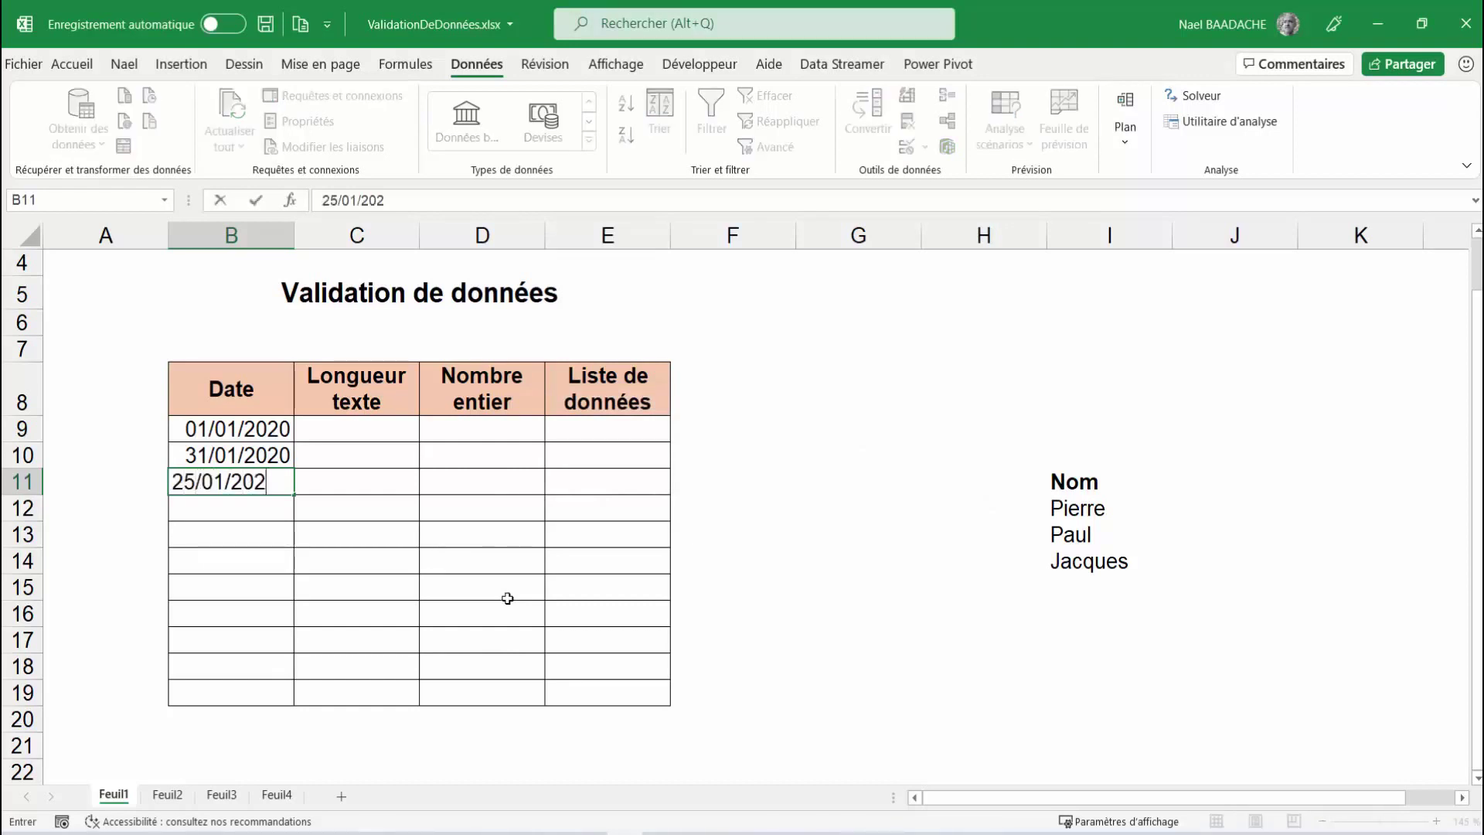
{"action": "type", "text": "0"}
{"action": "key", "text": "Return"}
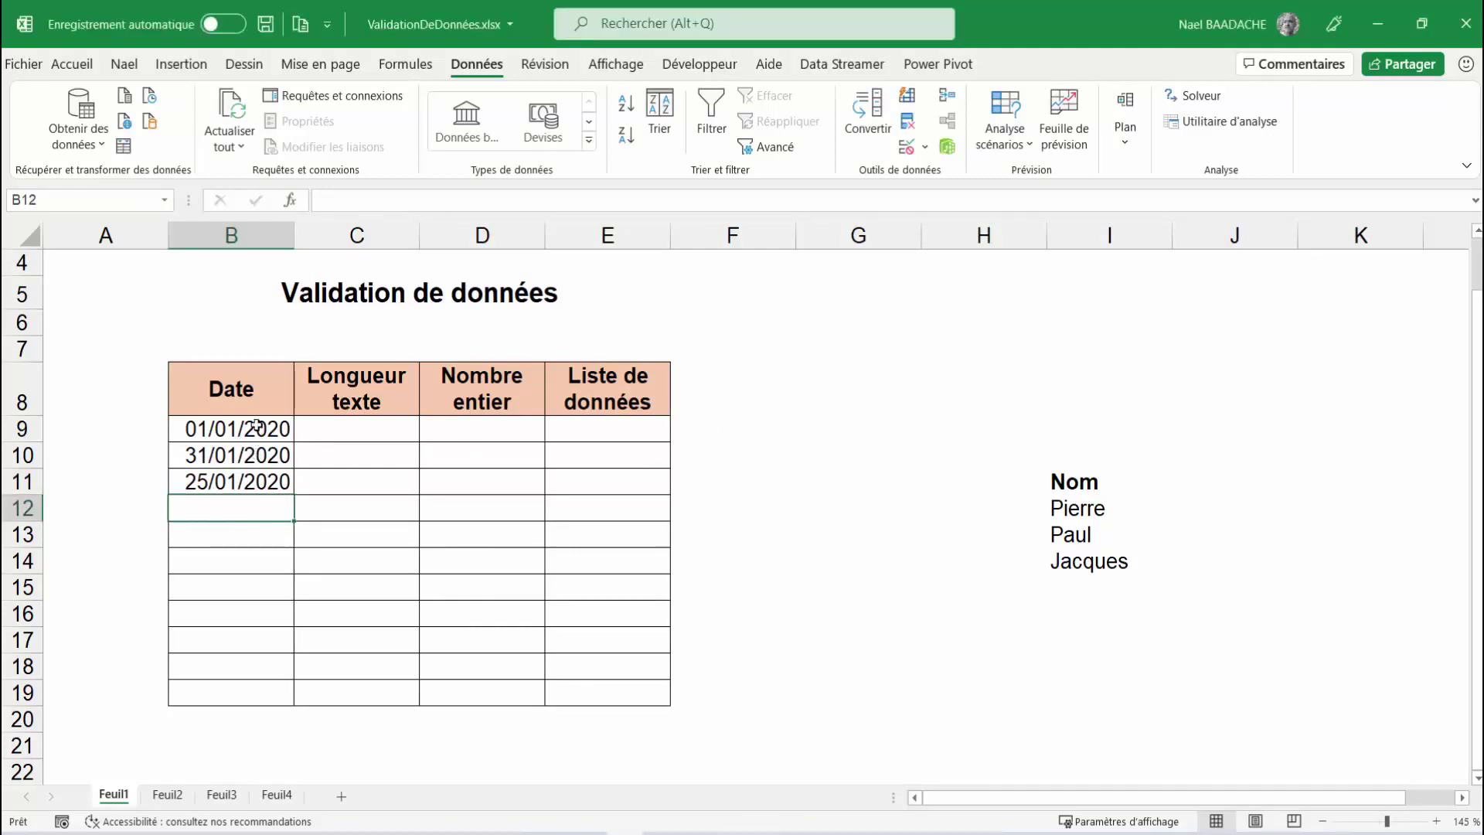
{"action": "left_click_drag", "start_coordinate": [257, 424], "coordinate": [227, 690]}
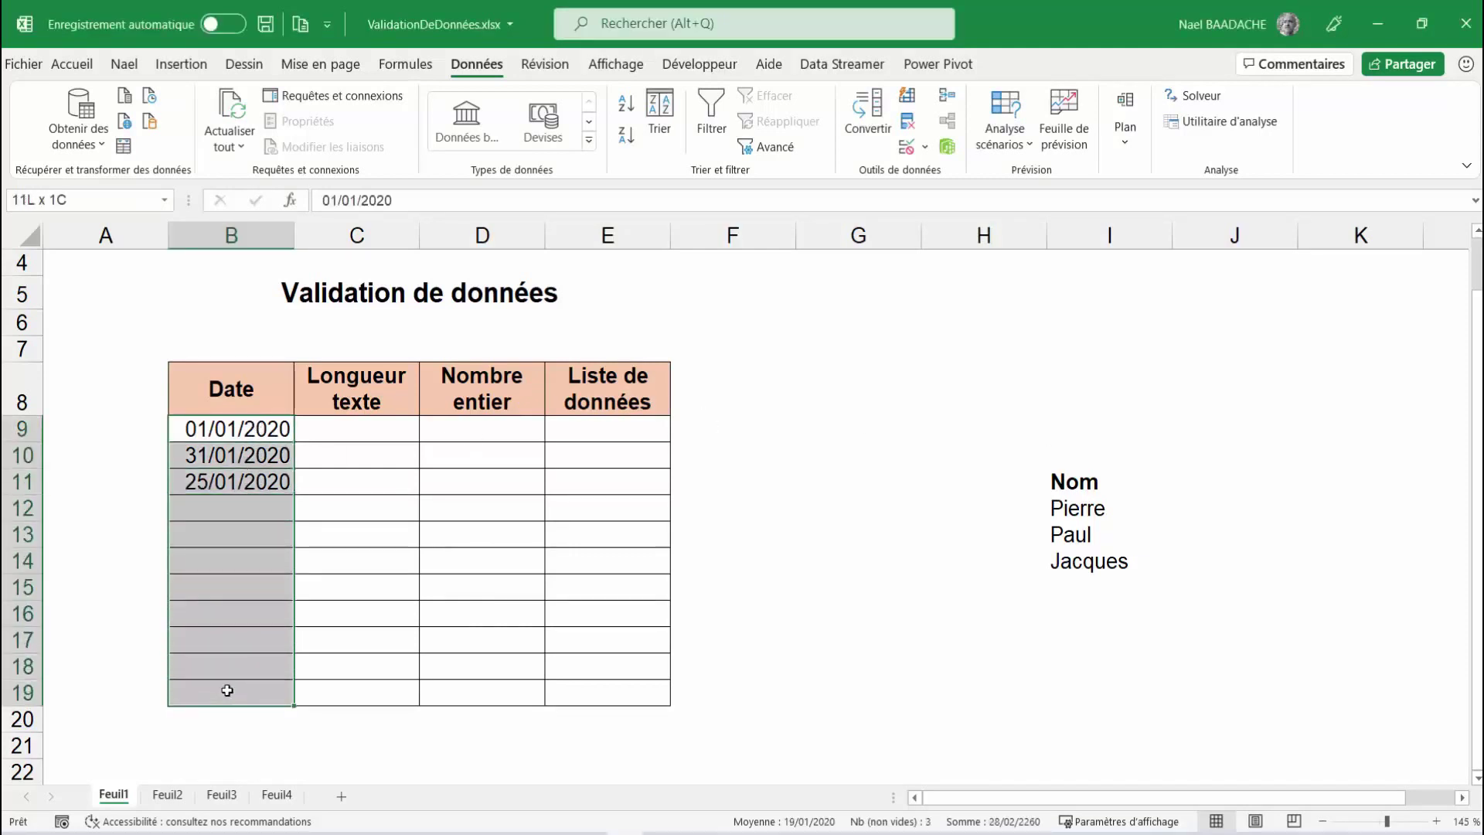
- Add a Stop alert 'Non valide' saying dates must fall between 01/01/2020 and 31/01/2020
{"action": "left_click", "coordinate": [929, 151]}
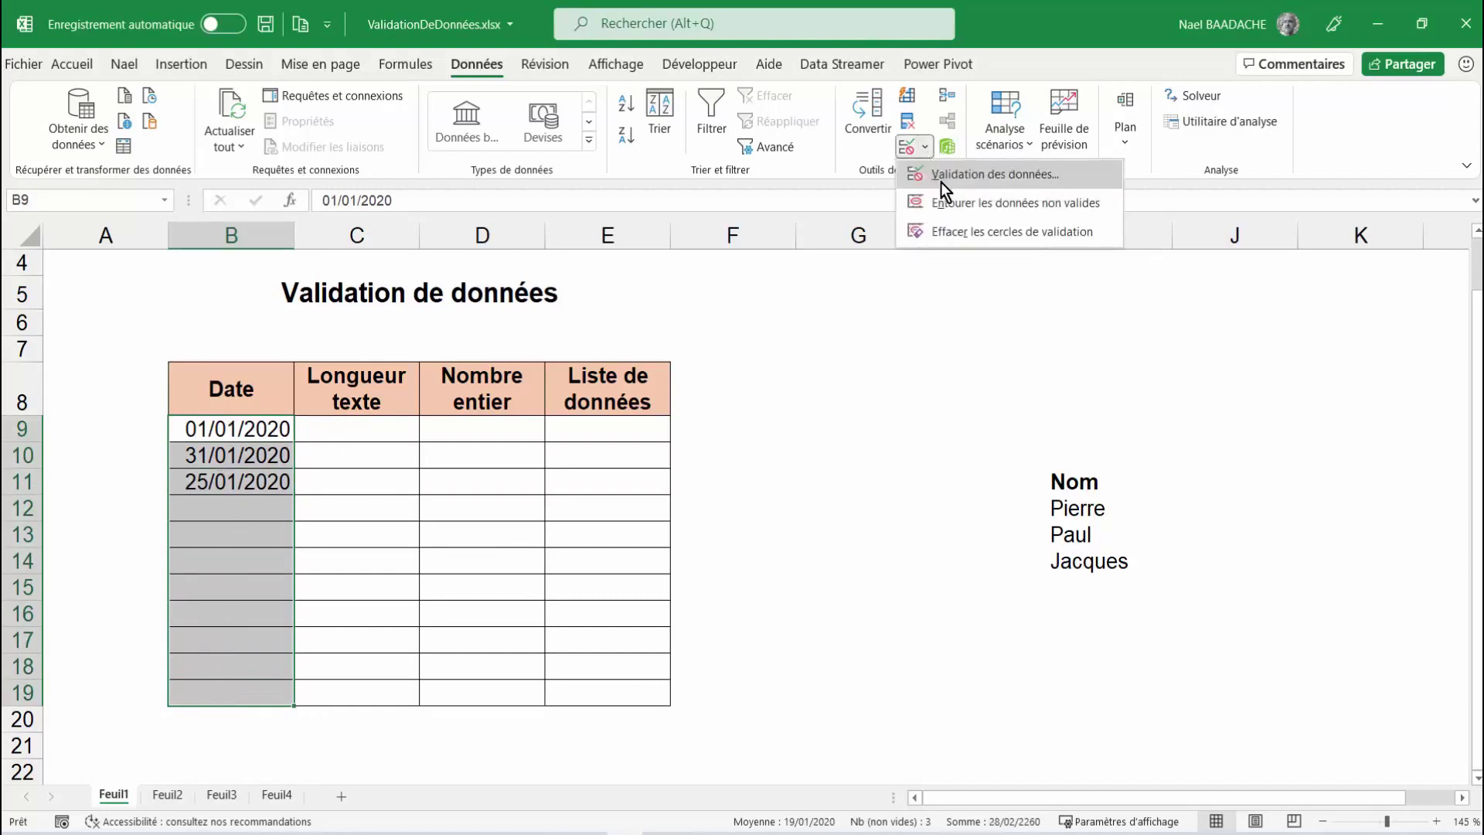
{"action": "left_click", "coordinate": [940, 183]}
{"action": "left_click_drag", "start_coordinate": [1074, 203], "coordinate": [1024, 266]}
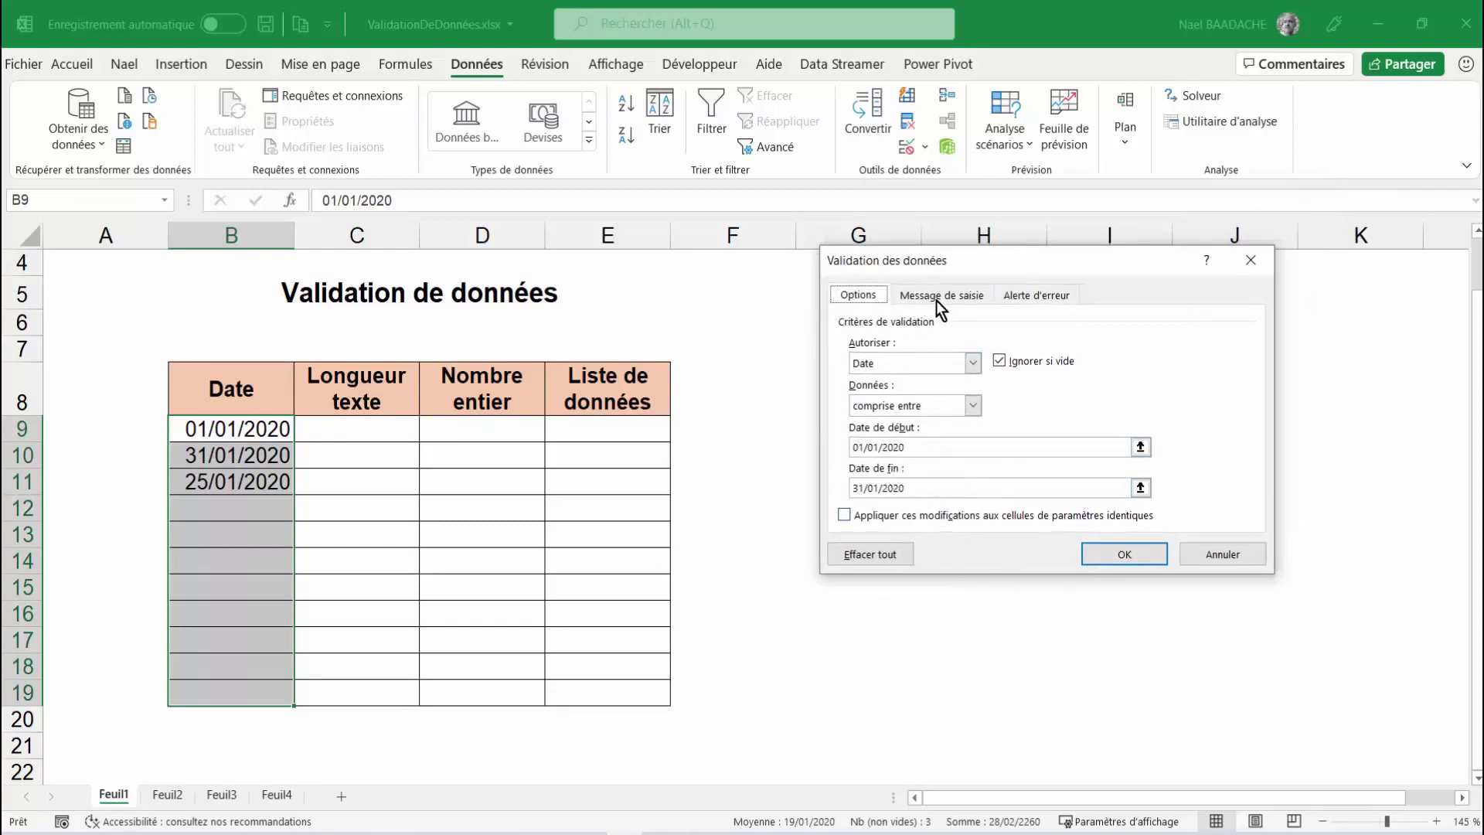
{"action": "left_click", "coordinate": [1032, 296]}
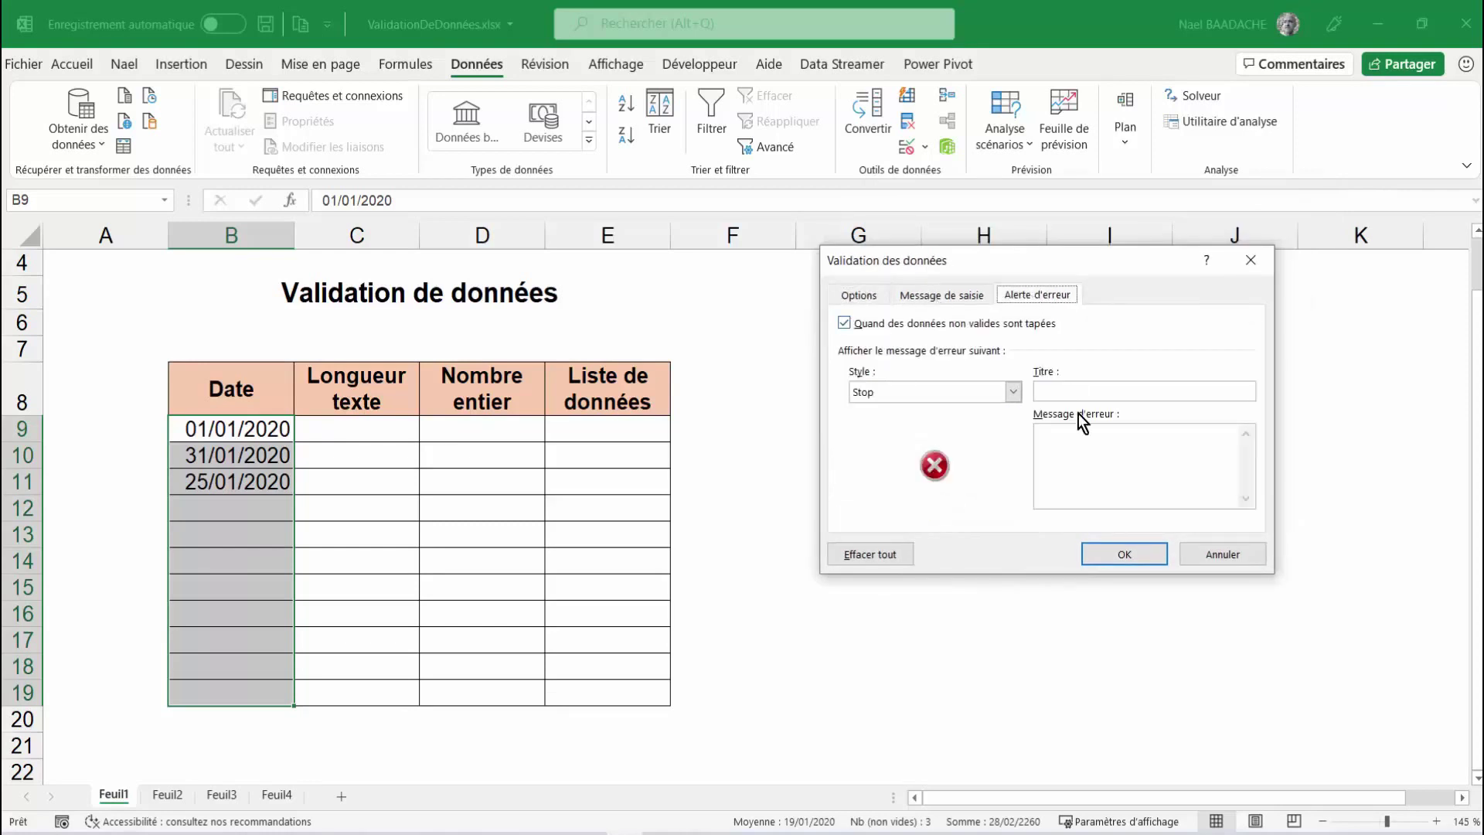
{"action": "left_click", "coordinate": [1069, 391]}
{"action": "type", "text": "tre une date "}
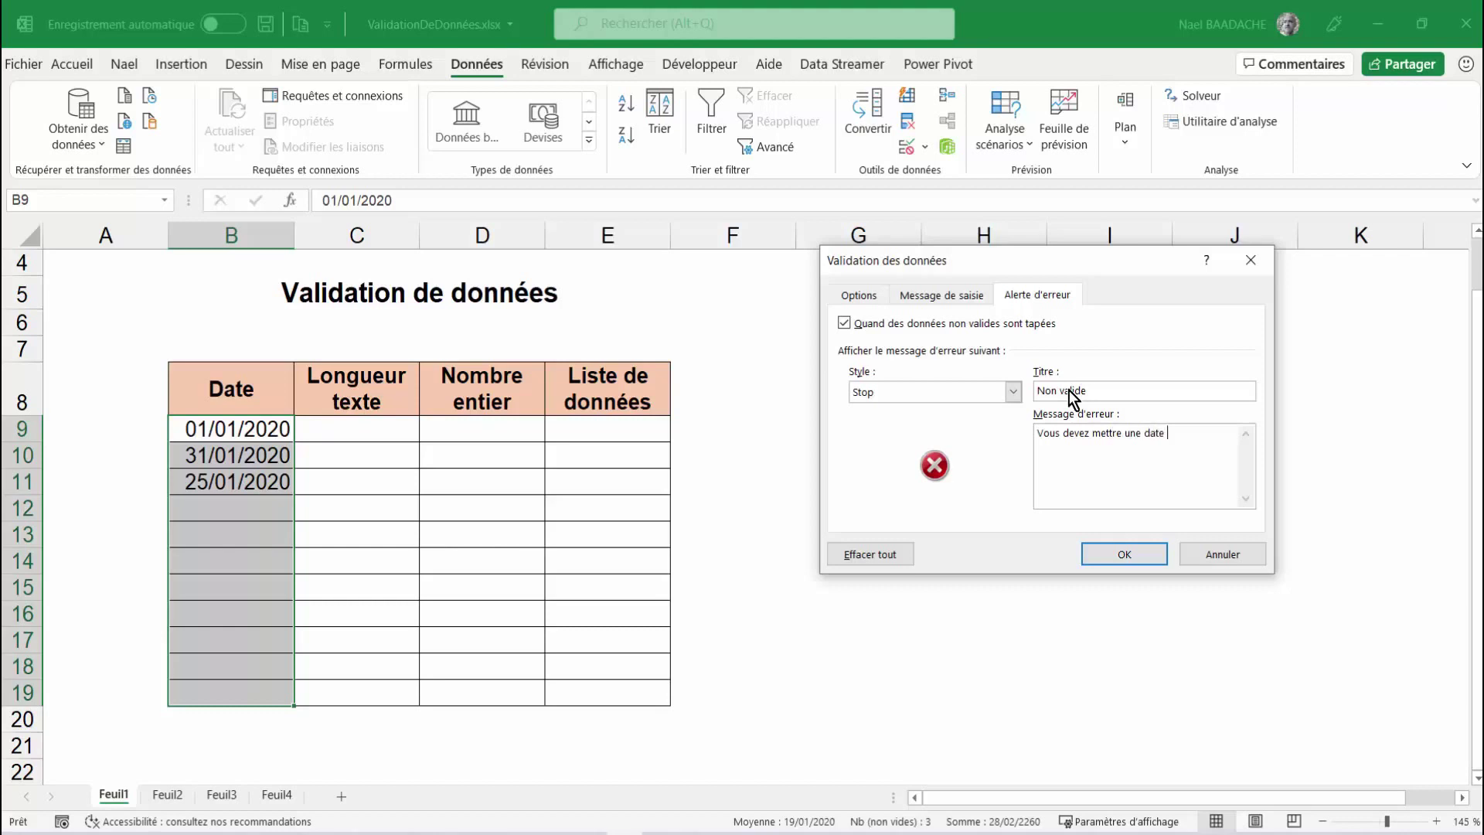
{"action": "type", "text": "comprise"}
{"action": "type", "text": " entre le "}
{"action": "type", "text": "01/01/2"}
{"action": "type", "text": "020"}
{"action": "type", "text": " et 31/"}
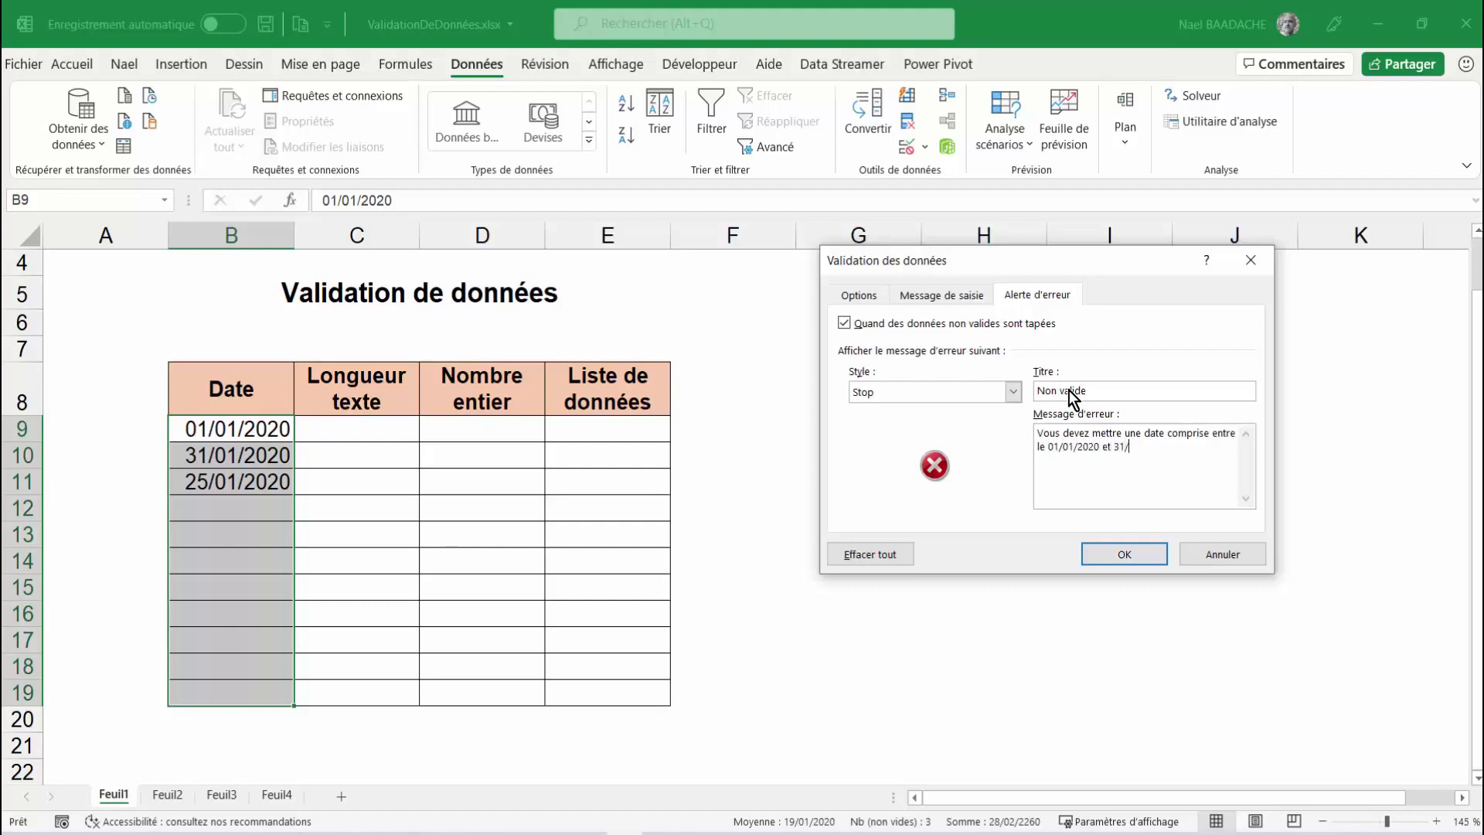
{"action": "type", "text": "01/0"}
{"action": "type", "text": "\""}
{"action": "key", "text": "BackSpace"}
{"action": "key", "text": "BackSpace"}
{"action": "type", "text": "2020"}
{"action": "left_click", "coordinate": [1111, 559]}
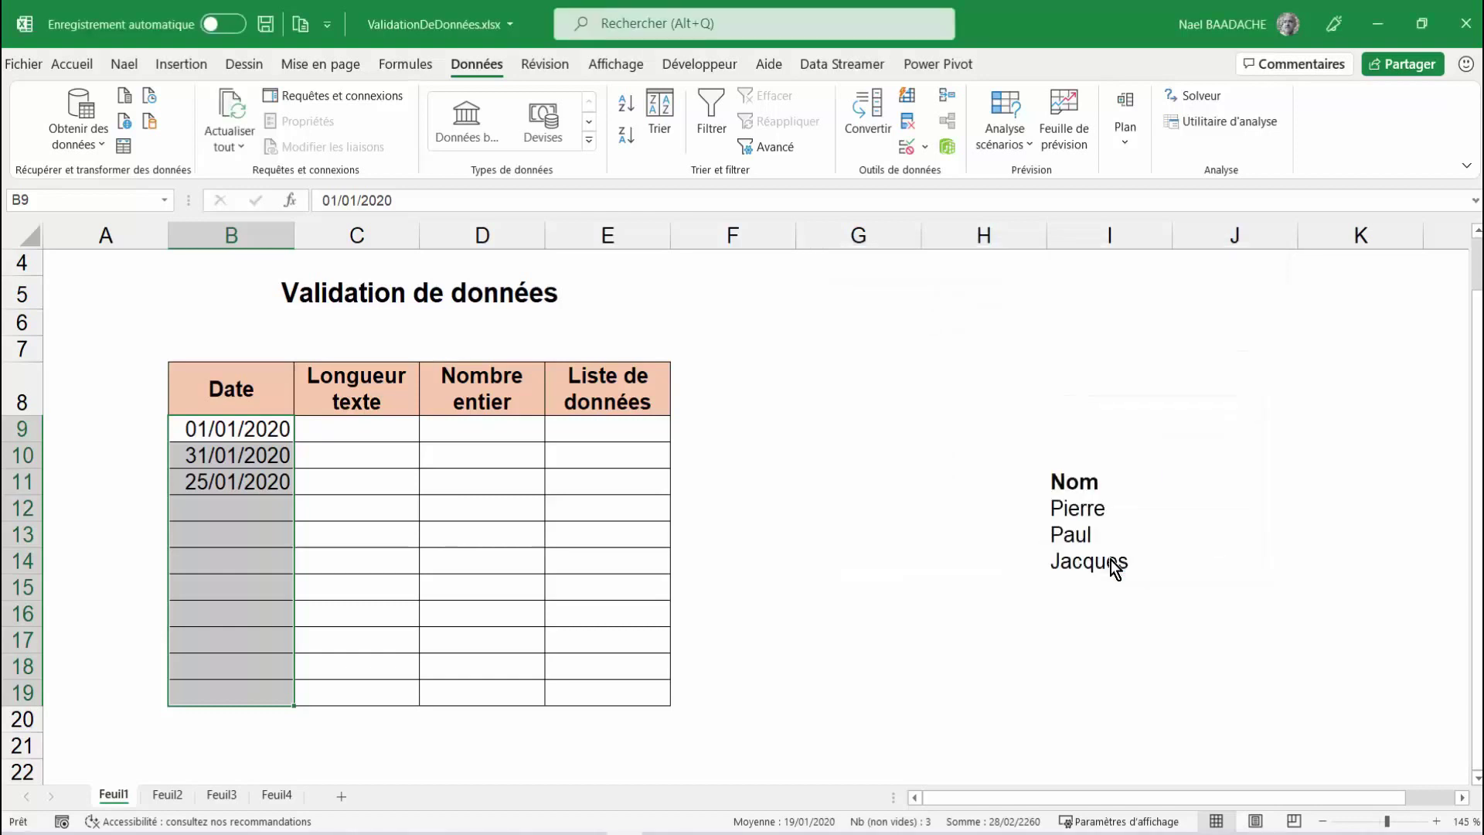
{"action": "left_click", "coordinate": [237, 502]}
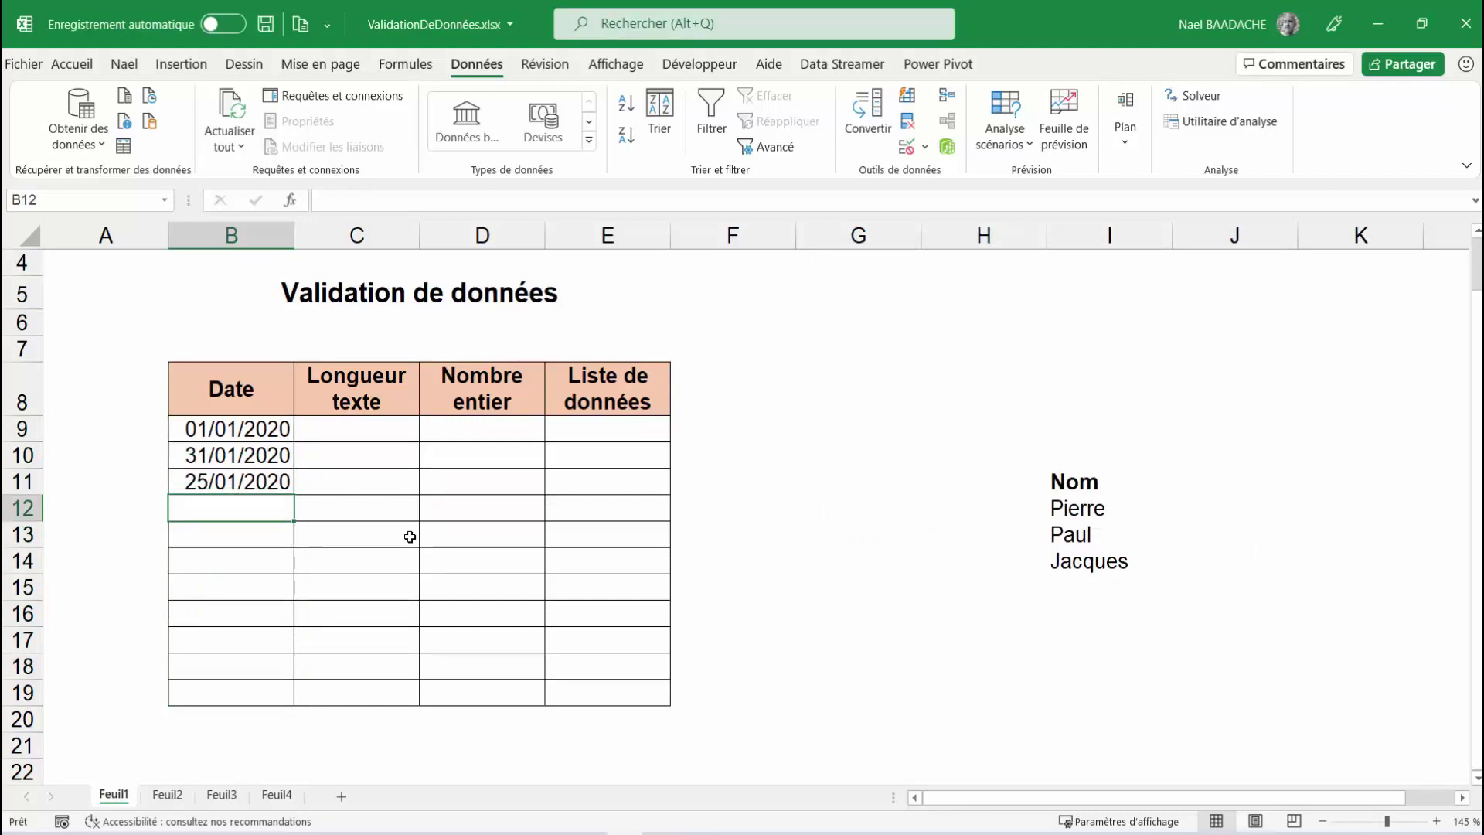
{"action": "type", "text": "02/"}
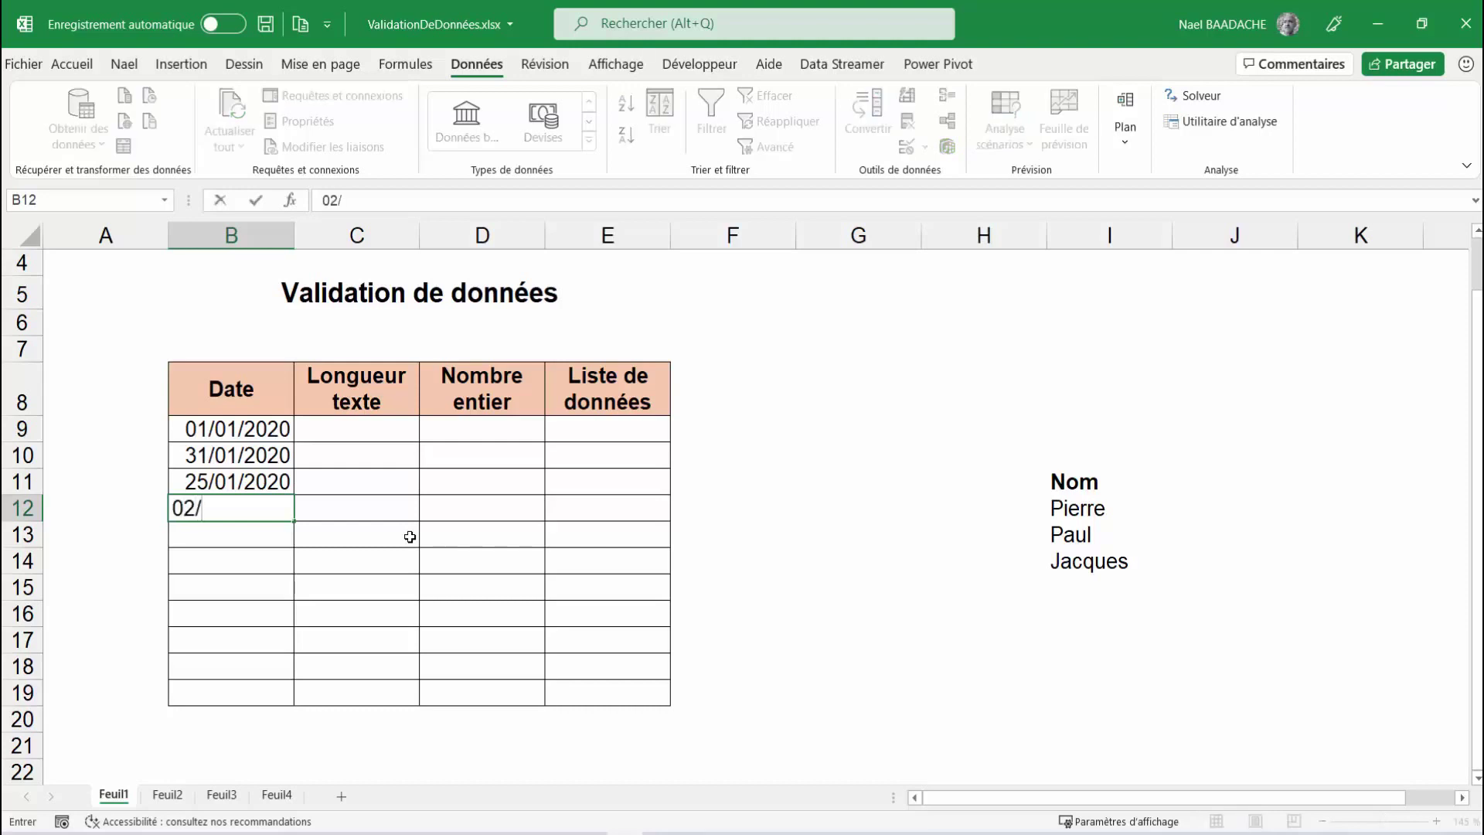
{"action": "type", "text": "02/2020"}
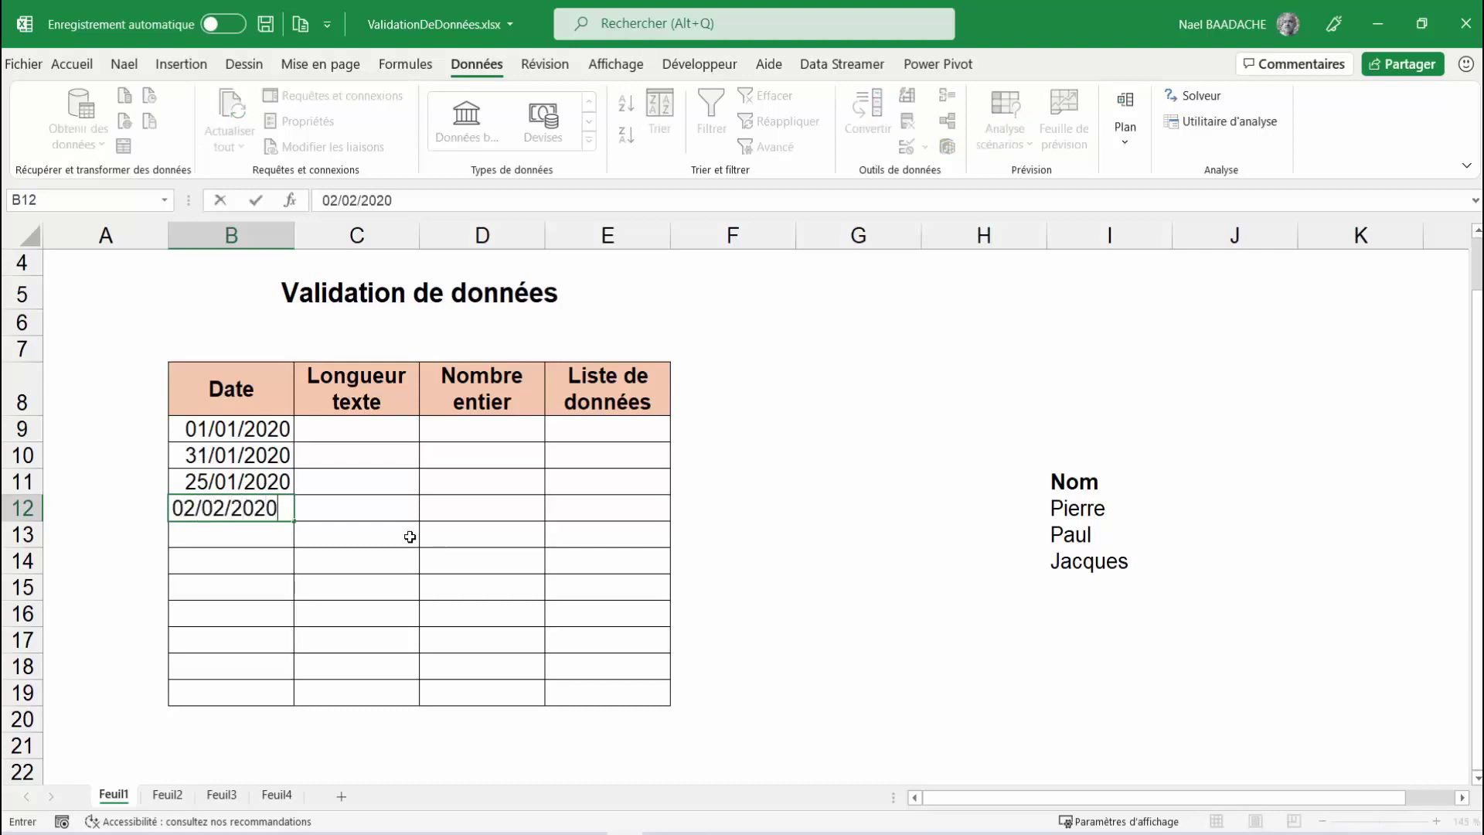
{"action": "key", "text": "Return"}
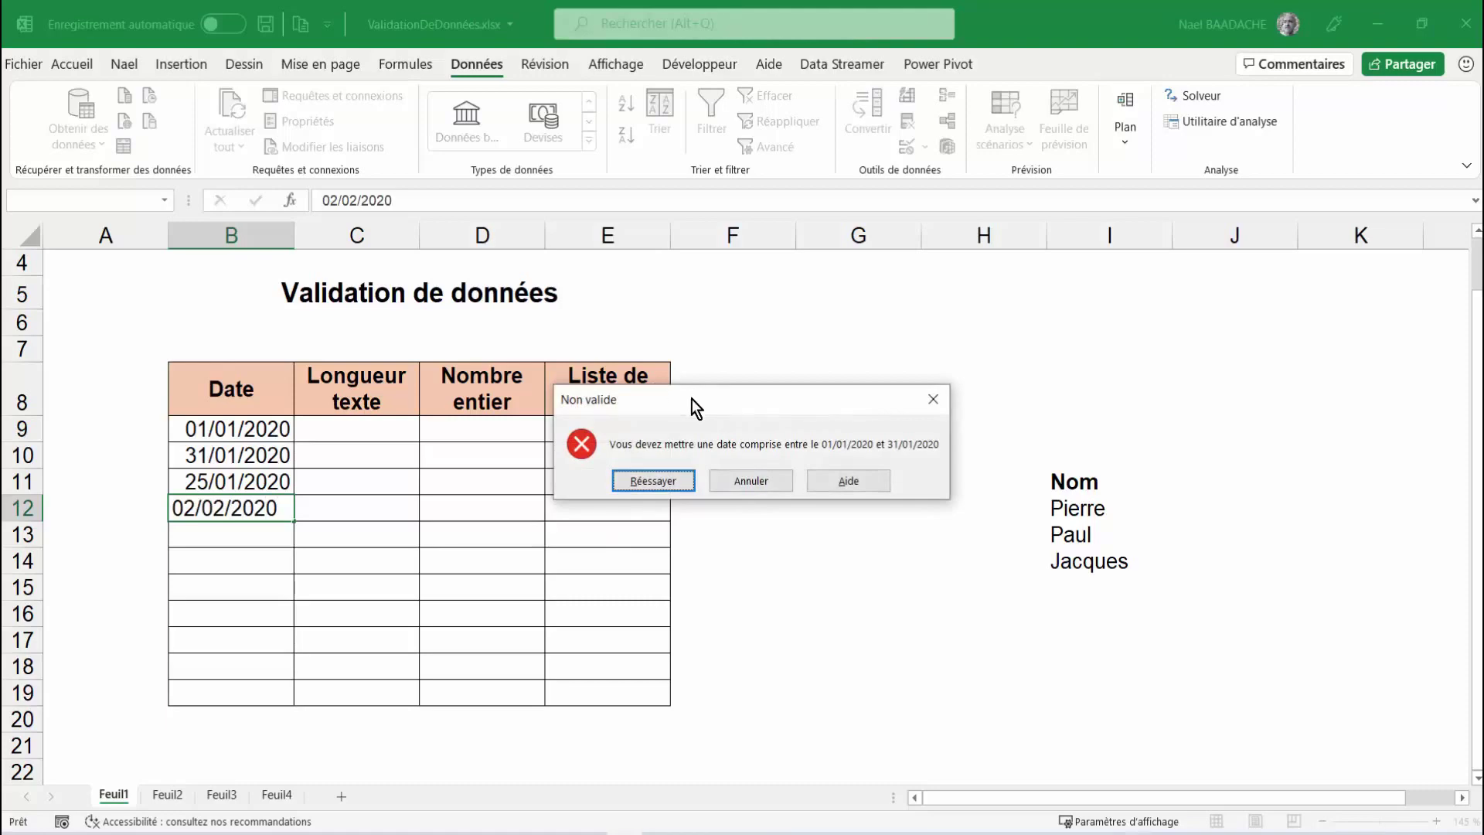
{"action": "left_click_drag", "start_coordinate": [693, 398], "coordinate": [484, 420]}
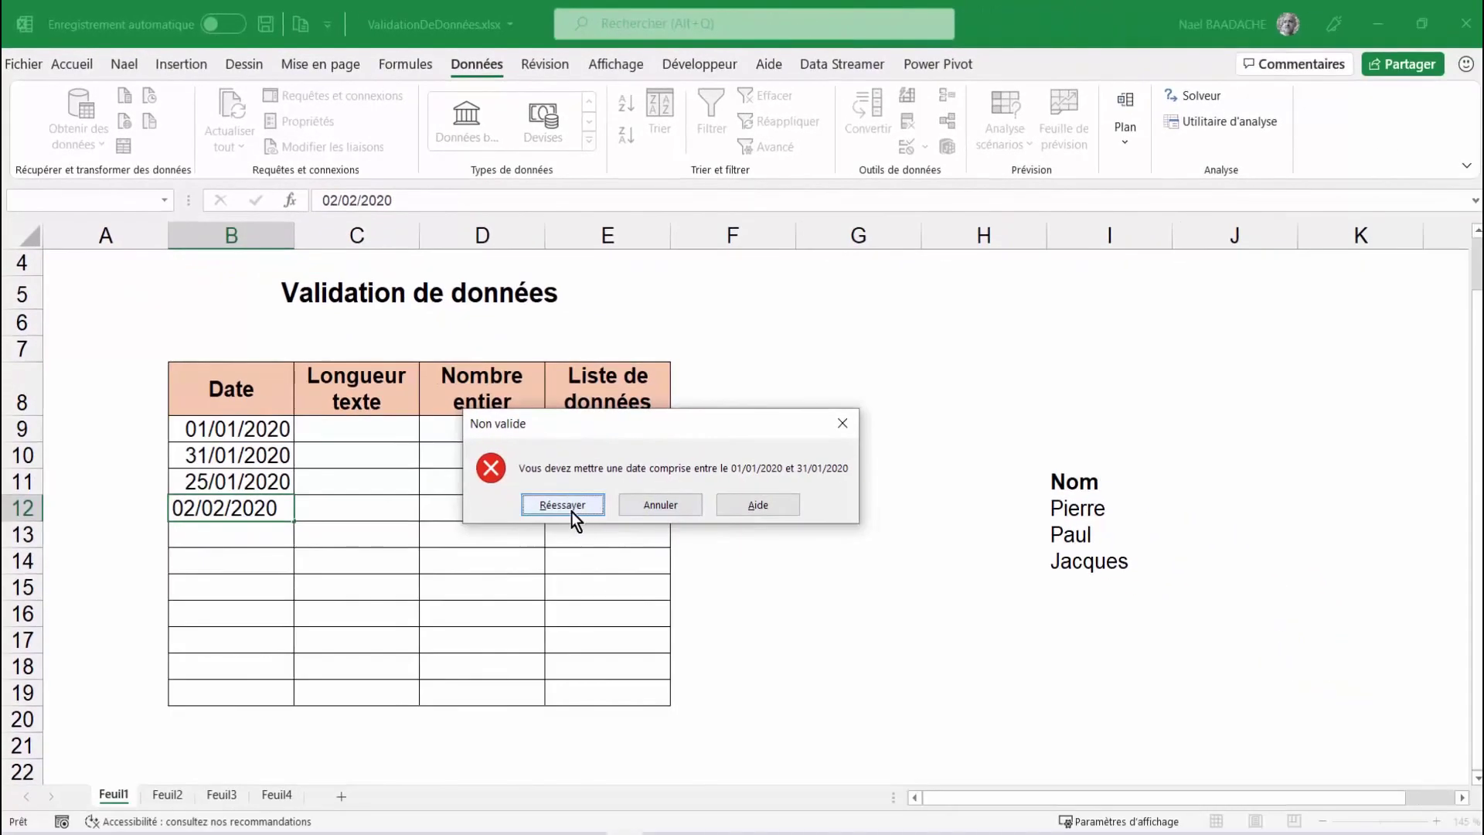
{"action": "left_click", "coordinate": [572, 506]}
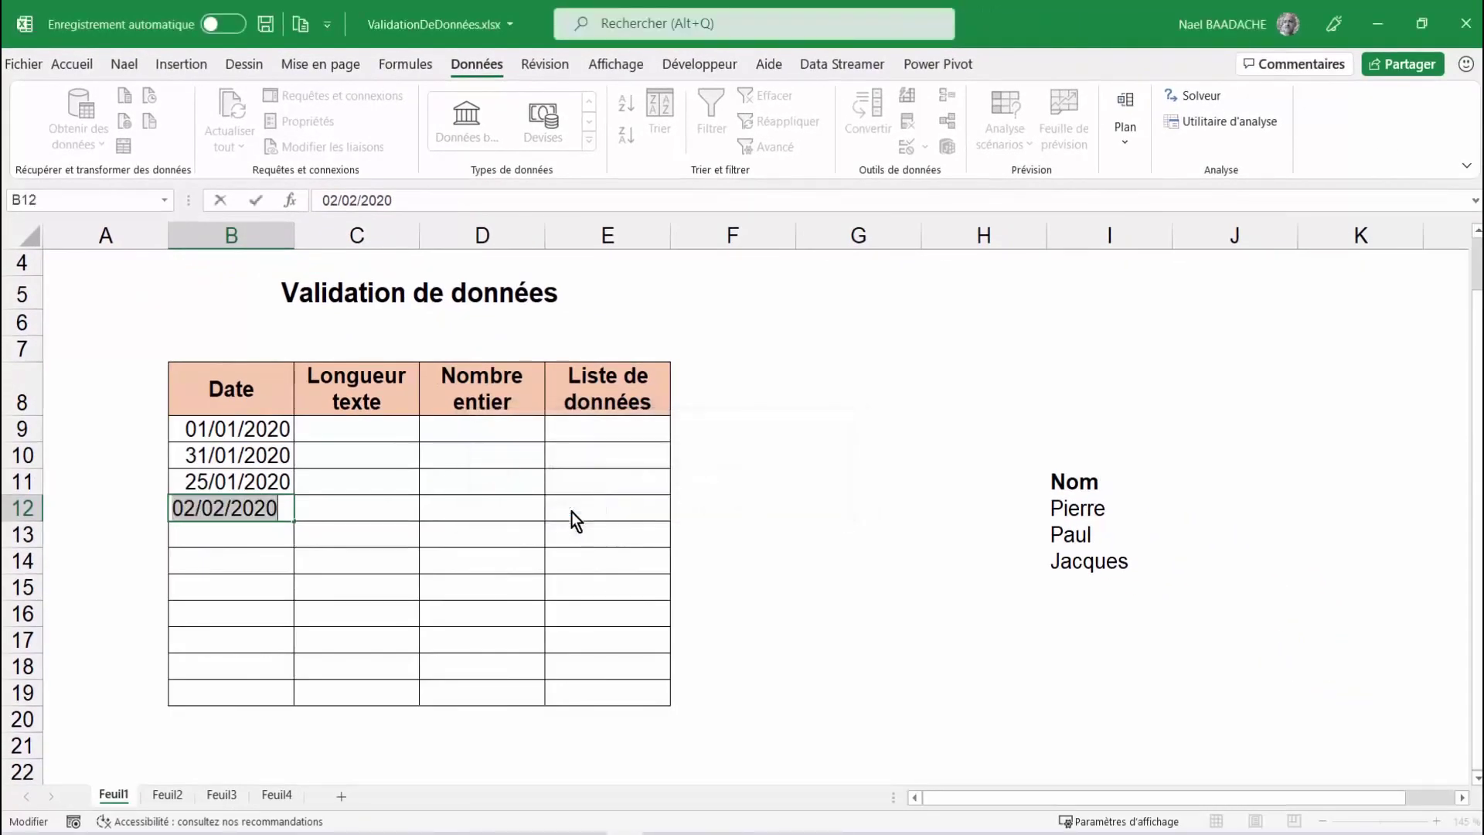
{"action": "left_click", "coordinate": [258, 579]}
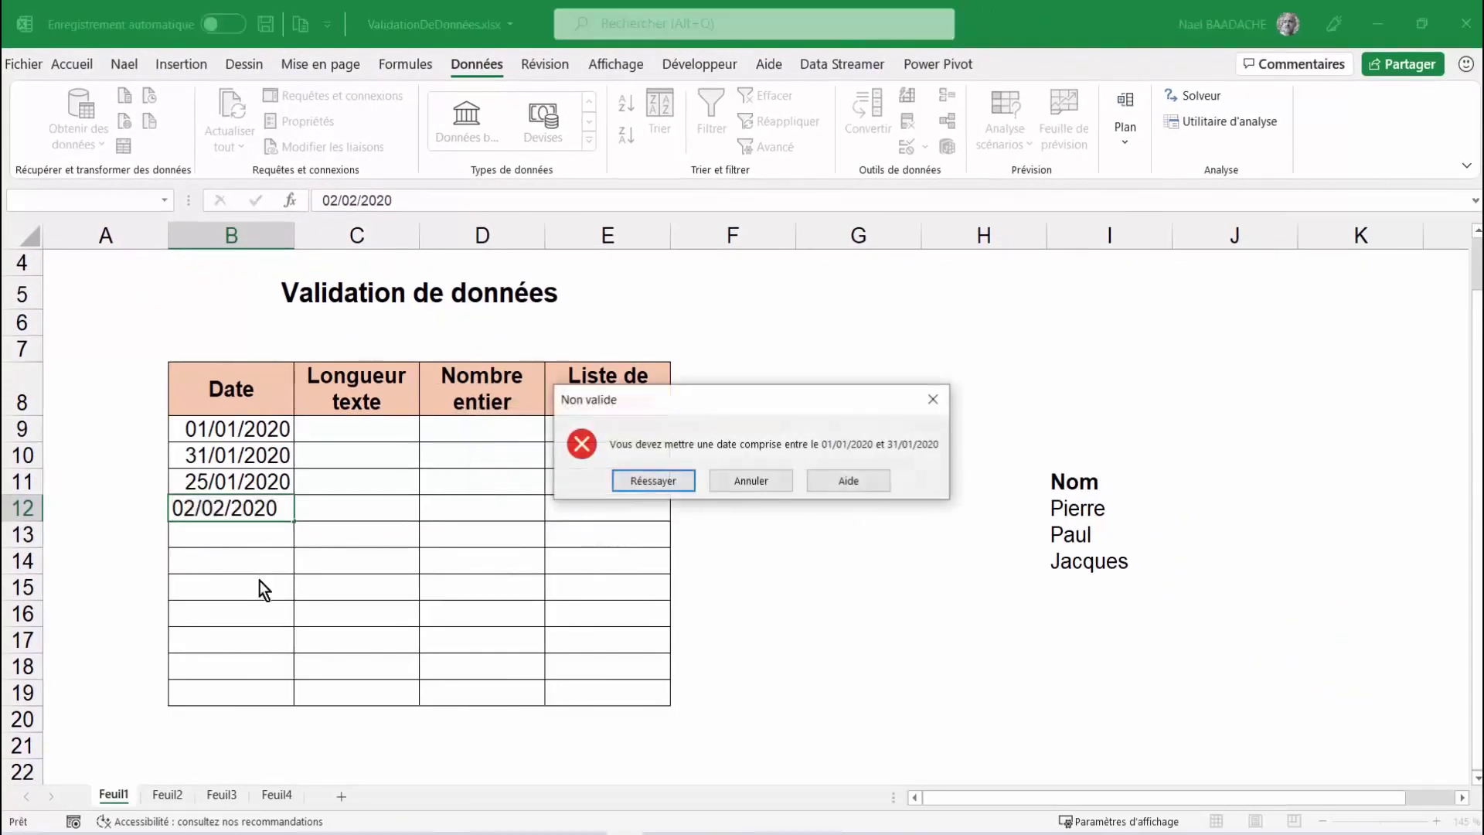
{"action": "left_click", "coordinate": [734, 488]}
{"action": "left_click_drag", "start_coordinate": [256, 433], "coordinate": [248, 696]}
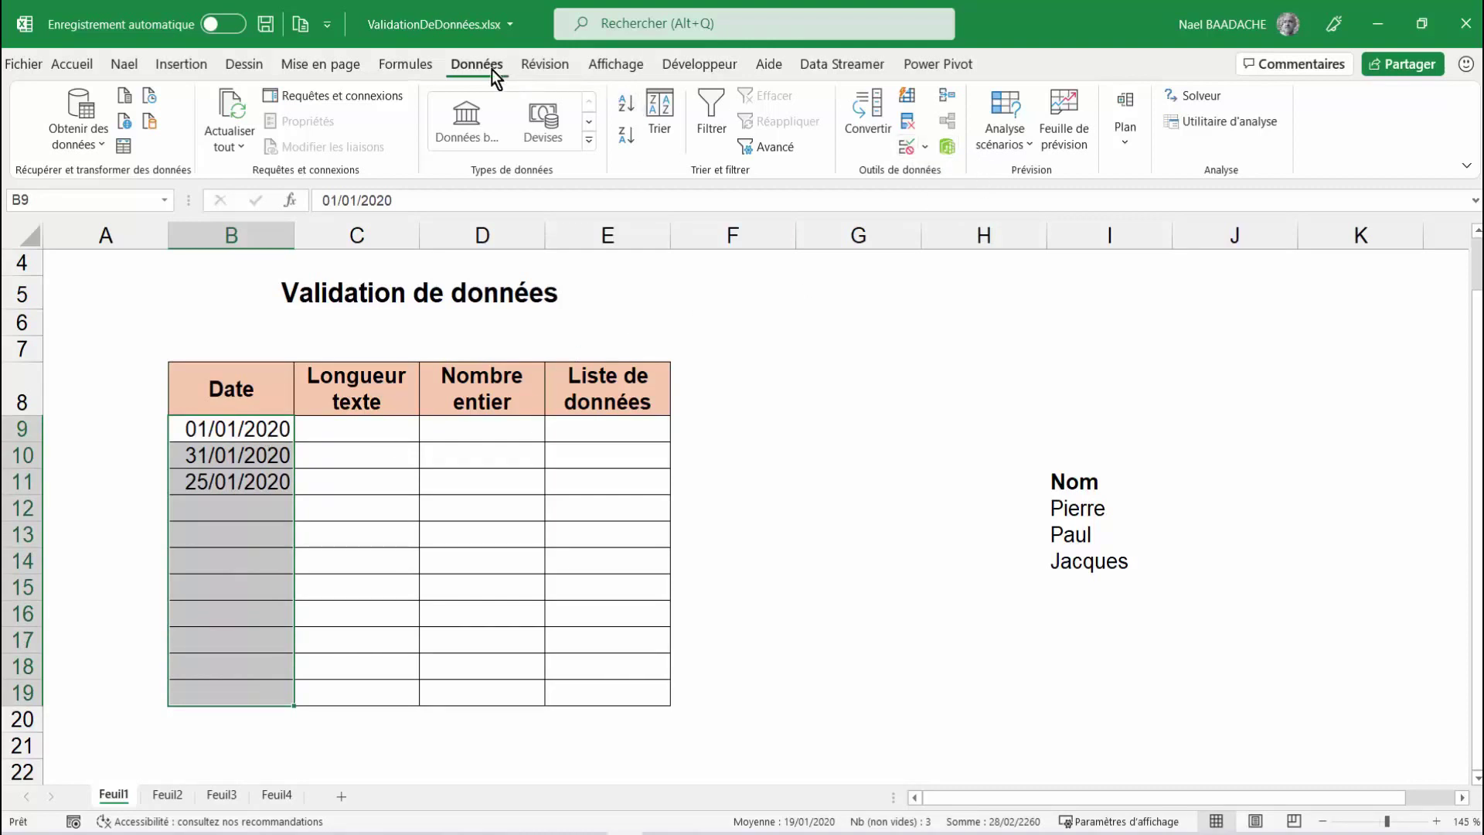
- Add the input message 'Date à saisir entre le 01/01/2020 et le 31/01/2020' to the Date cells
{"action": "left_click", "coordinate": [931, 149]}
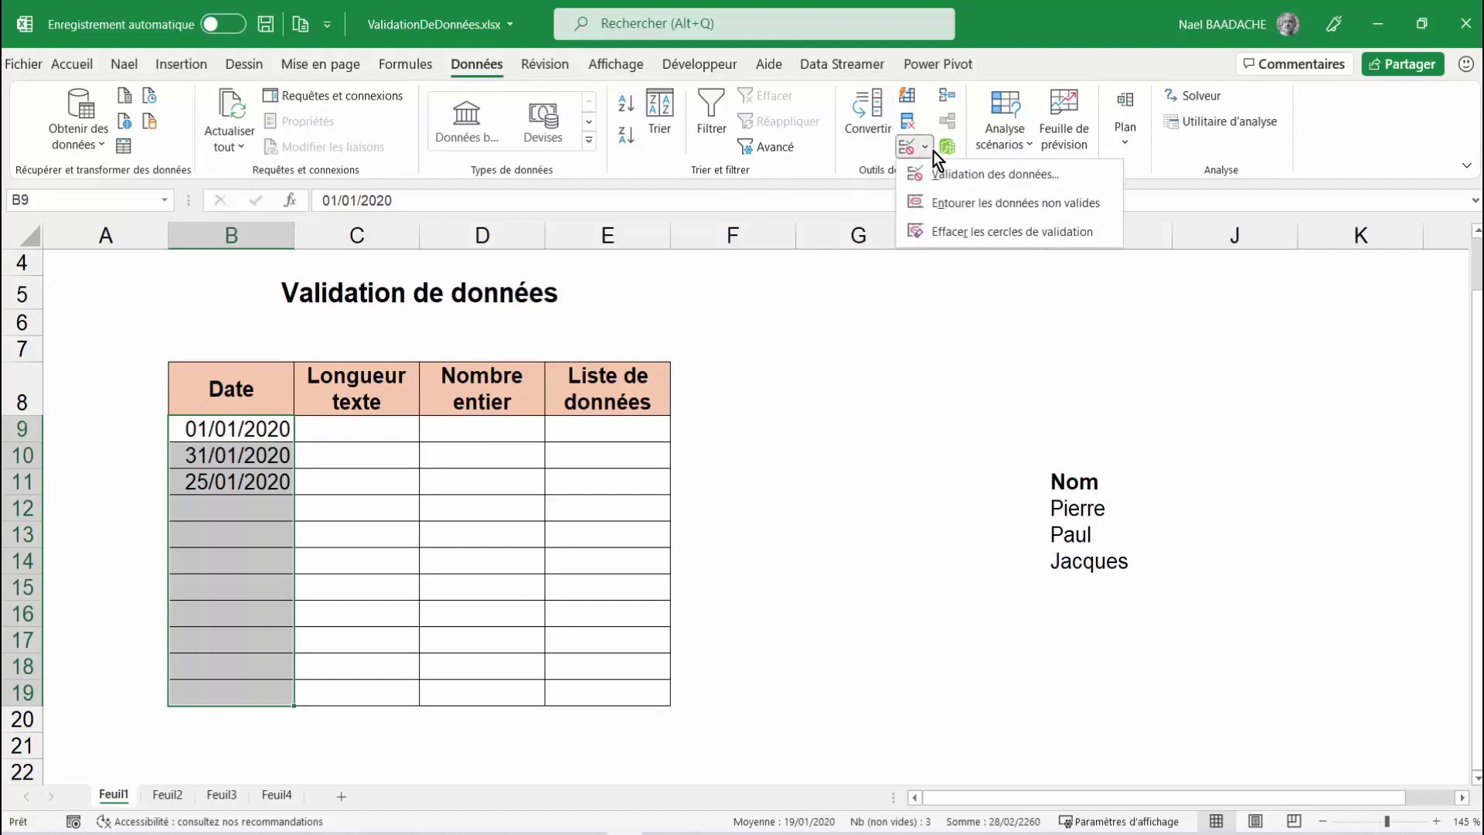
{"action": "left_click", "coordinate": [937, 172]}
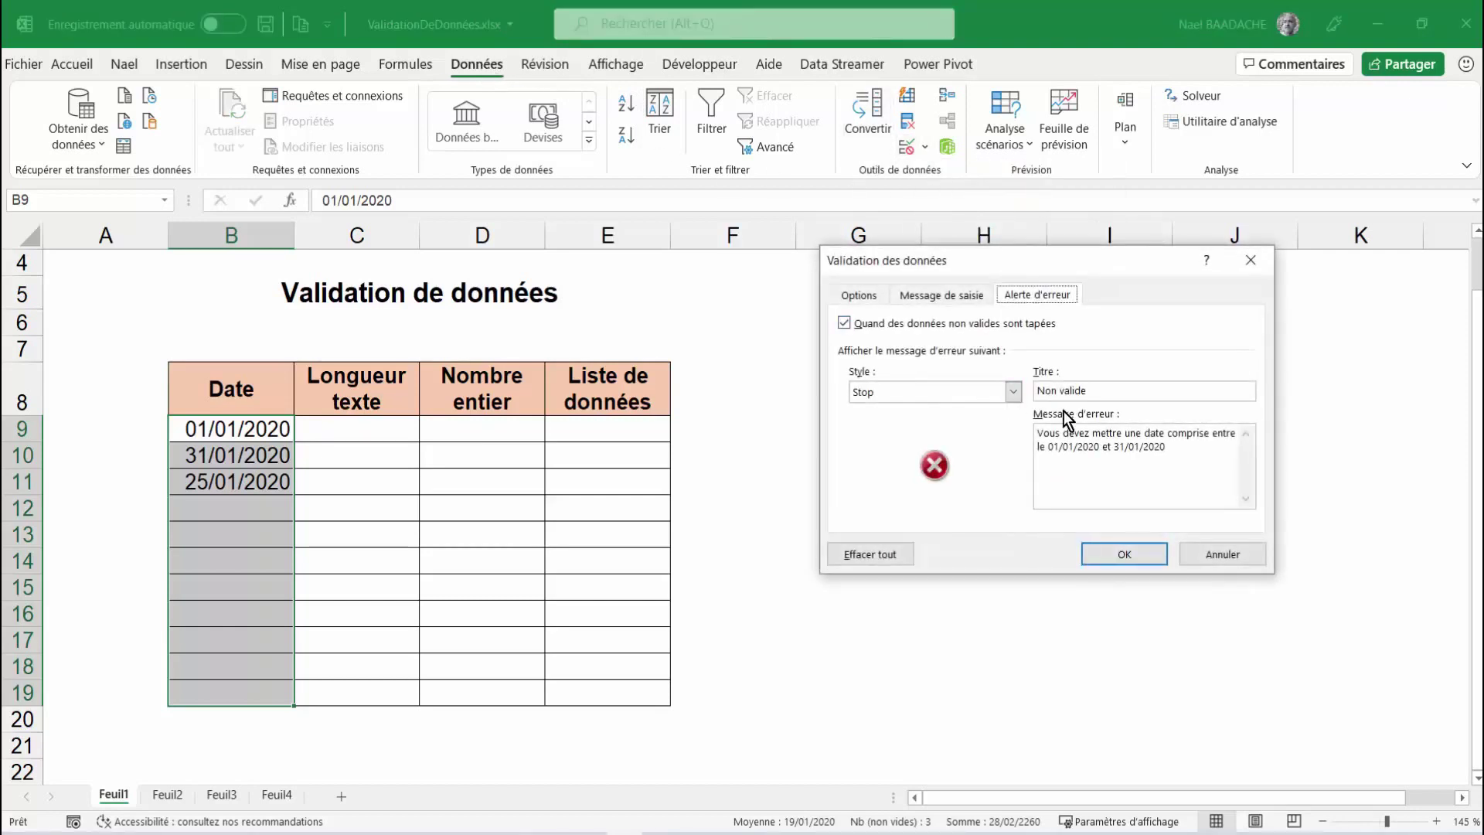
{"action": "left_click", "coordinate": [930, 293]}
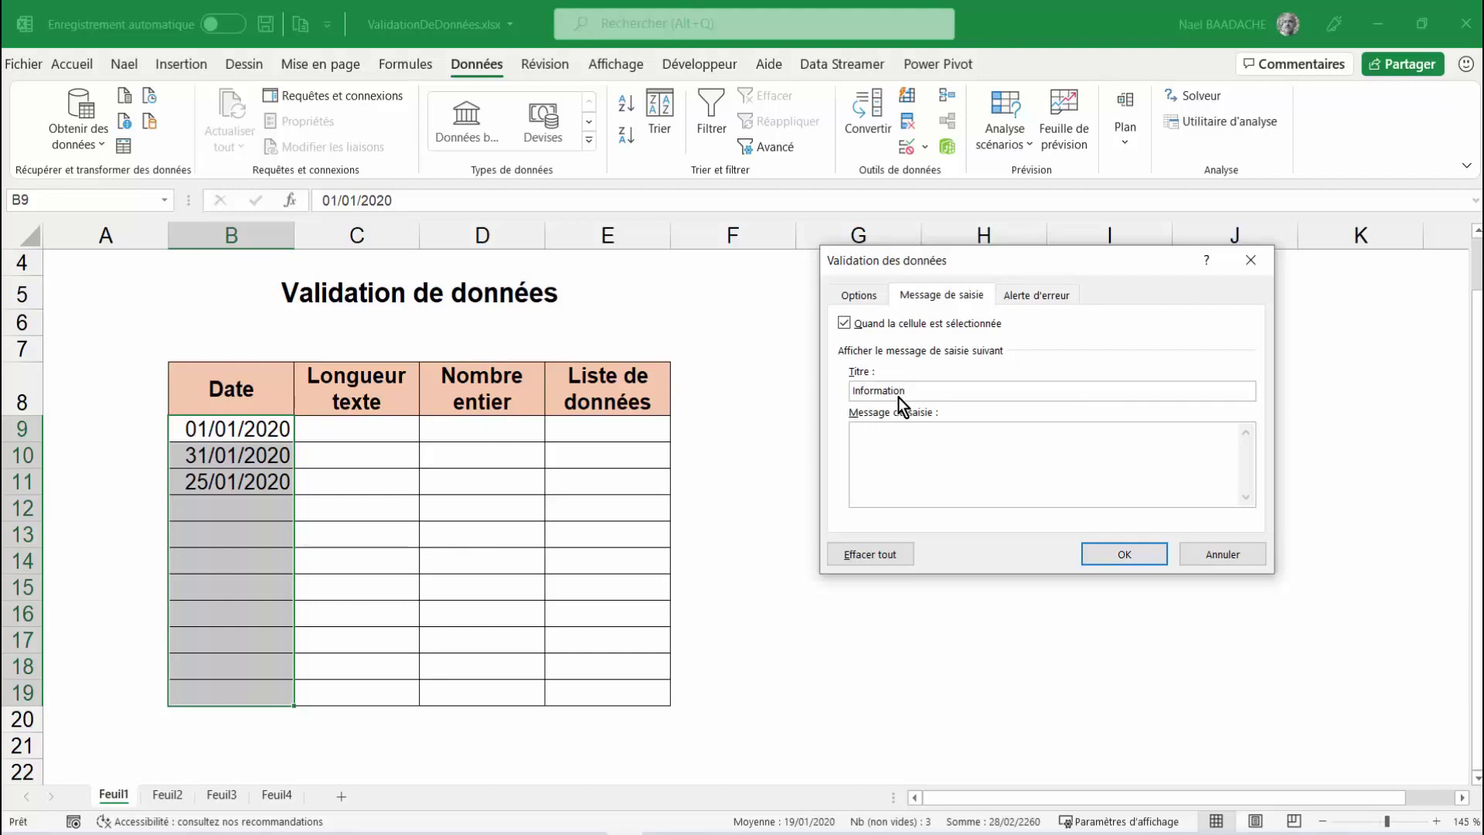
{"action": "type", "text": "Date à"}
{"action": "type", "text": " saisi"}
{"action": "type", "text": "r entre le "}
{"action": "type", "text": "01/01/202"}
{"action": "type", "text": "0 et le "}
{"action": "type", "text": "31/01/2020"}
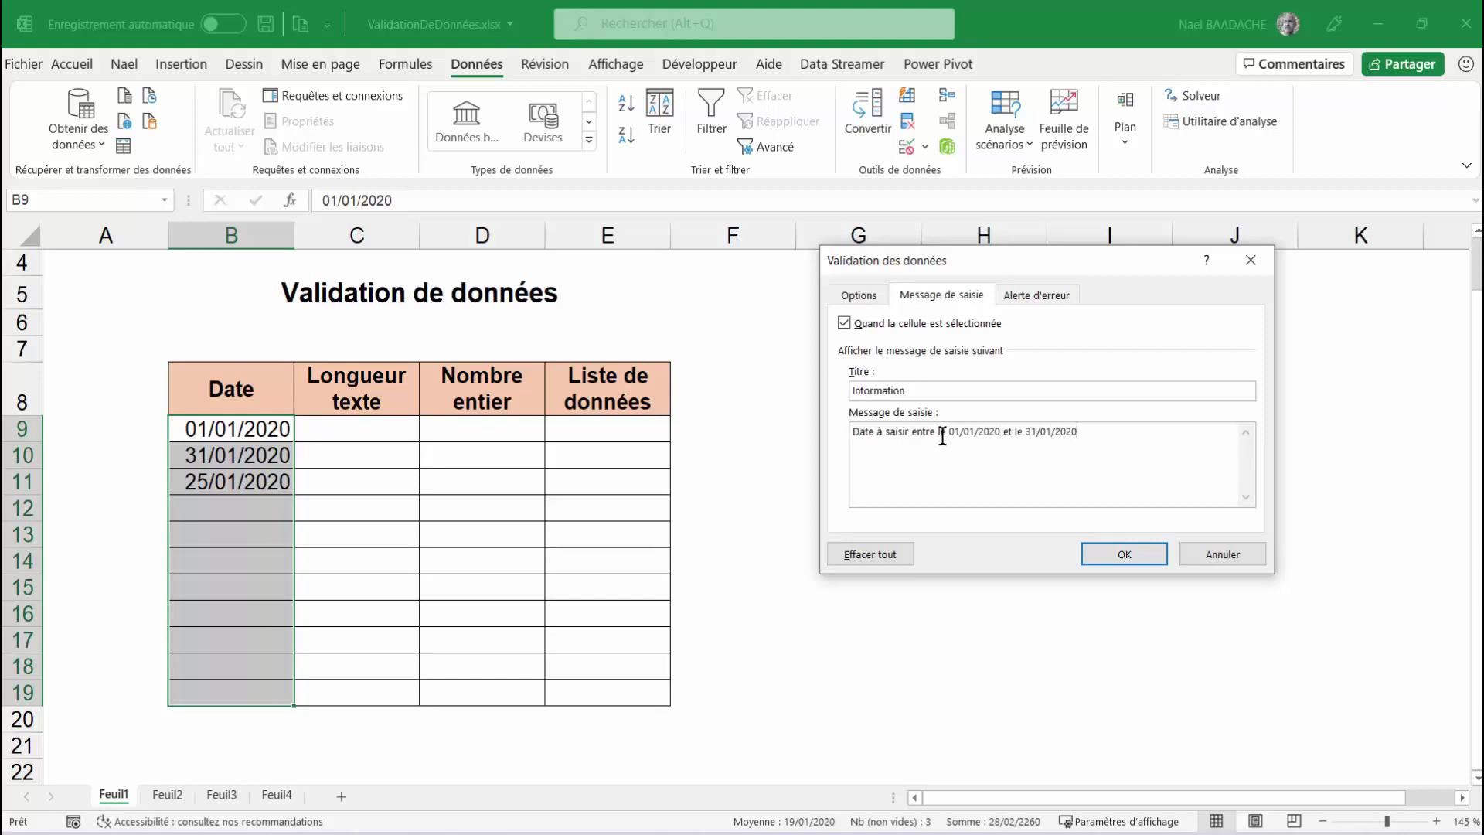
{"action": "left_click", "coordinate": [1125, 554]}
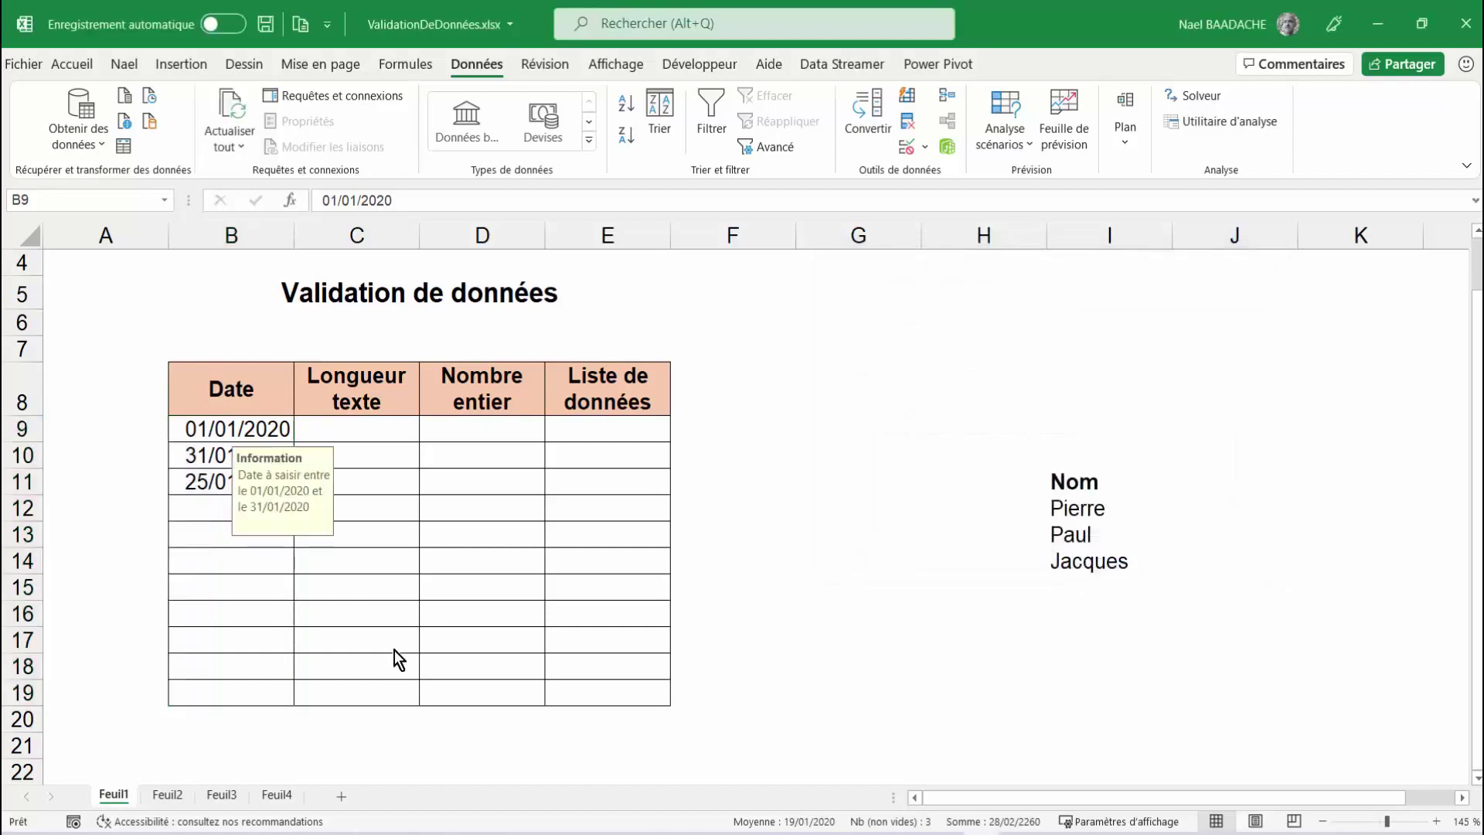
{"action": "left_click", "coordinate": [269, 421]}
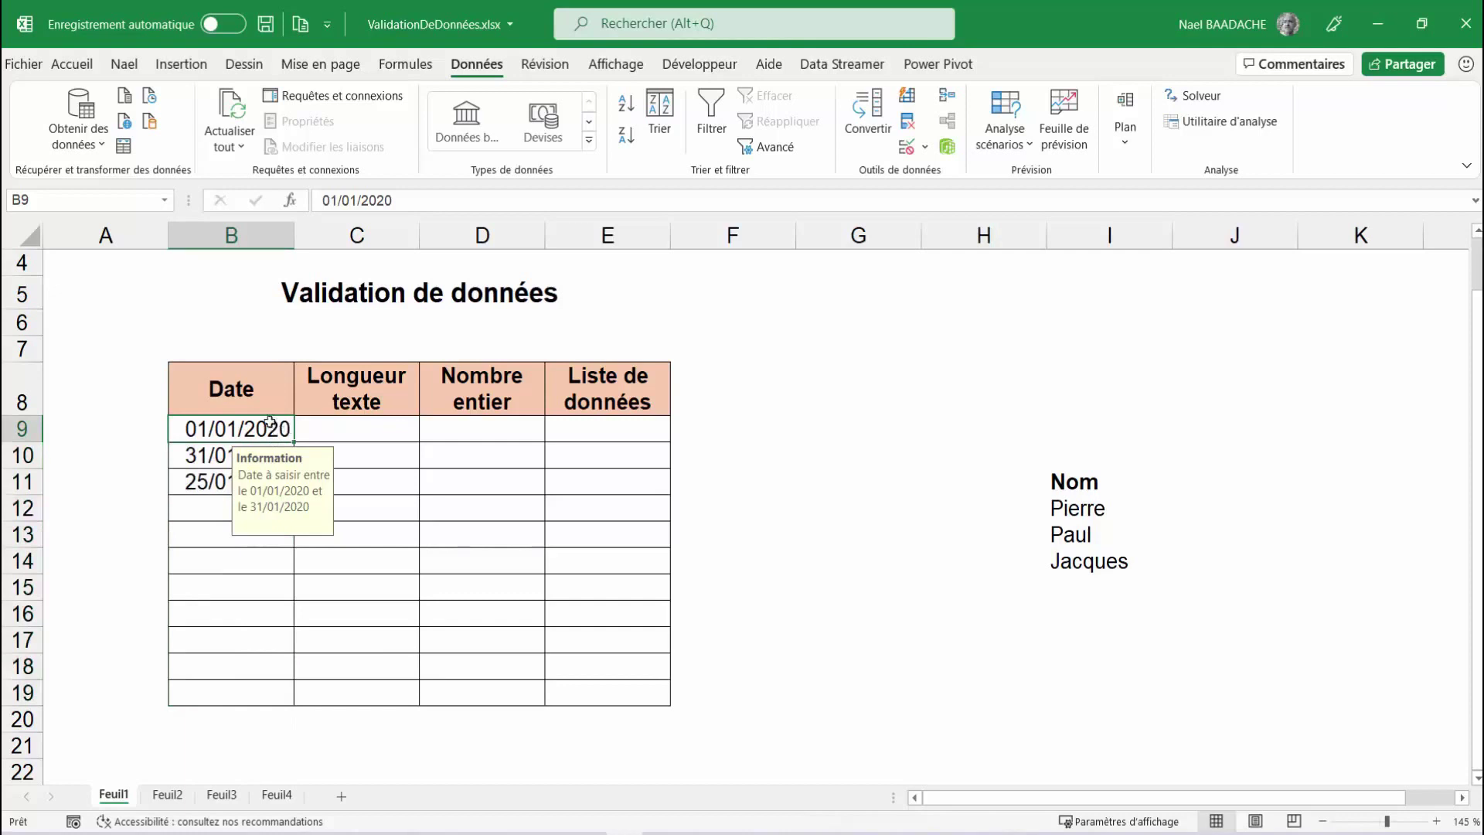
{"action": "left_click", "coordinate": [201, 458]}
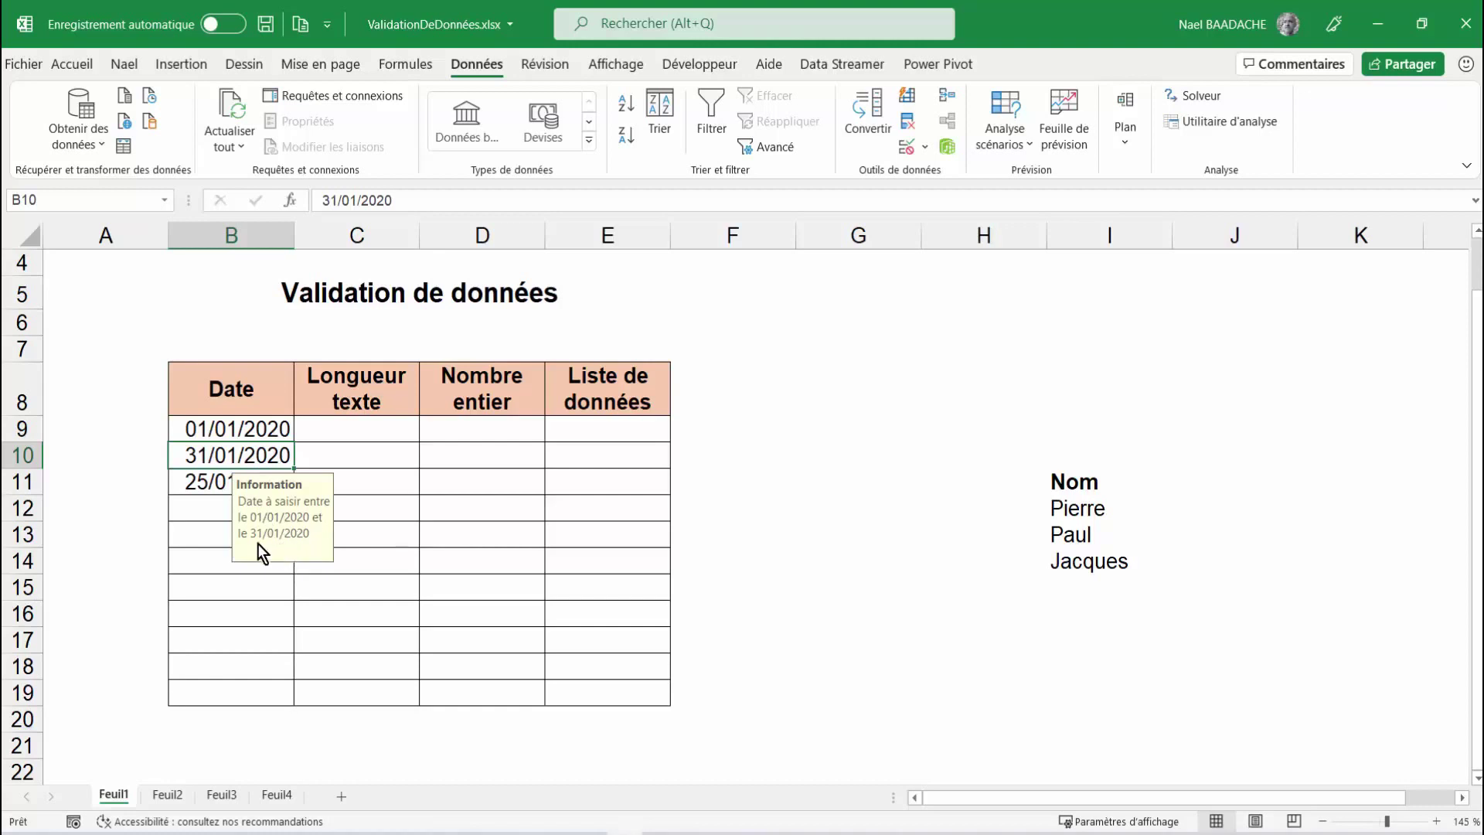
{"action": "left_click", "coordinate": [866, 561]}
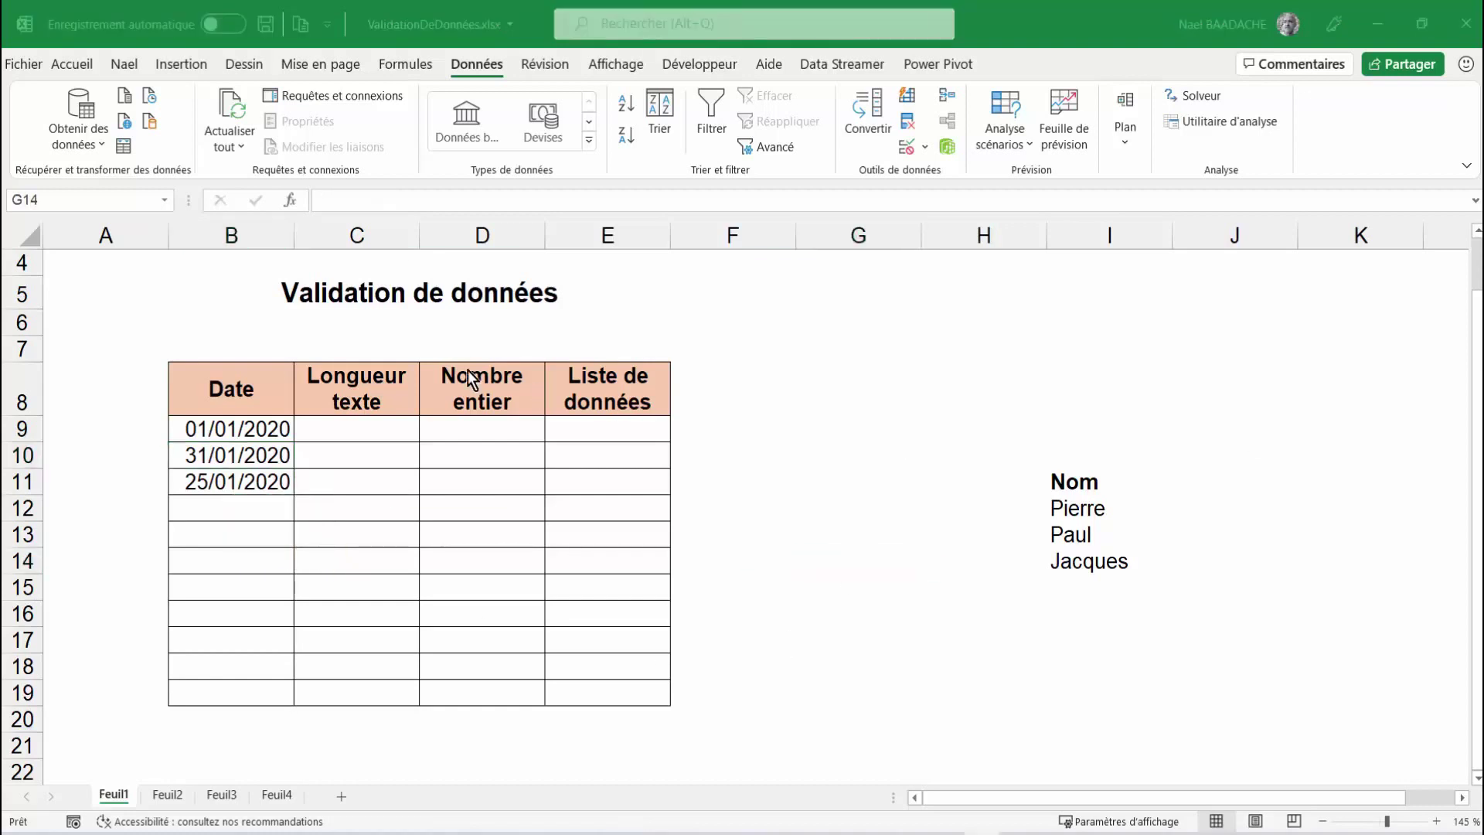
- Set C9:C19 to accept text length with minimum 3 and maximum 5 characters
{"action": "left_click_drag", "start_coordinate": [352, 427], "coordinate": [337, 693]}
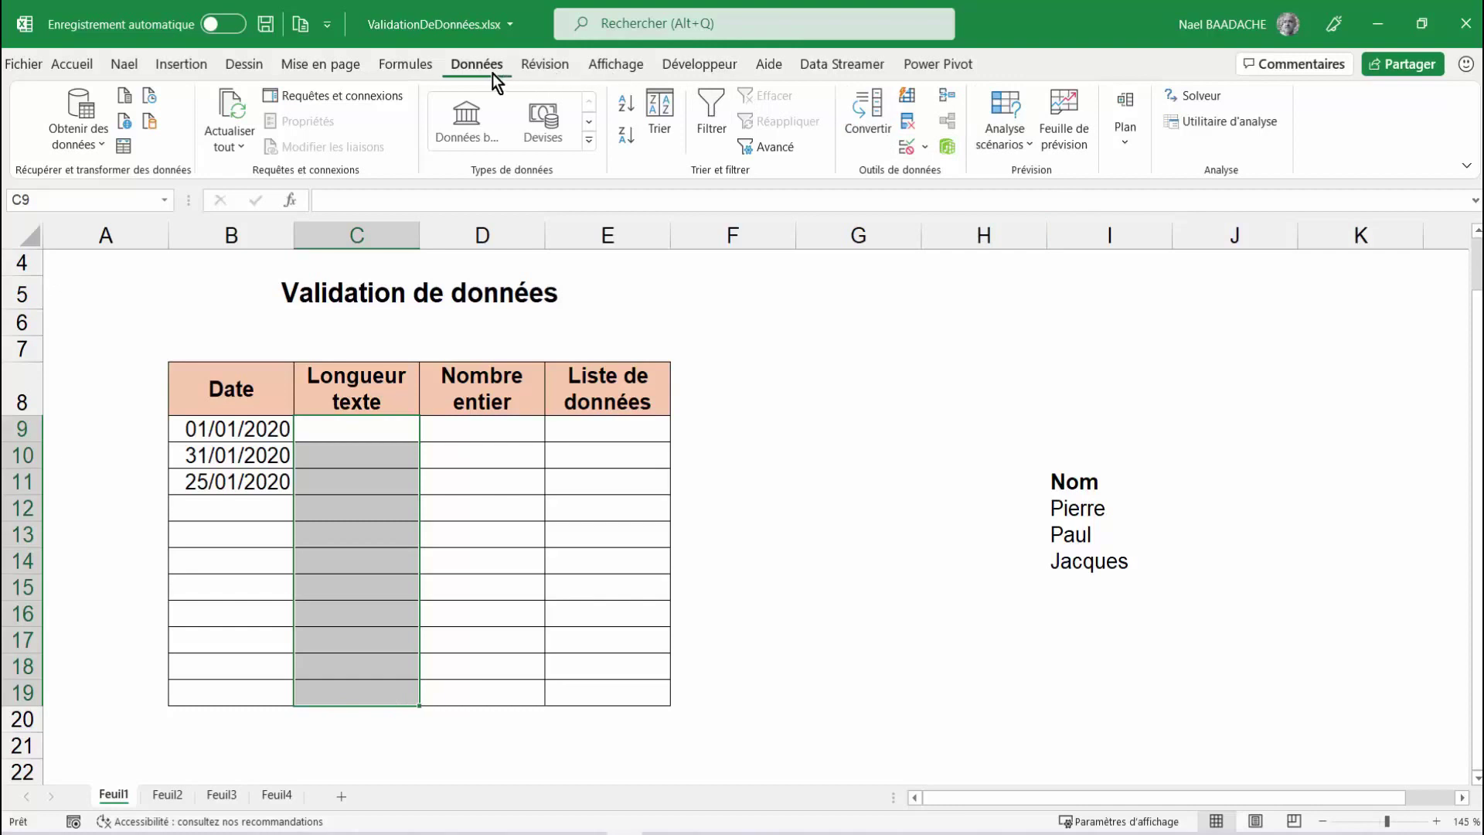
{"action": "left_click", "coordinate": [924, 150]}
{"action": "left_click", "coordinate": [940, 175]}
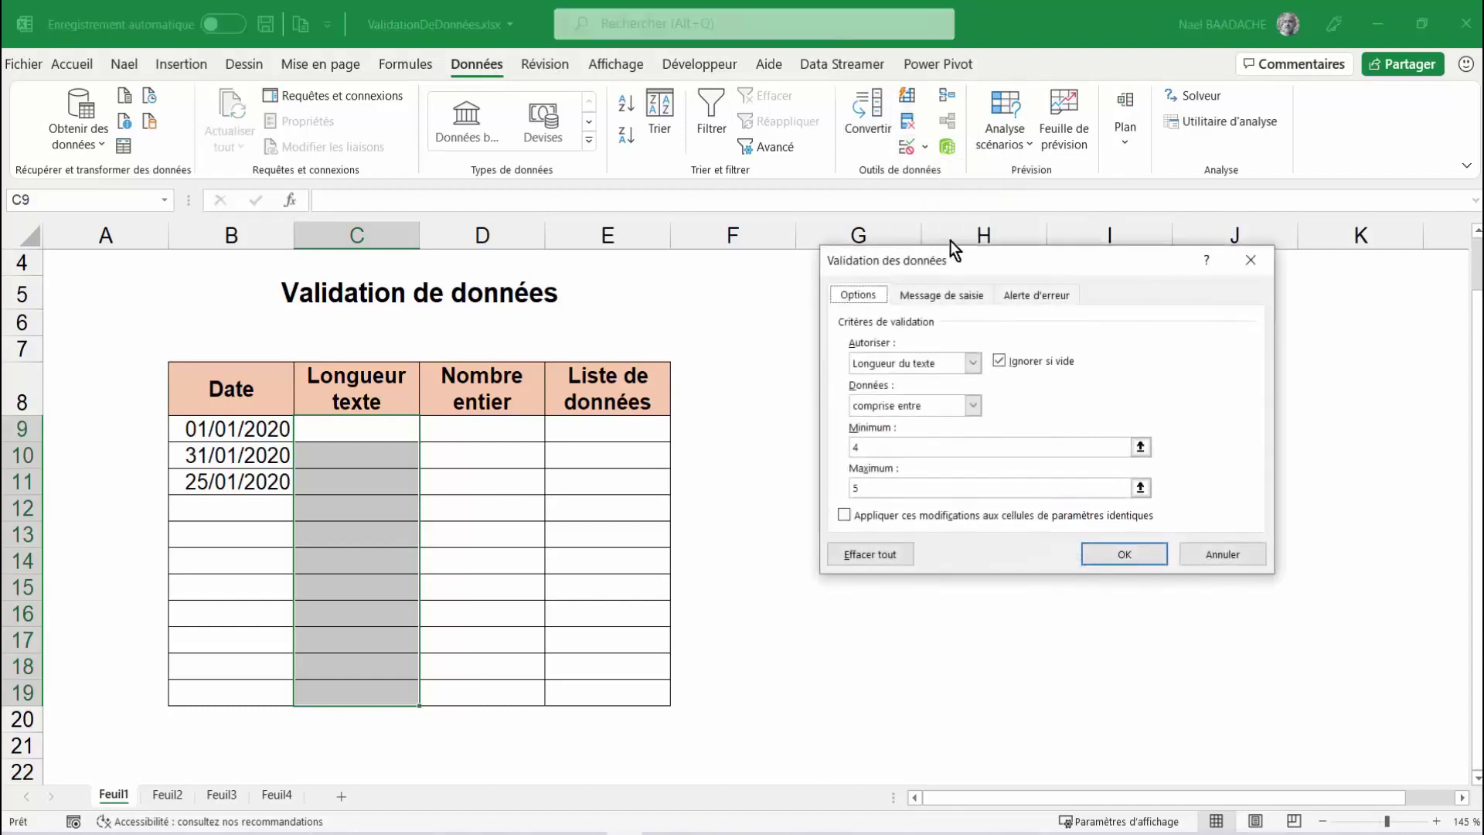
{"action": "left_click", "coordinate": [972, 362]}
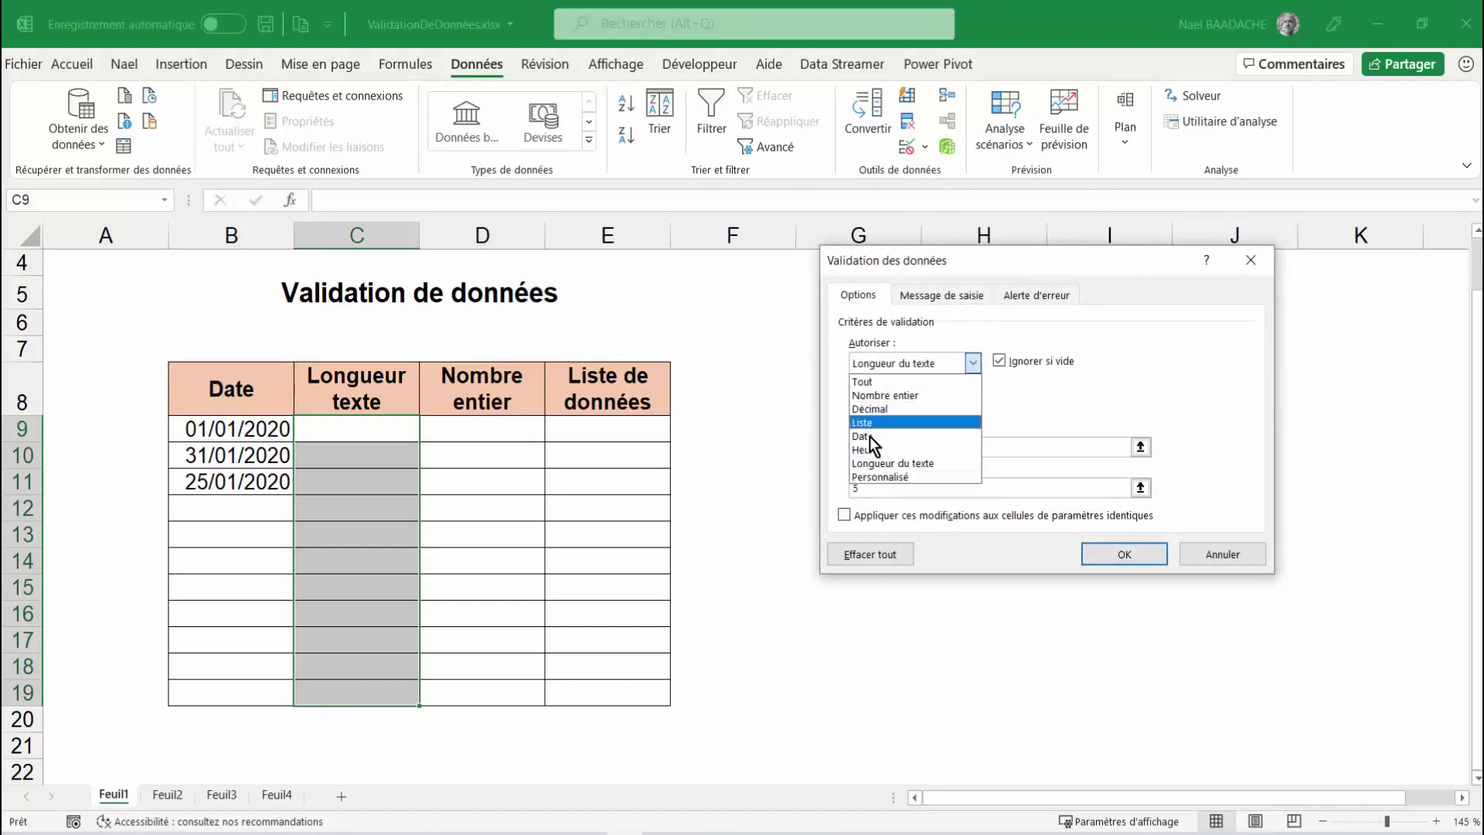
{"action": "left_click", "coordinate": [876, 464]}
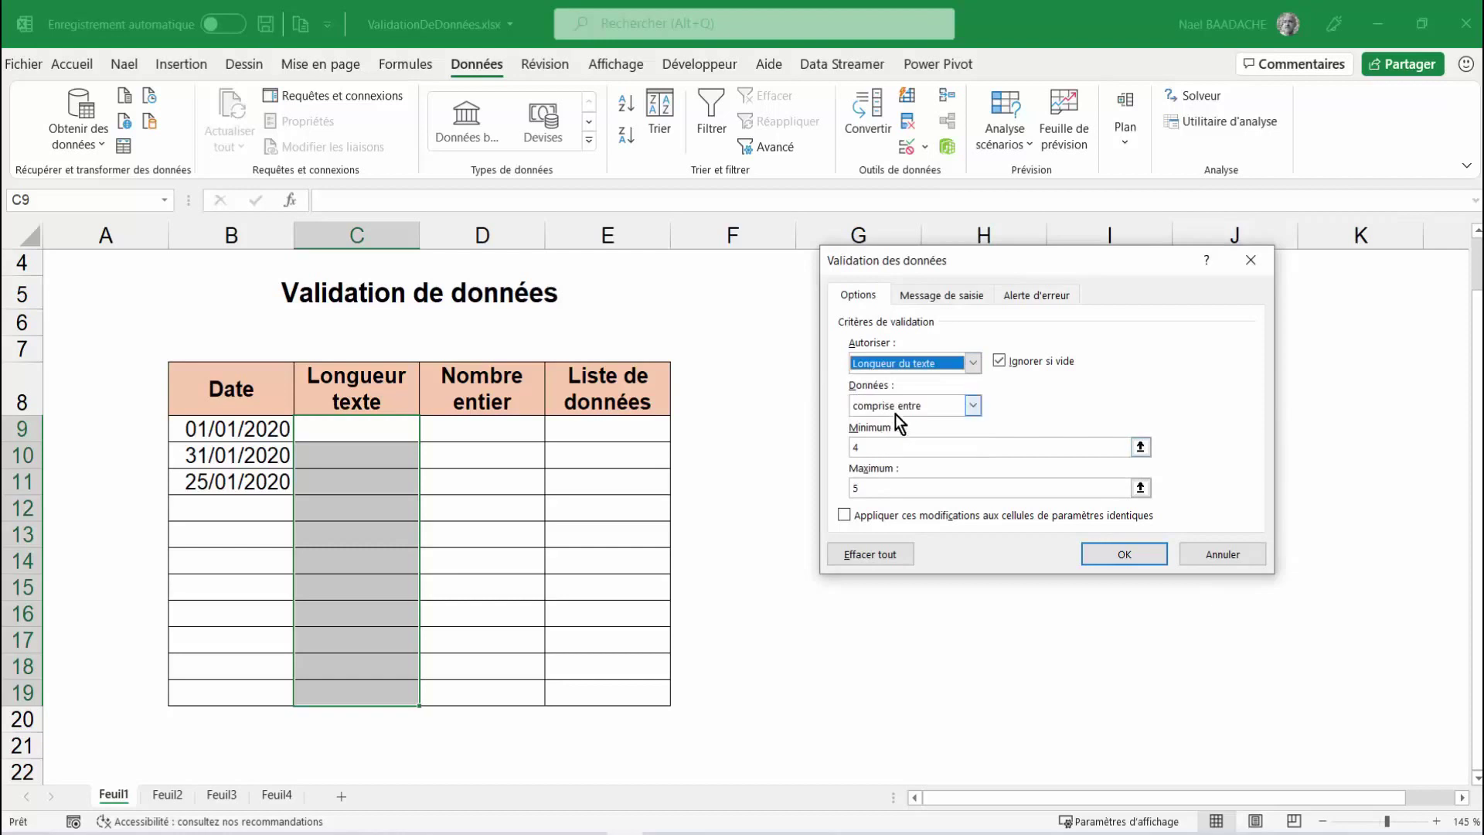
{"action": "left_click", "coordinate": [876, 448]}
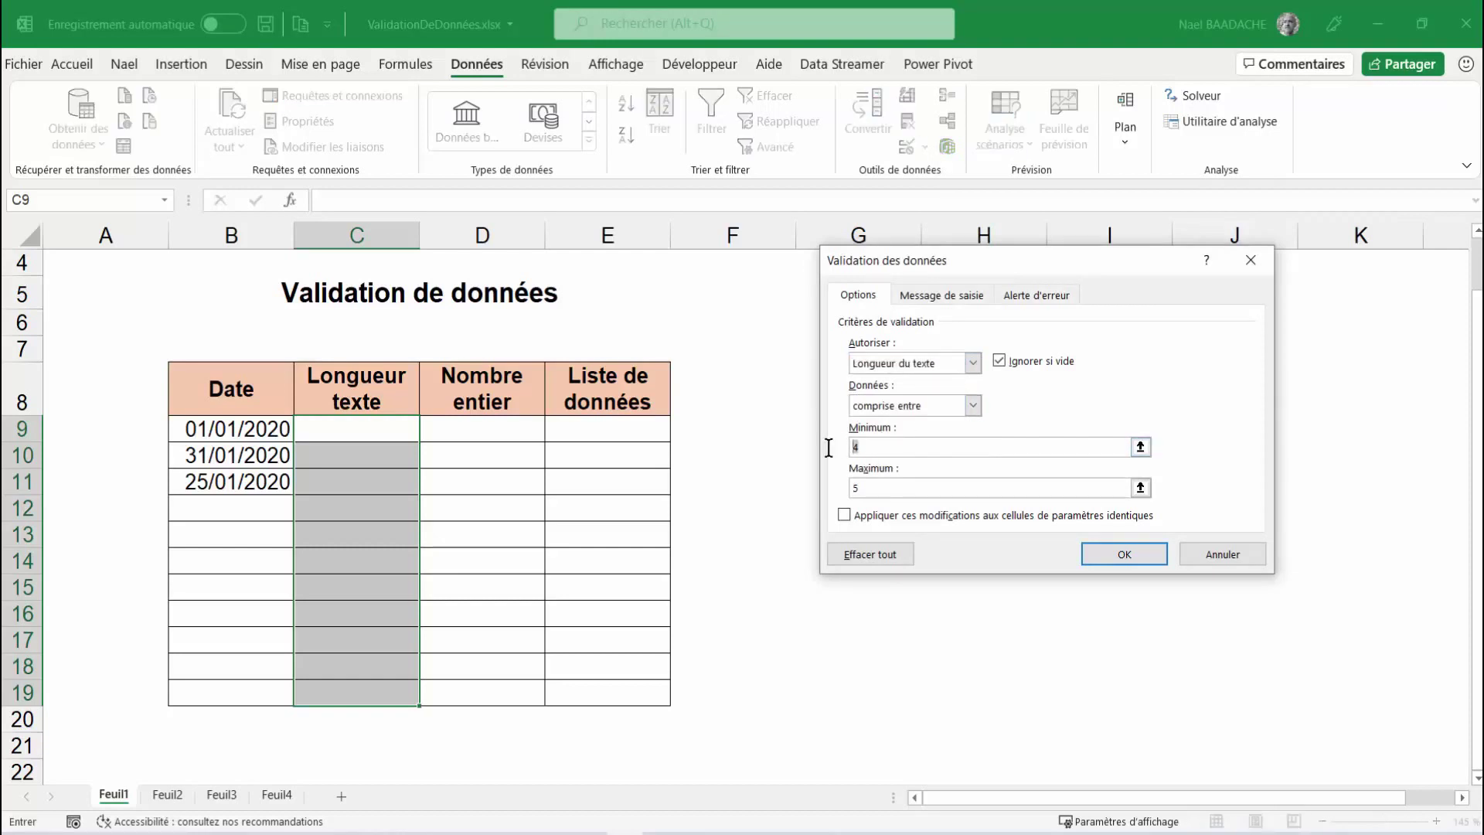
{"action": "type", "text": "3"}
{"action": "left_click", "coordinate": [1133, 555]}
{"action": "left_click", "coordinate": [402, 419]}
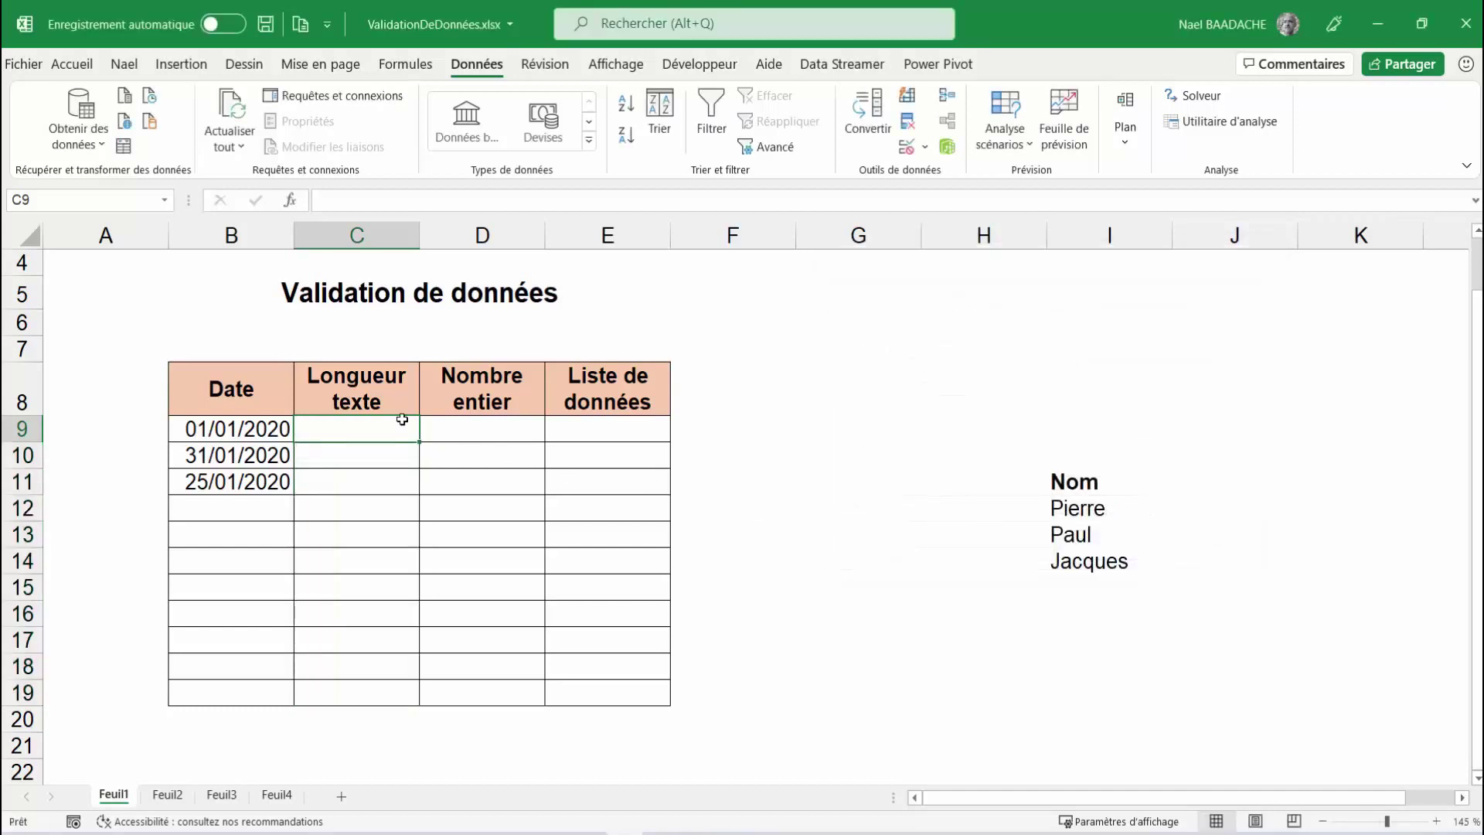
{"action": "type", "text": "ab"}
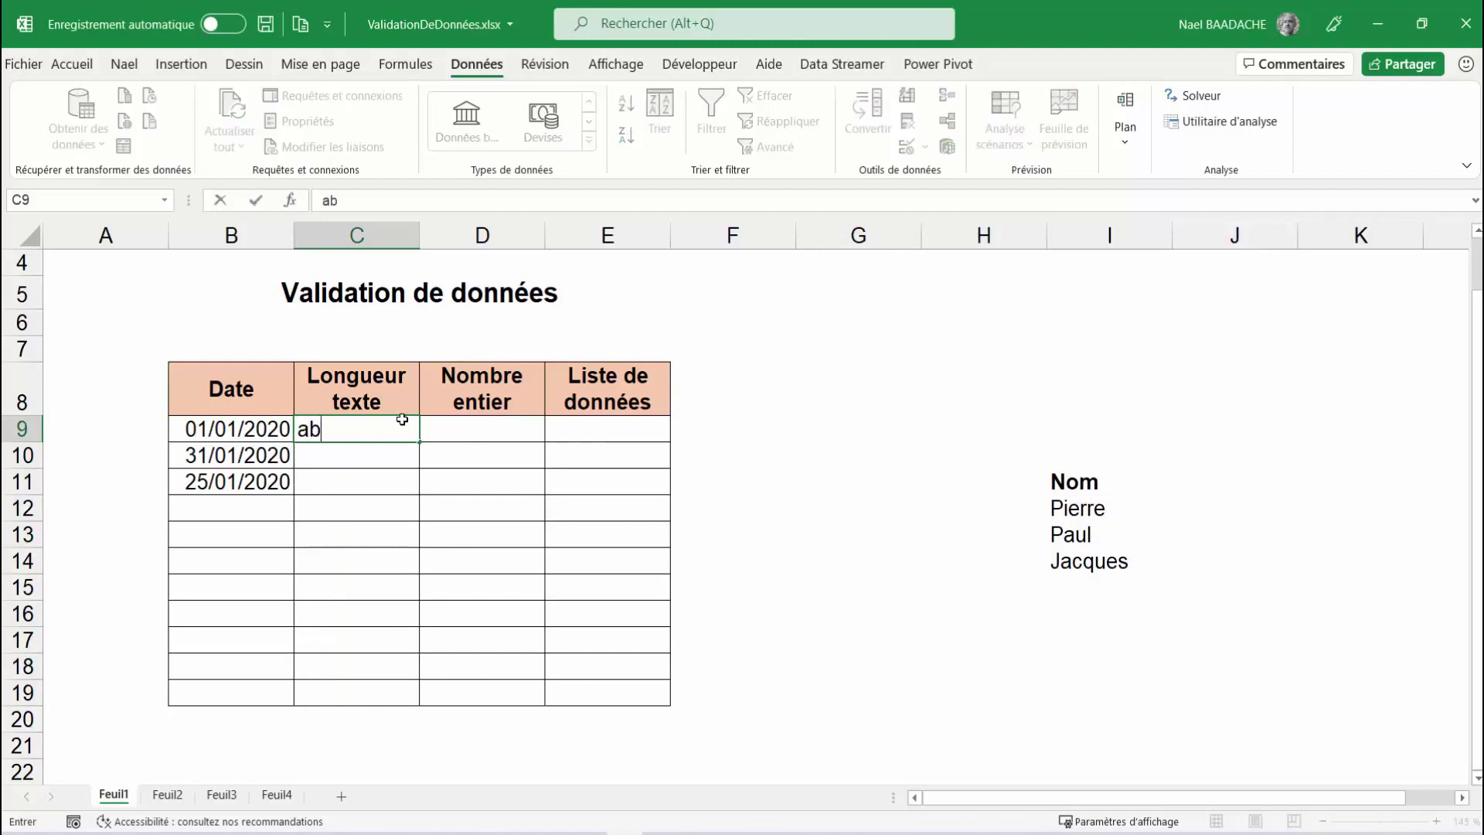
{"action": "type", "text": "c"}
{"action": "key", "text": "Return"}
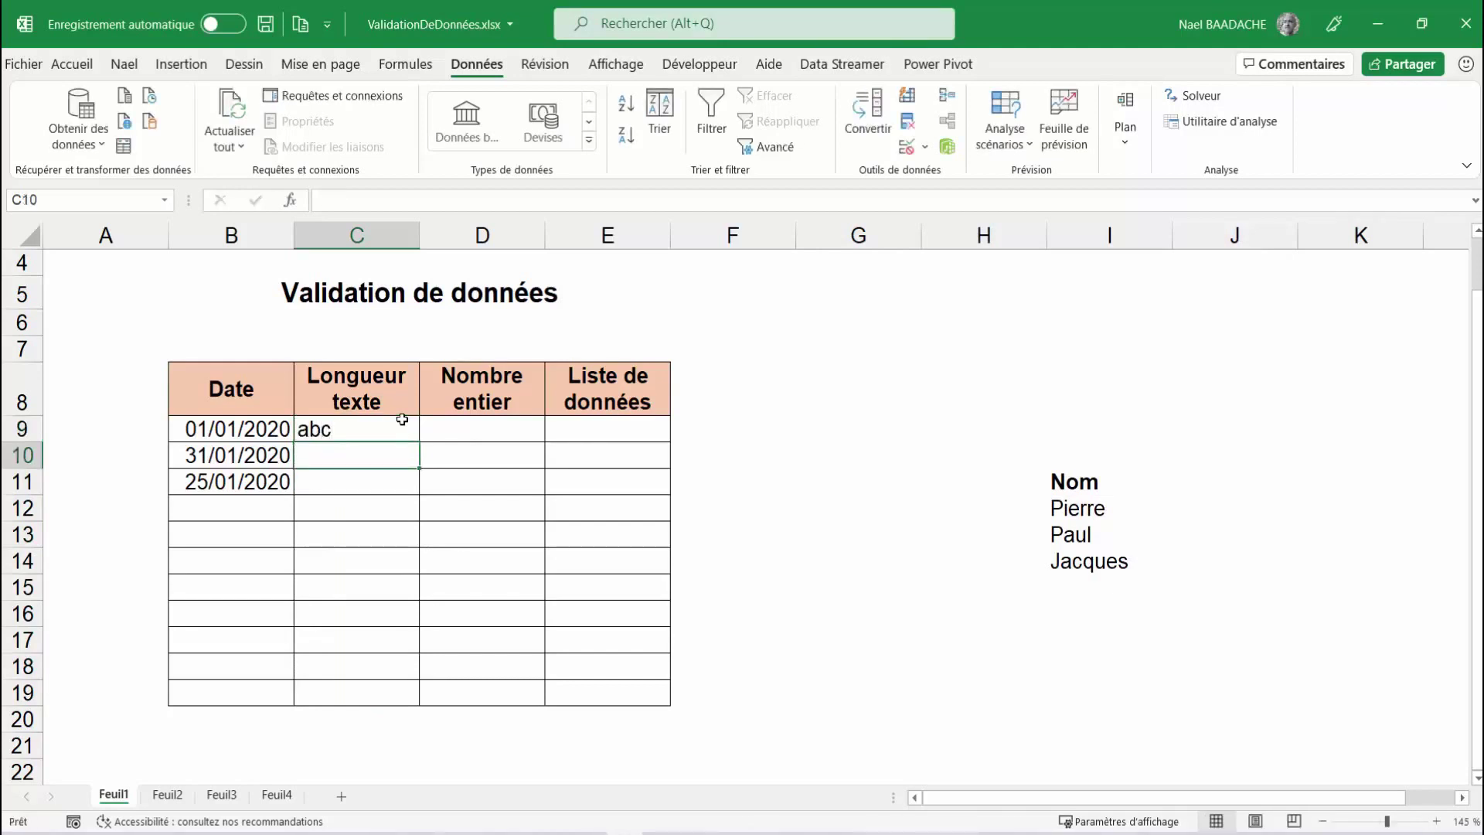
{"action": "type", "text": "a"}
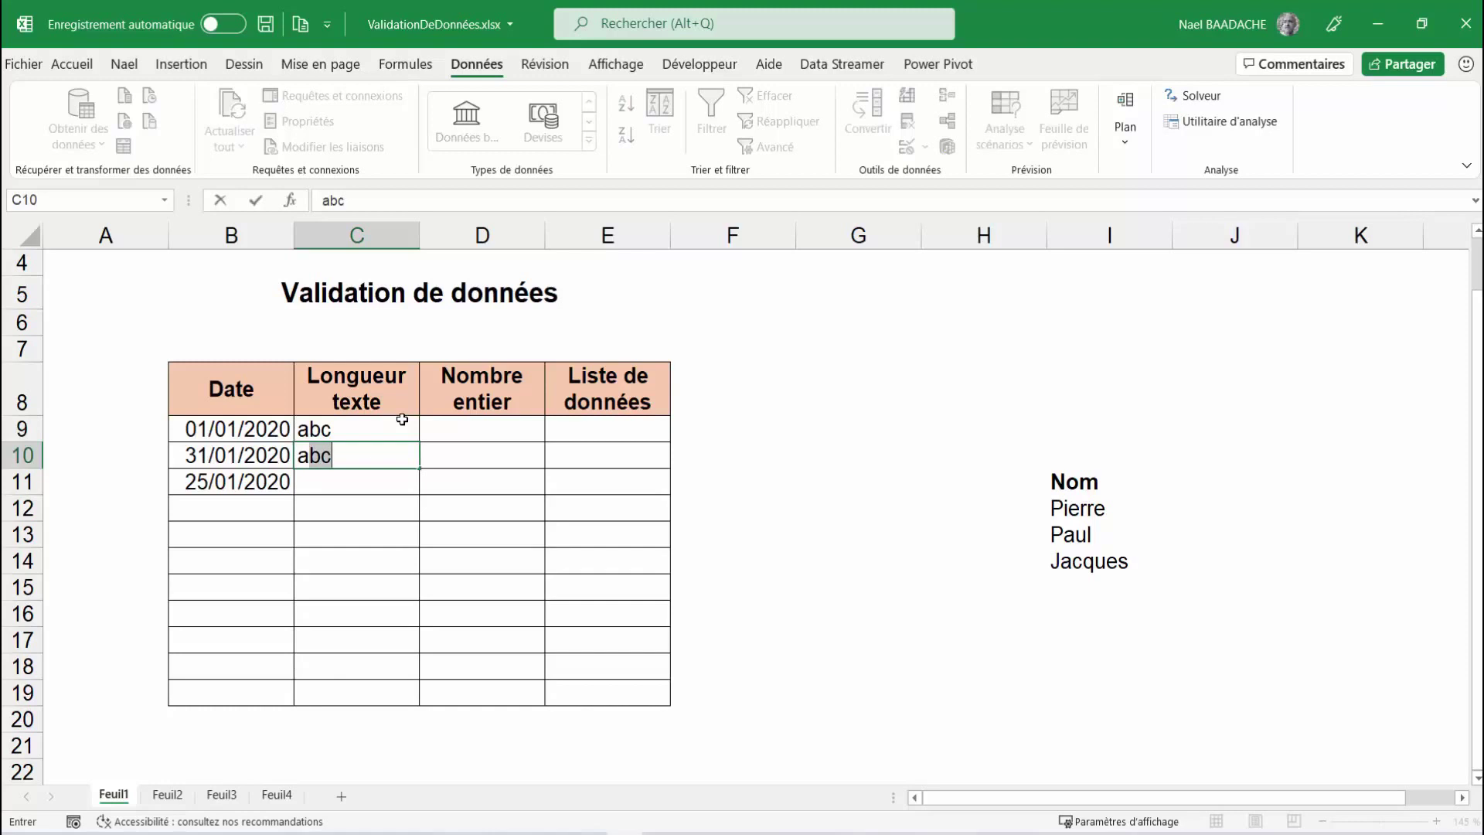
{"action": "type", "text": "bcd"}
{"action": "key", "text": "Return"}
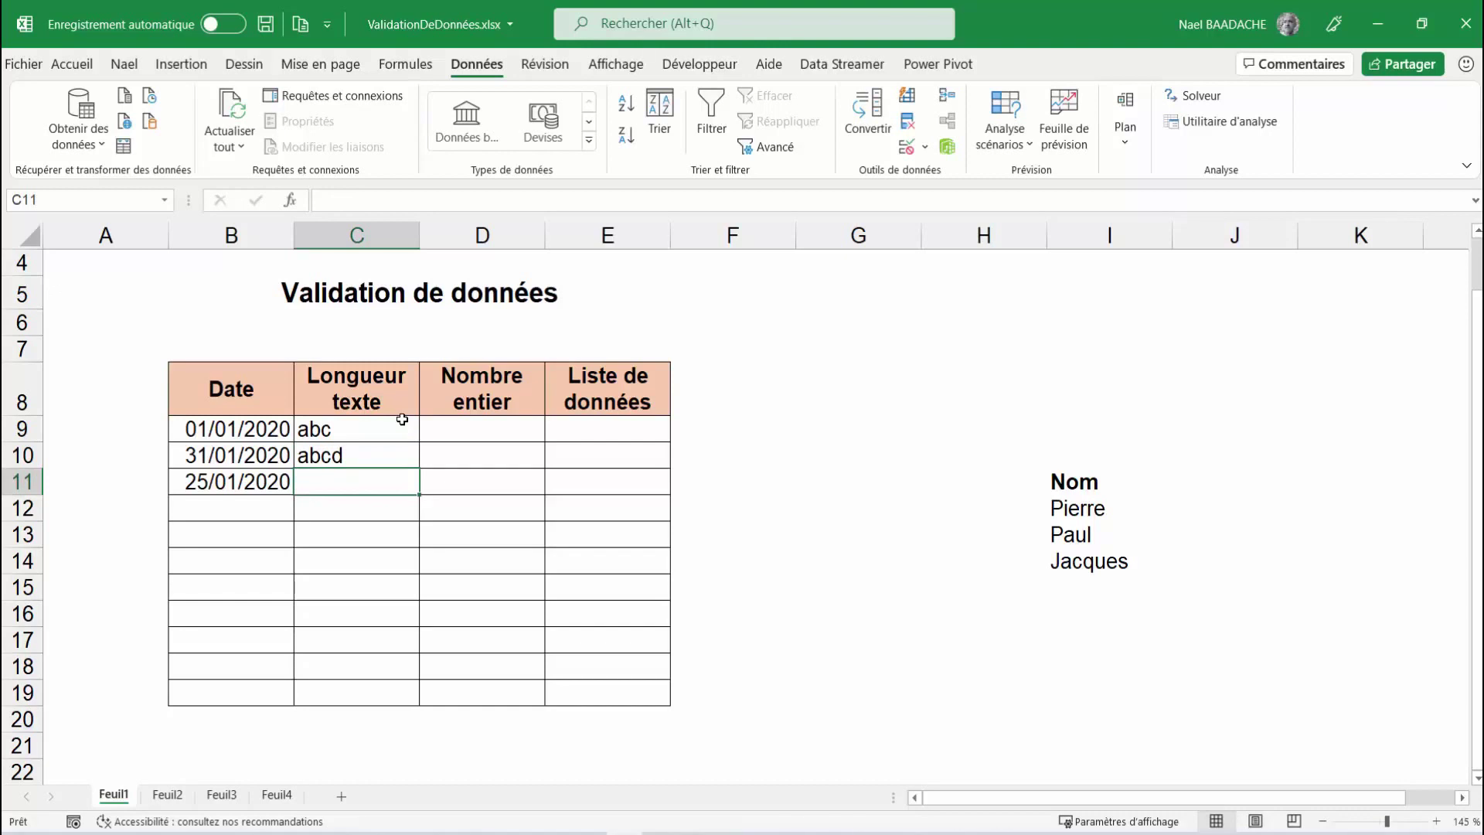
{"action": "key", "text": "Up"}
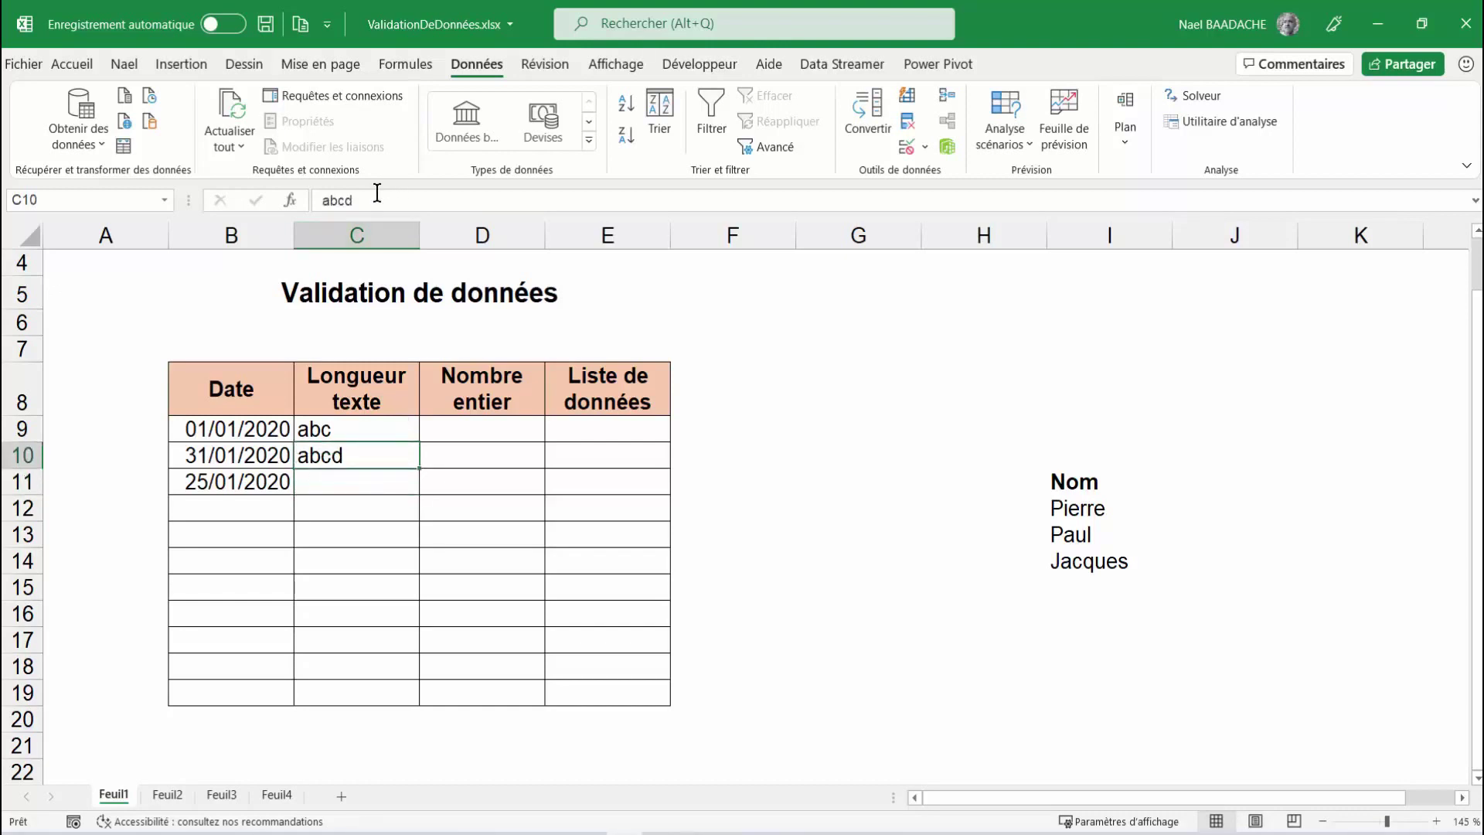
{"action": "left_click", "coordinate": [377, 199]}
{"action": "type", "text": "e"}
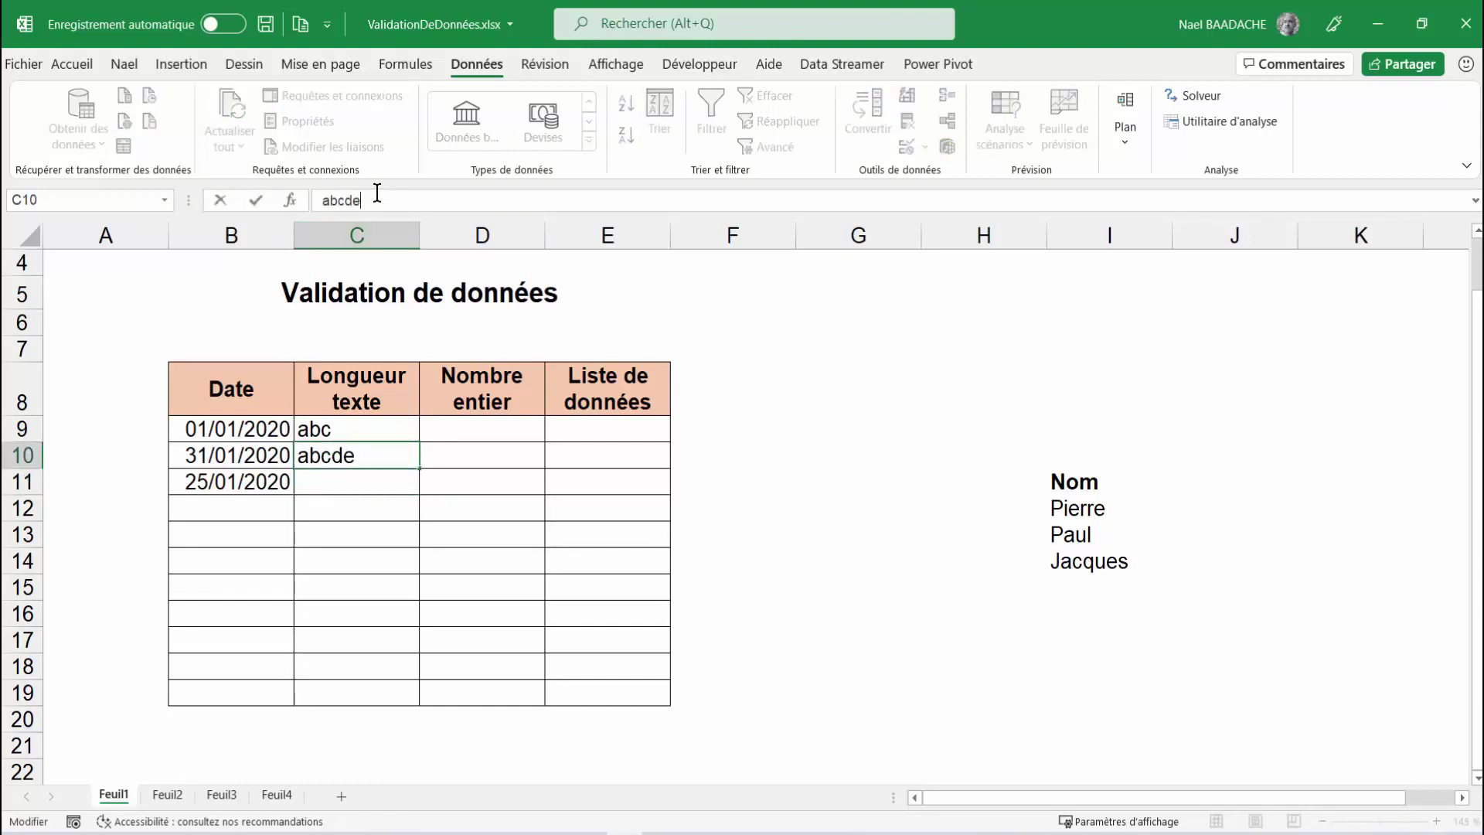
{"action": "key", "text": "Return"}
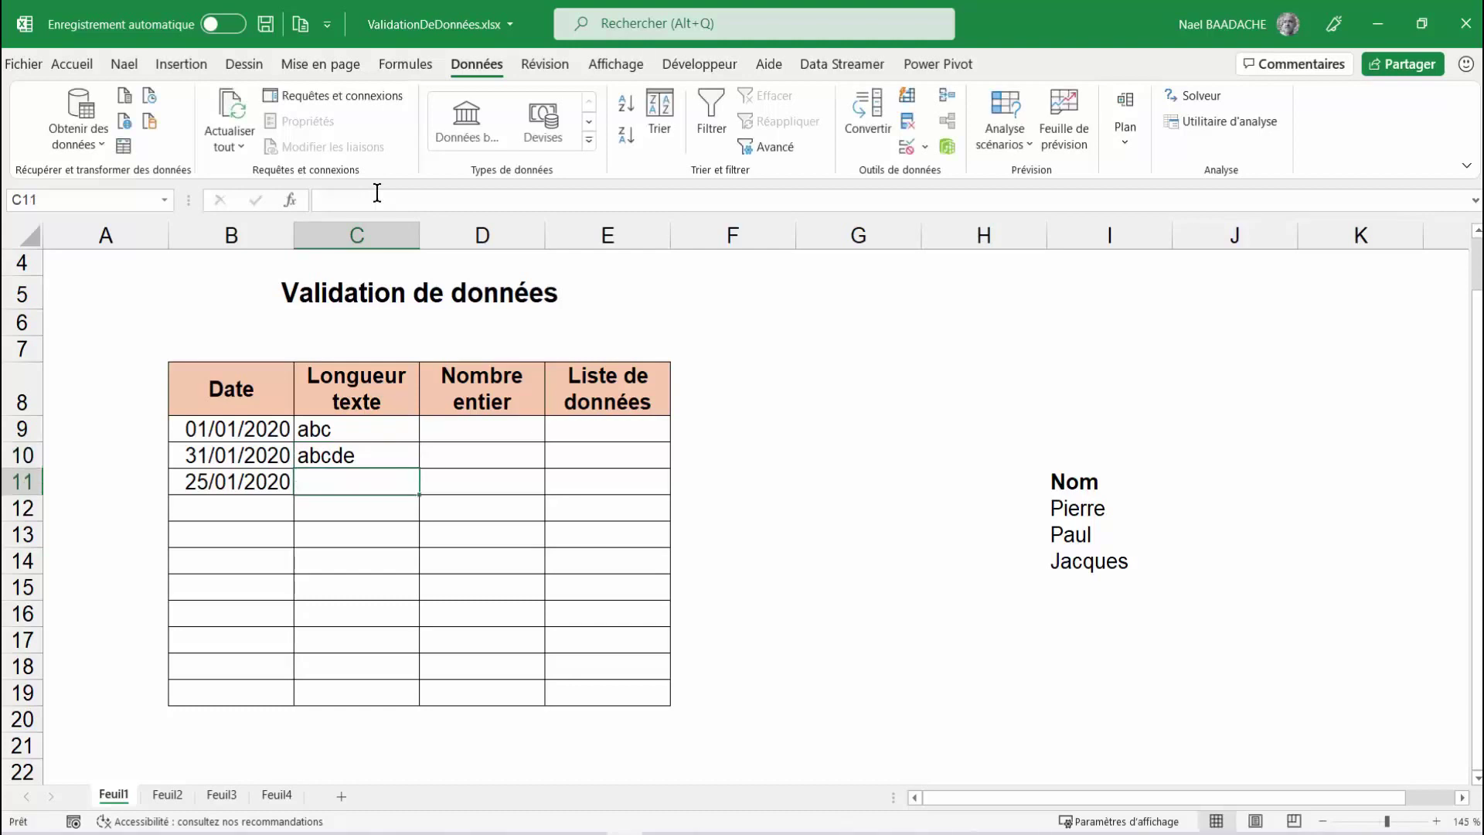
{"action": "type", "text": "ab"}
{"action": "key", "text": "Return"}
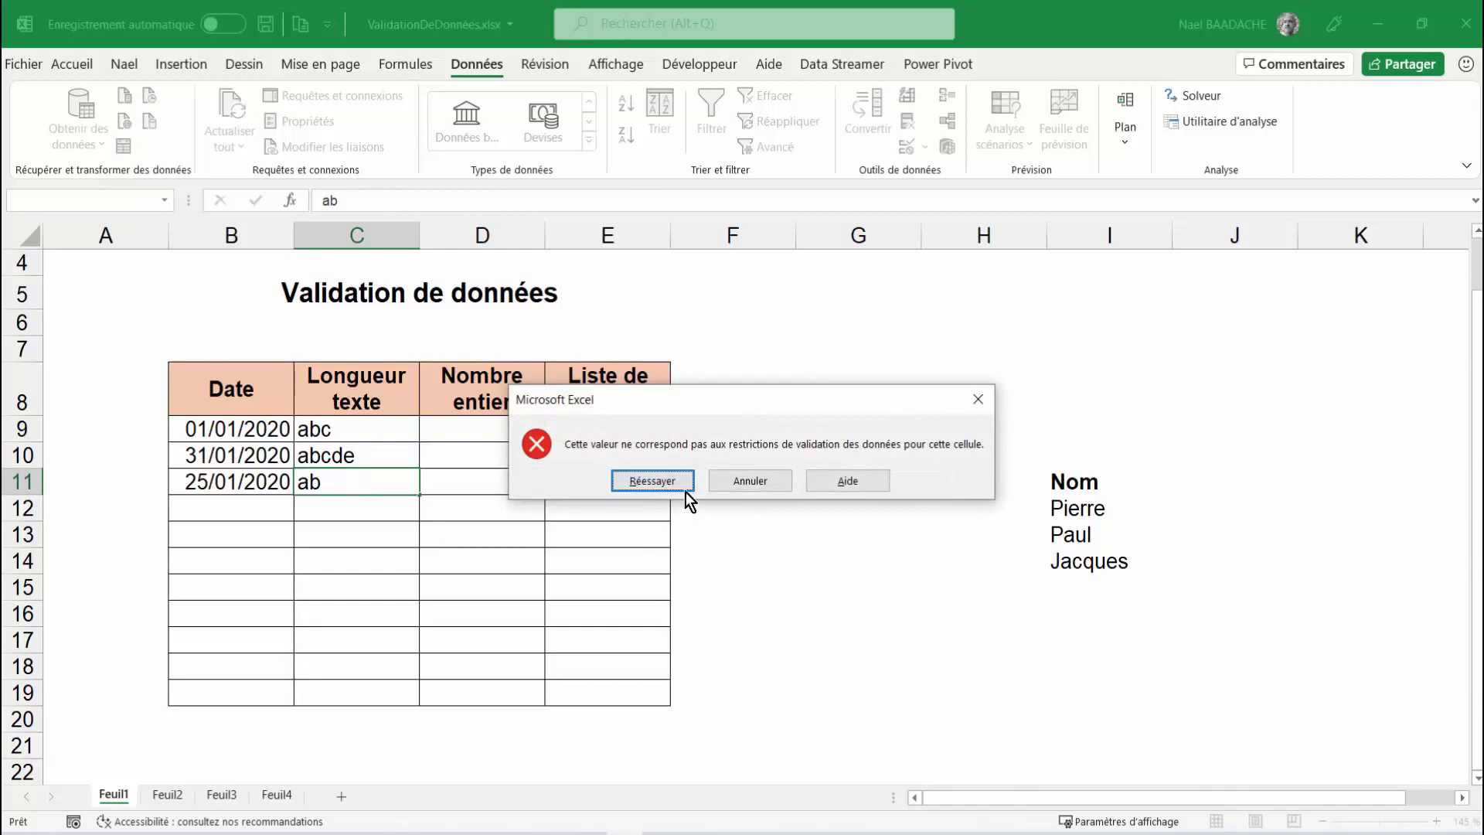
{"action": "left_click", "coordinate": [735, 480]}
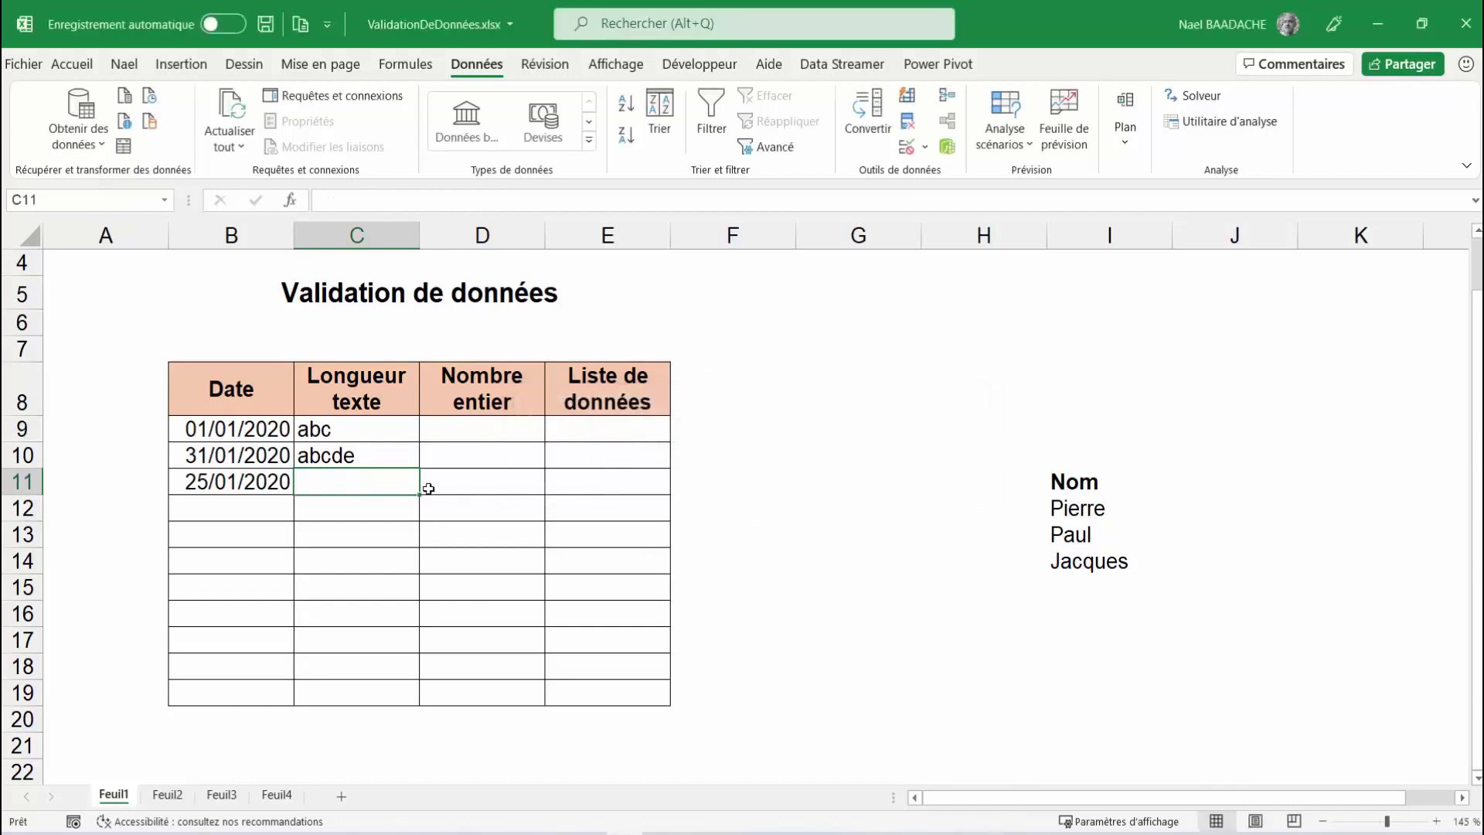
{"action": "type", "text": "a"}
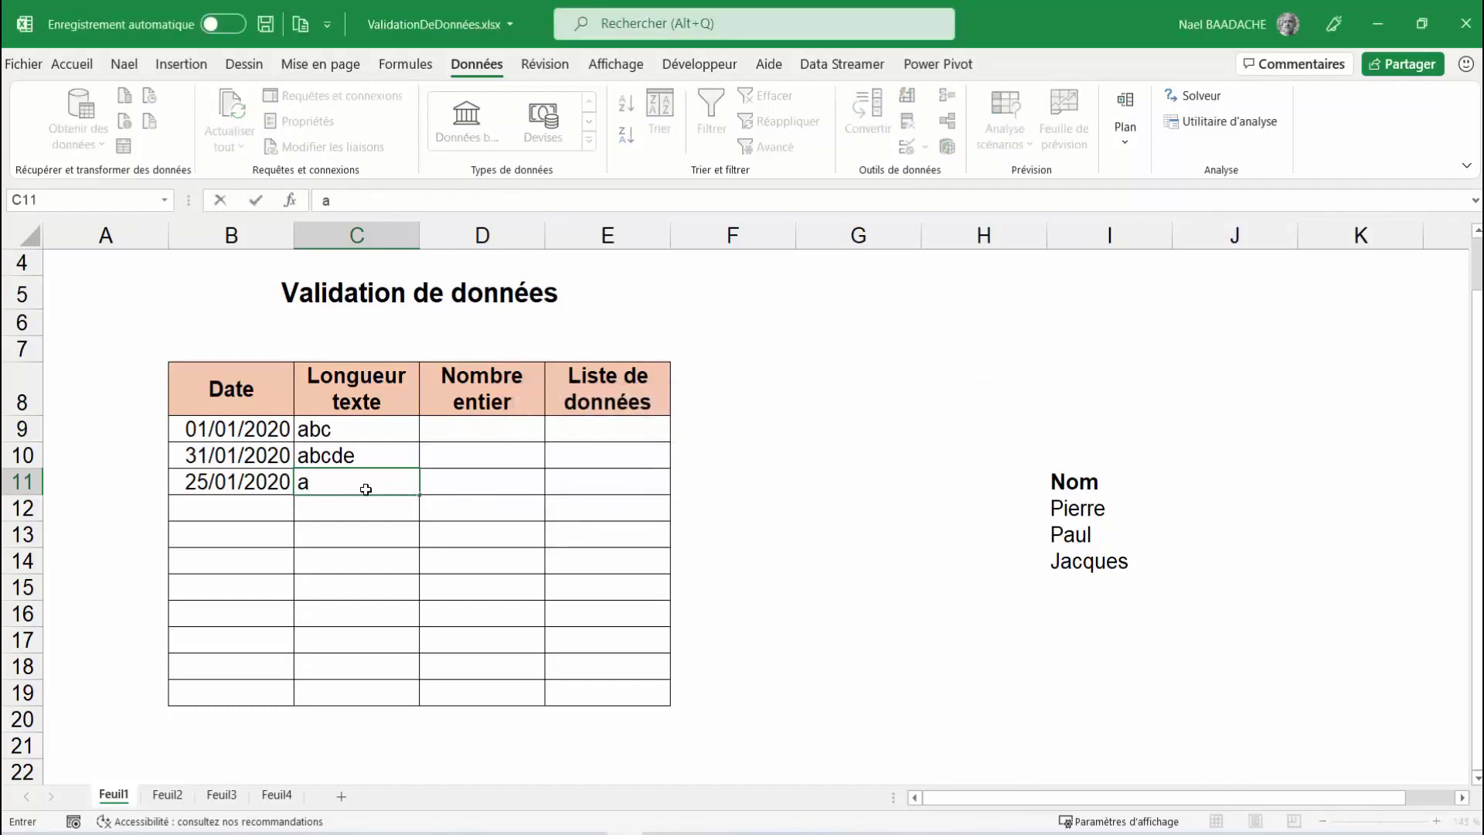
{"action": "type", "text": "bcdef"}
{"action": "key", "text": "Return"}
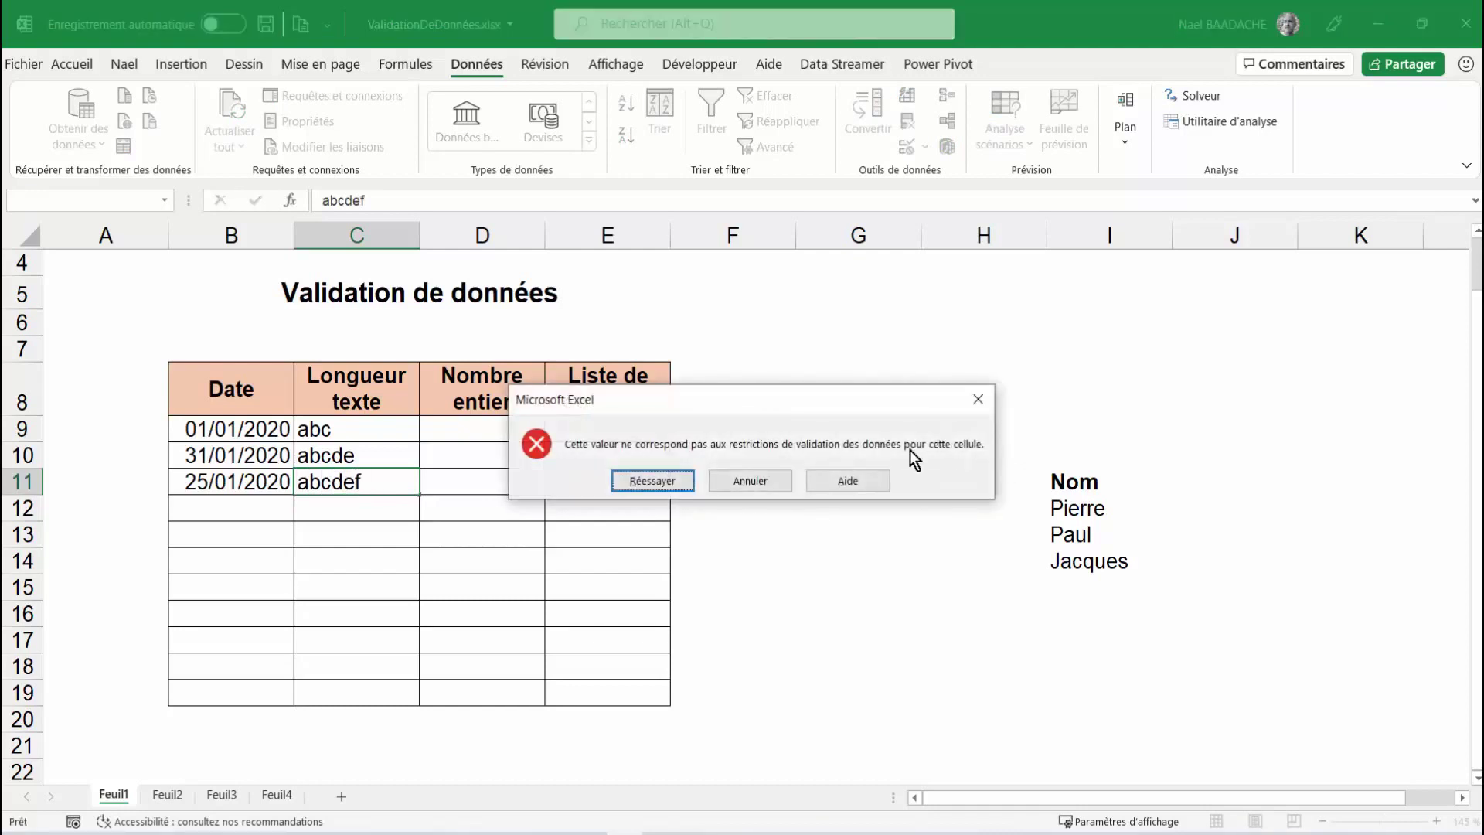
{"action": "left_click", "coordinate": [750, 481]}
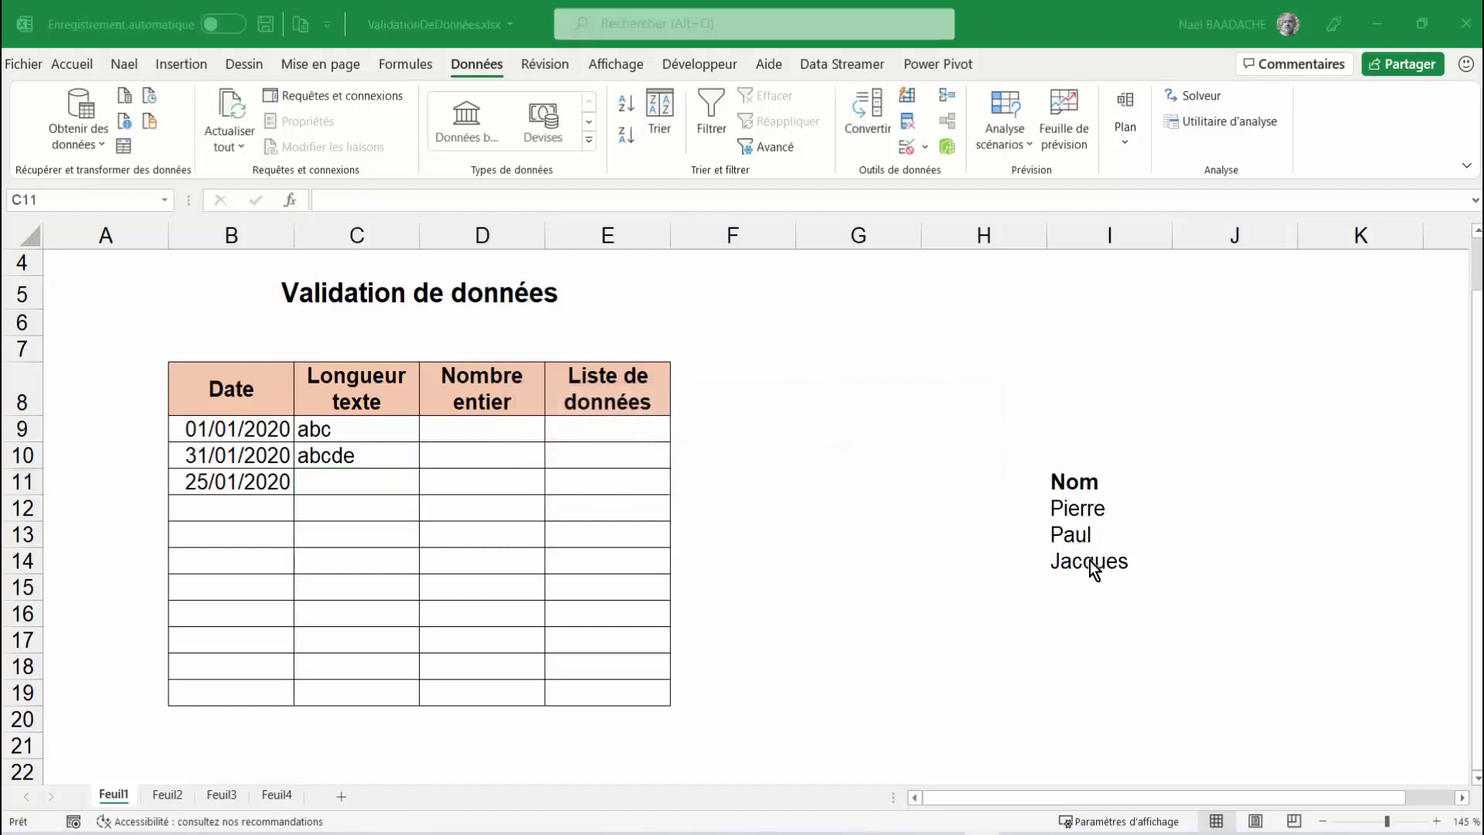
- Select D9:D19 and allow only whole numbers from 10 to 30
{"action": "left_click", "coordinate": [353, 430]}
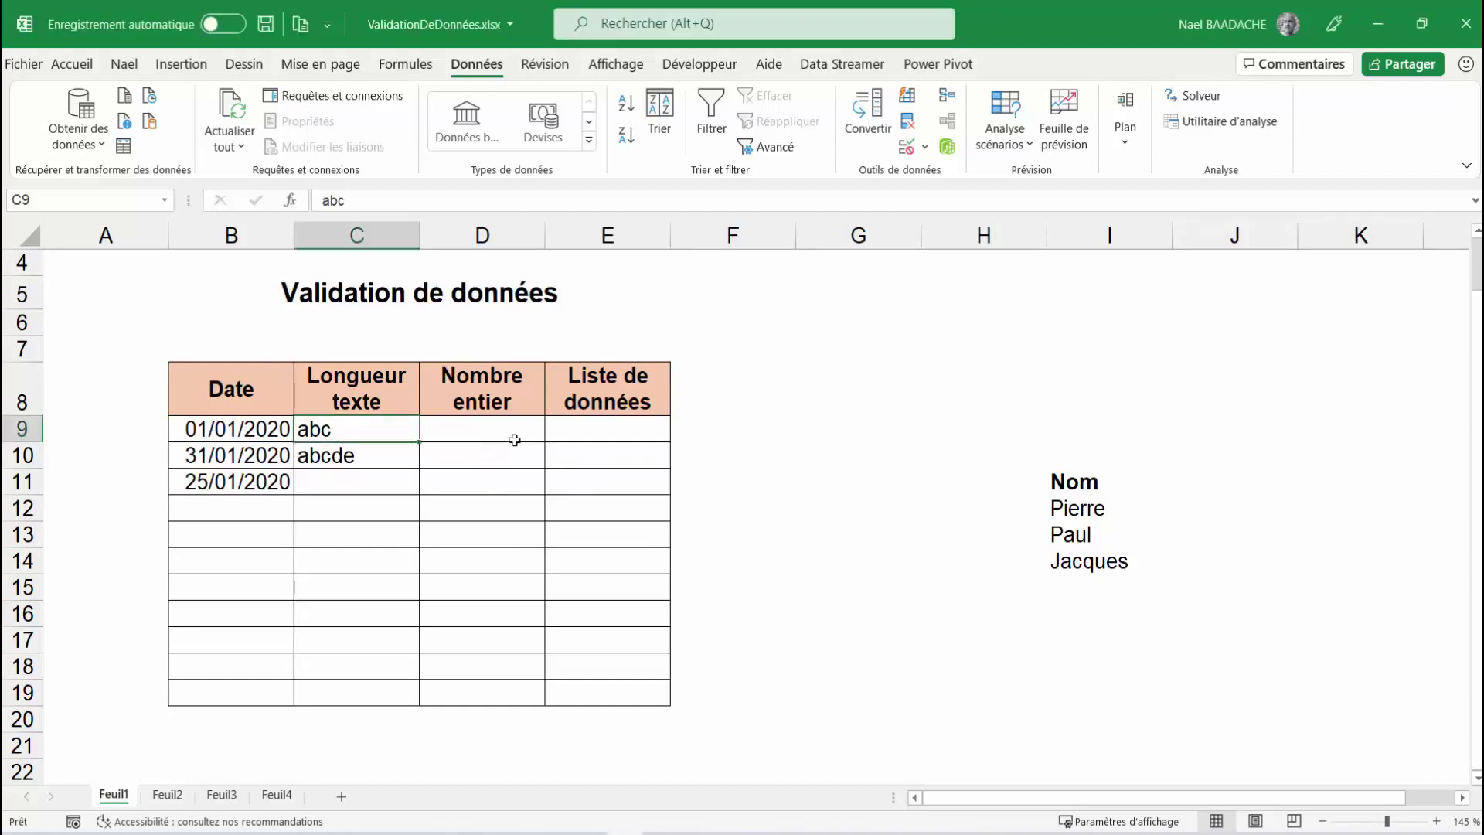
{"action": "left_click", "coordinate": [498, 427]}
{"action": "left_click_drag", "start_coordinate": [499, 427], "coordinate": [498, 687]}
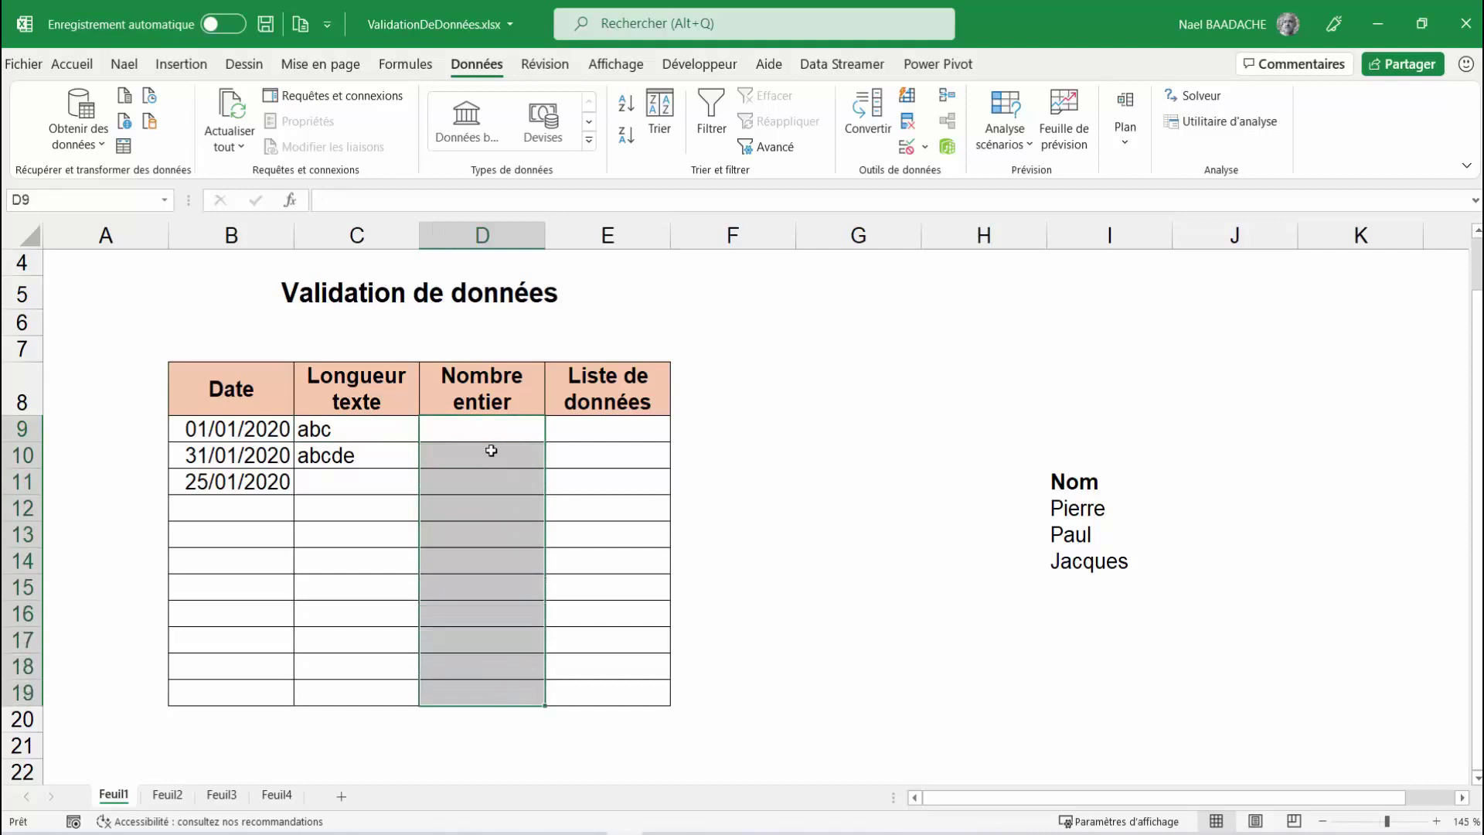
{"action": "left_click", "coordinate": [926, 148]}
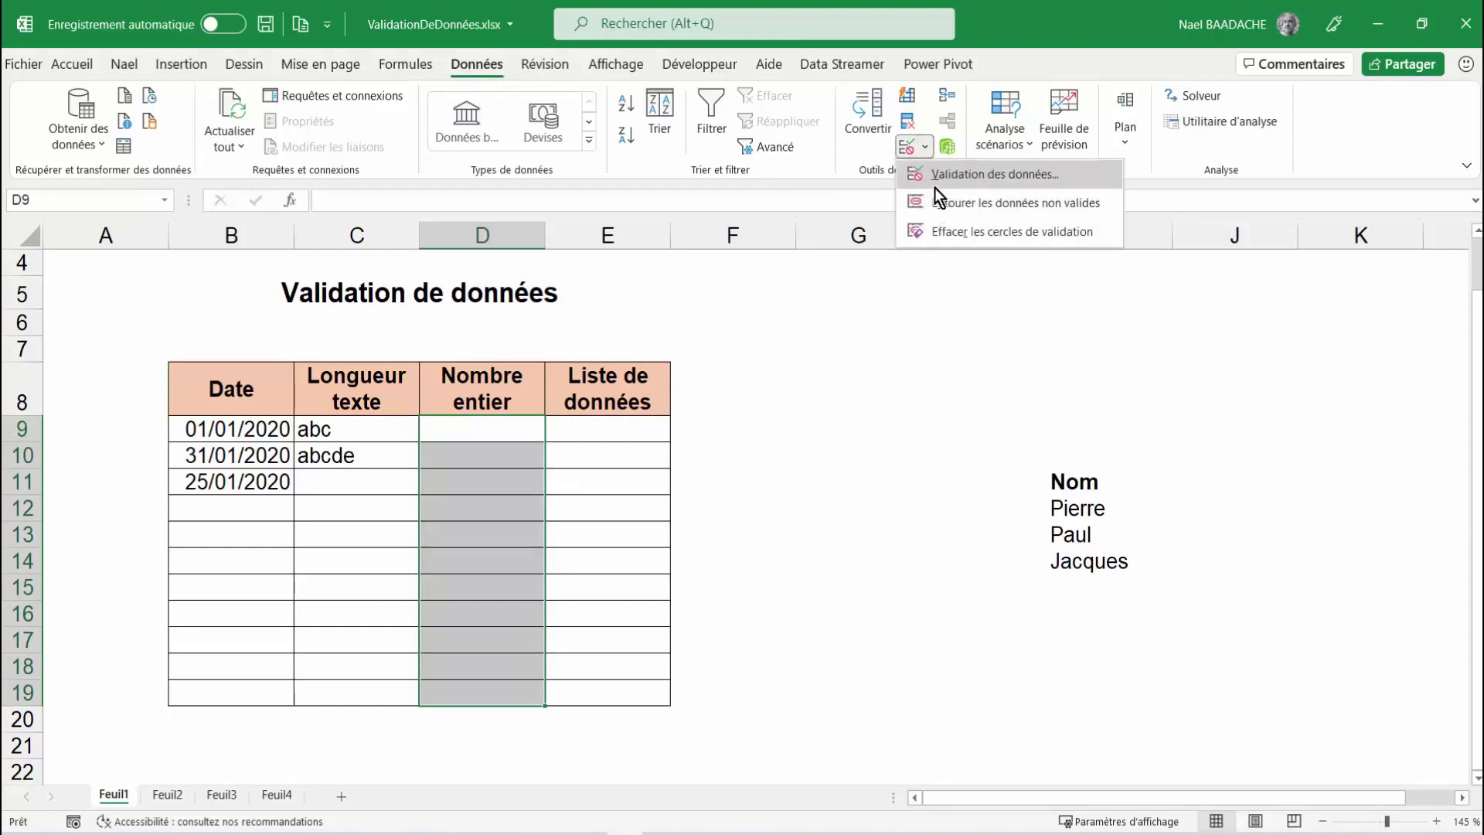
{"action": "left_click", "coordinate": [932, 179]}
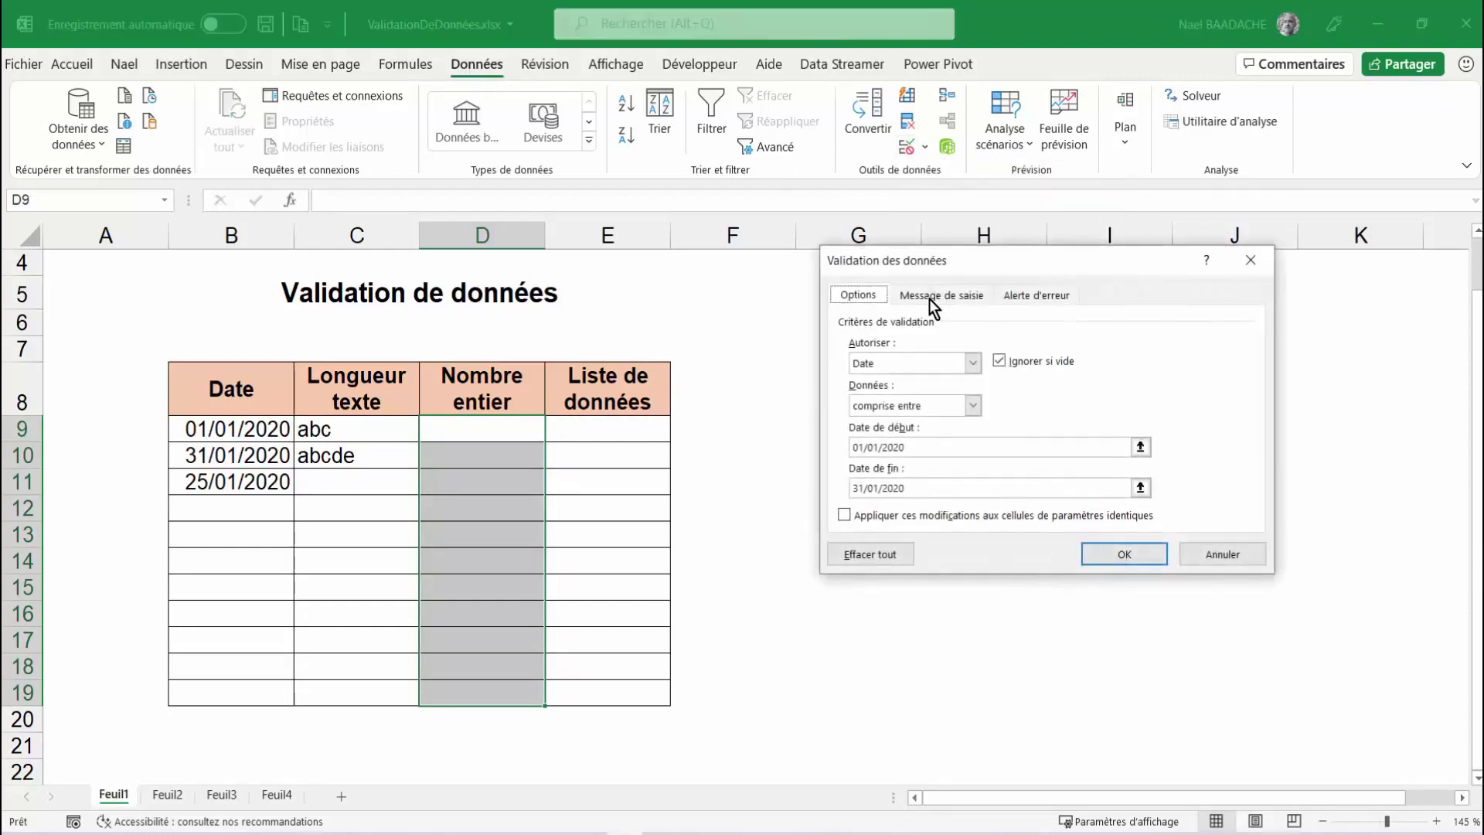
{"action": "left_click", "coordinate": [905, 363]}
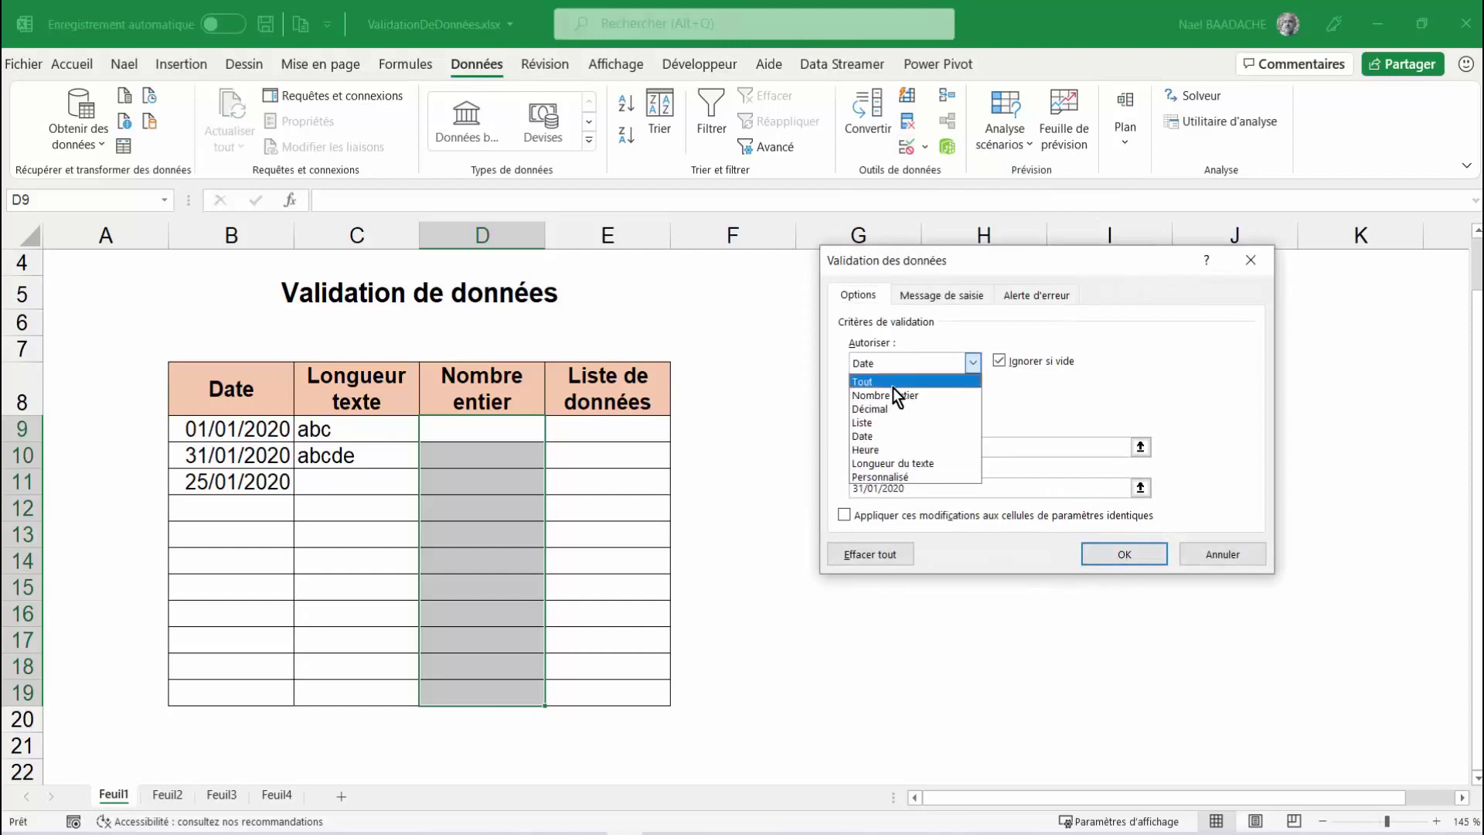
{"action": "left_click", "coordinate": [892, 396]}
{"action": "left_click", "coordinate": [921, 448]}
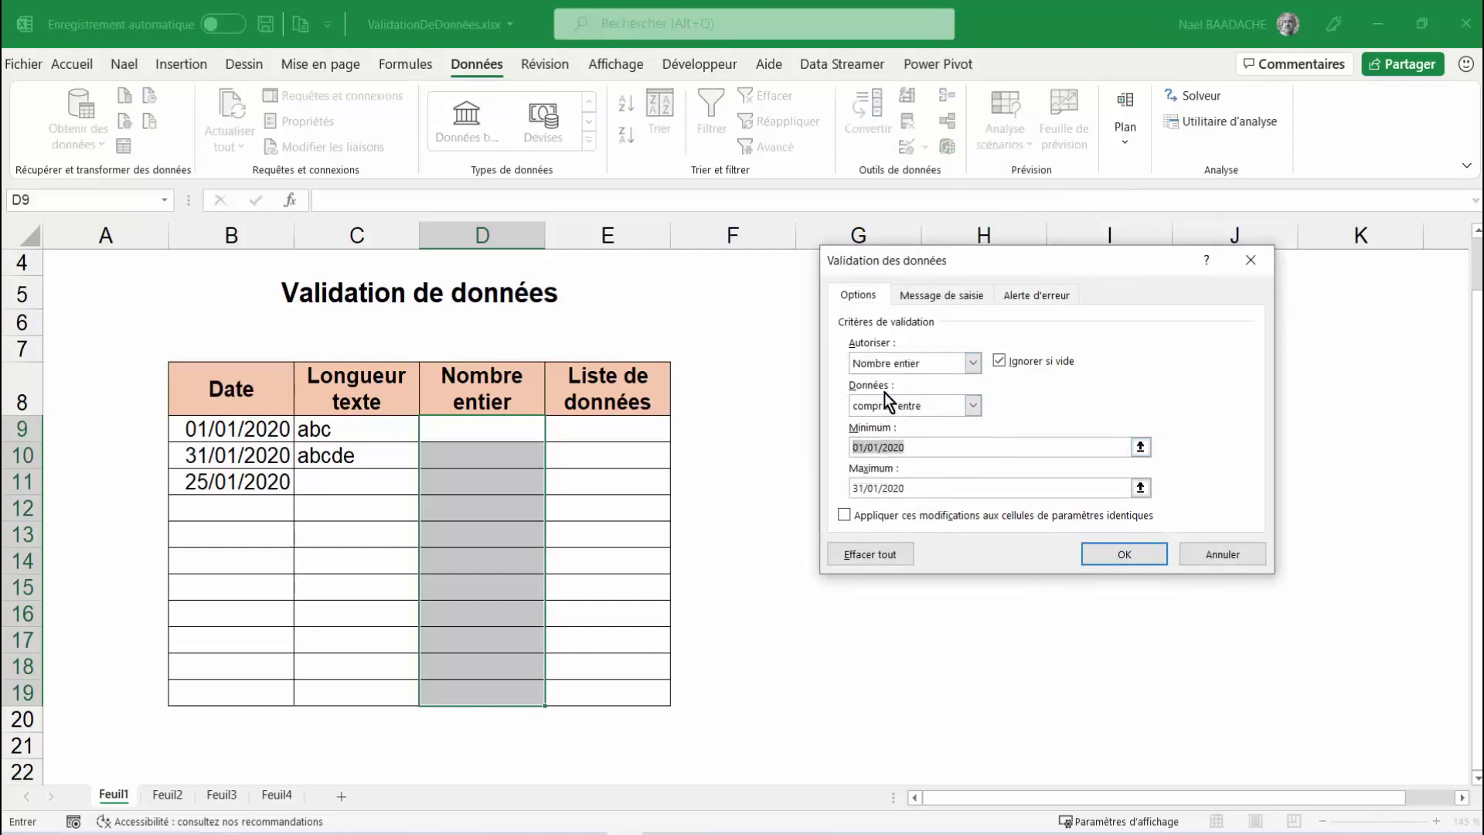
{"action": "type", "text": "10"}
{"action": "left_click_drag", "start_coordinate": [907, 489], "coordinate": [827, 492]}
{"action": "type", "text": "30"}
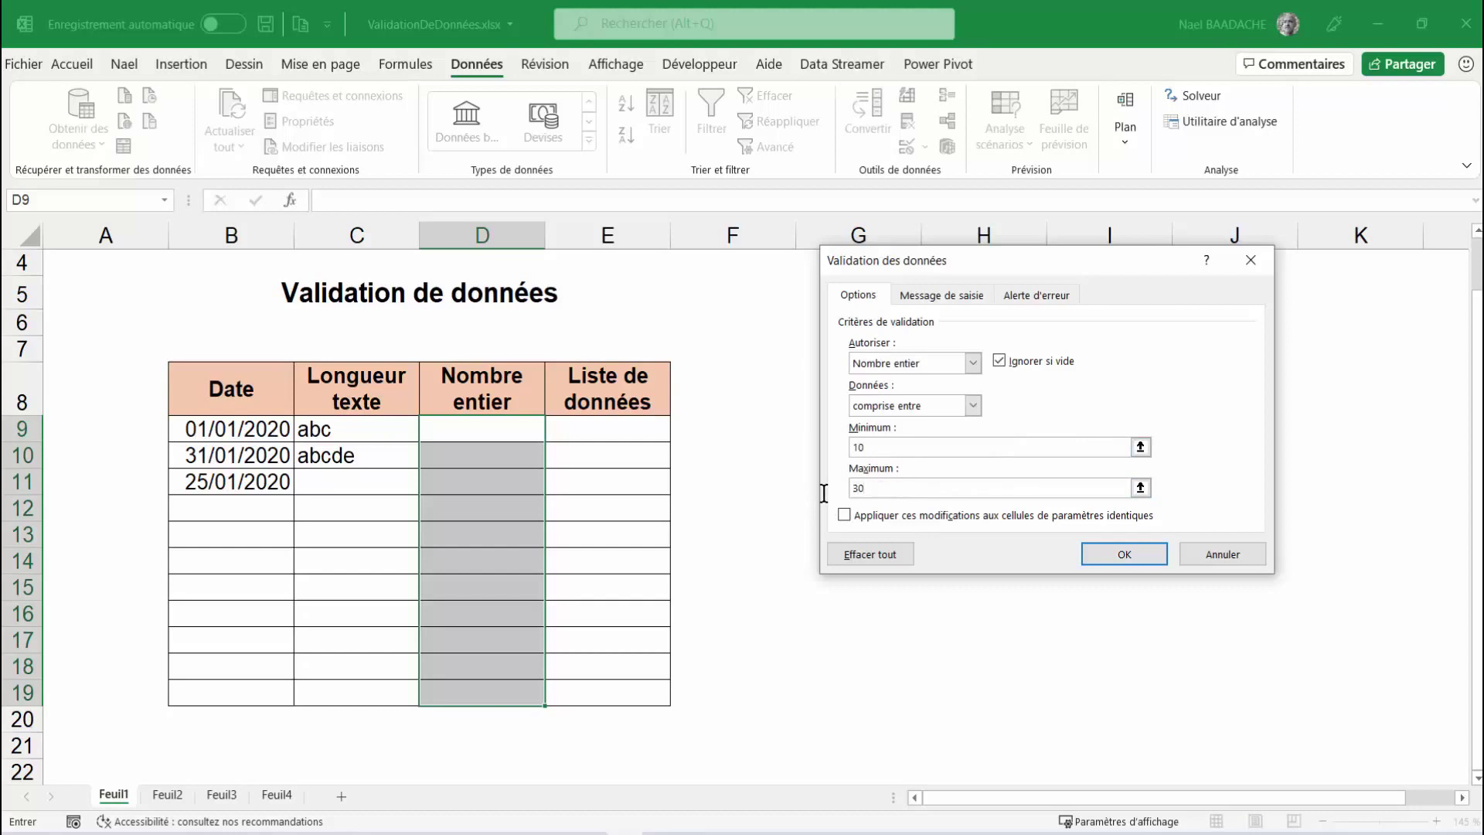
{"action": "left_click", "coordinate": [1118, 557]}
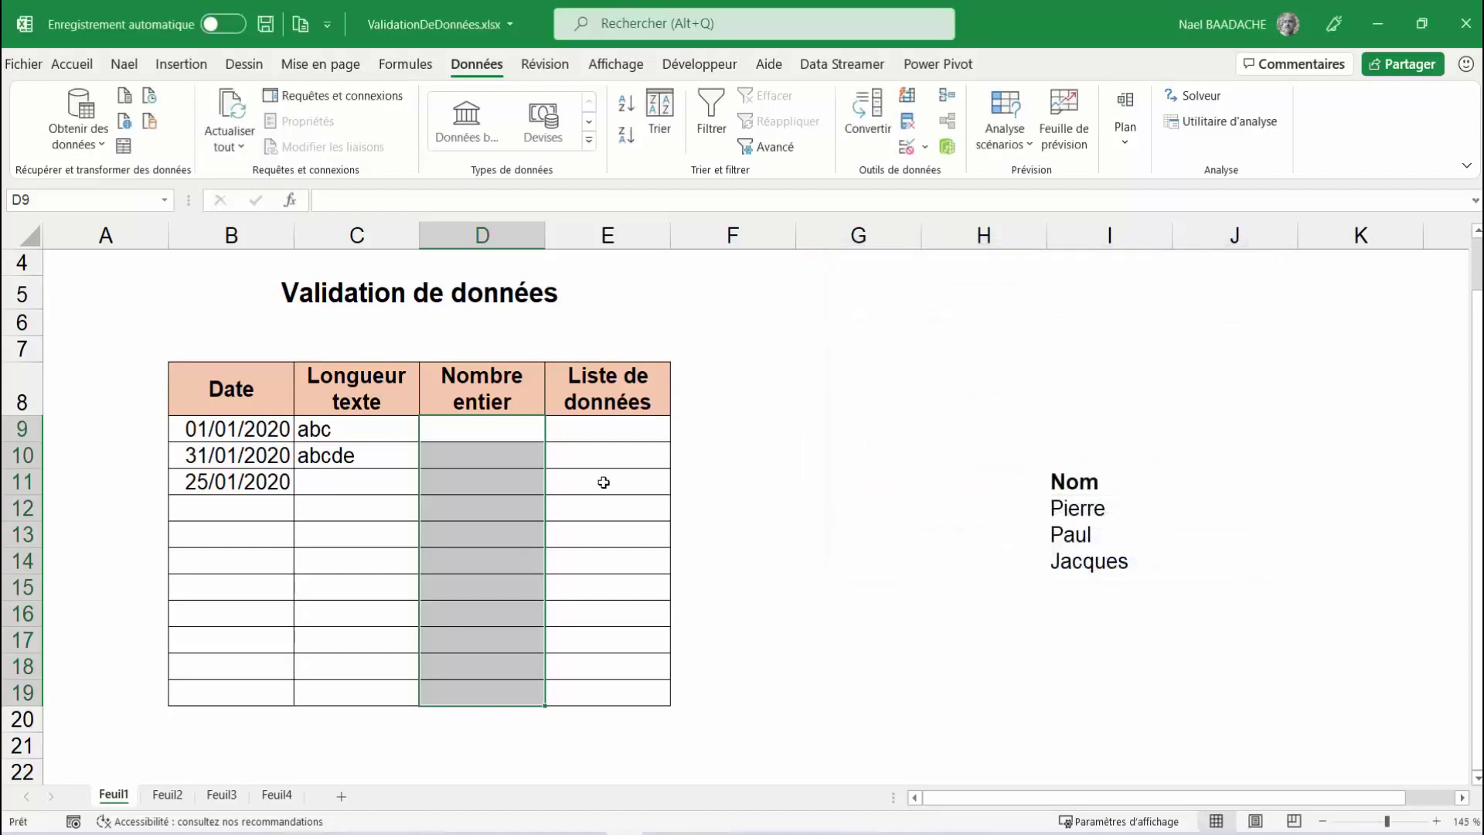
- Enter 10 in D9 and format D9:D19 as Standard instead of a date
{"action": "left_click", "coordinate": [477, 431]}
{"action": "type", "text": "10"}
{"action": "key", "text": "Return"}
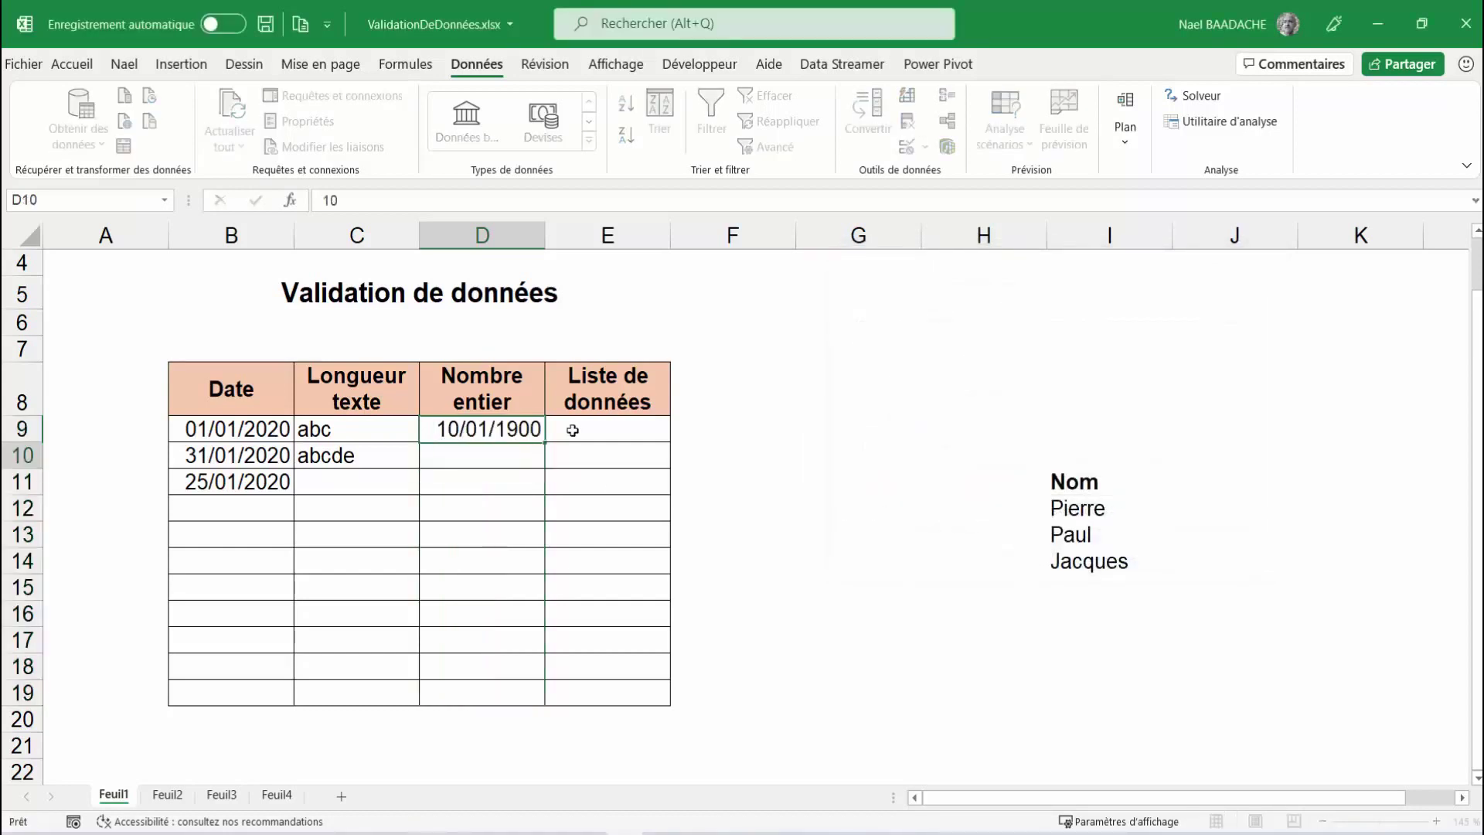
{"action": "key", "text": "Up"}
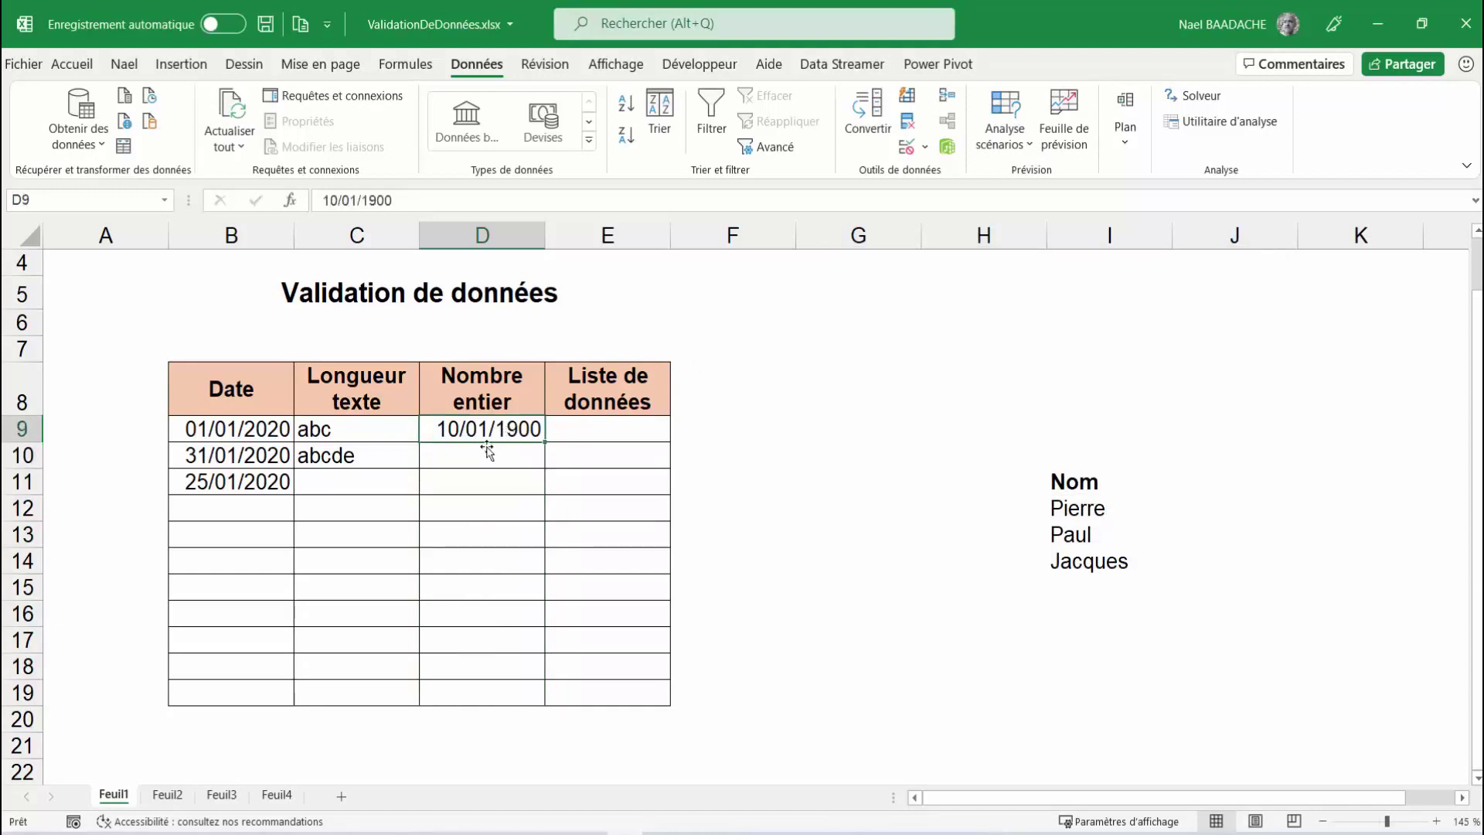
{"action": "left_click_drag", "start_coordinate": [482, 431], "coordinate": [458, 692]}
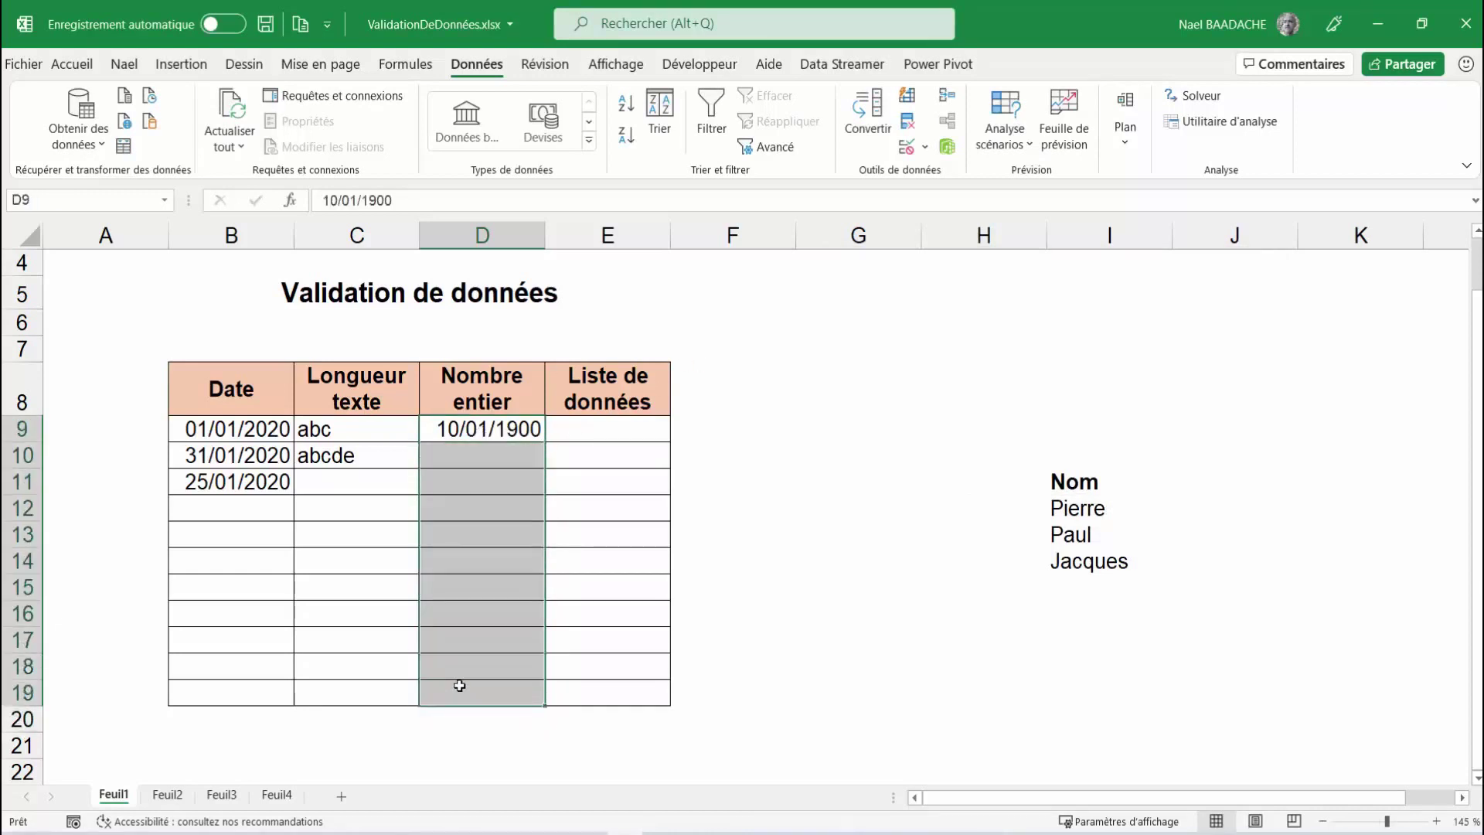
{"action": "left_click", "coordinate": [72, 64]}
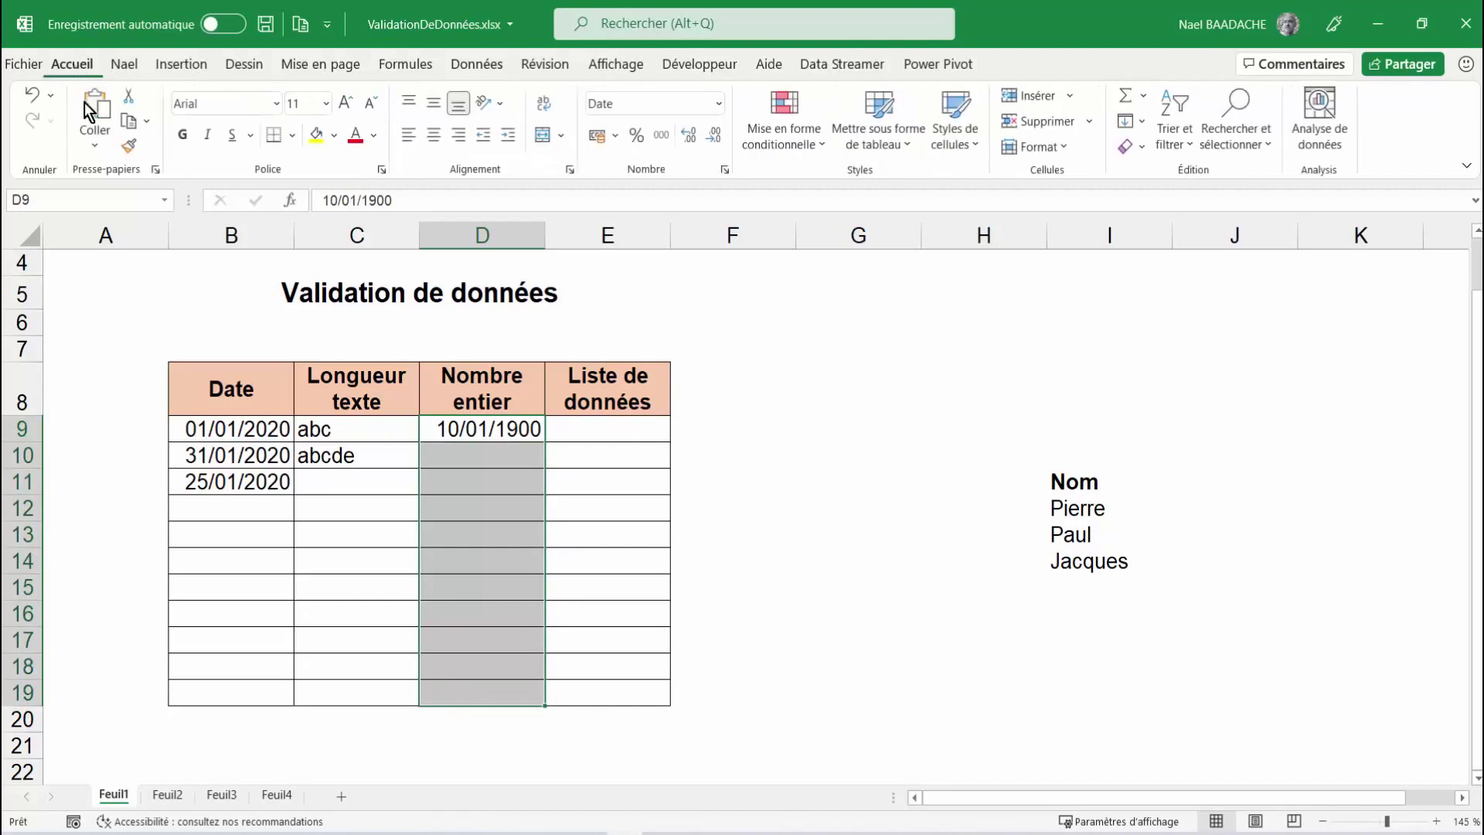
{"action": "left_click", "coordinate": [719, 105]}
{"action": "left_click", "coordinate": [661, 156]}
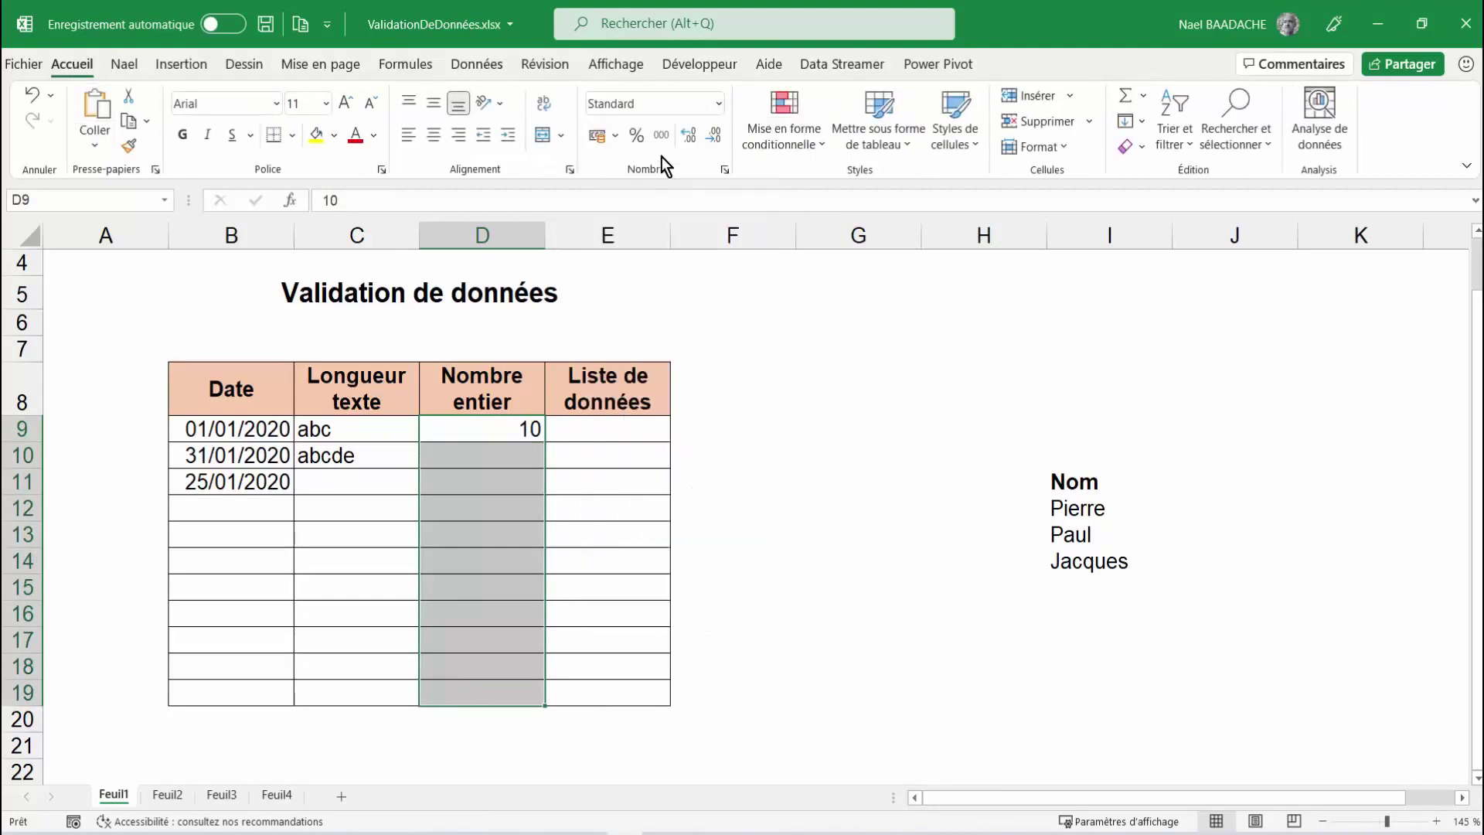
- Enter 11 in D10
{"action": "left_click", "coordinate": [532, 454]}
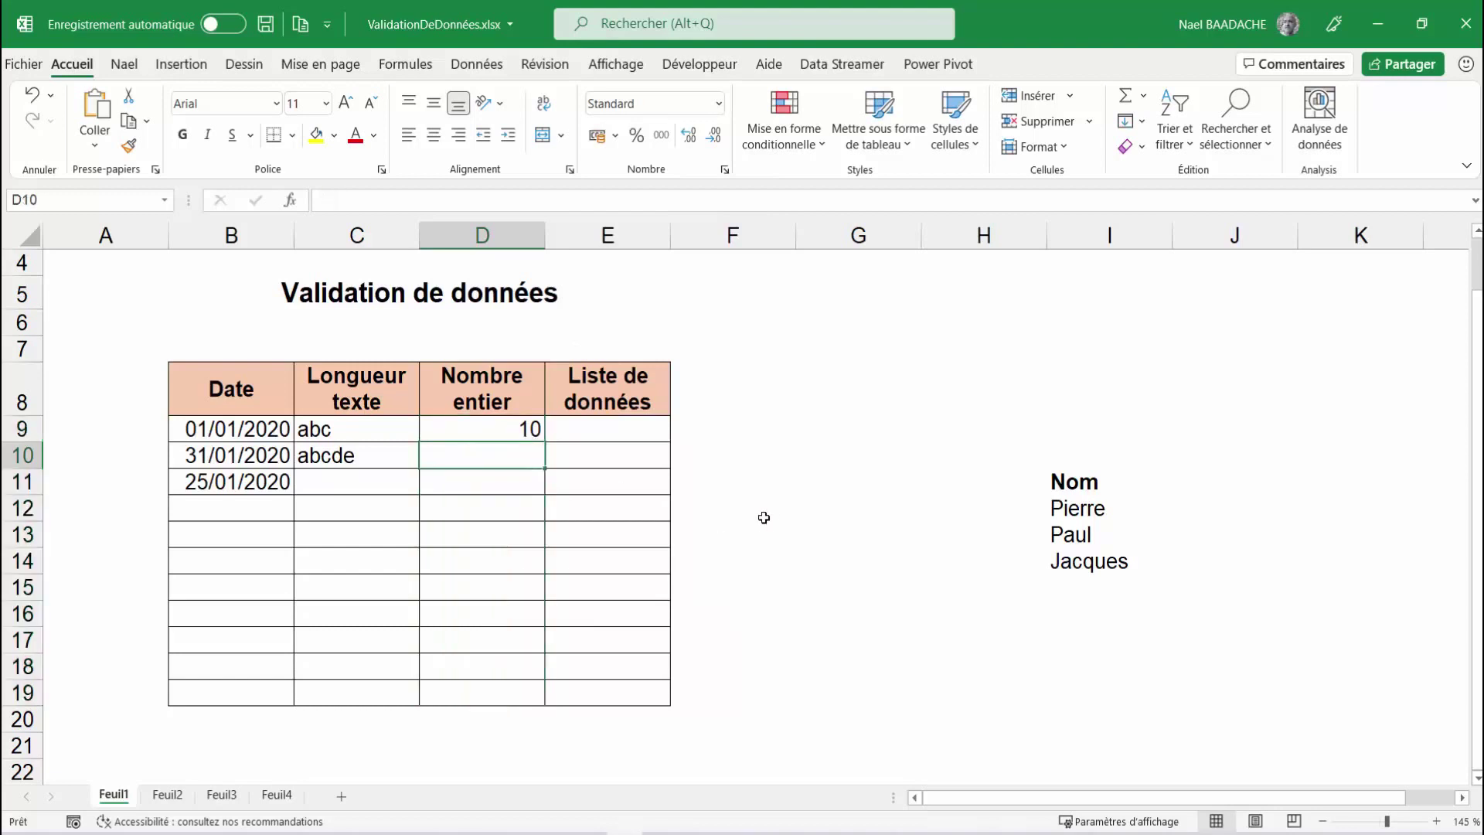
{"action": "type", "text": "11"}
{"action": "key", "text": "Return"}
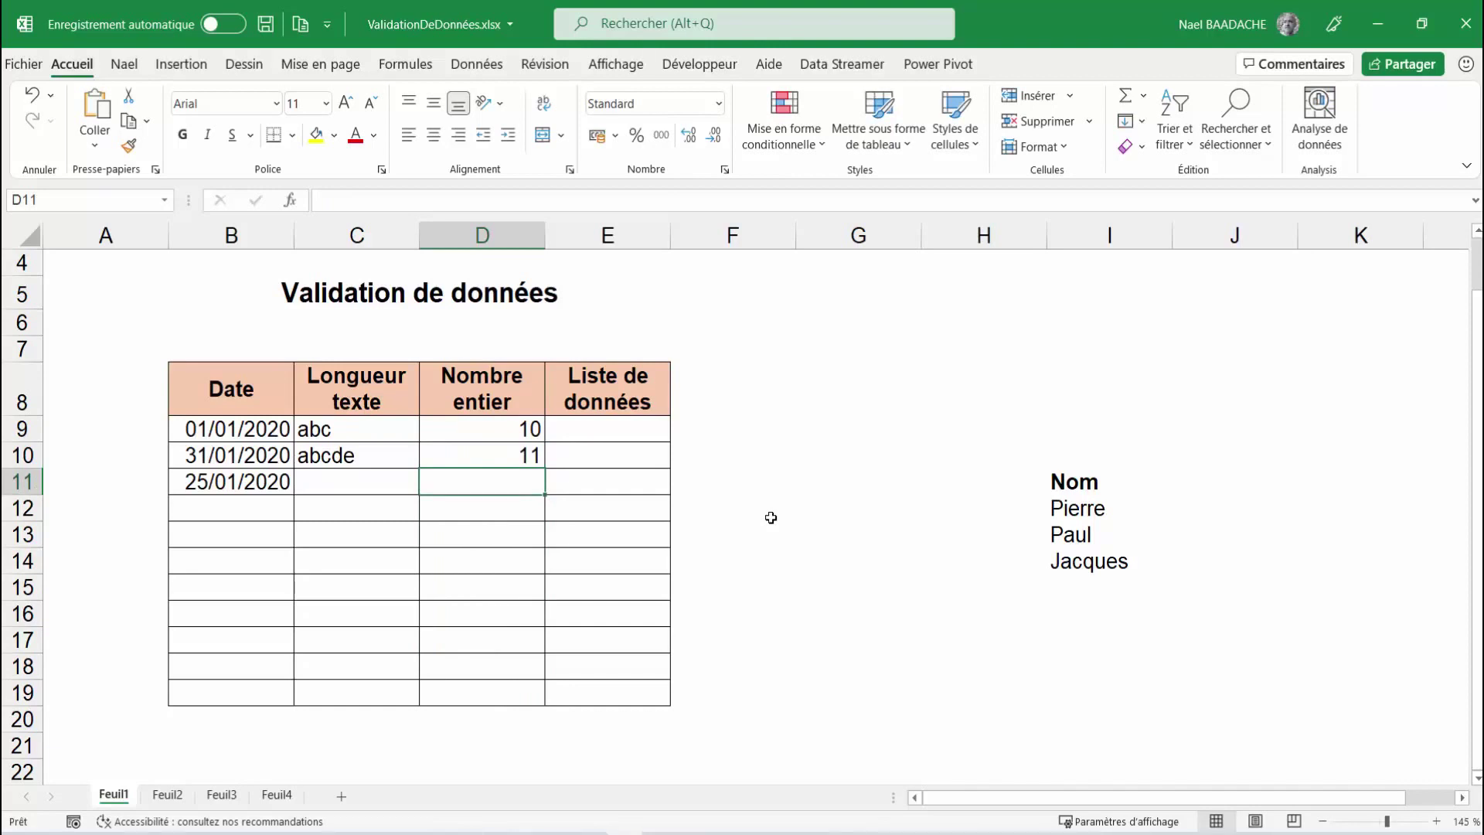
- Try 9 and 31 in D11, both refused, then enter 25 and select D9:D12
{"action": "type", "text": "9"}
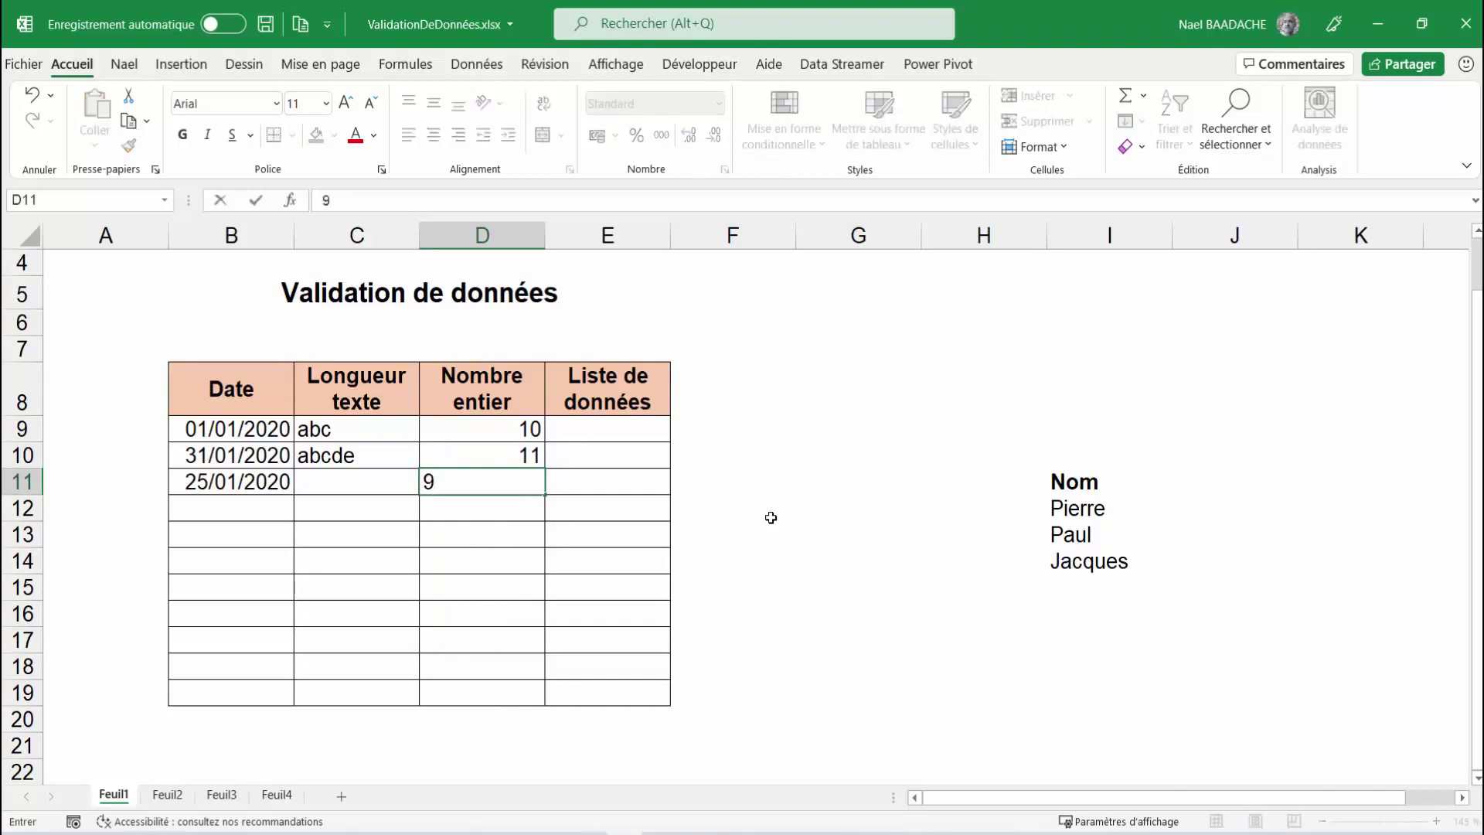
{"action": "key", "text": "Return"}
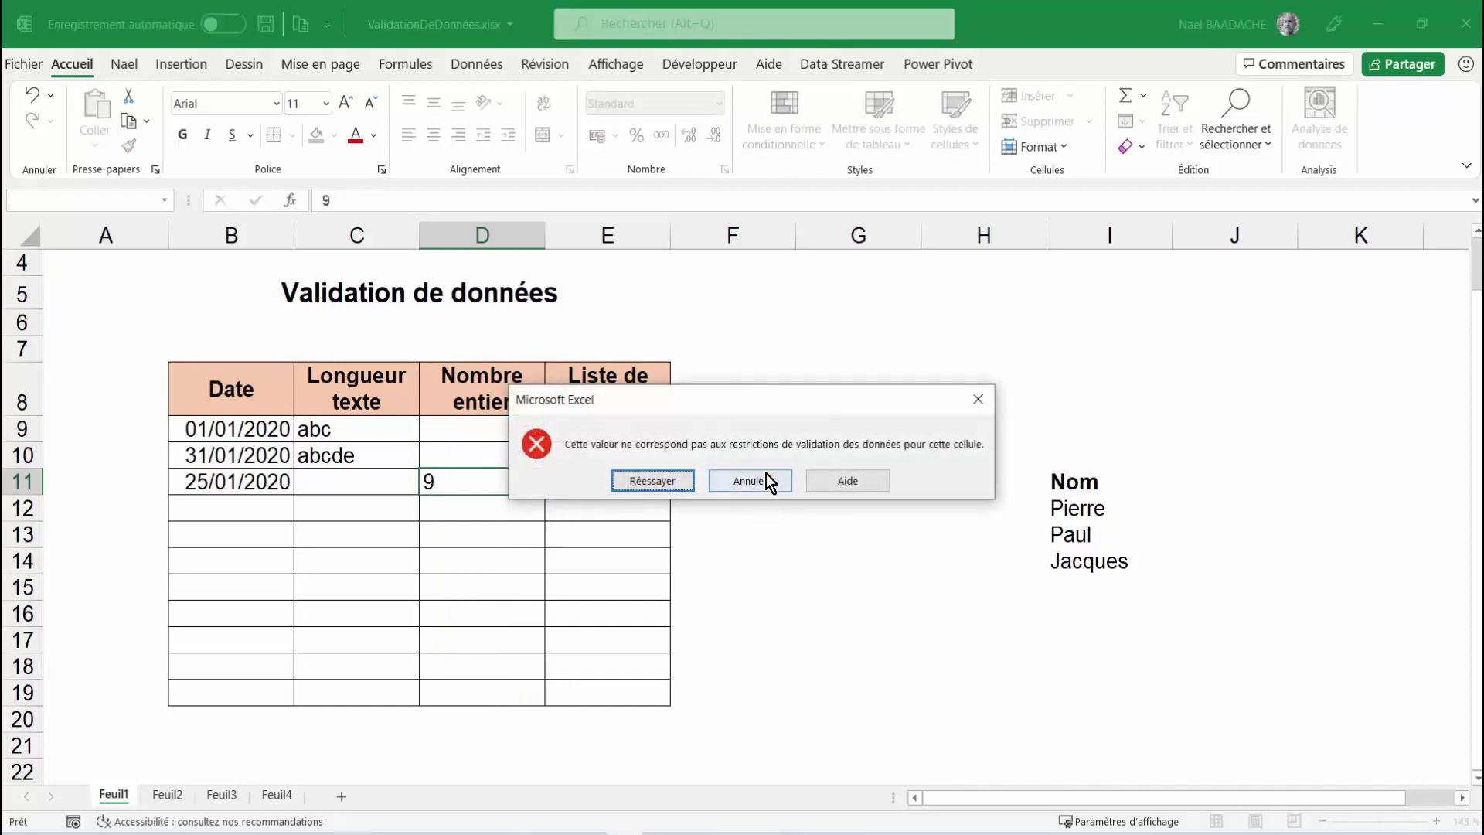
{"action": "left_click", "coordinate": [768, 480]}
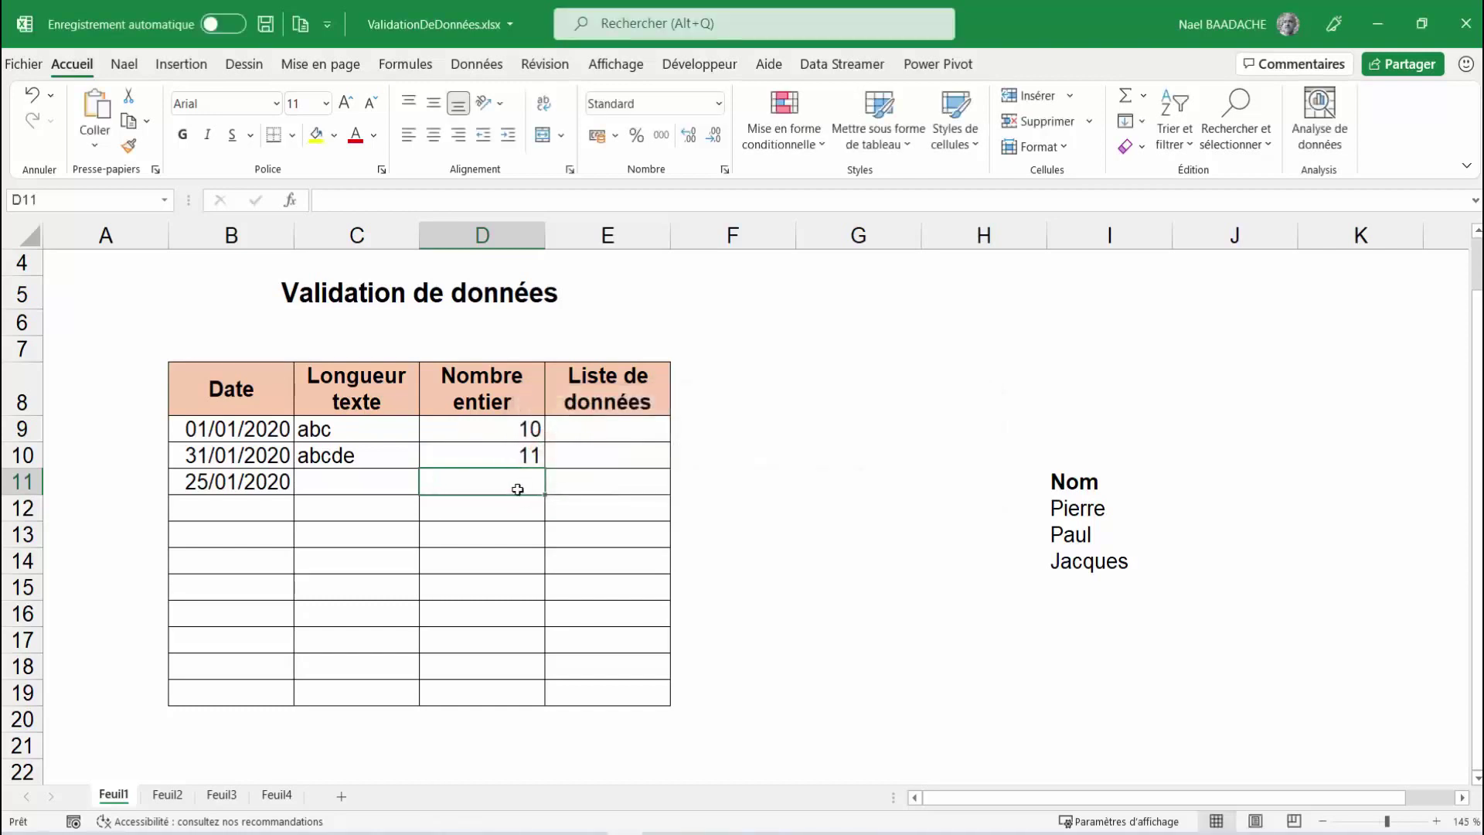
{"action": "type", "text": "31"}
{"action": "key", "text": "Return"}
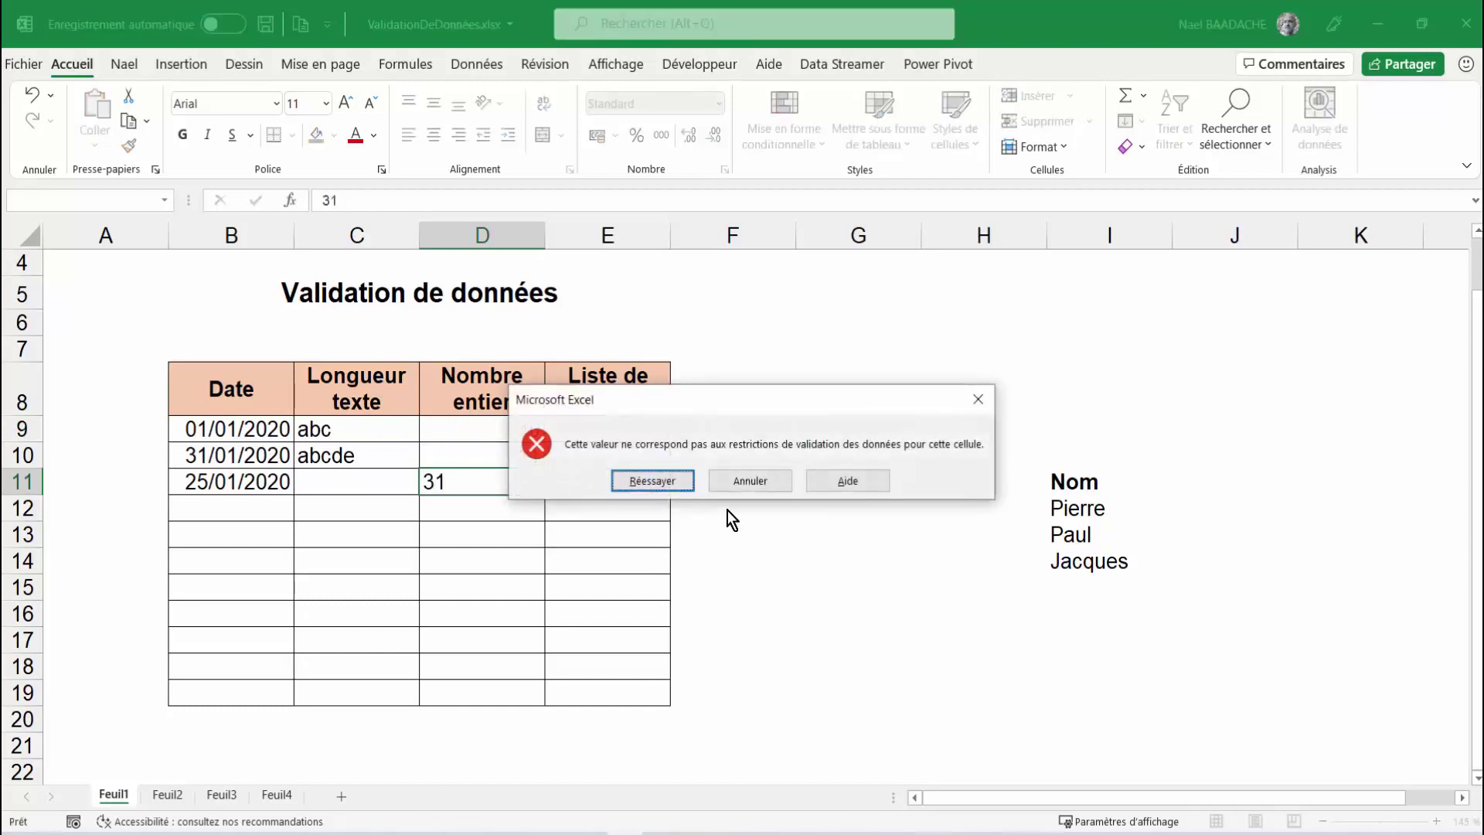
{"action": "left_click", "coordinate": [756, 480]}
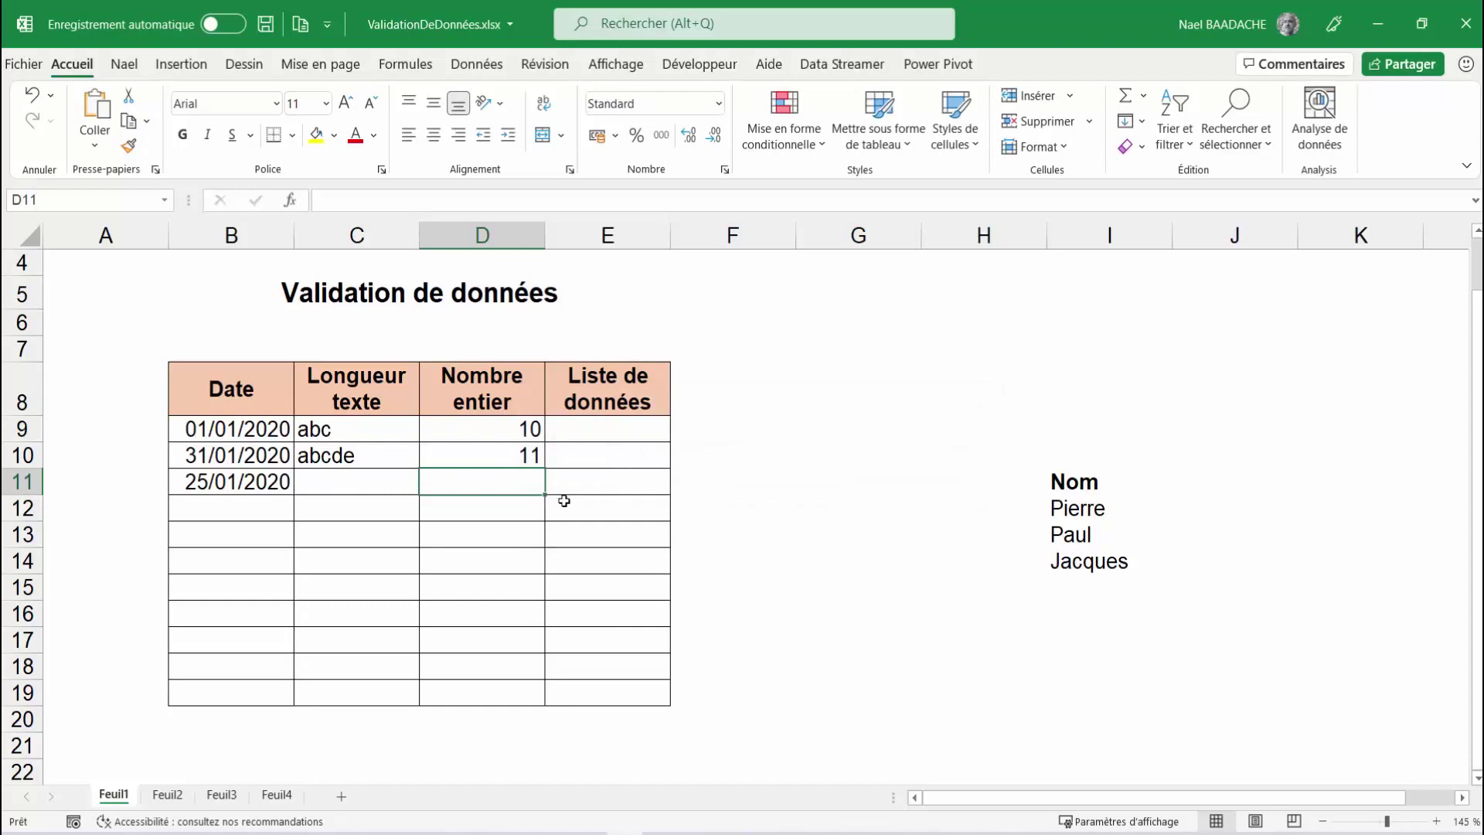
{"action": "type", "text": "25"}
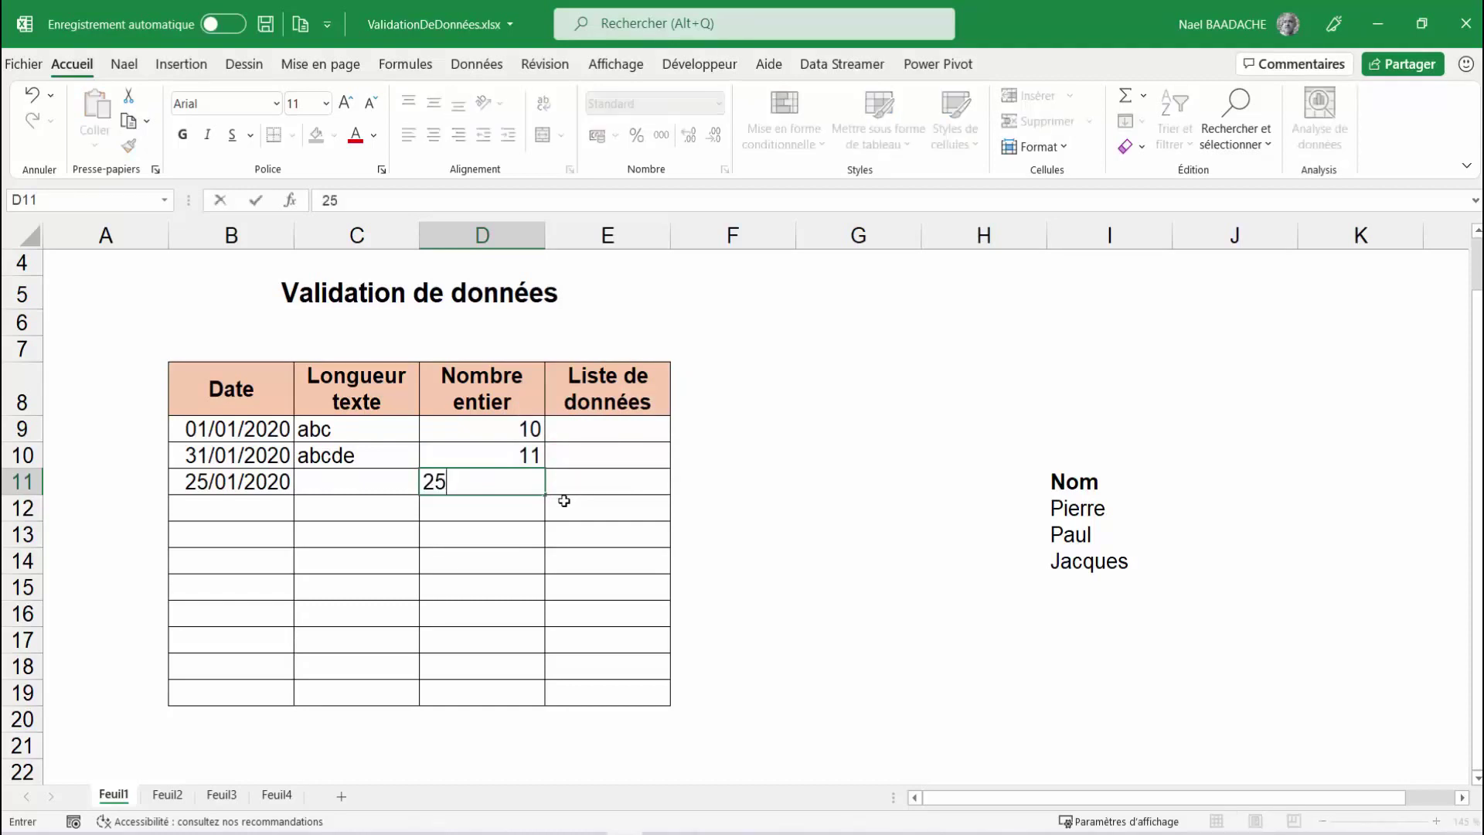
{"action": "key", "text": "Return"}
{"action": "left_click_drag", "start_coordinate": [511, 431], "coordinate": [510, 520]}
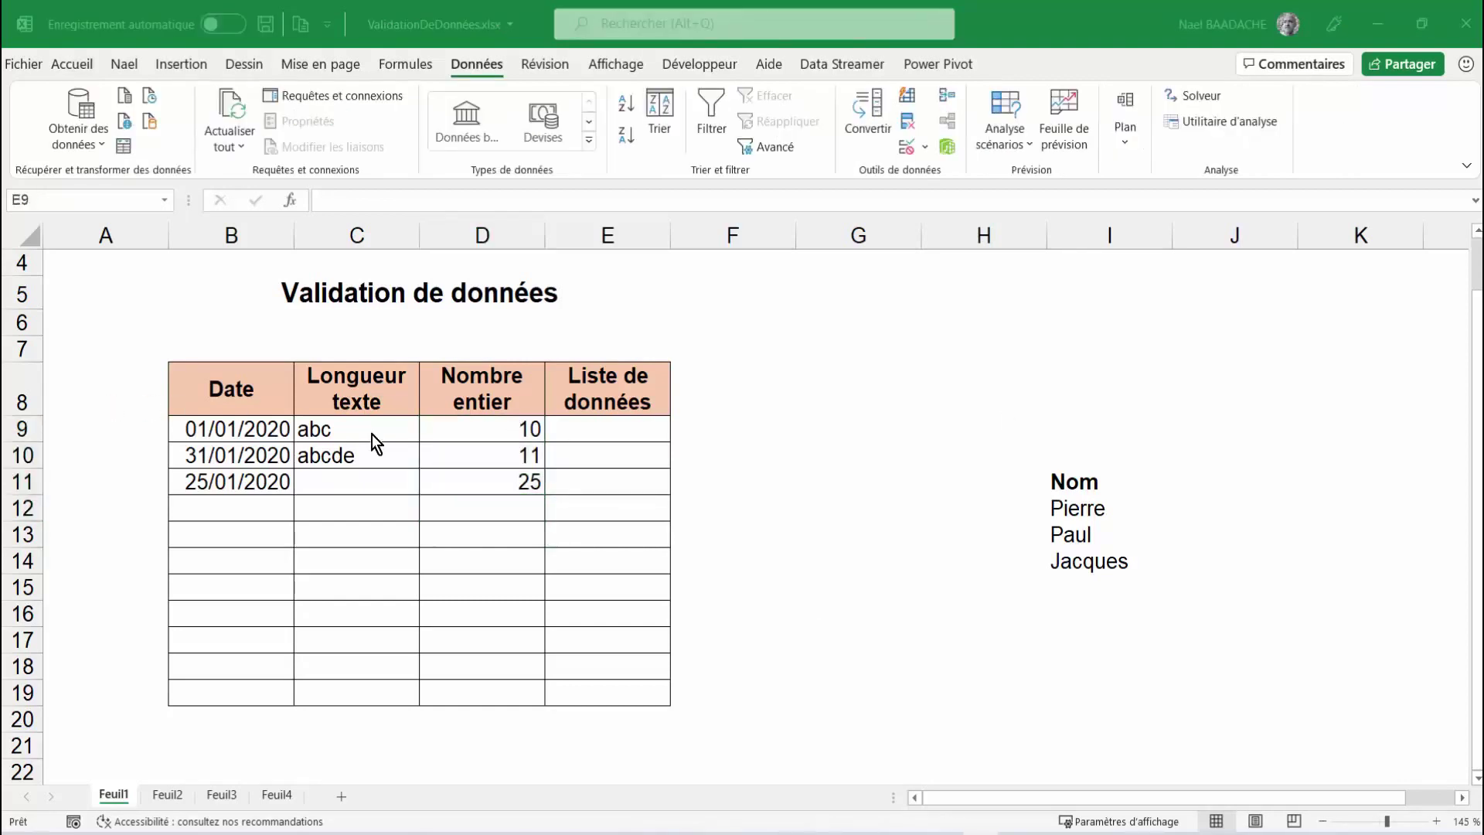
- Select E9:E19 and open the Validation des données dialog
{"action": "key", "text": "Escape"}
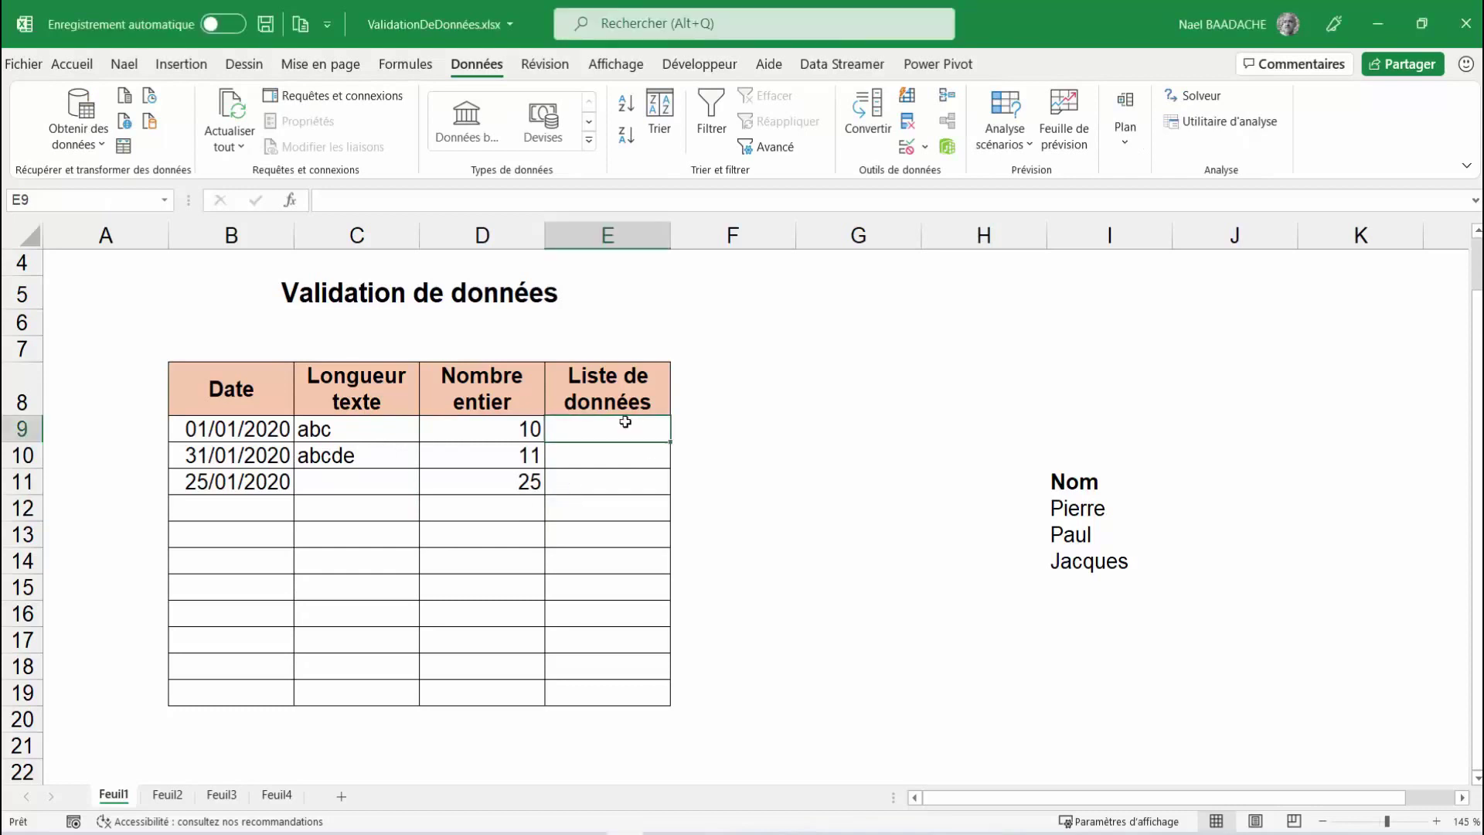
{"action": "left_click_drag", "start_coordinate": [626, 422], "coordinate": [628, 693]}
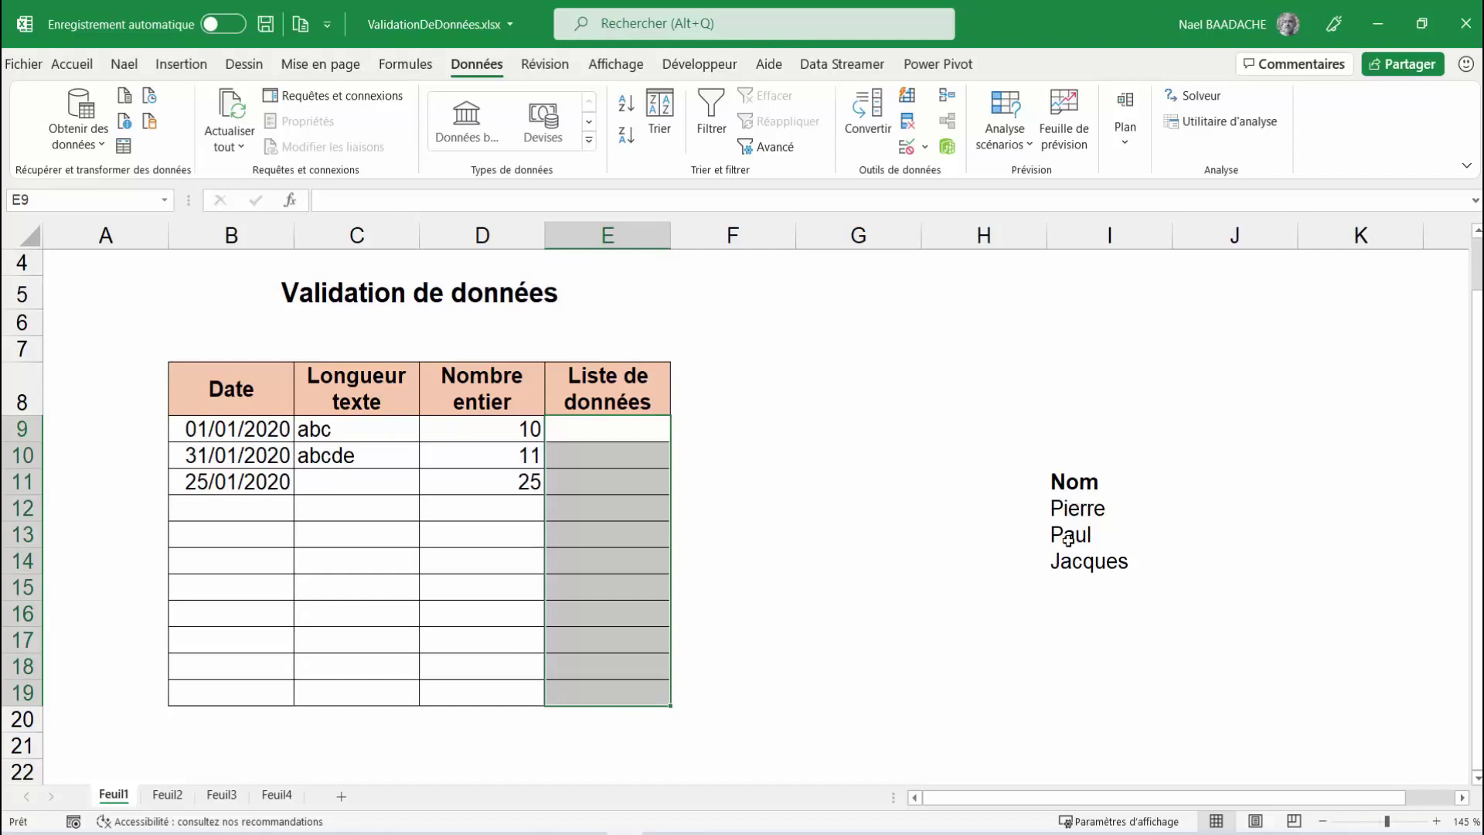
{"action": "left_click", "coordinate": [929, 150]}
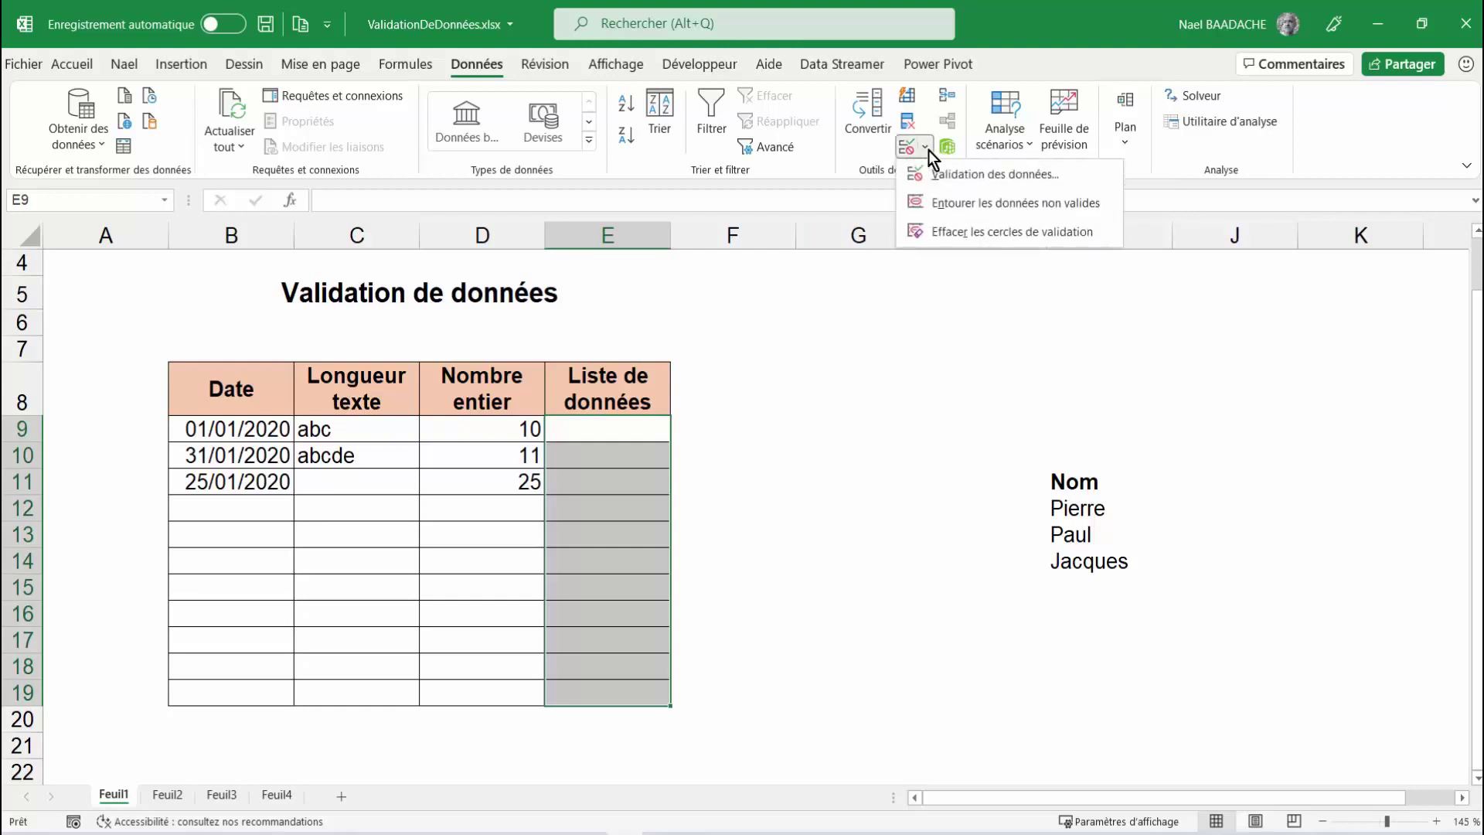
{"action": "left_click", "coordinate": [939, 178]}
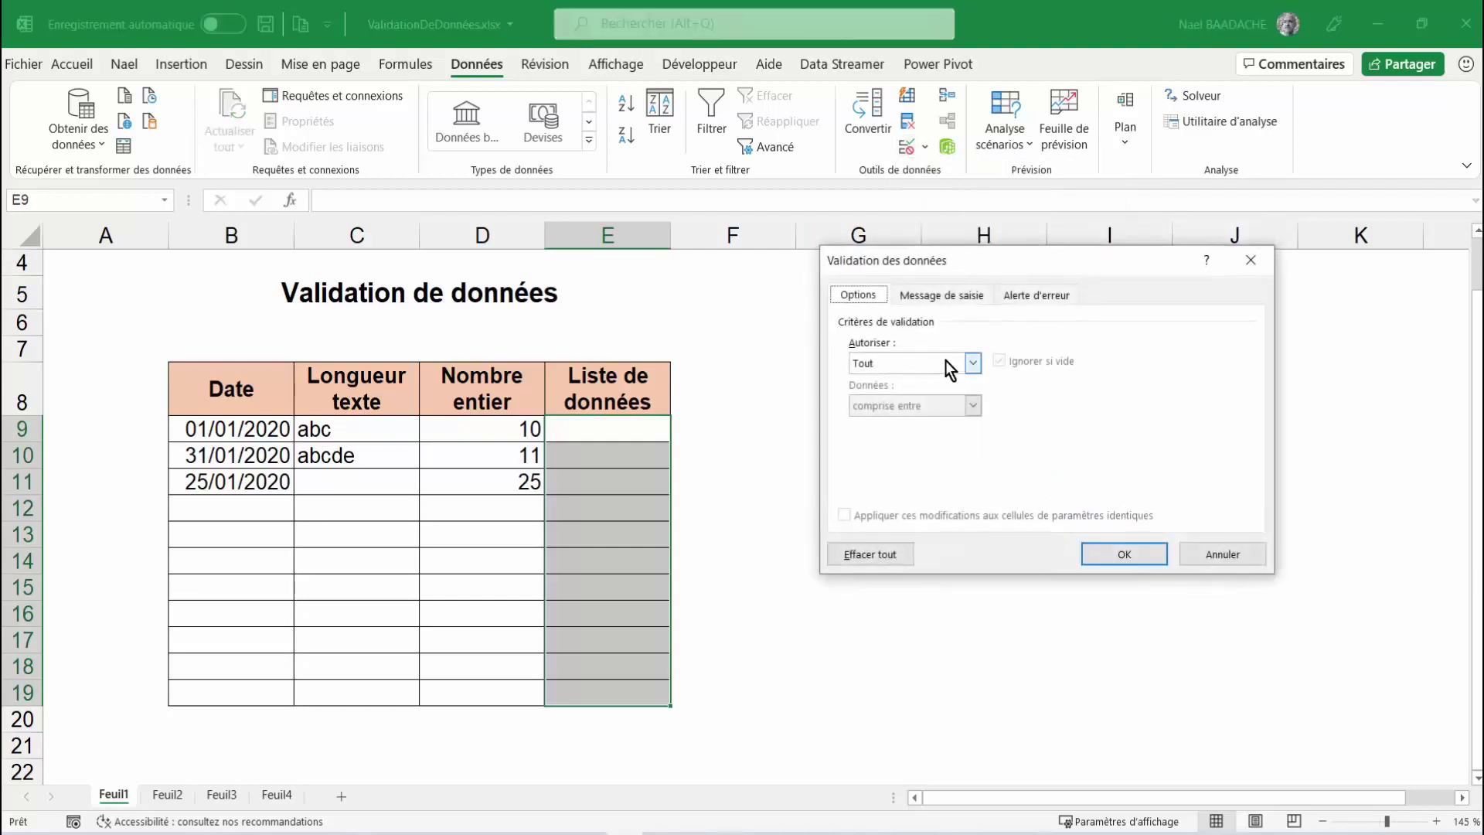
- Allow a List with source Pierre;Paul;Jacques, then check E9's drop-down
{"action": "left_click", "coordinate": [898, 368]}
{"action": "left_click", "coordinate": [882, 417]}
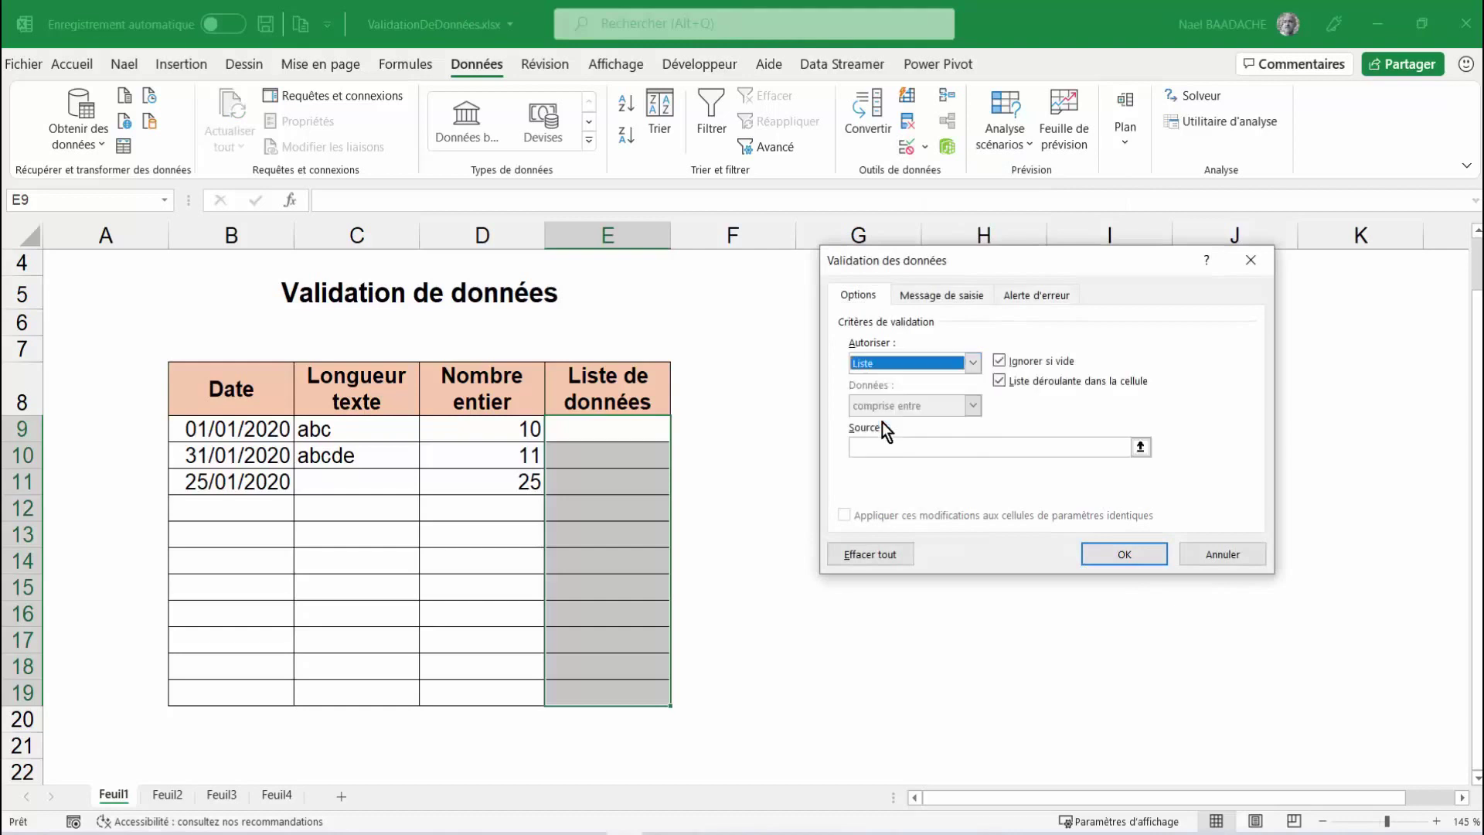
{"action": "left_click", "coordinate": [868, 448]}
{"action": "type", "text": "P"}
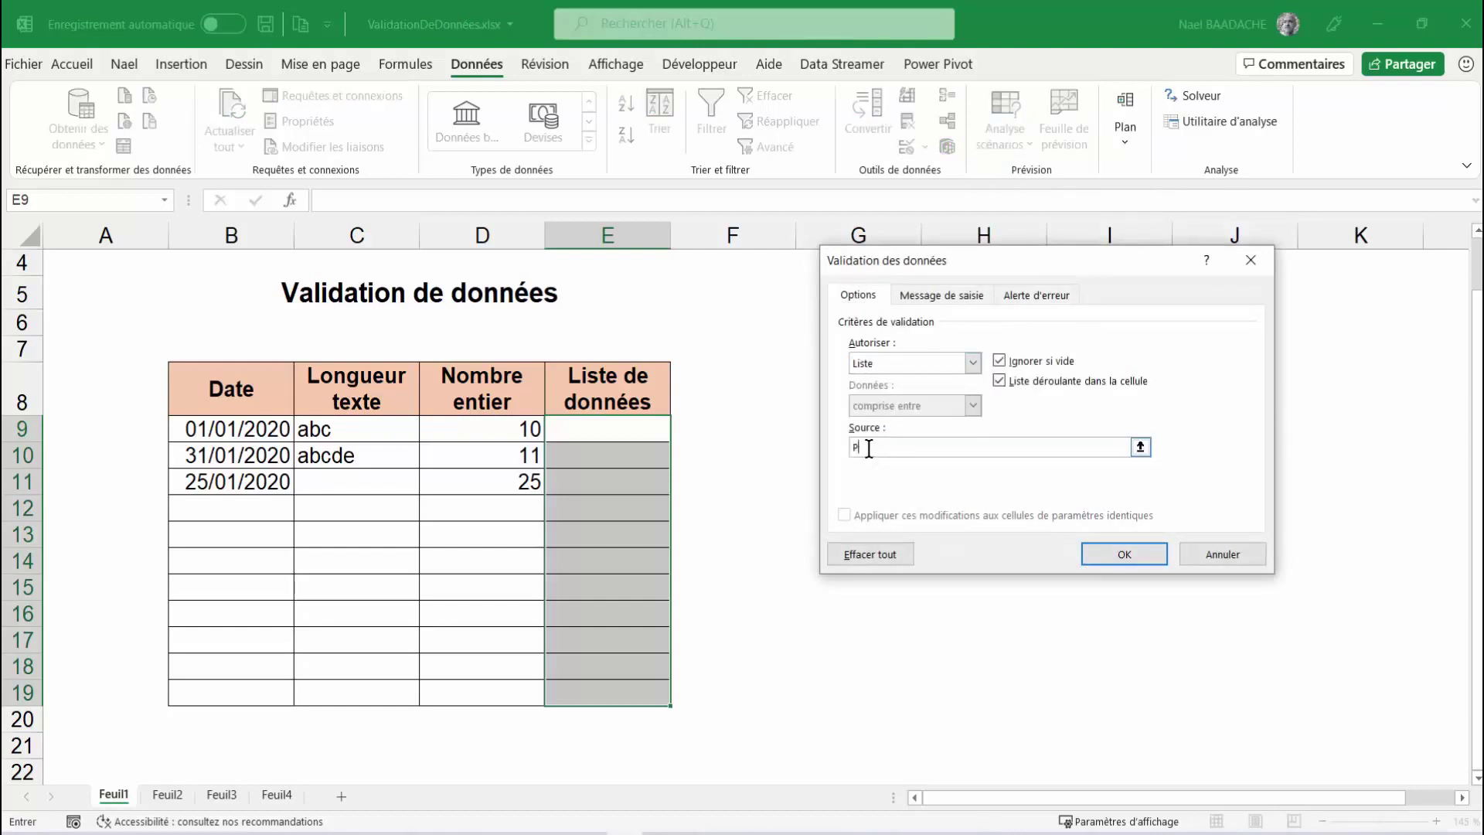
{"action": "type", "text": "au"}
{"action": "type", "text": "l"}
{"action": "mouse_move", "coordinate": [989, 261]}
{"action": "left_mouse_down"}
{"action": "mouse_move", "coordinate": [758, 236]}
{"action": "mouse_move", "coordinate": [592, 136]}
{"action": "left_mouse_up"}
{"action": "key", "text": "BackSpace"}
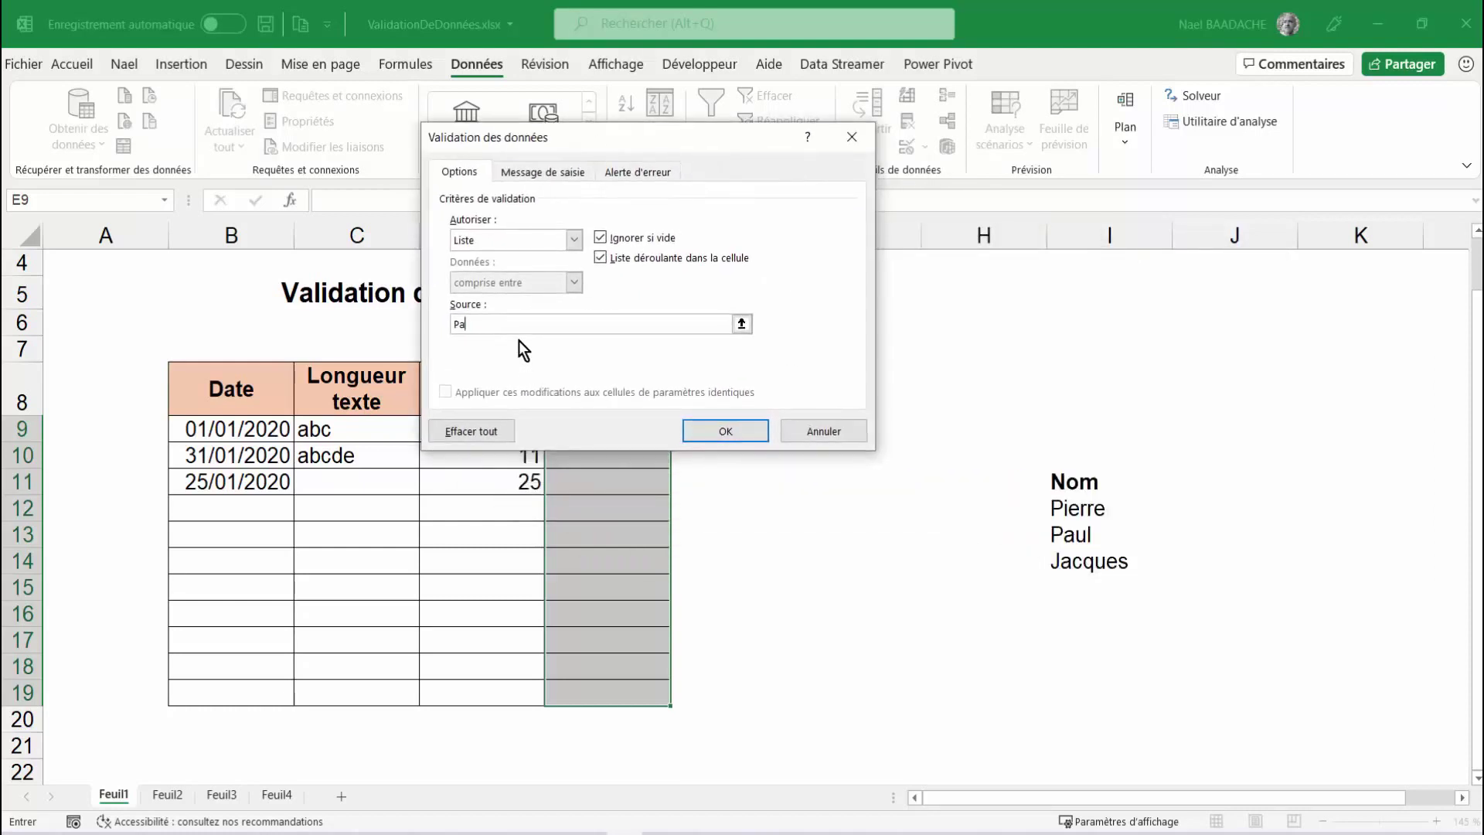
{"action": "key", "text": "BackSpace"}
{"action": "type", "text": "ie"}
{"action": "type", "text": "rre;"}
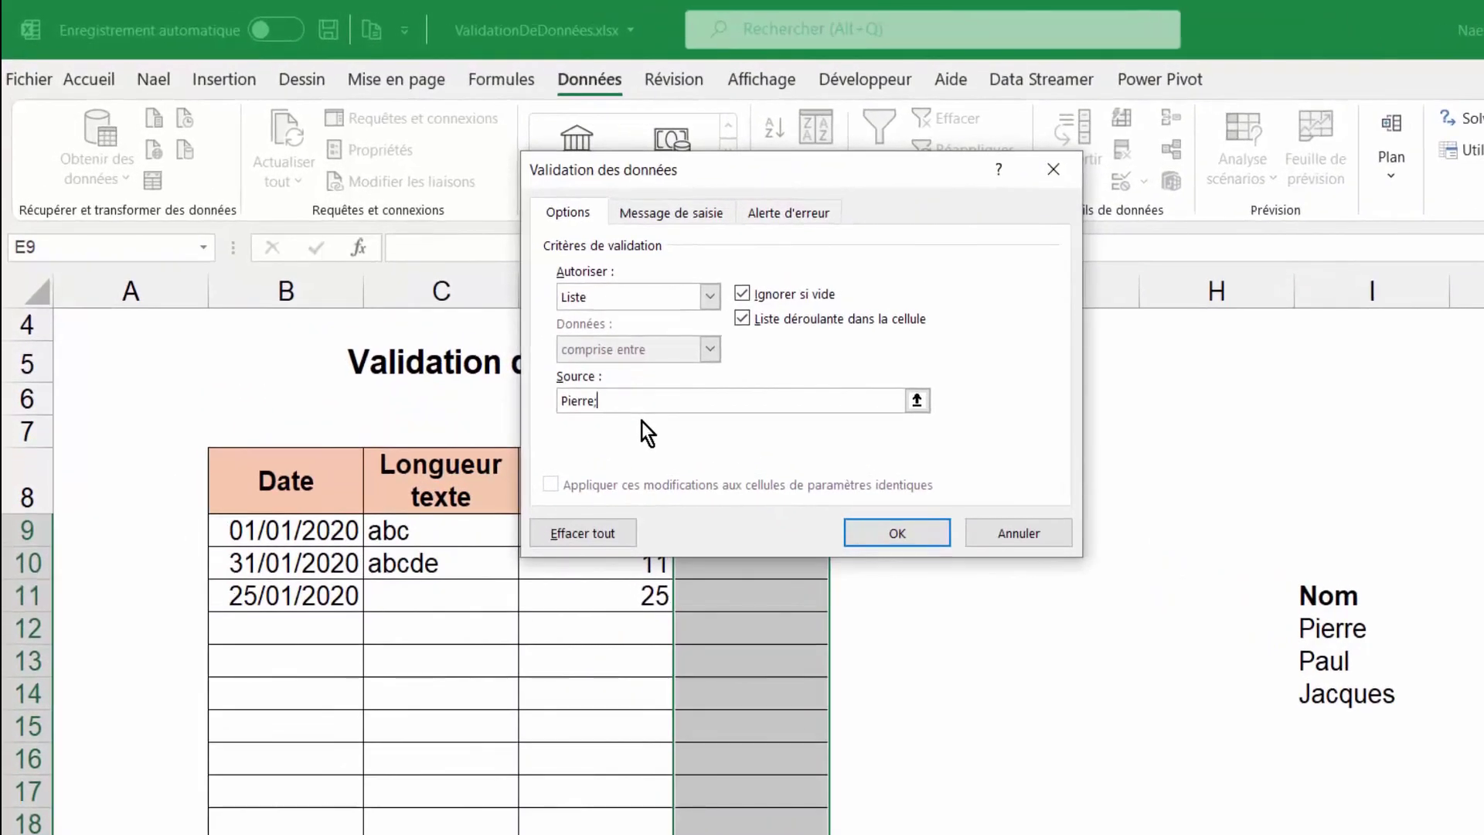
{"action": "type", "text": "Paul;Jacques"}
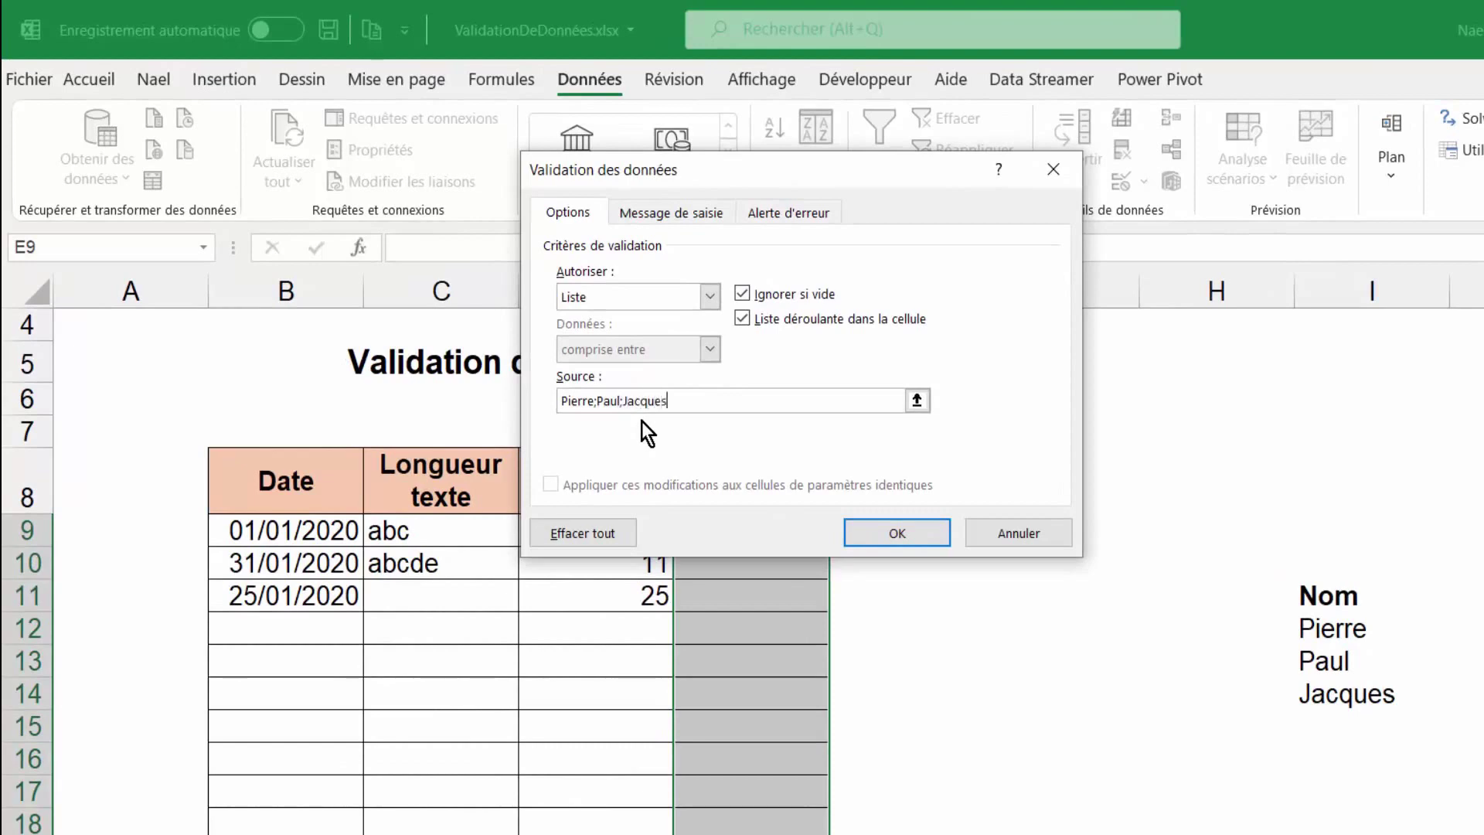
{"action": "left_click", "coordinate": [898, 532]}
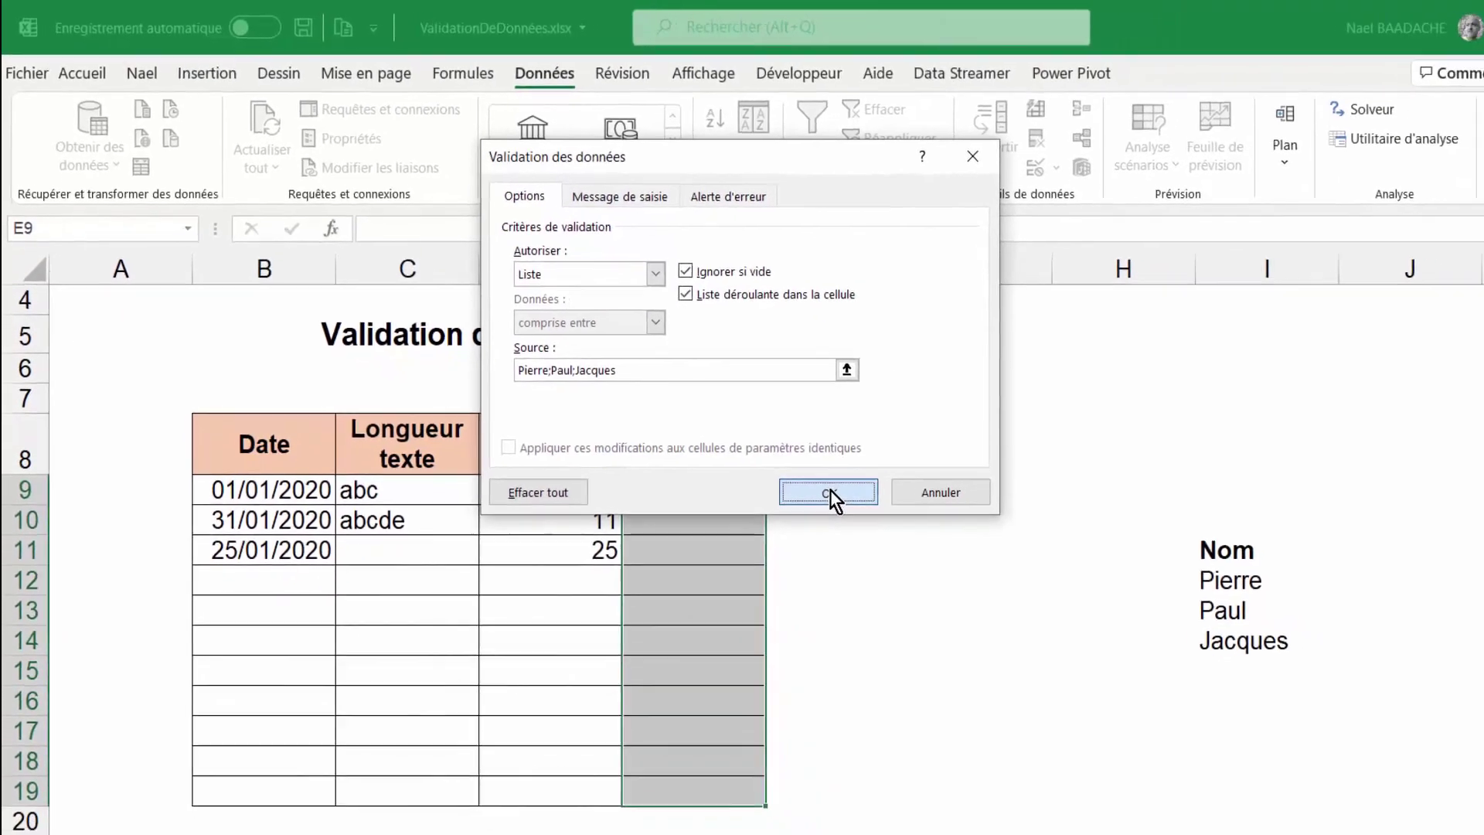
{"action": "left_click", "coordinate": [677, 433]}
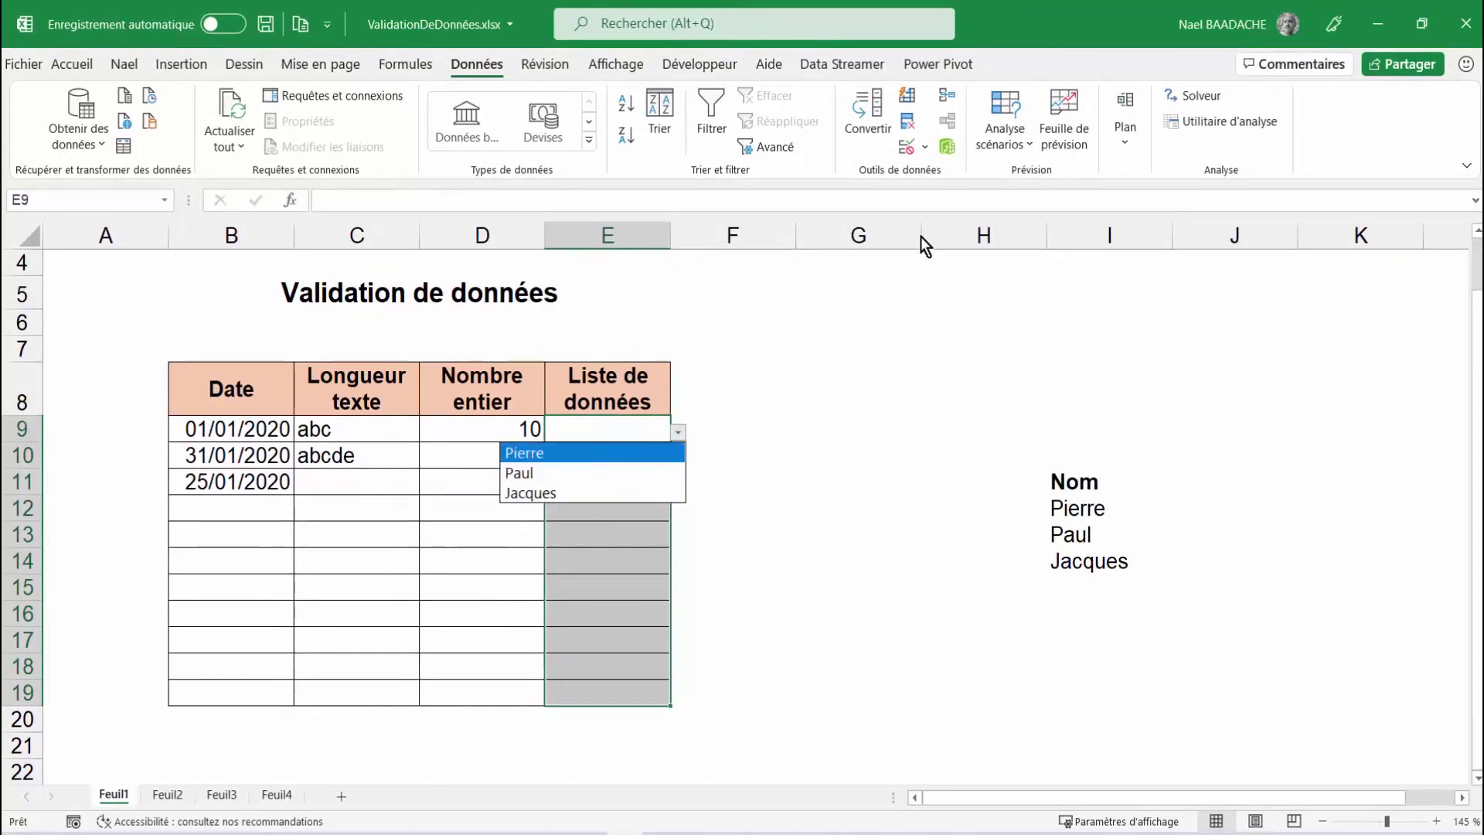
- Replace the typed-name list rule with a List validation sourced from $I$12:$I$14
{"action": "left_click", "coordinate": [924, 149]}
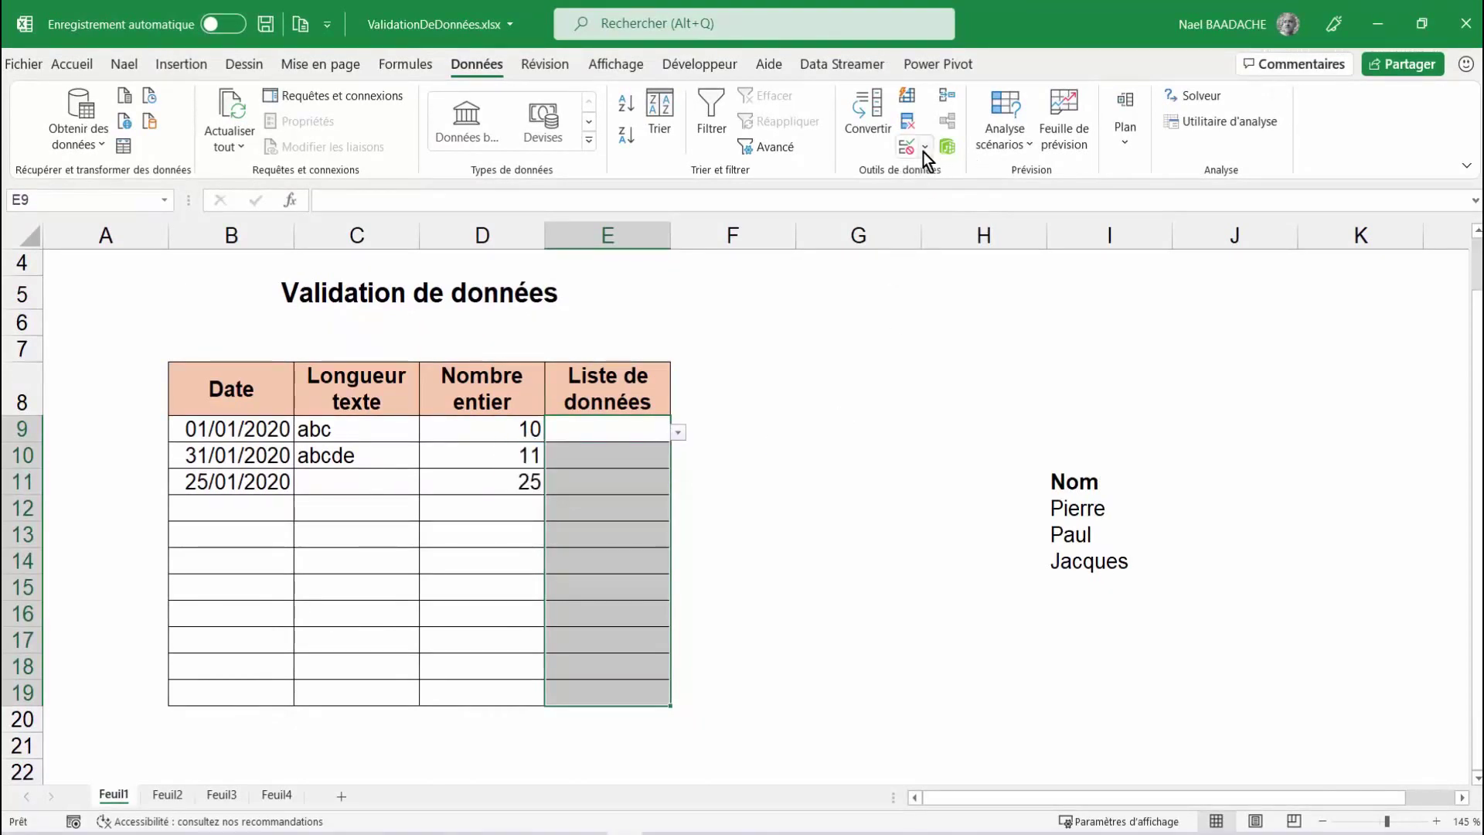
{"action": "left_click", "coordinate": [932, 179]}
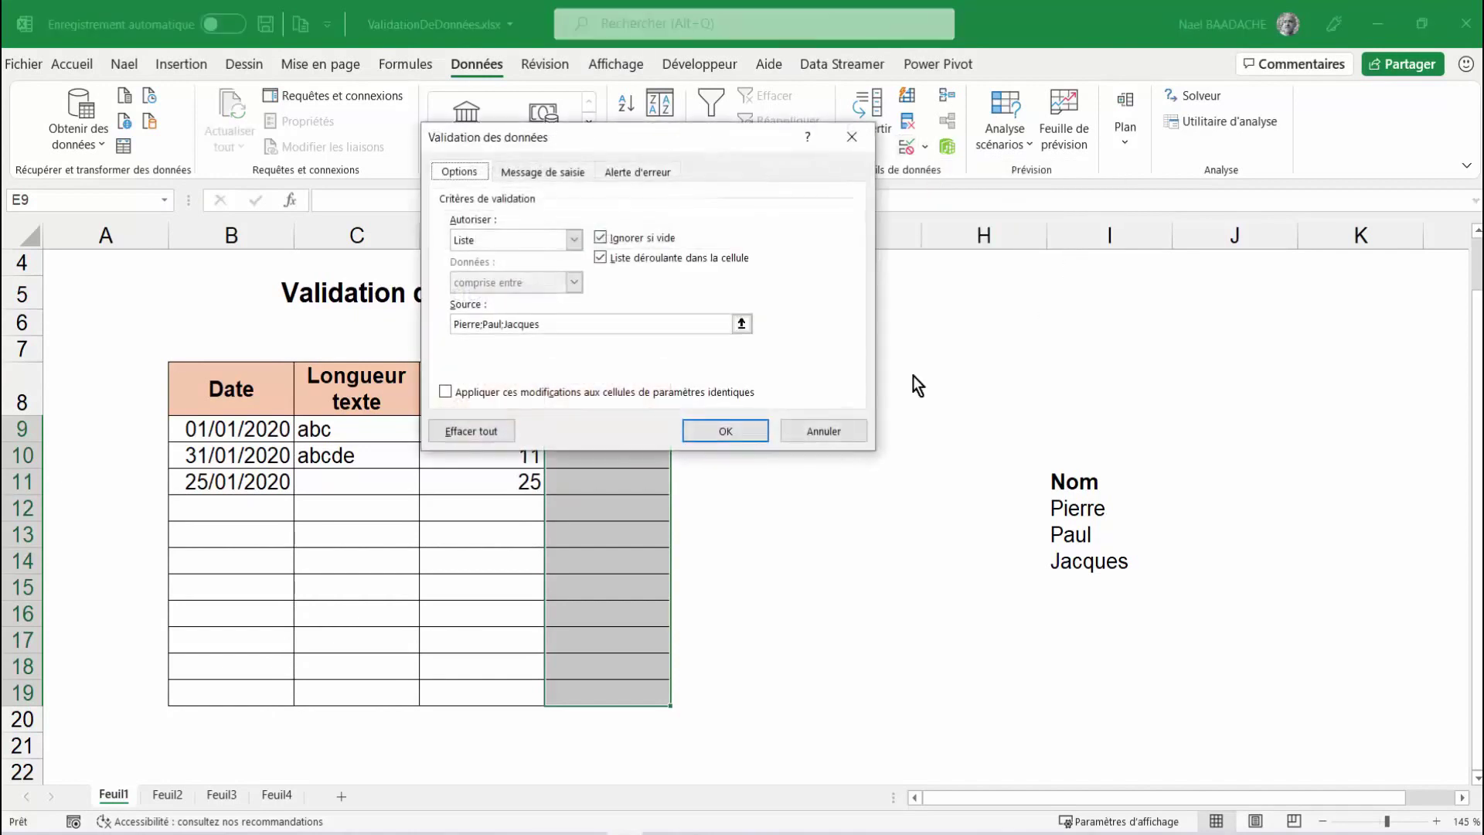
{"action": "left_click", "coordinate": [465, 430]}
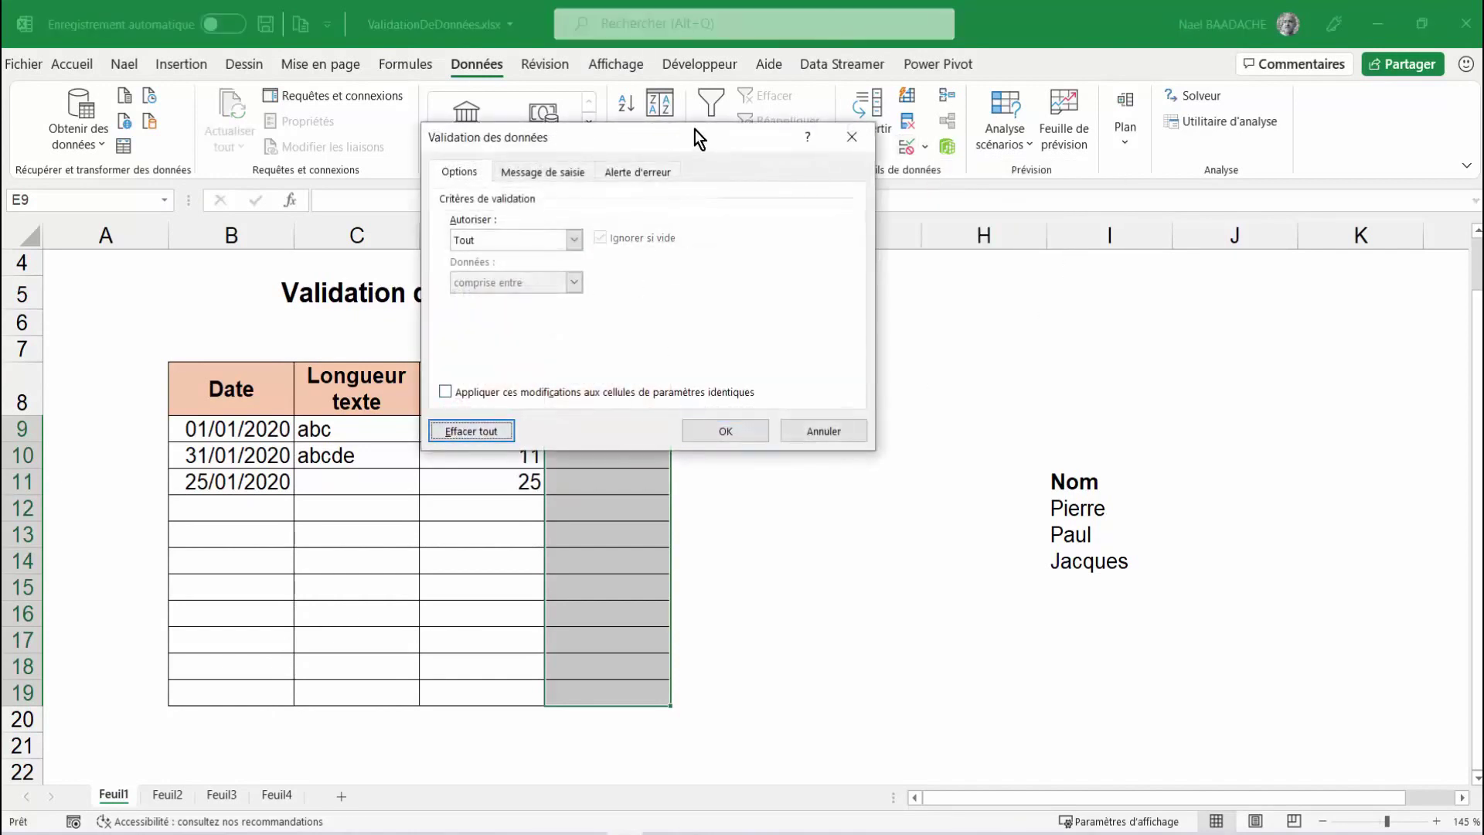
{"action": "left_click_drag", "start_coordinate": [656, 141], "coordinate": [852, 101]}
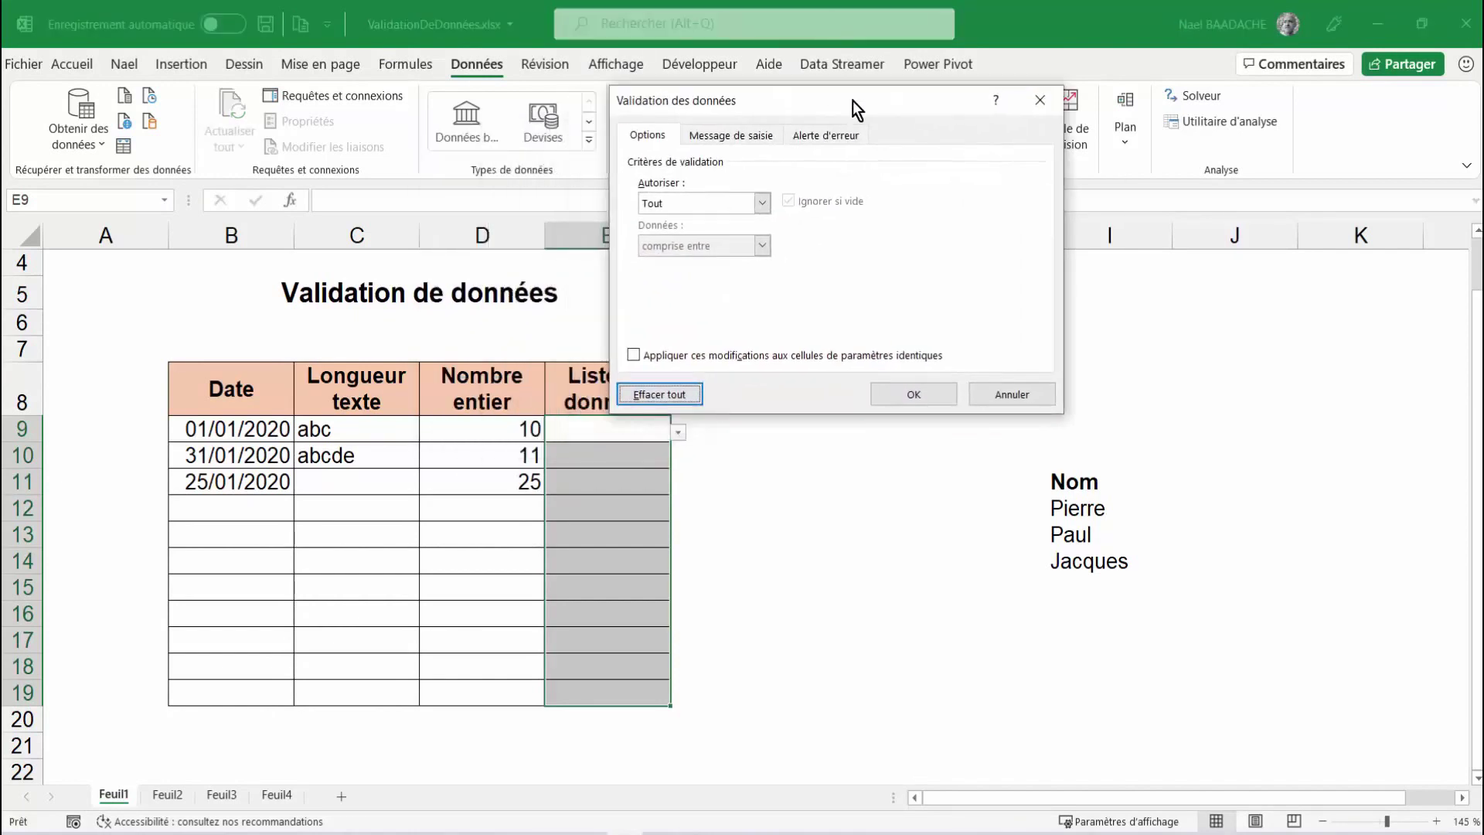
{"action": "left_click", "coordinate": [700, 201]}
{"action": "left_click", "coordinate": [666, 260]}
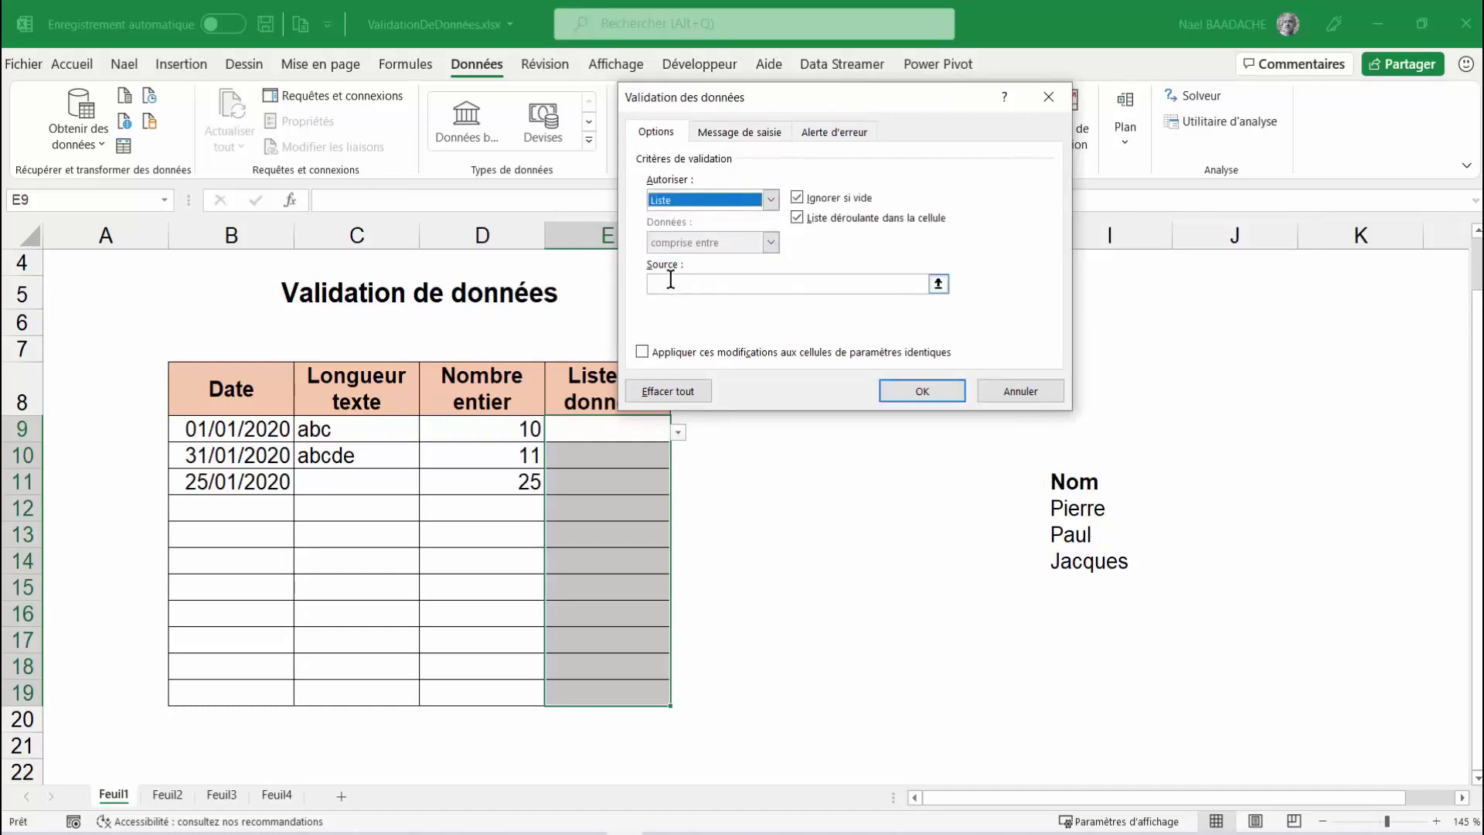
{"action": "left_click", "coordinate": [670, 282]}
{"action": "left_click_drag", "start_coordinate": [1071, 510], "coordinate": [1070, 556]}
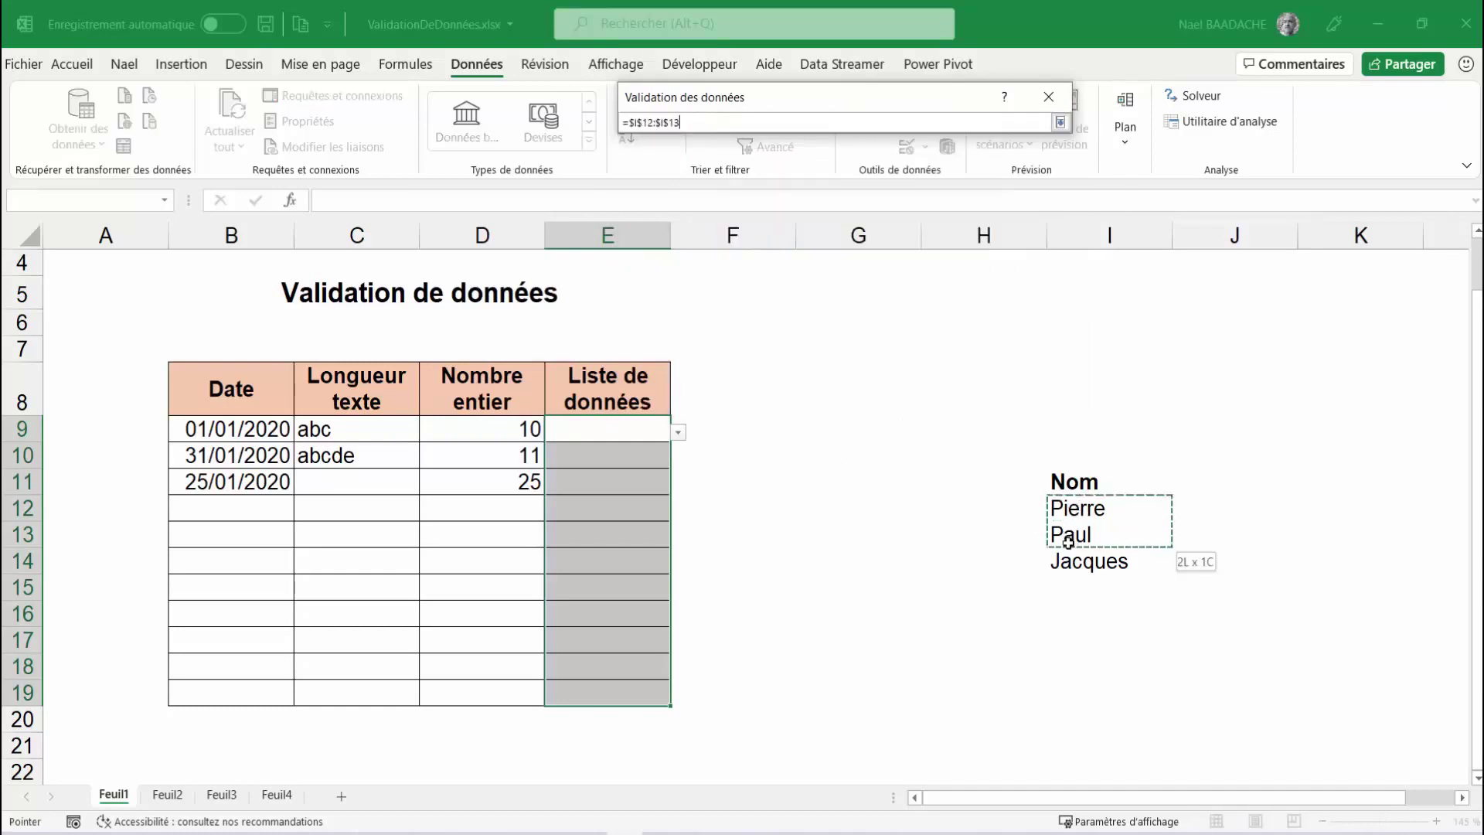
{"action": "key", "text": "Return"}
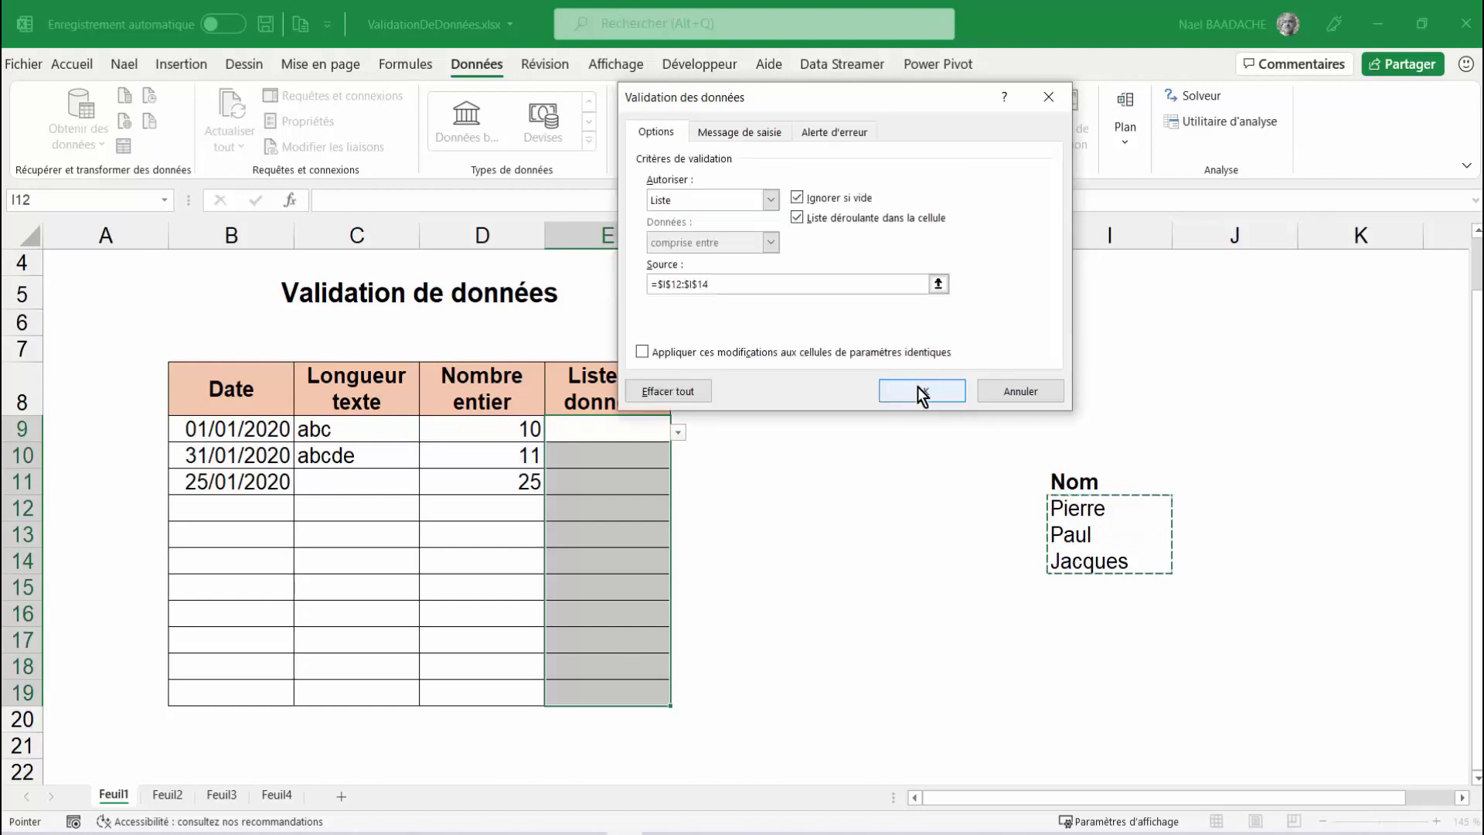
{"action": "left_click", "coordinate": [922, 394]}
- Check that E9's drop-down now offers the names from the Nom cells
{"action": "left_click", "coordinate": [668, 432]}
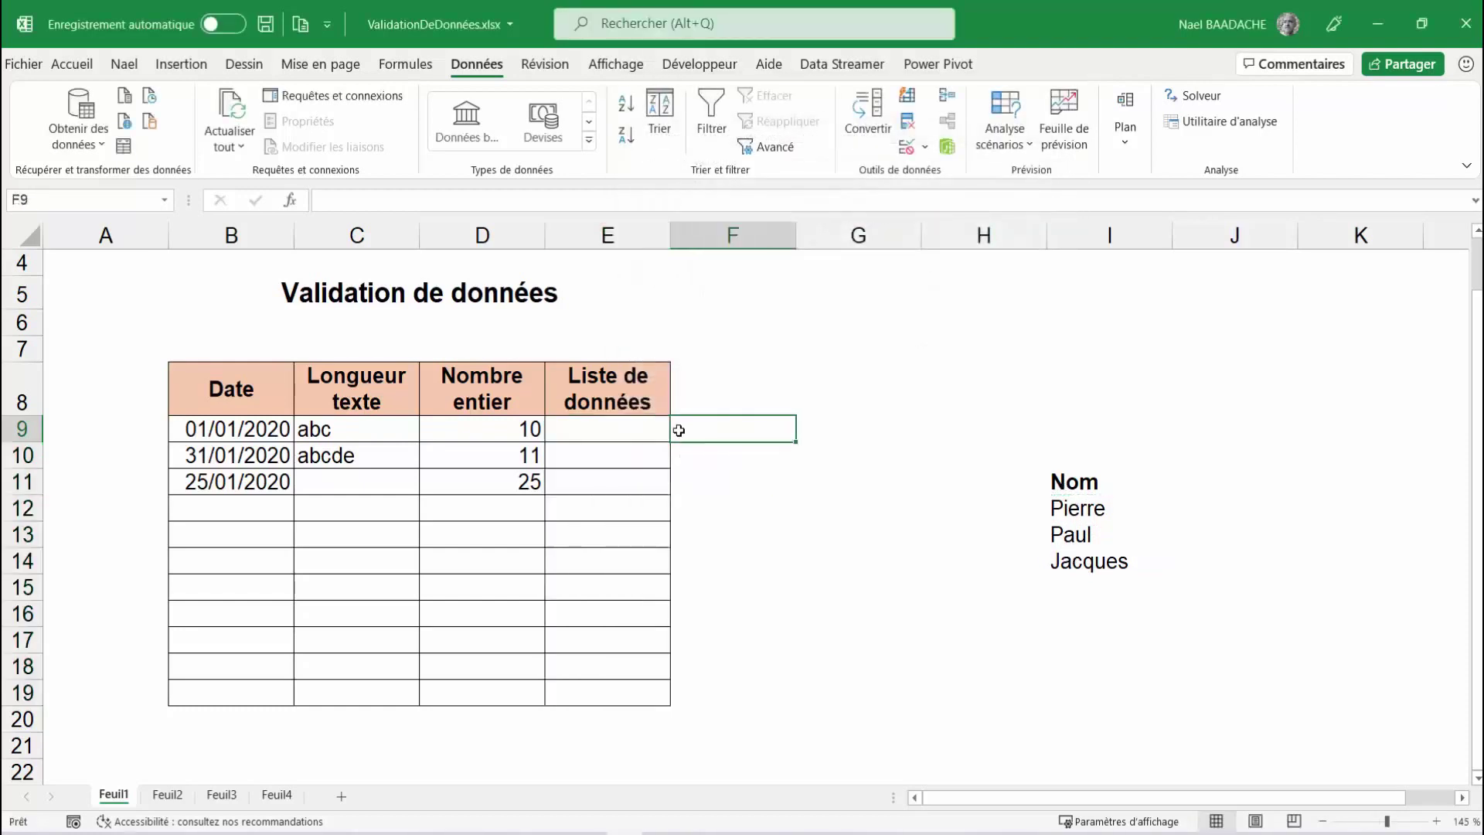
{"action": "left_click", "coordinate": [676, 433]}
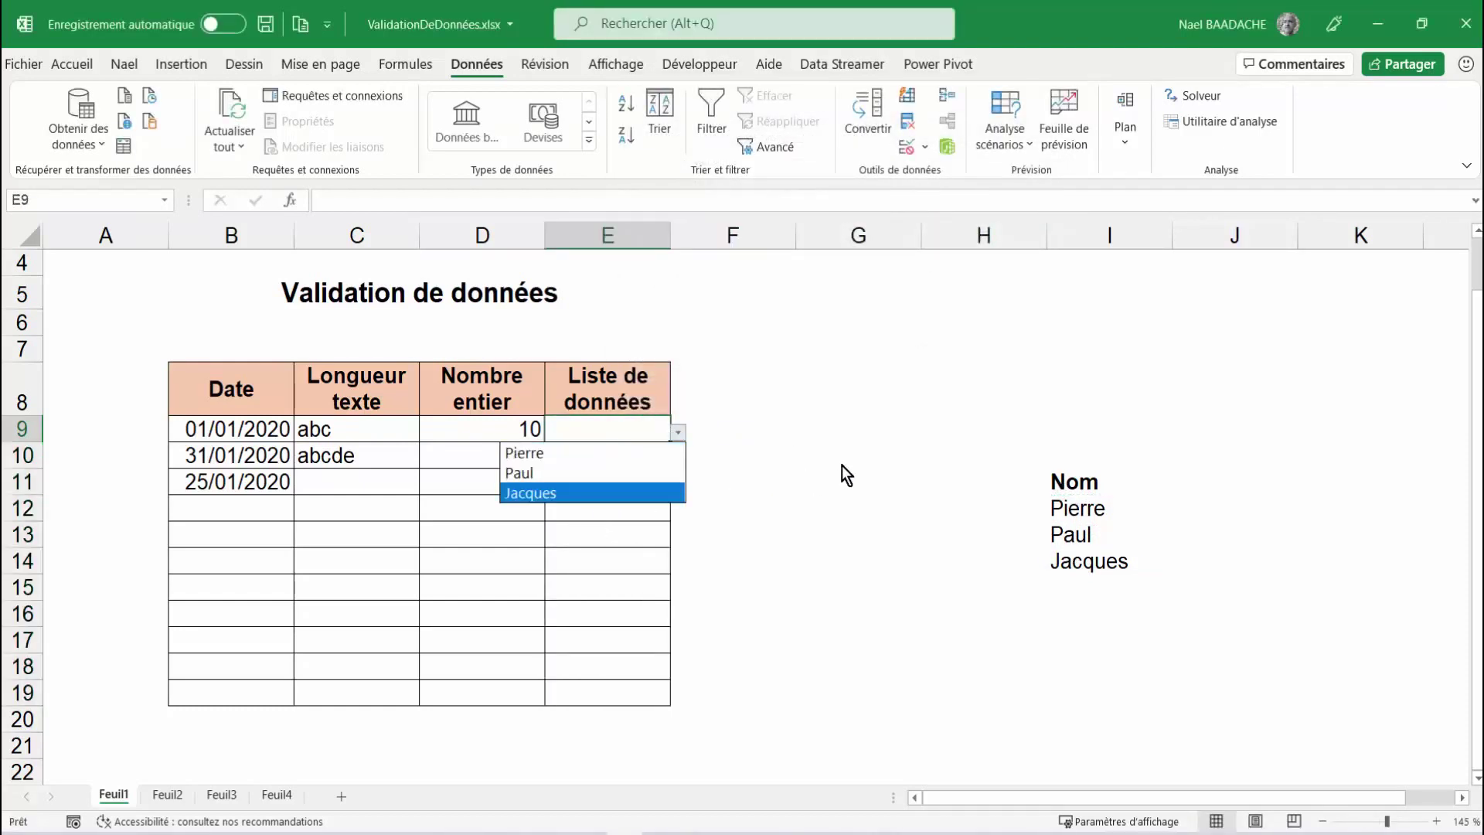
{"action": "key", "text": "Escape"}
{"action": "left_click", "coordinate": [1090, 566]}
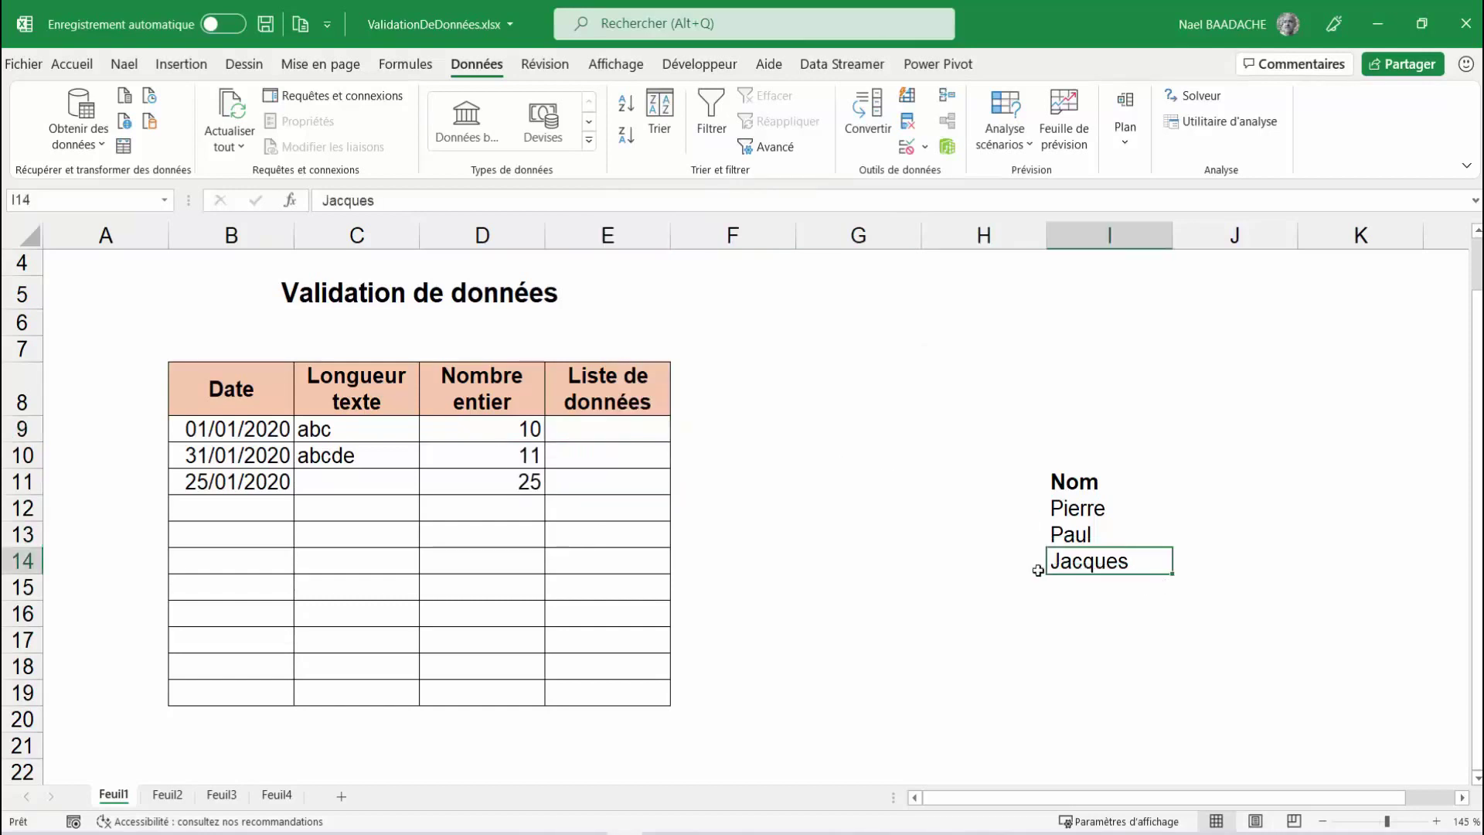
{"action": "left_click", "coordinate": [1070, 580]}
{"action": "type", "text": "An"}
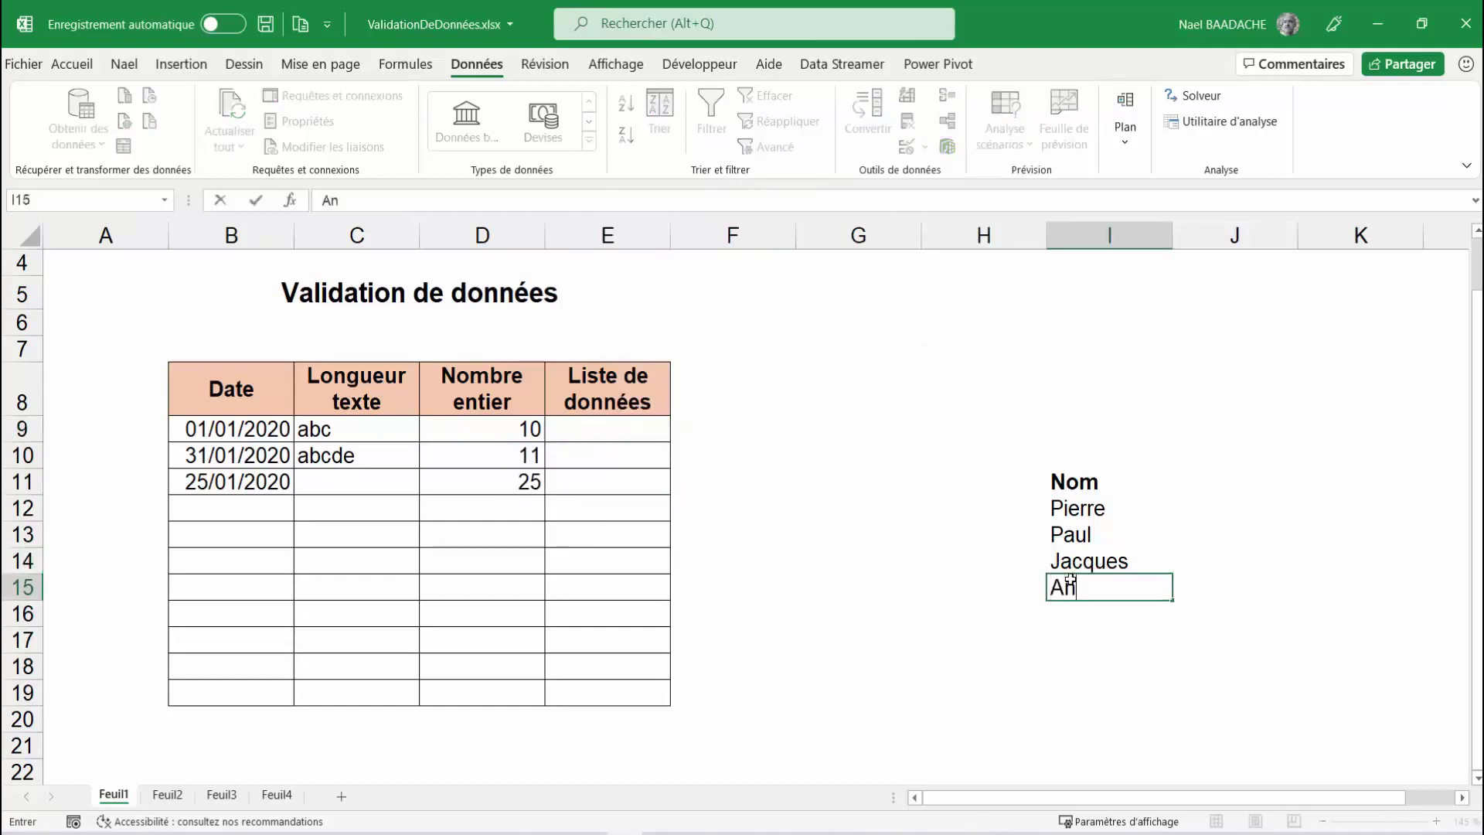
{"action": "type", "text": "nie"}
{"action": "key", "text": "Return"}
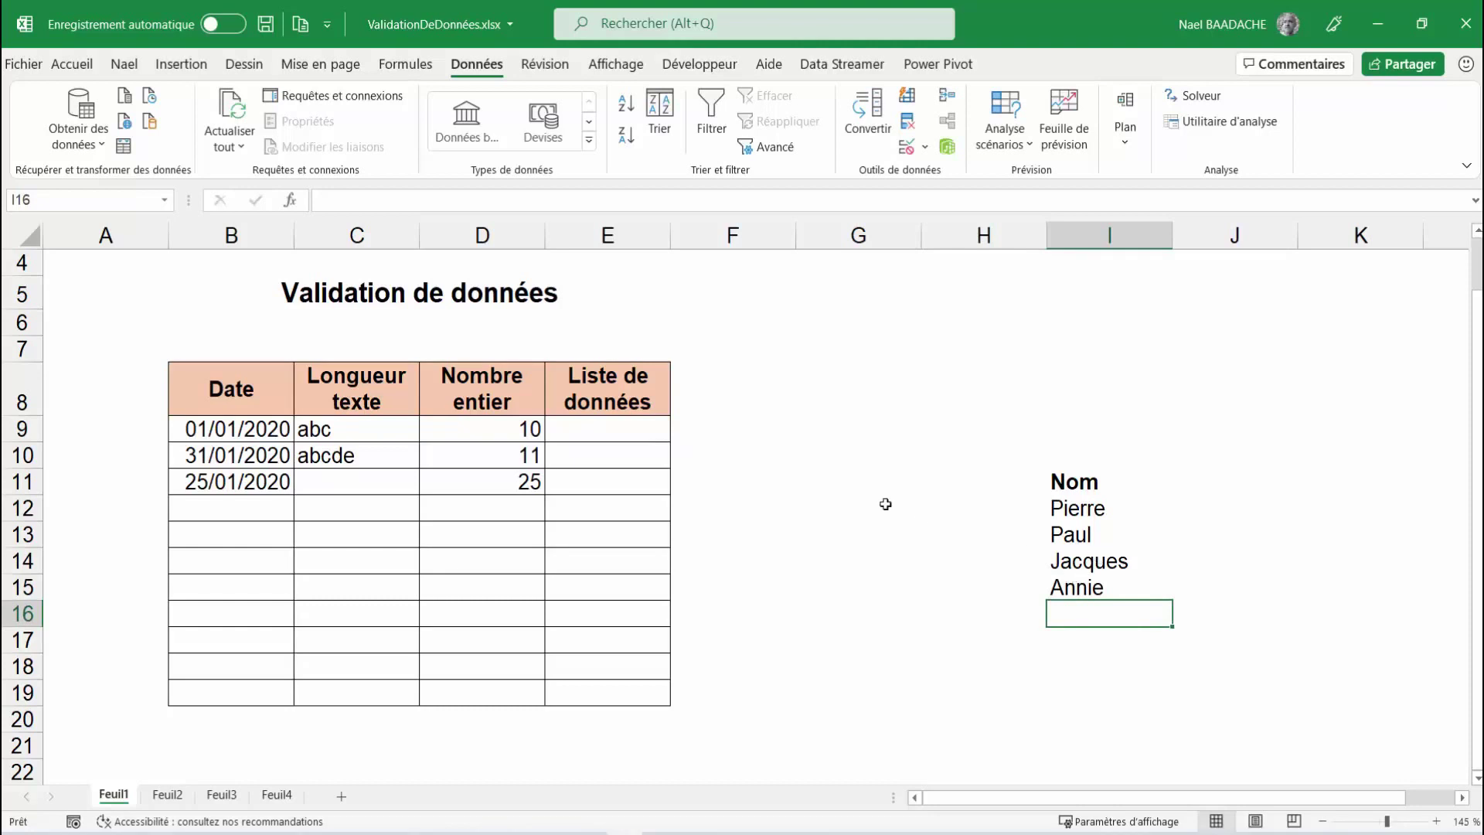
{"action": "left_click", "coordinate": [619, 434]}
{"action": "left_click", "coordinate": [677, 436]}
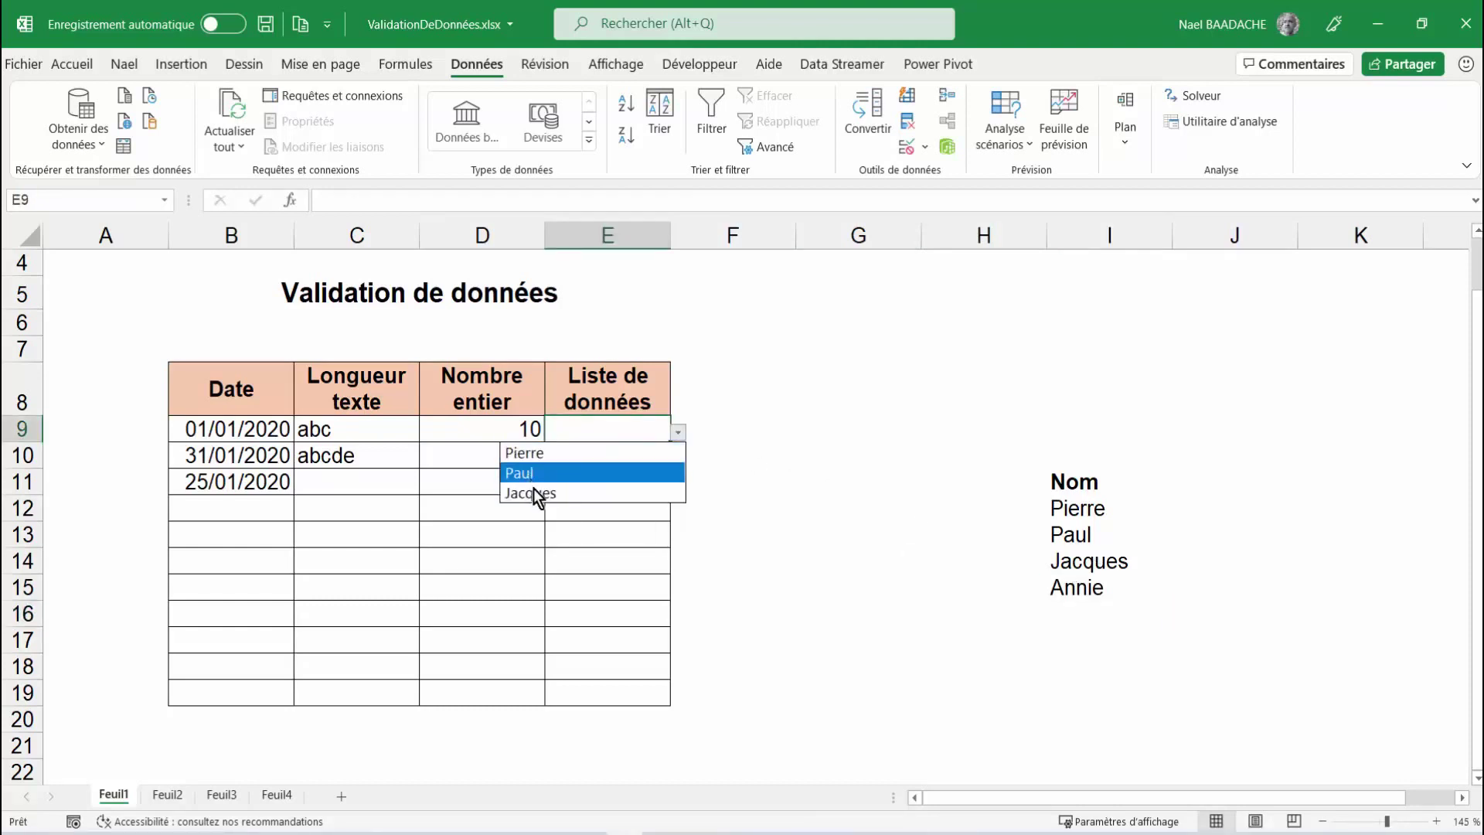
{"action": "left_click", "coordinate": [834, 450]}
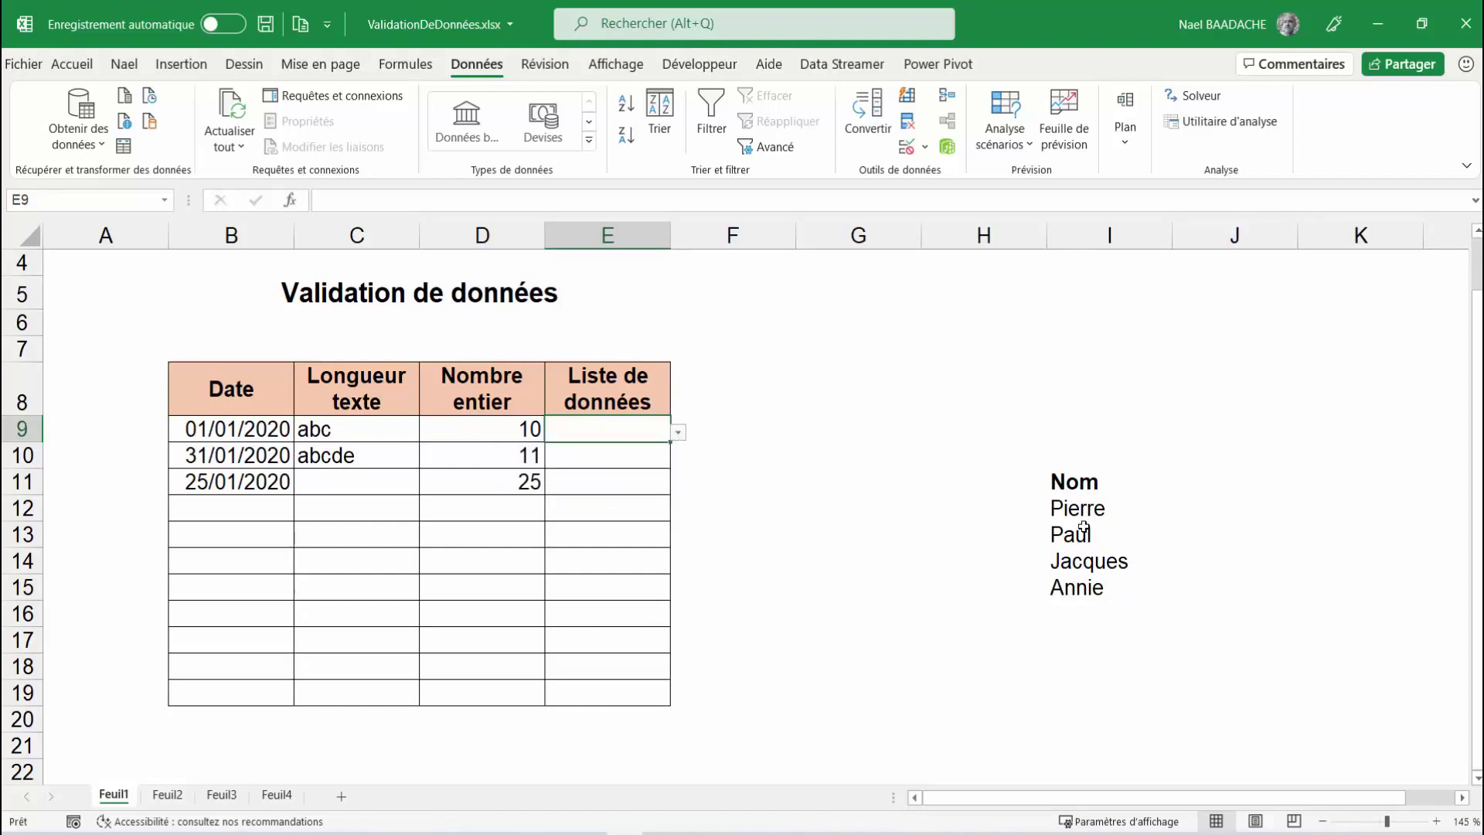
{"action": "left_click", "coordinate": [1072, 587]}
{"action": "key", "text": "Delete"}
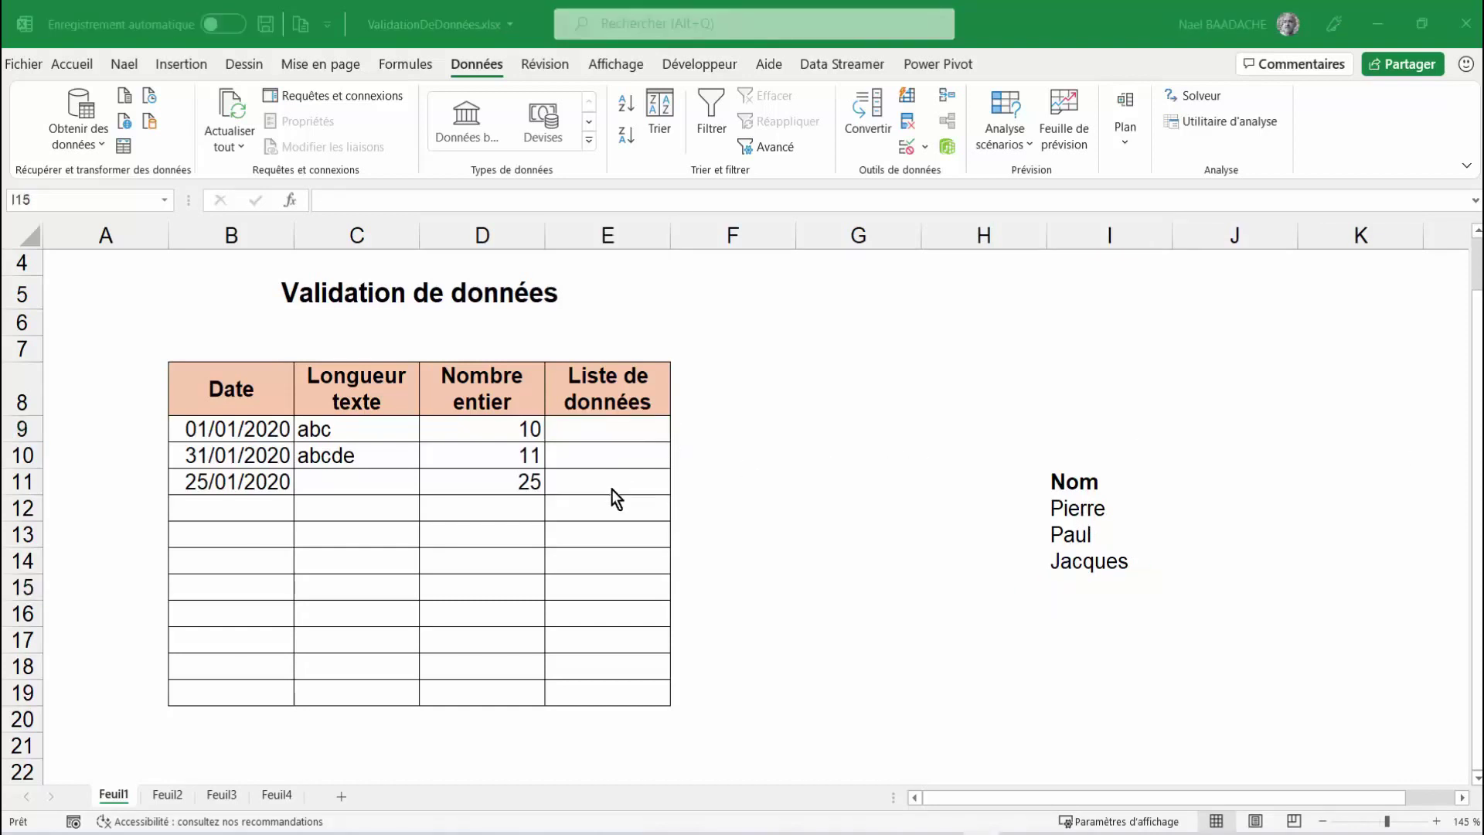
{"action": "left_click_drag", "start_coordinate": [601, 434], "coordinate": [609, 692]}
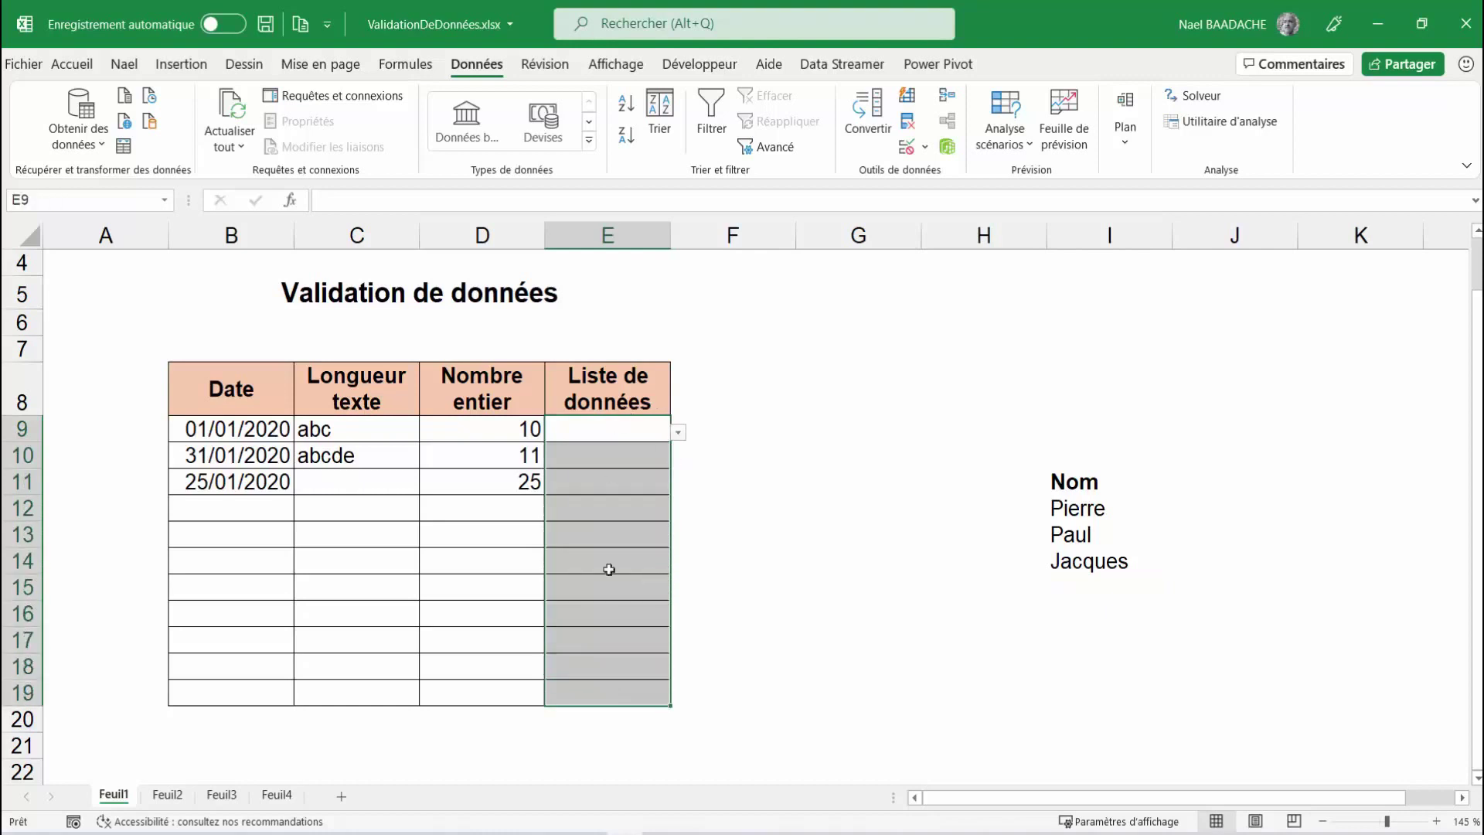
- Clear all data validation from the Liste de données cells E9:E19
{"action": "left_click", "coordinate": [925, 147]}
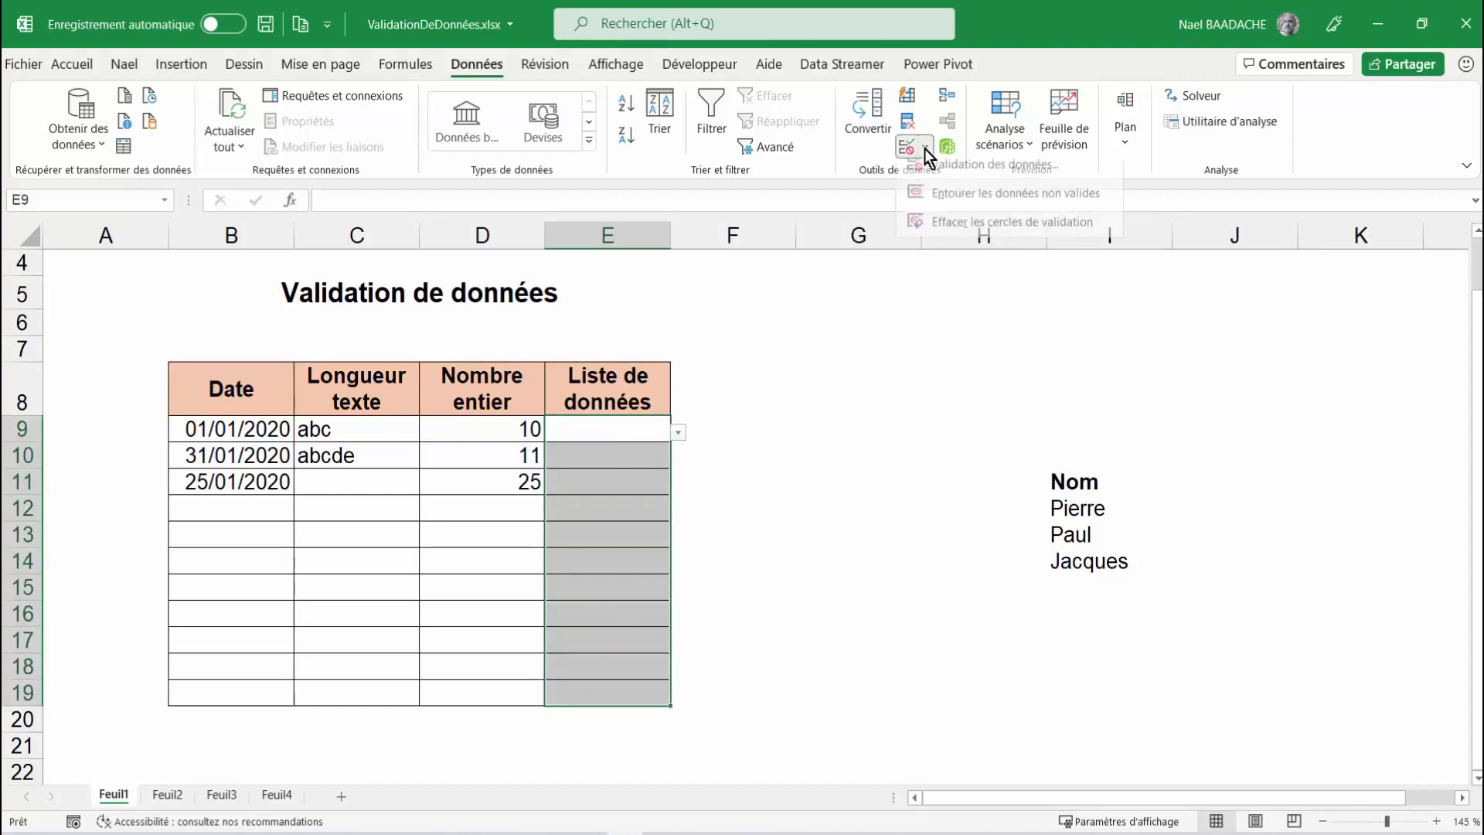
{"action": "left_click", "coordinate": [936, 175]}
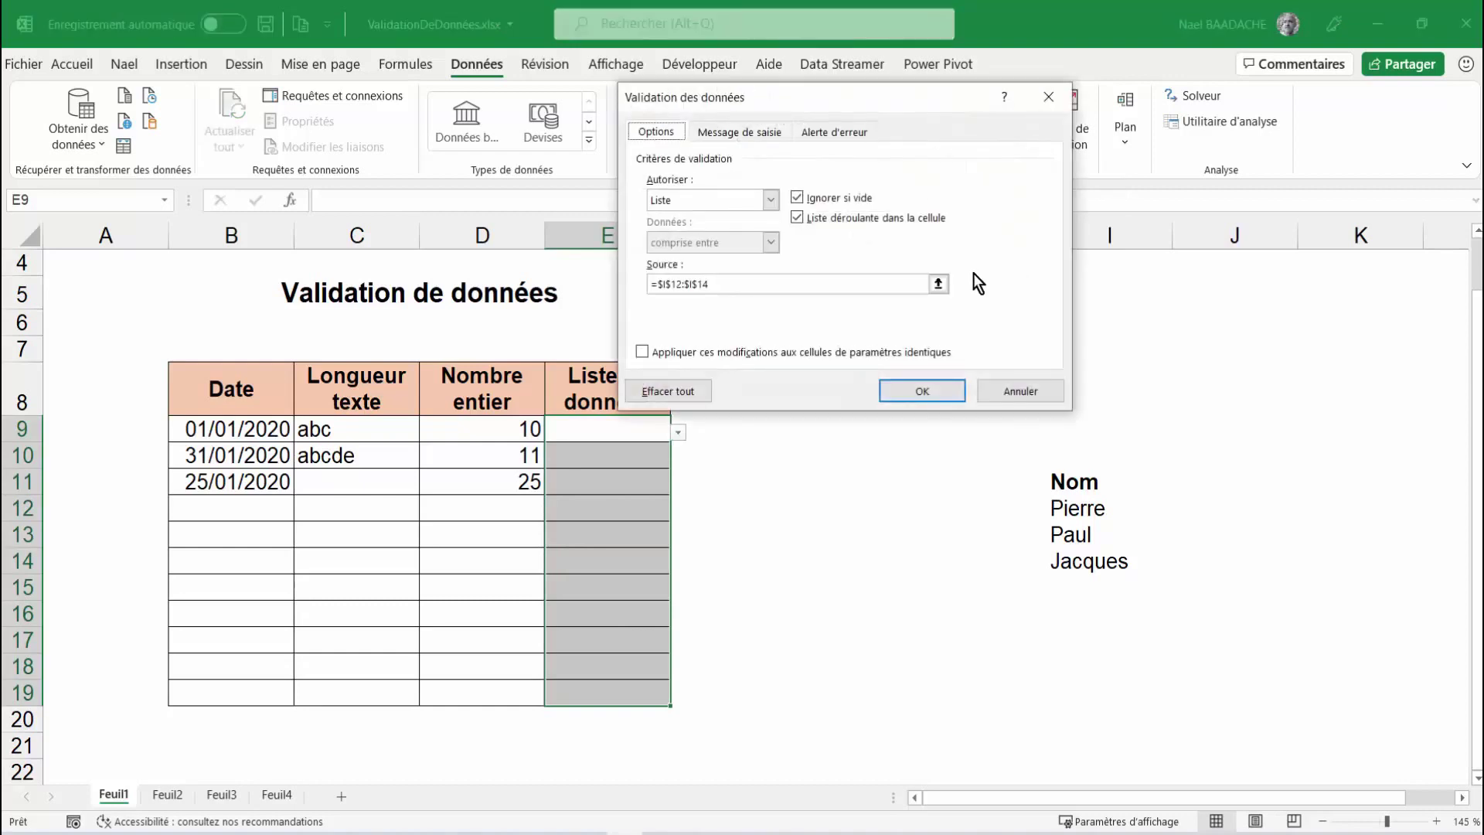
{"action": "left_click", "coordinate": [668, 390]}
{"action": "left_click", "coordinate": [922, 390]}
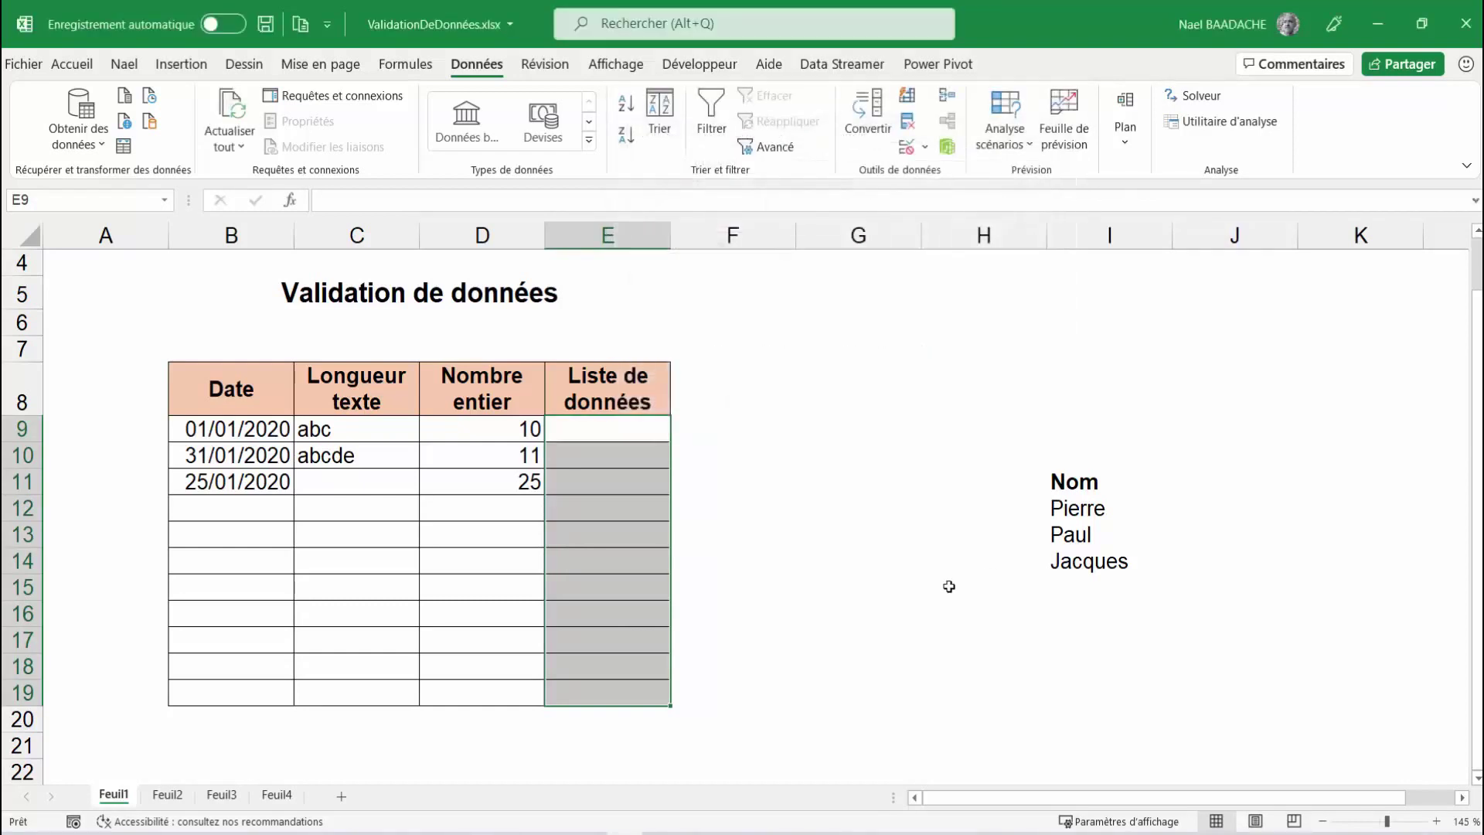
- Select the names Pierre to Jacques in I12:I14 and bring up the Formulas ribbon
{"action": "left_click", "coordinate": [920, 591]}
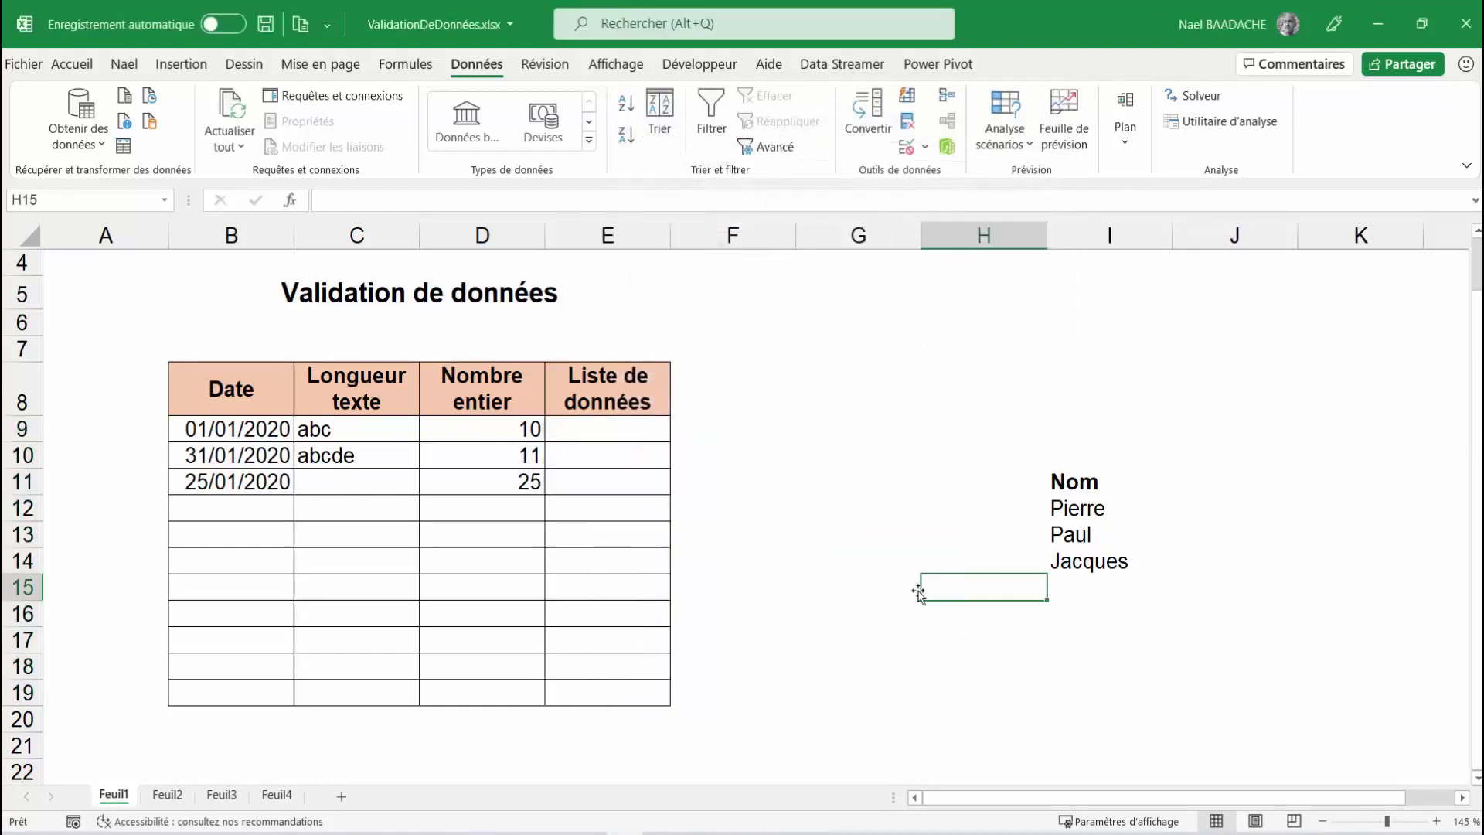
{"action": "left_click", "coordinate": [1077, 502]}
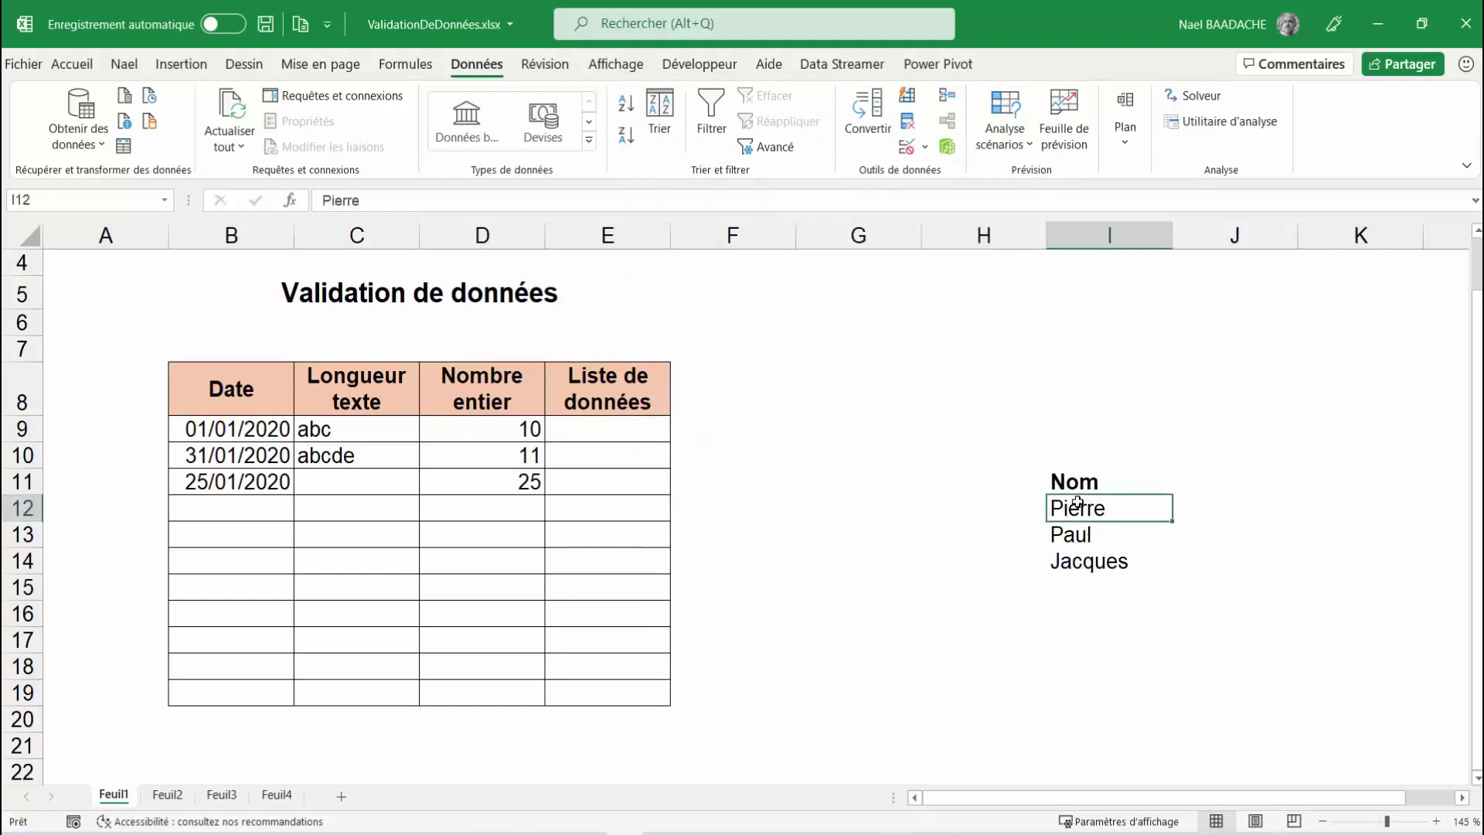
{"action": "left_click_drag", "start_coordinate": [1077, 502], "coordinate": [1061, 572]}
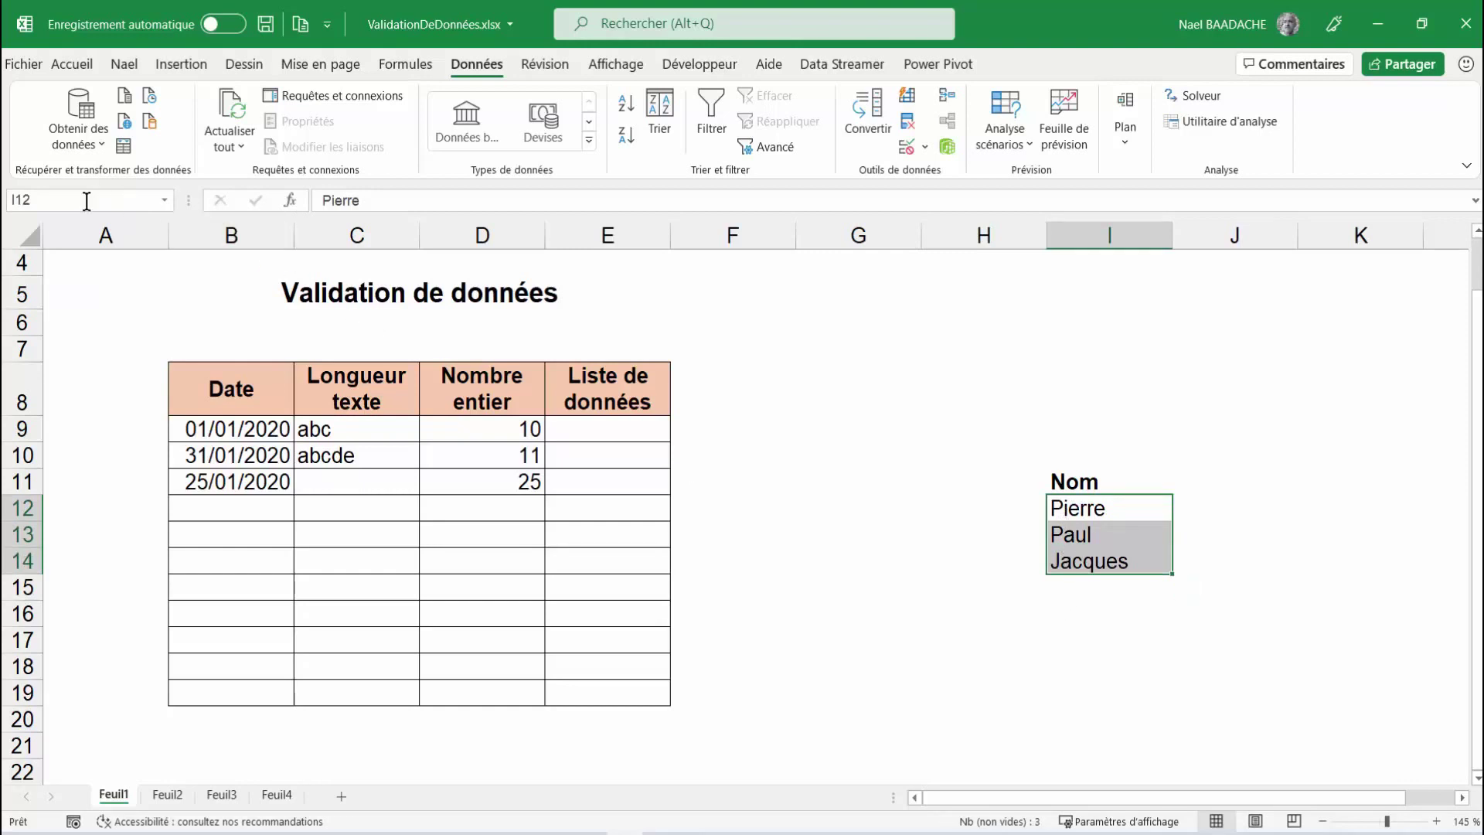
{"action": "key", "text": "alt+u"}
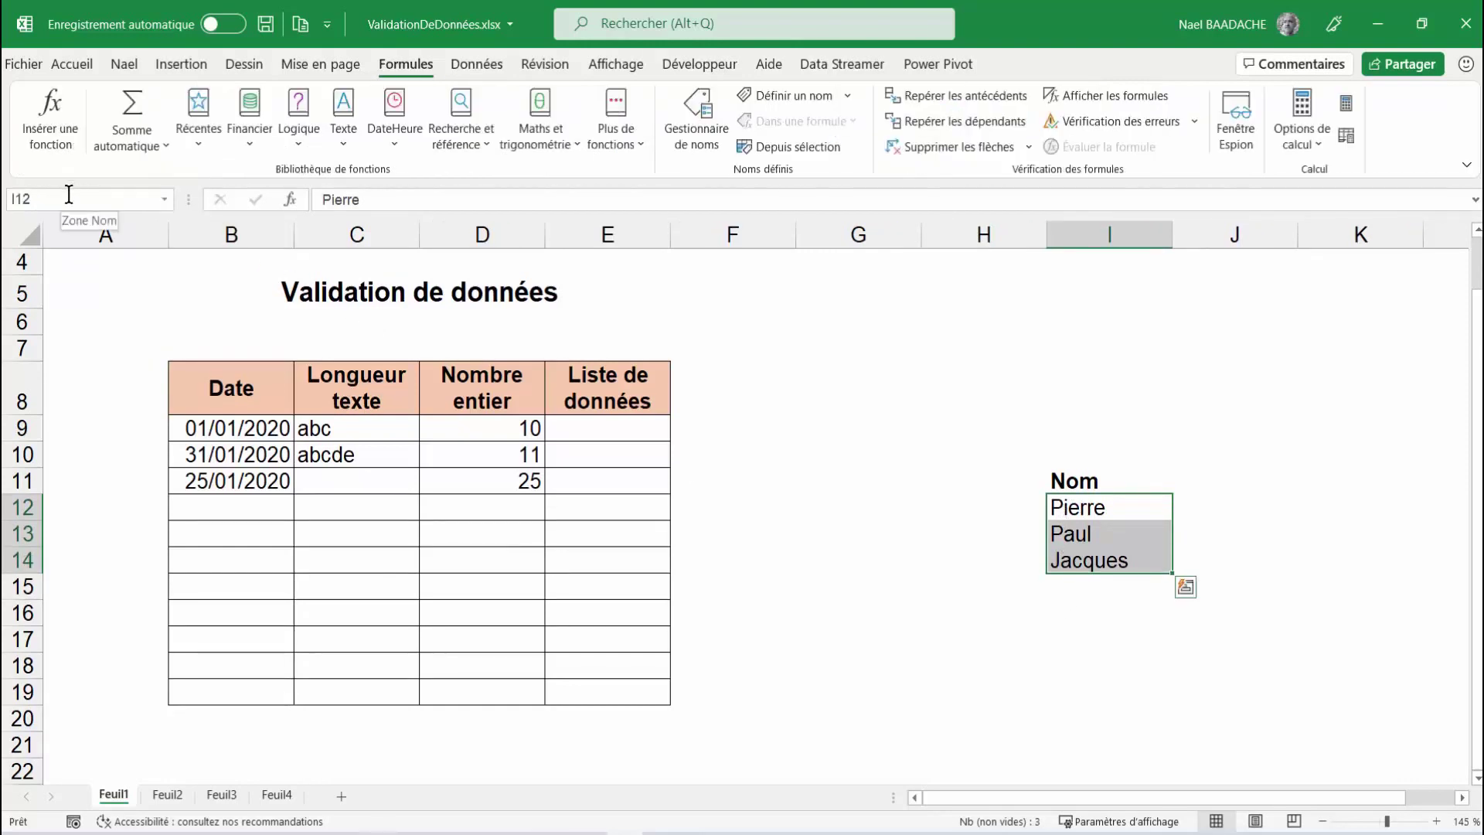
- Name the selected range I12:I14 'ListePersonnel' in the Name Box
{"action": "left_click", "coordinate": [69, 194]}
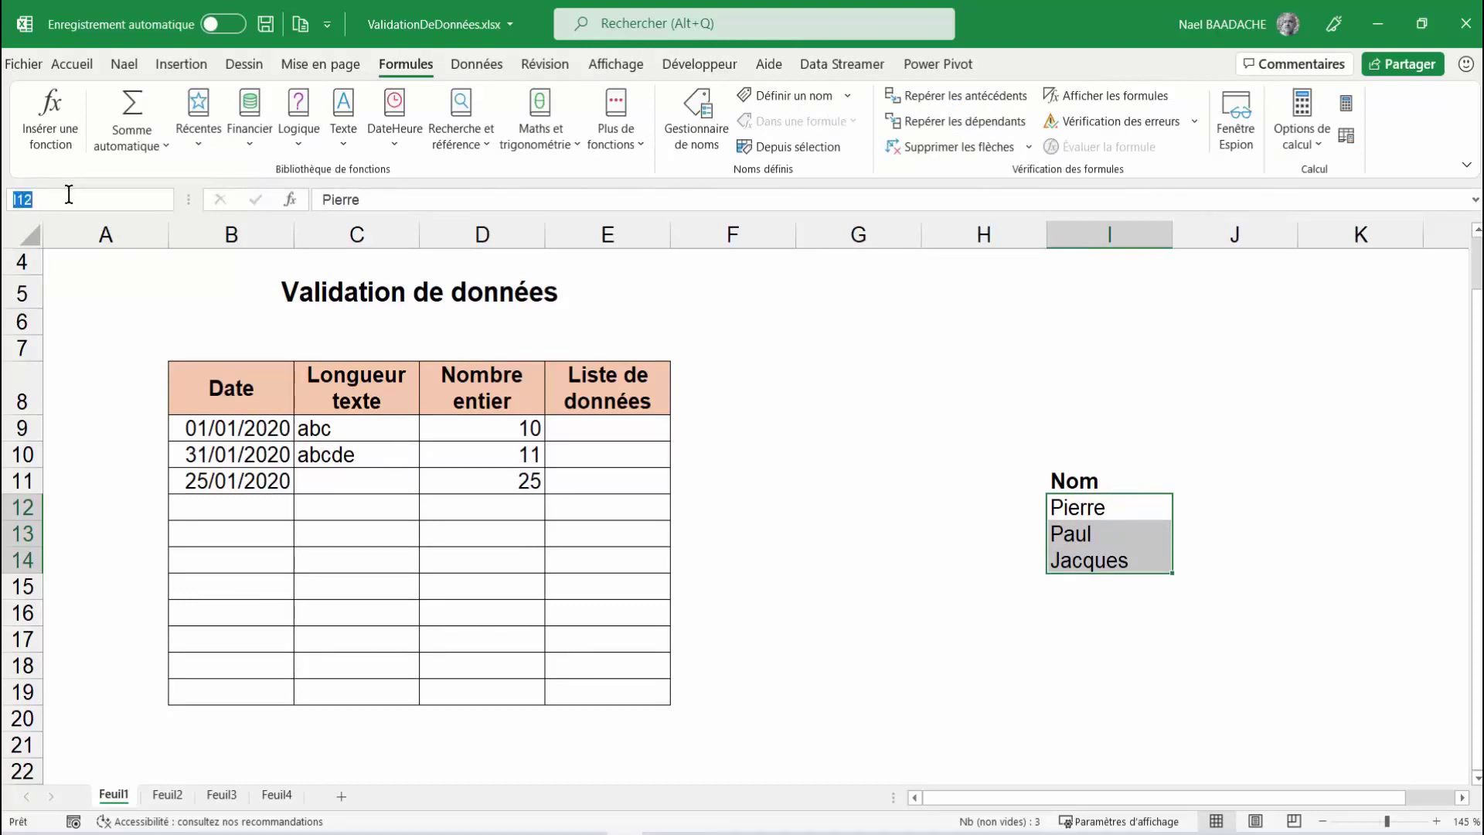
{"action": "type", "text": "Liste"}
{"action": "type", "text": "P"}
{"action": "type", "text": "ersonnel"}
{"action": "key", "text": "Return"}
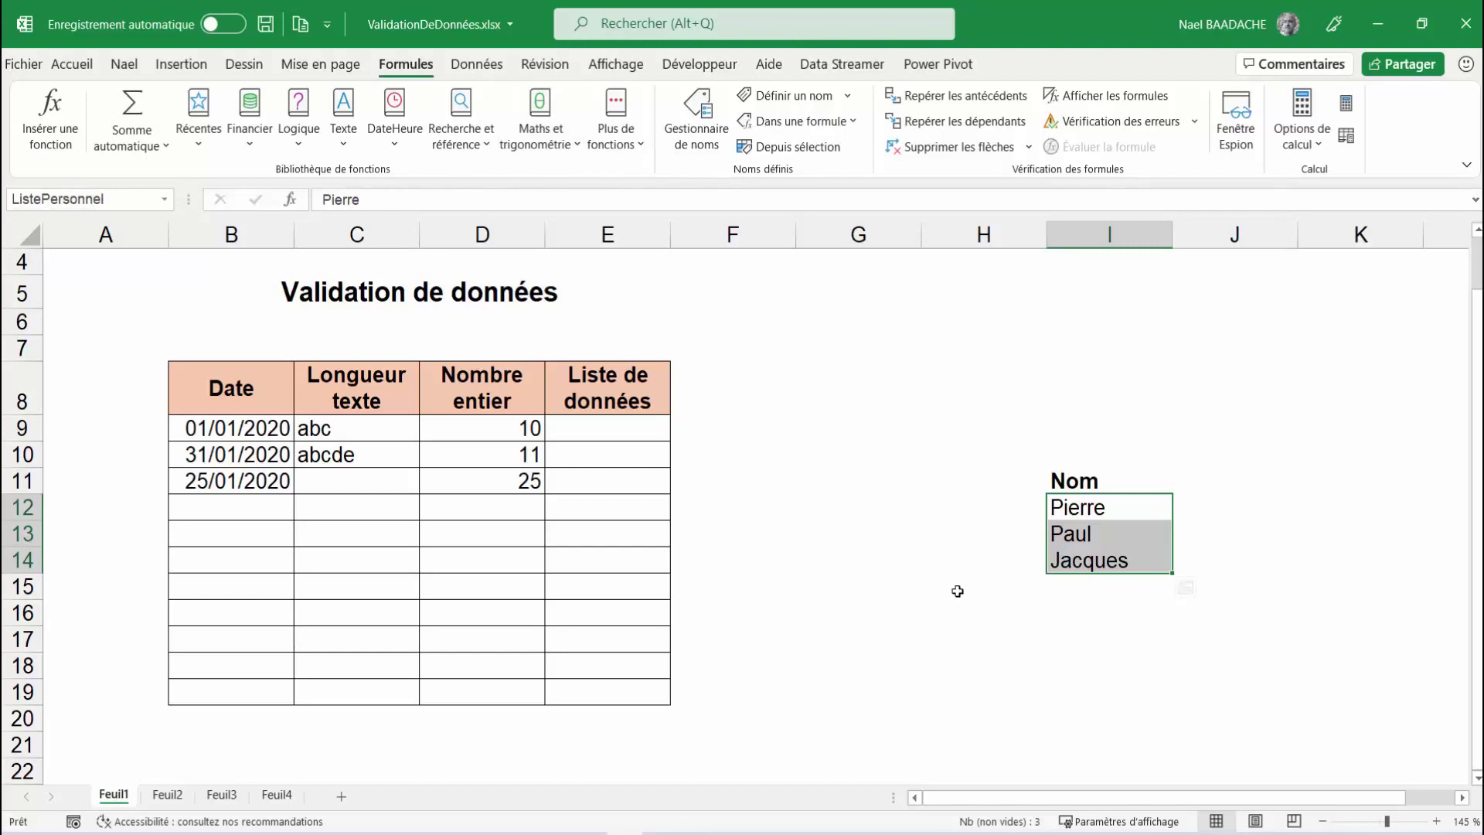
- Select the Liste de données cells E9 through E19
{"action": "left_click", "coordinate": [956, 589]}
{"action": "left_click", "coordinate": [643, 423]}
{"action": "left_click_drag", "start_coordinate": [642, 423], "coordinate": [626, 696]}
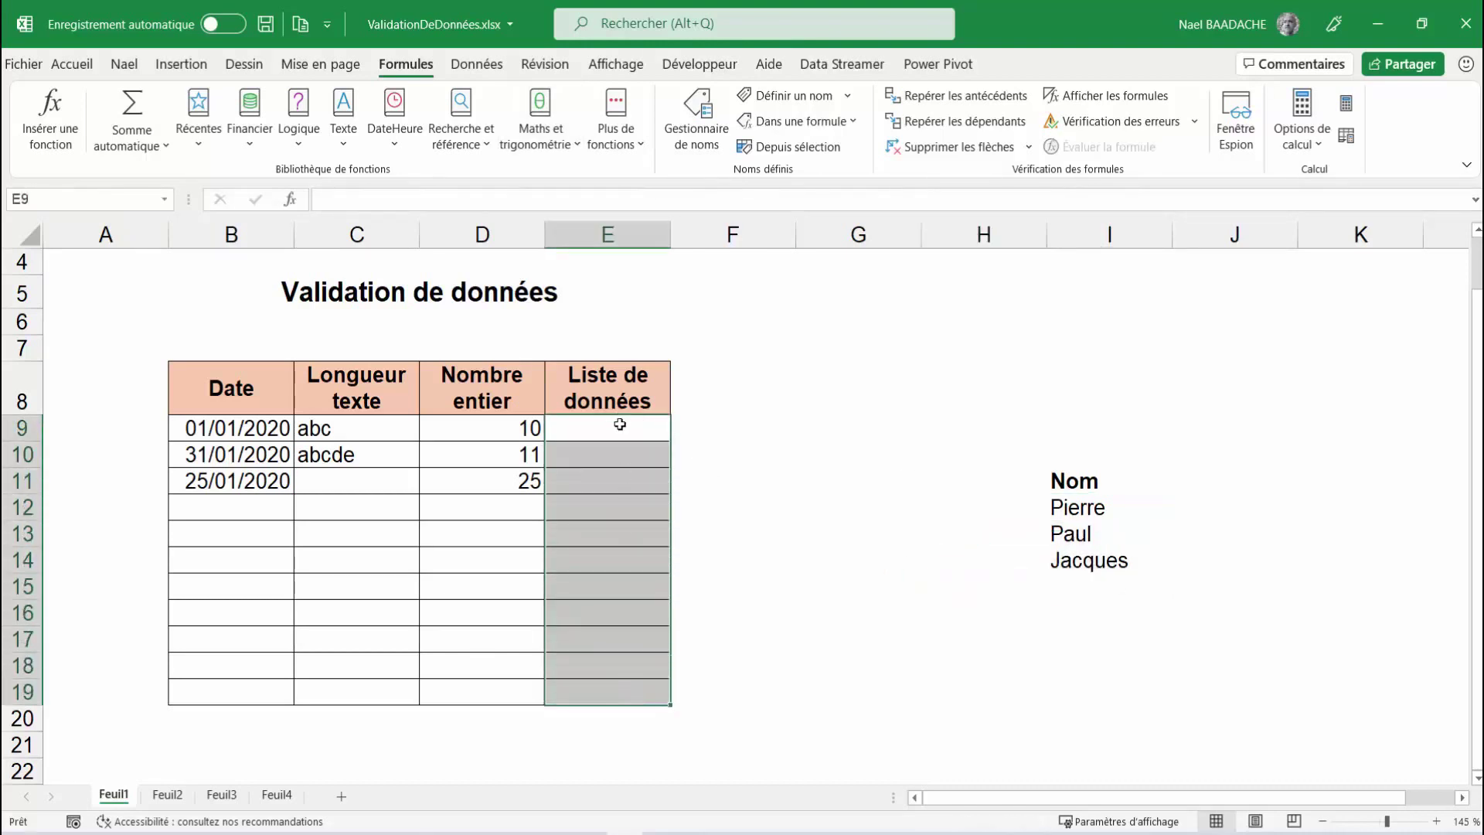
- Give E9:E19 a List validation with source =ListePersonnel, pasted in with F3
{"action": "left_click", "coordinate": [477, 65]}
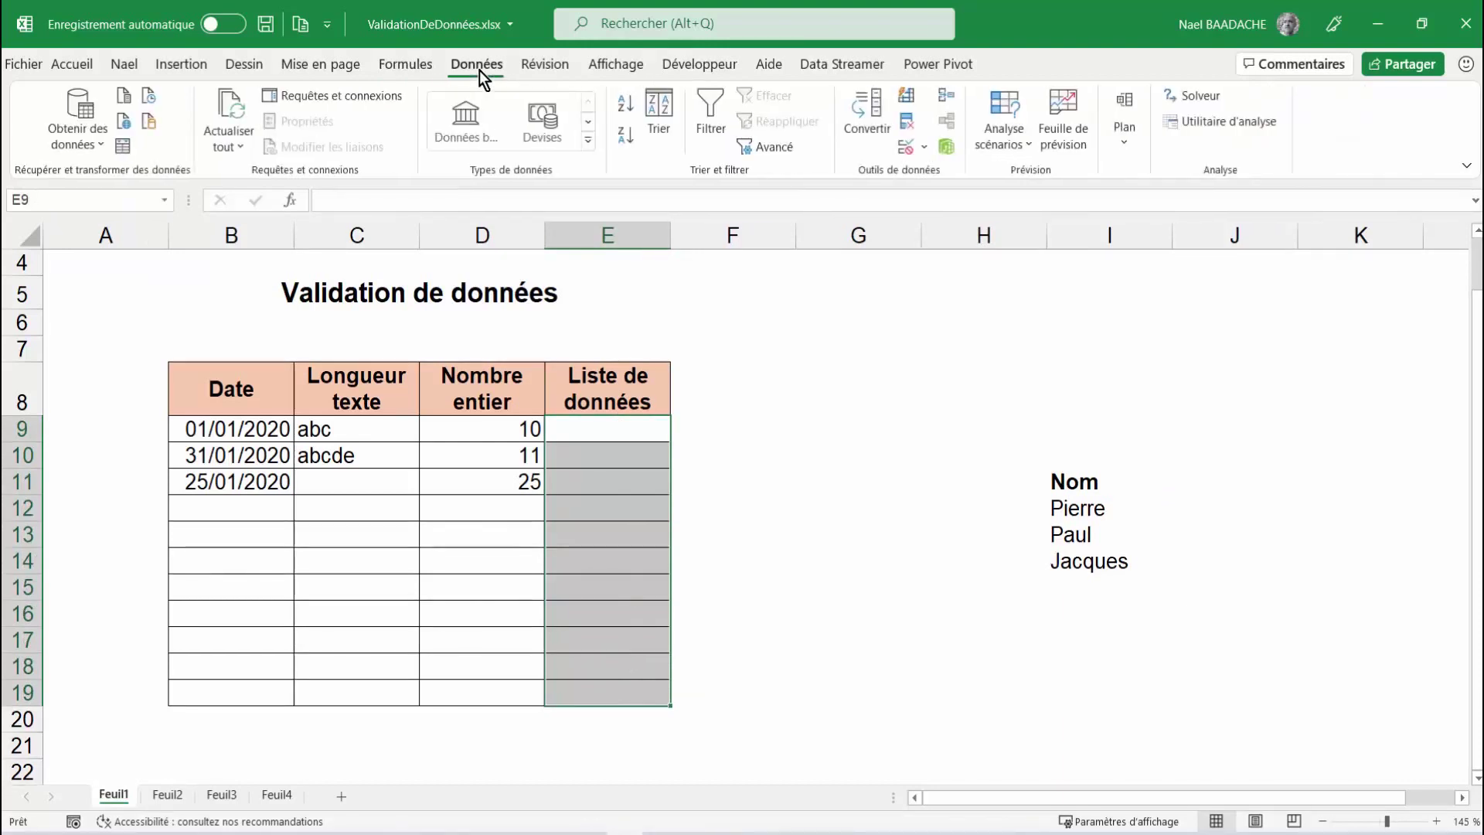
{"action": "left_click", "coordinate": [925, 148]}
{"action": "left_click", "coordinate": [941, 175]}
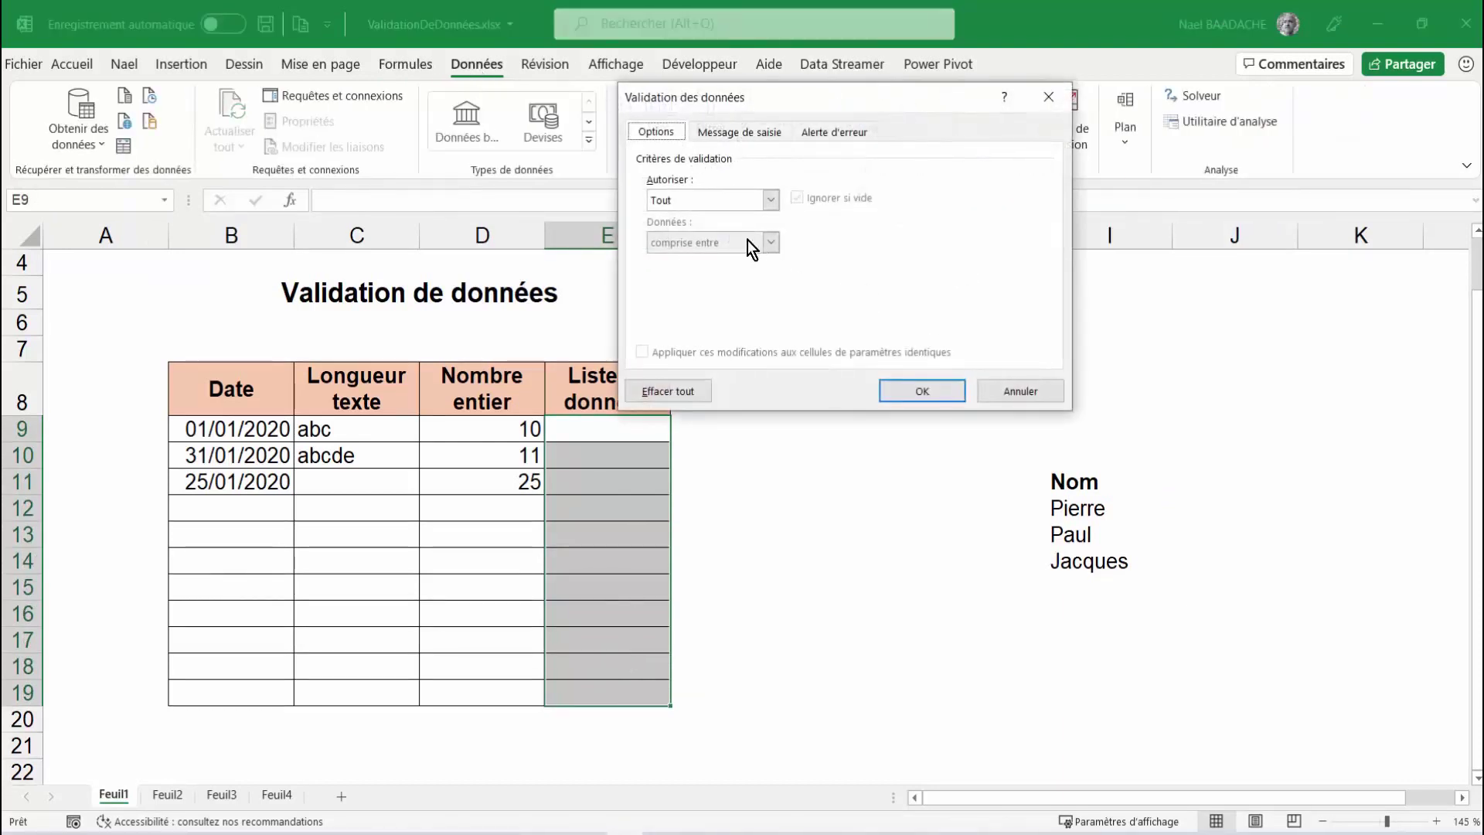
{"action": "left_click", "coordinate": [730, 198]}
{"action": "left_click", "coordinate": [693, 260]}
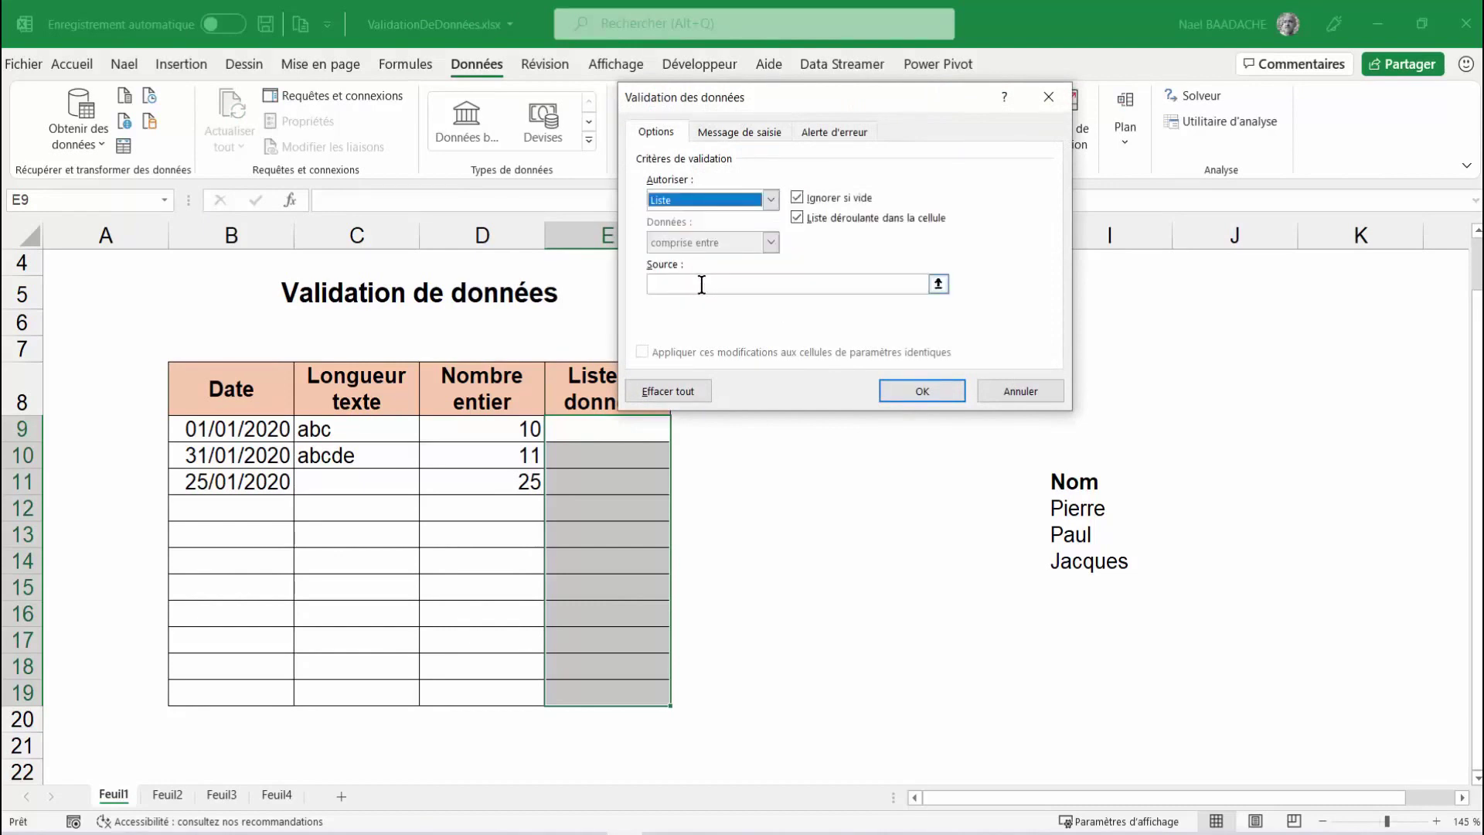
{"action": "left_click", "coordinate": [698, 283]}
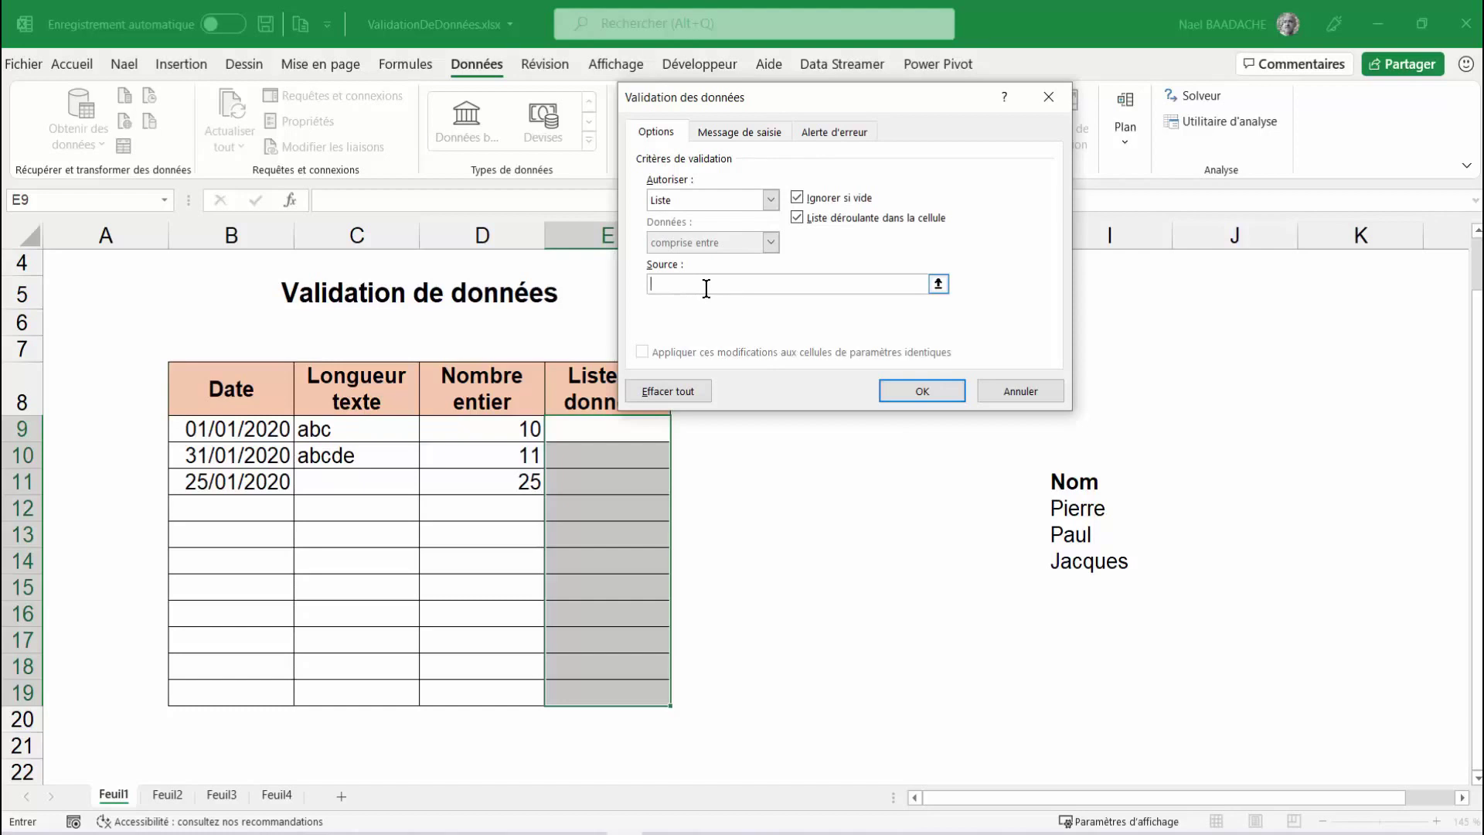
{"action": "key", "text": "F3"}
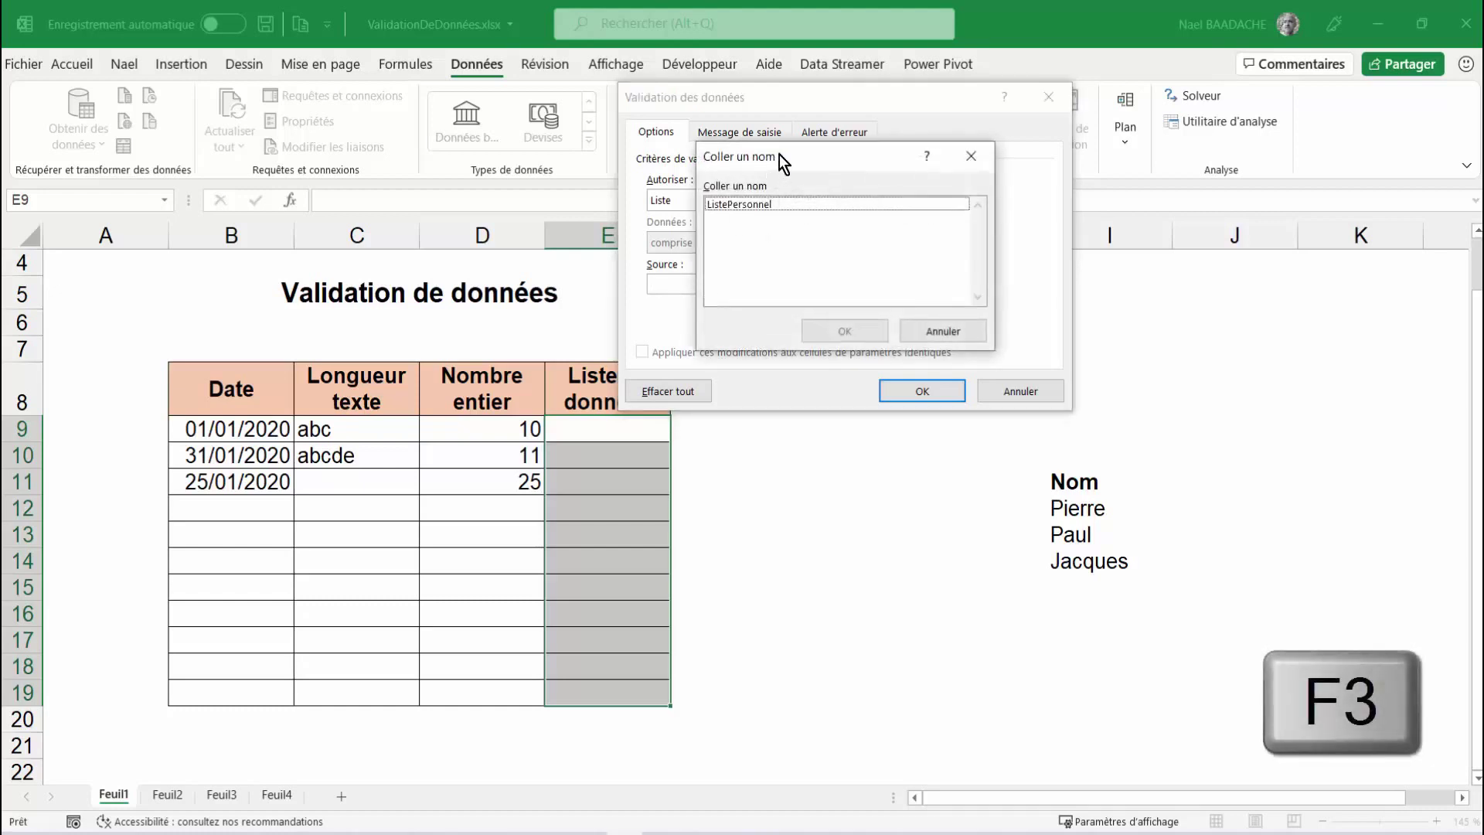
{"action": "left_click_drag", "start_coordinate": [779, 155], "coordinate": [155, 170]}
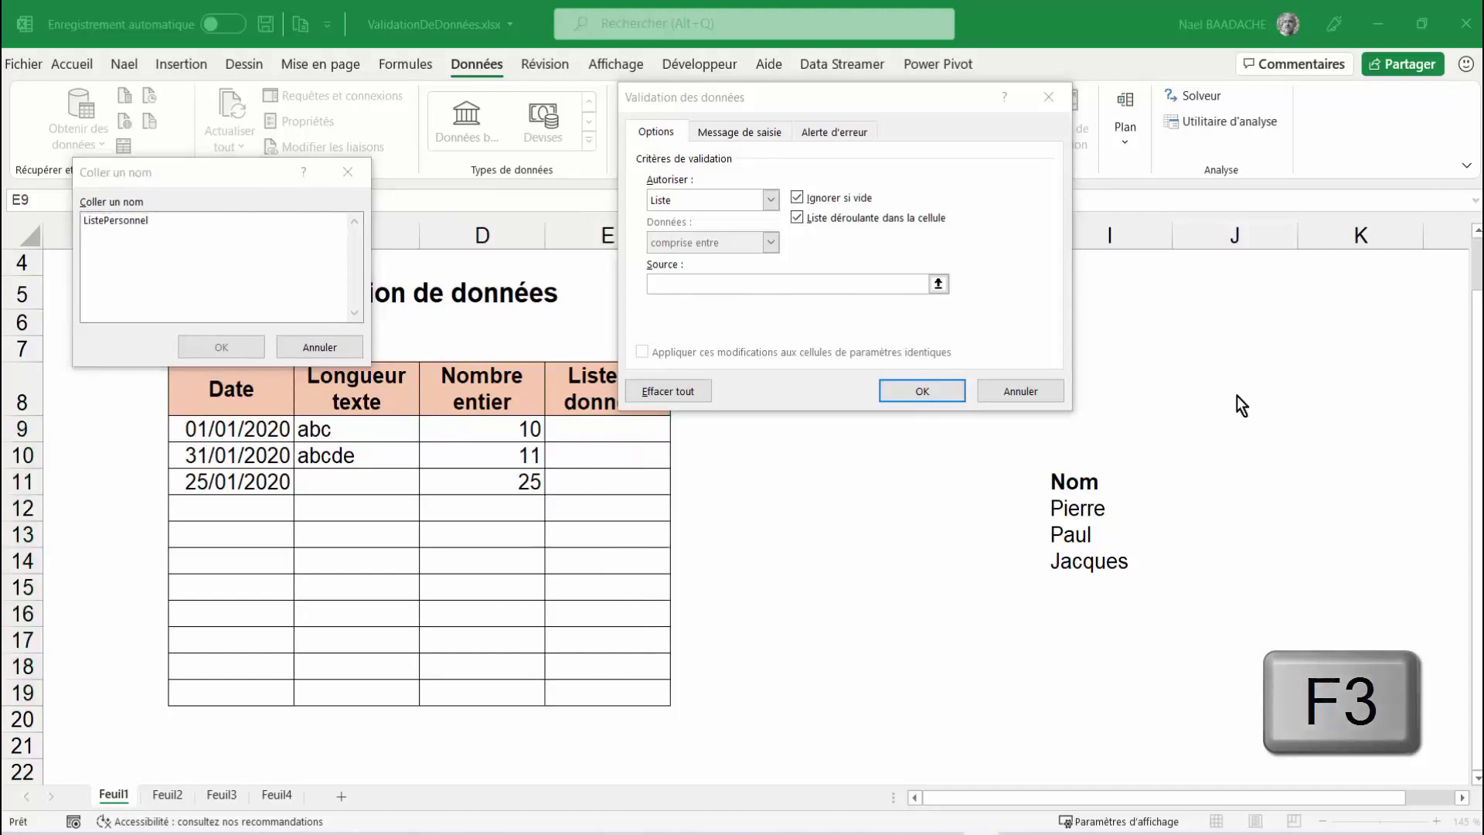
{"action": "left_click", "coordinate": [128, 221]}
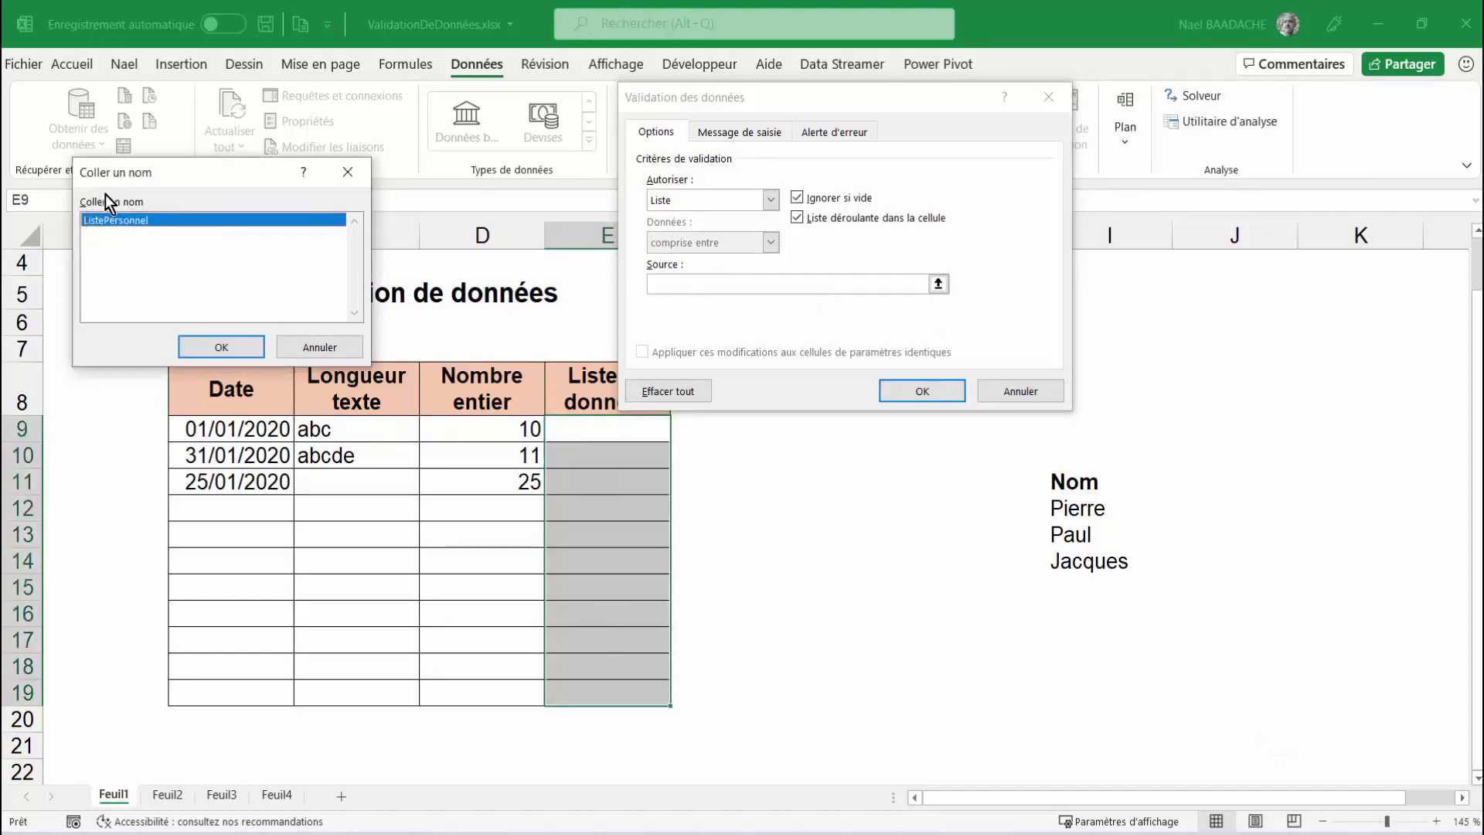
{"action": "left_click", "coordinate": [222, 347]}
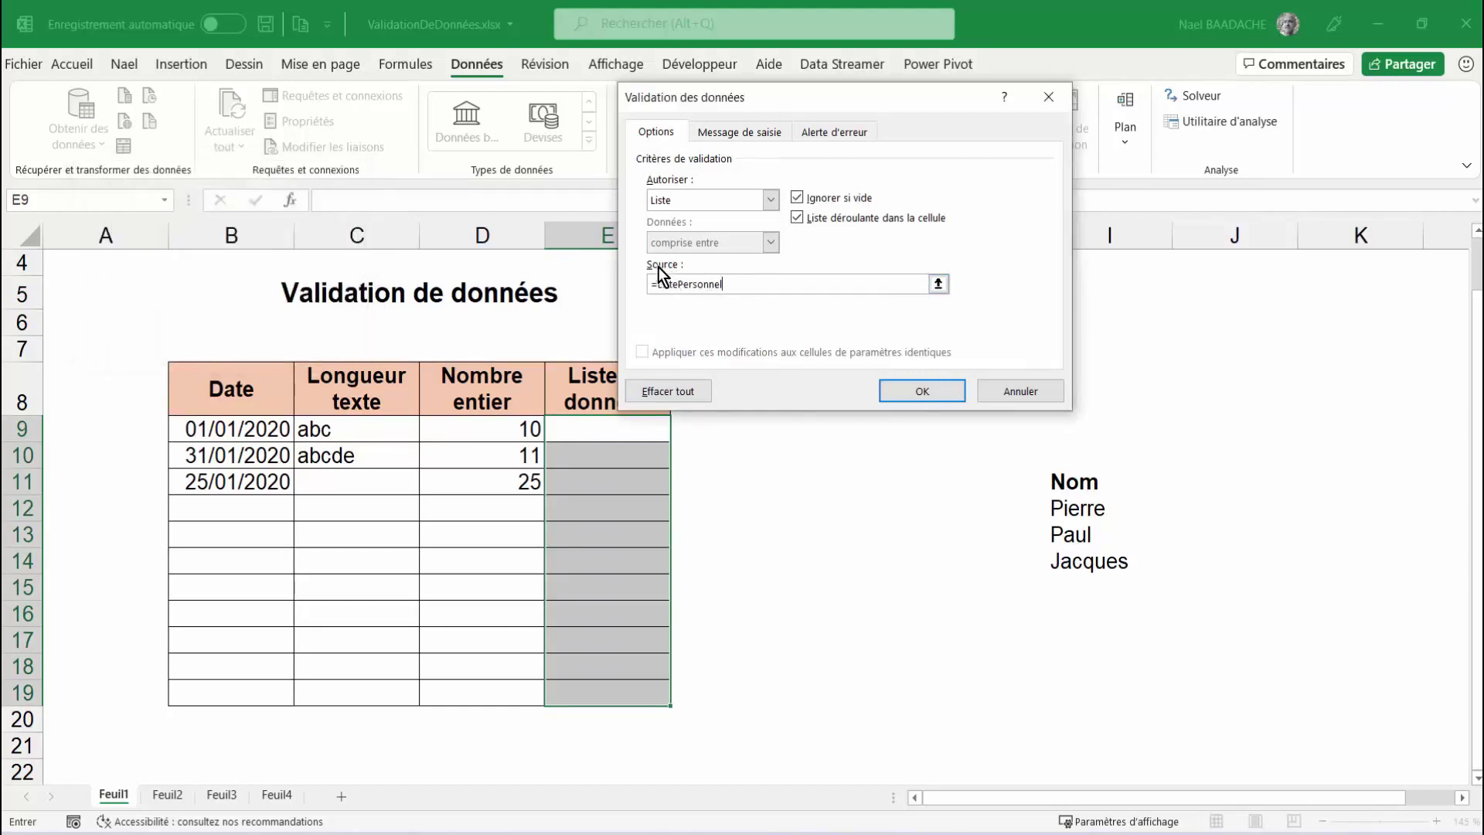
{"action": "left_click", "coordinate": [926, 396]}
{"action": "left_click", "coordinate": [646, 431]}
- Test E9's drop-down, then enter Annie in I15 below Jacques
{"action": "left_click", "coordinate": [680, 431]}
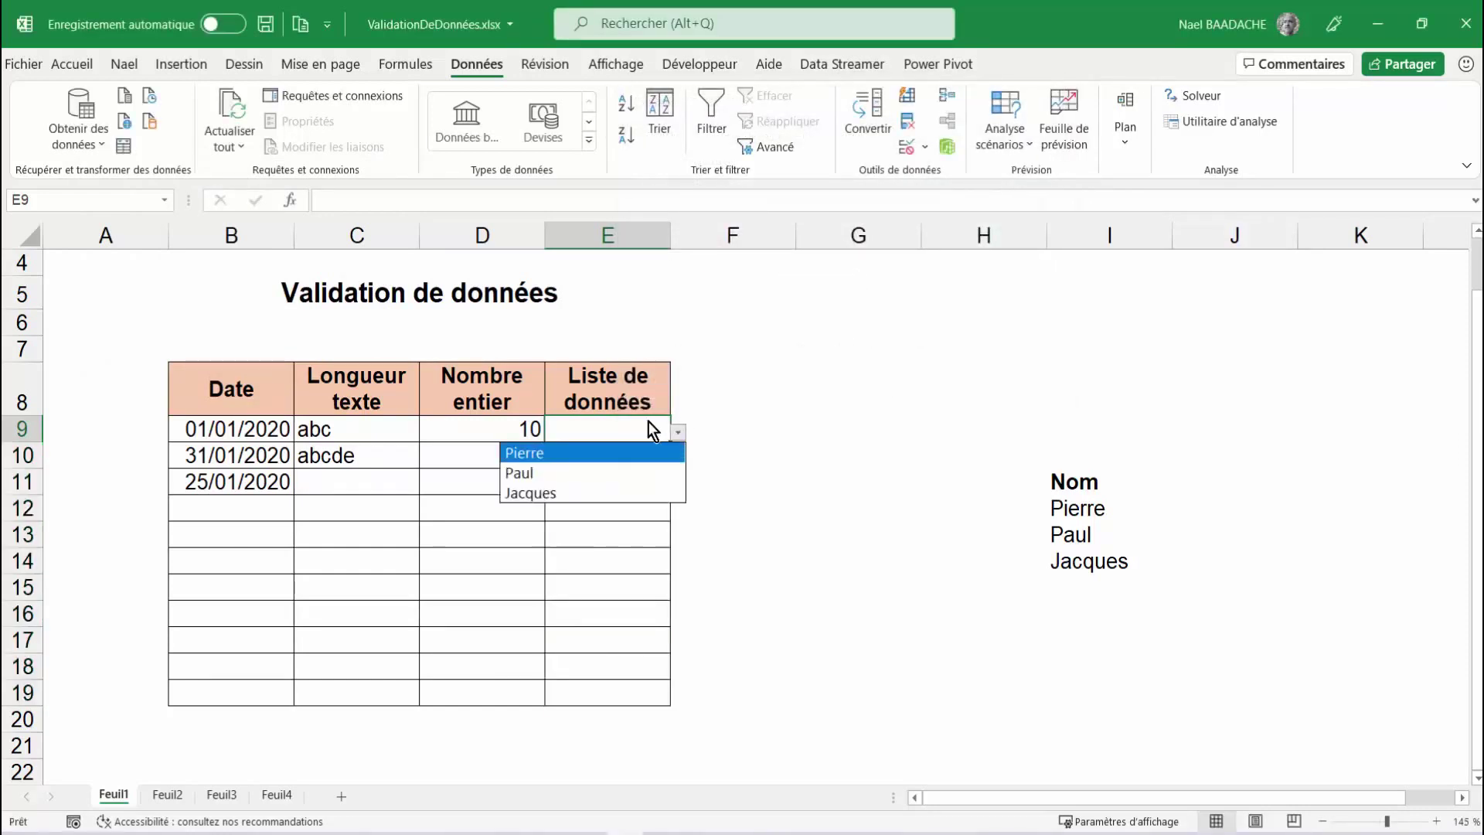
{"action": "key", "text": "Escape"}
{"action": "left_click", "coordinate": [1078, 580]}
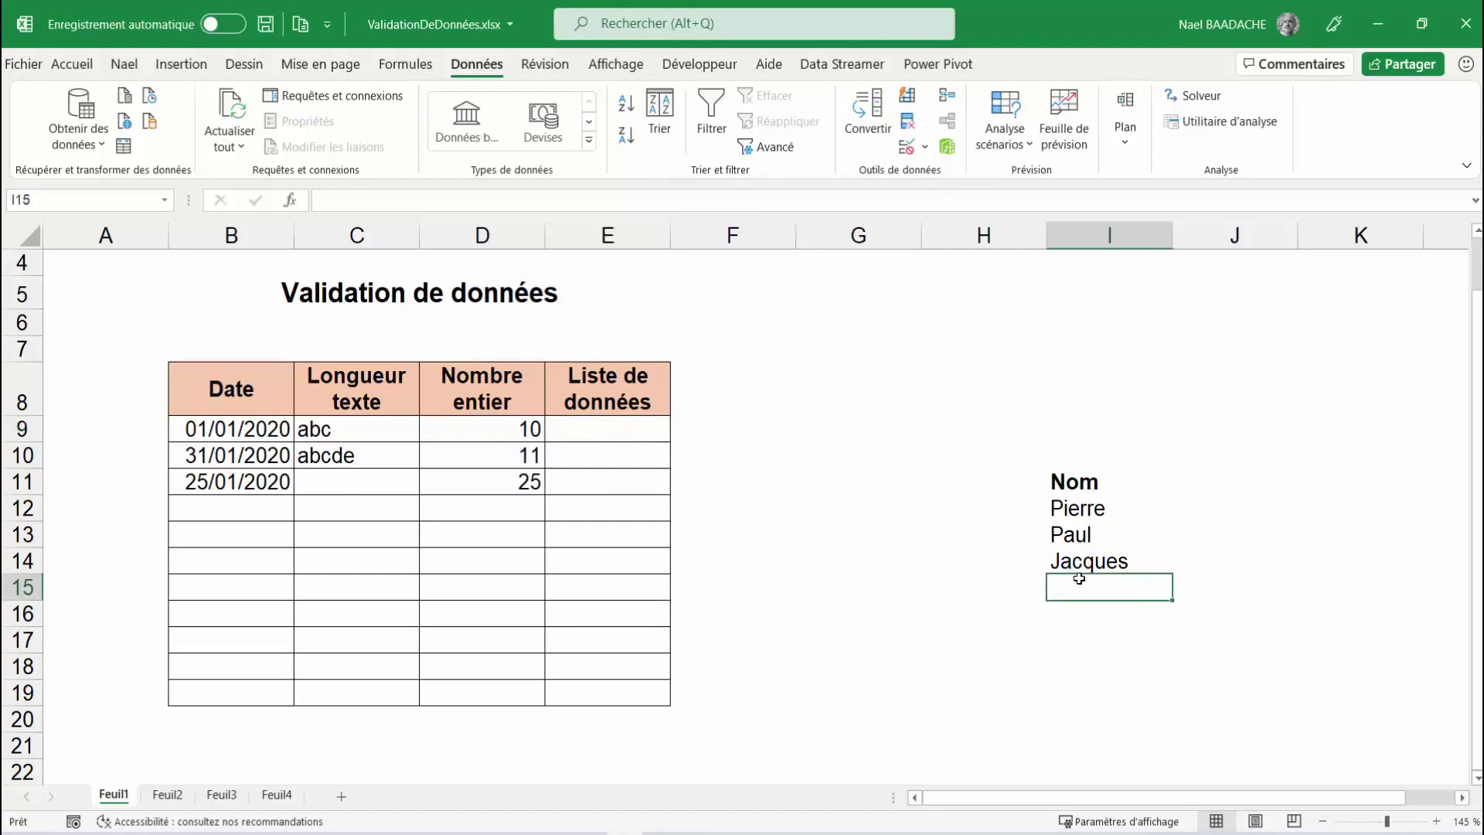
{"action": "type", "text": "Annie"}
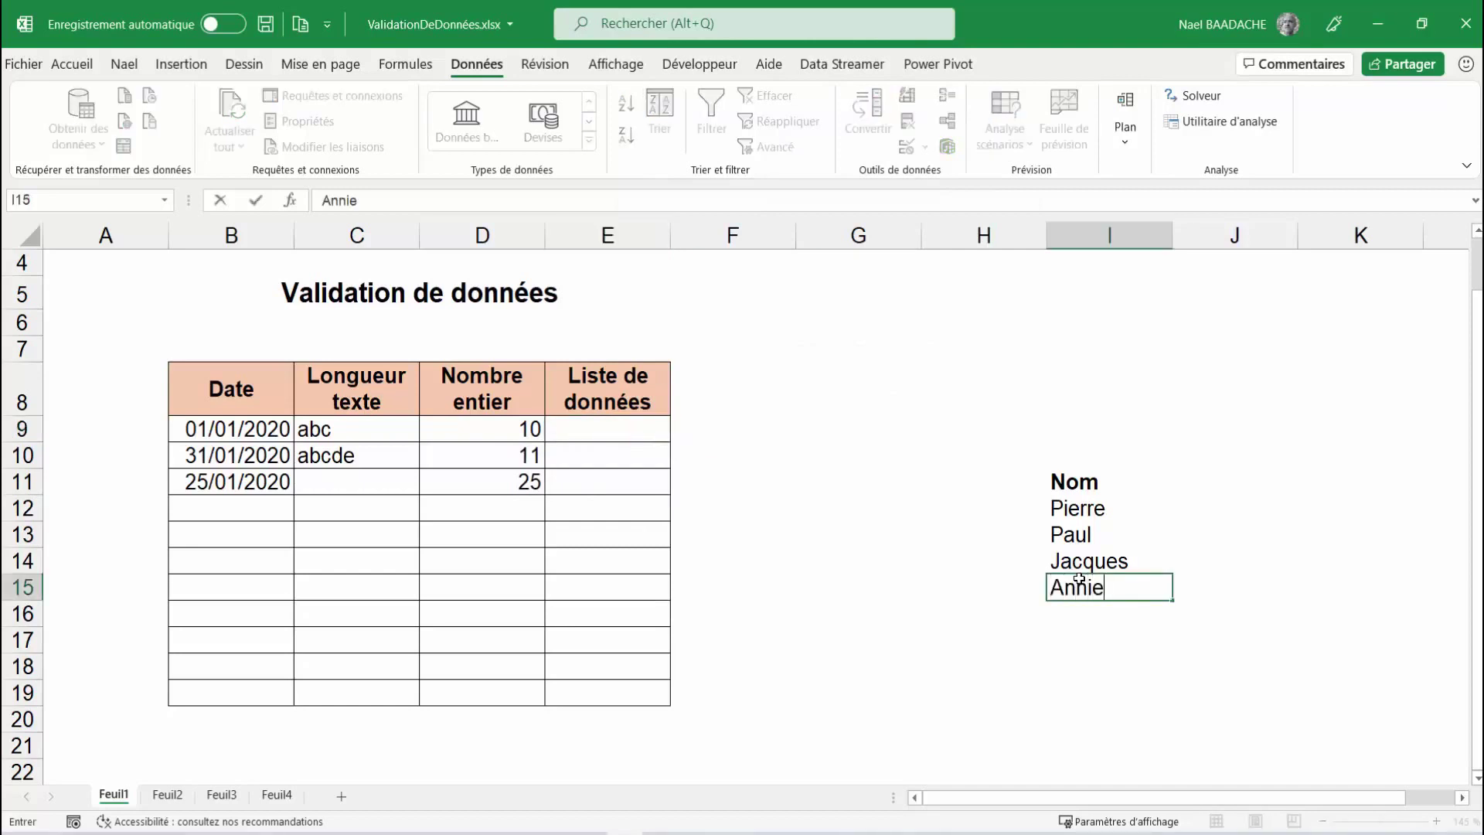
{"action": "key", "text": "Return"}
- Recheck E9's drop-down for Annie, then switch to sheet Feuil2
{"action": "left_click", "coordinate": [603, 435]}
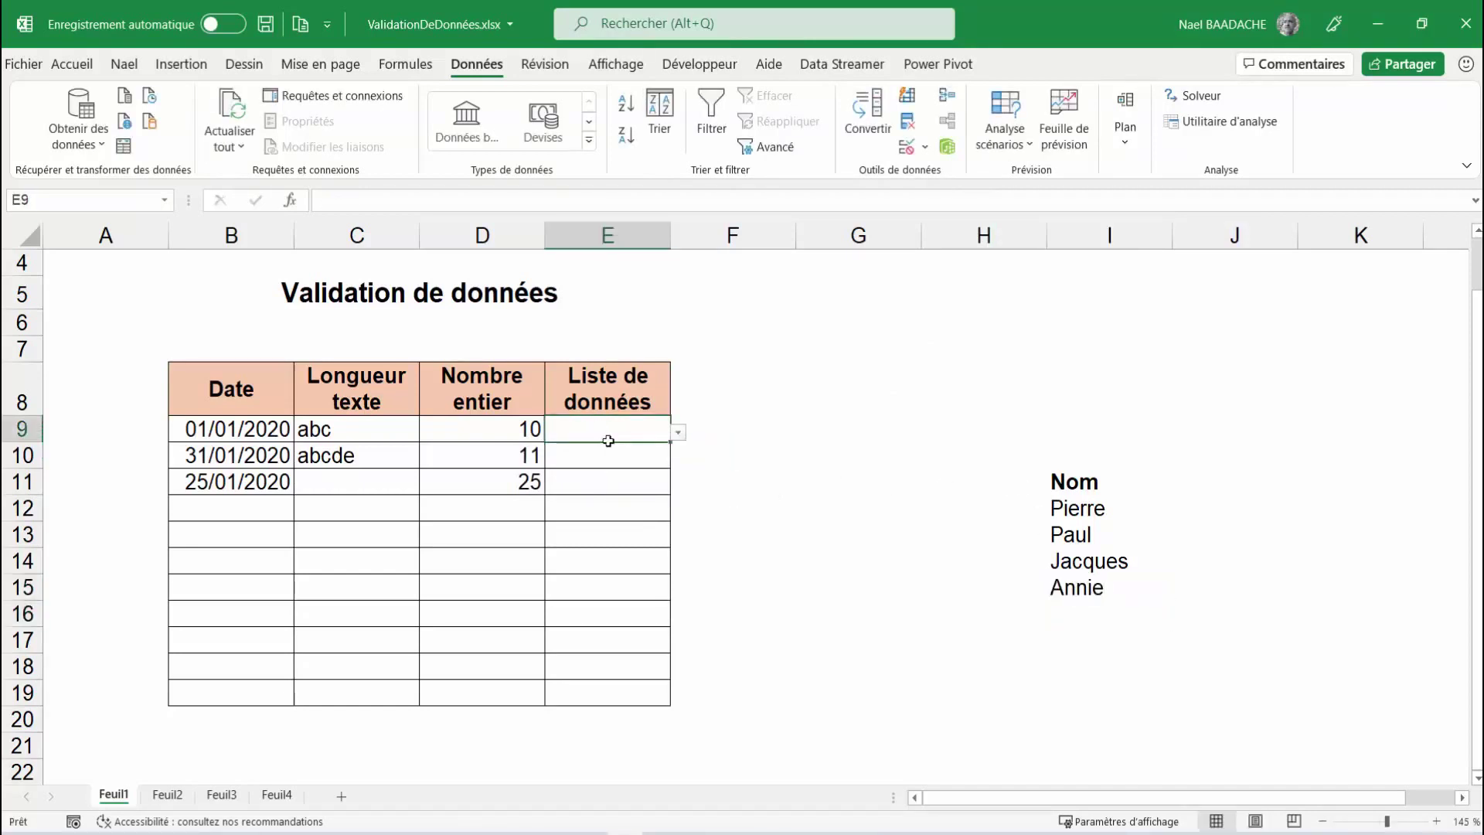
{"action": "left_click", "coordinate": [677, 433]}
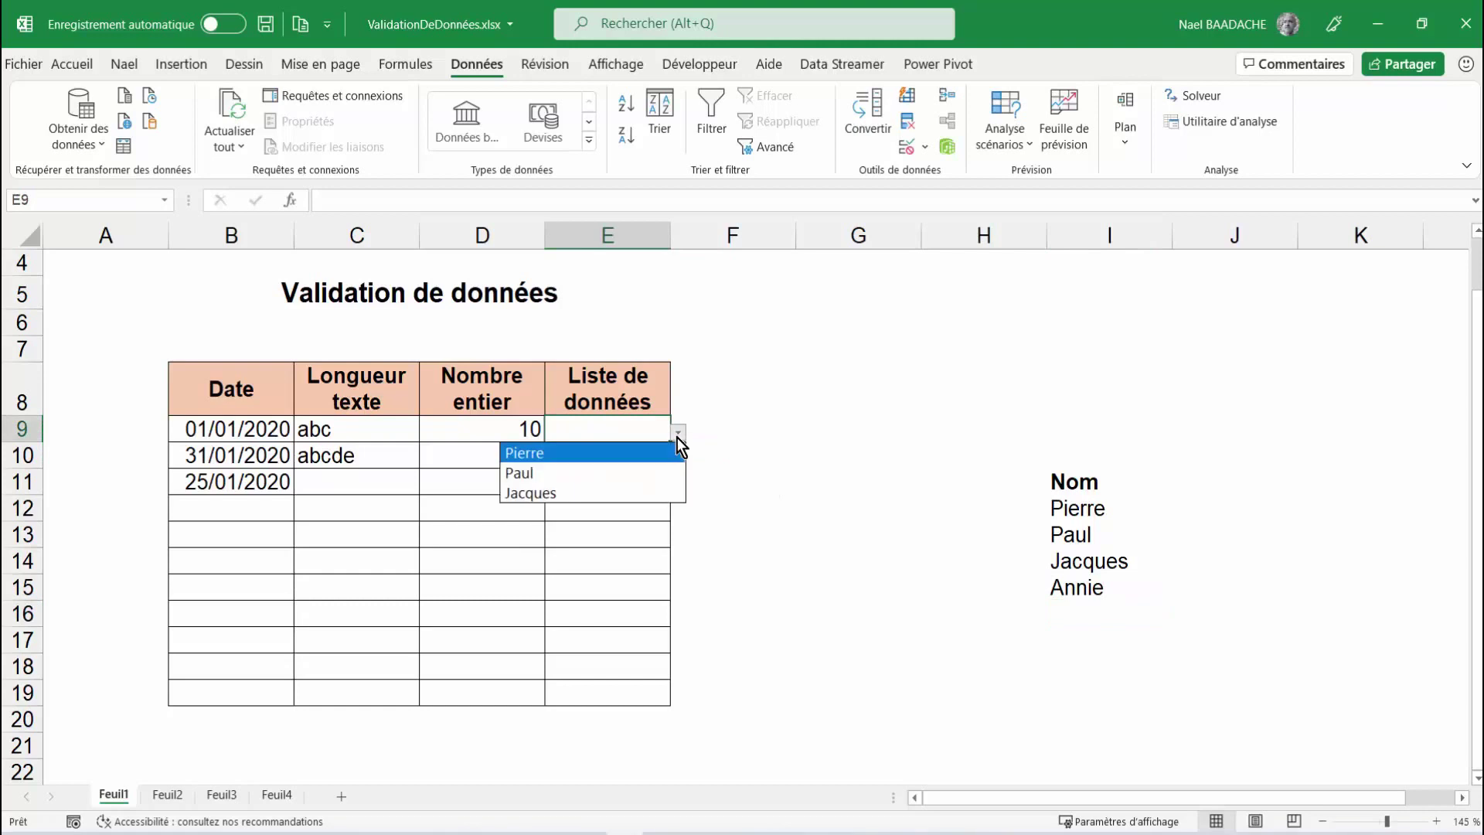
{"action": "left_click", "coordinate": [887, 540]}
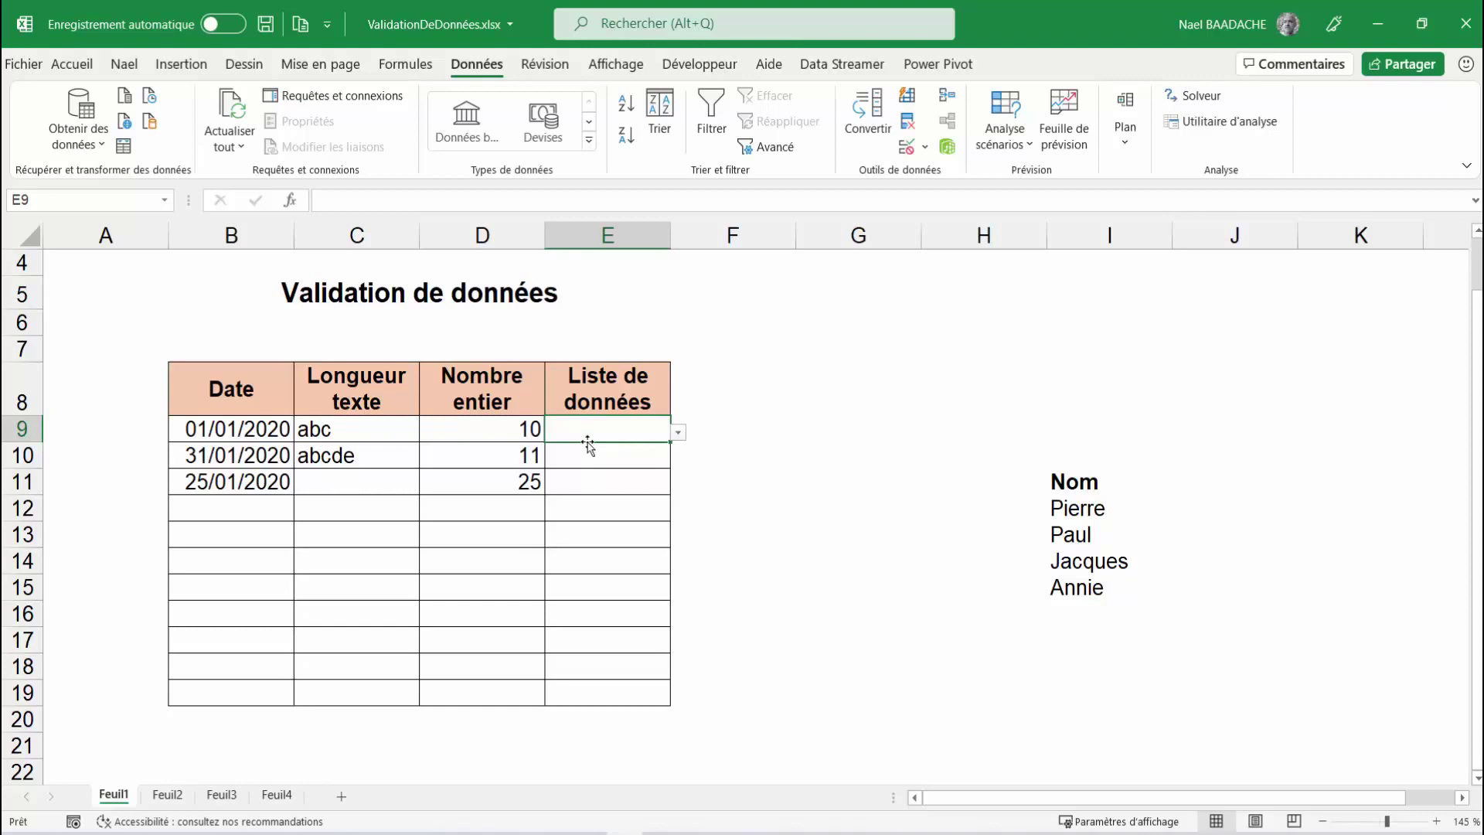
{"action": "left_click", "coordinate": [167, 794]}
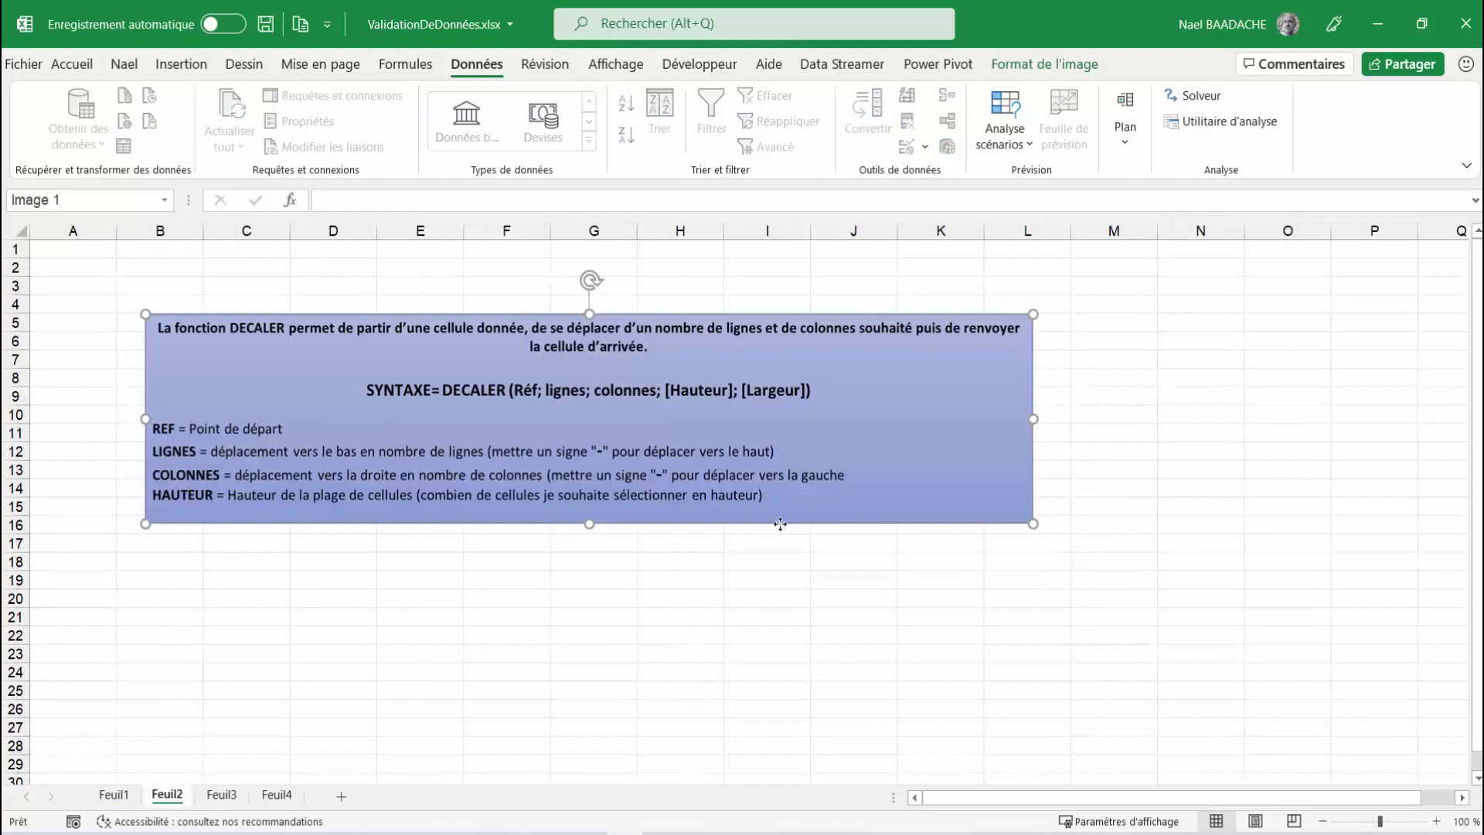
{"action": "key", "text": "Delete"}
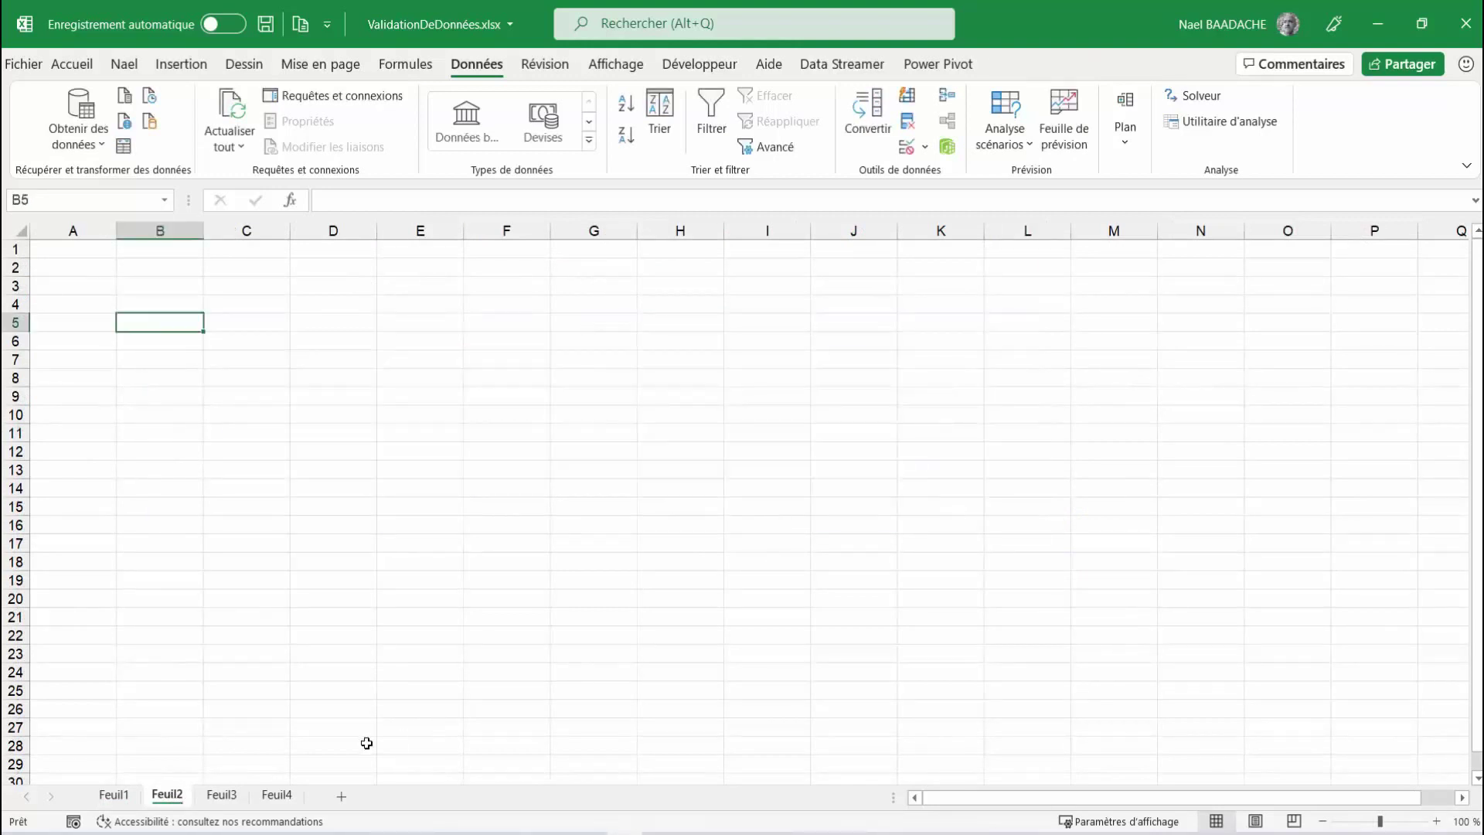
{"action": "left_click", "coordinate": [114, 795]}
{"action": "left_click", "coordinate": [352, 674]}
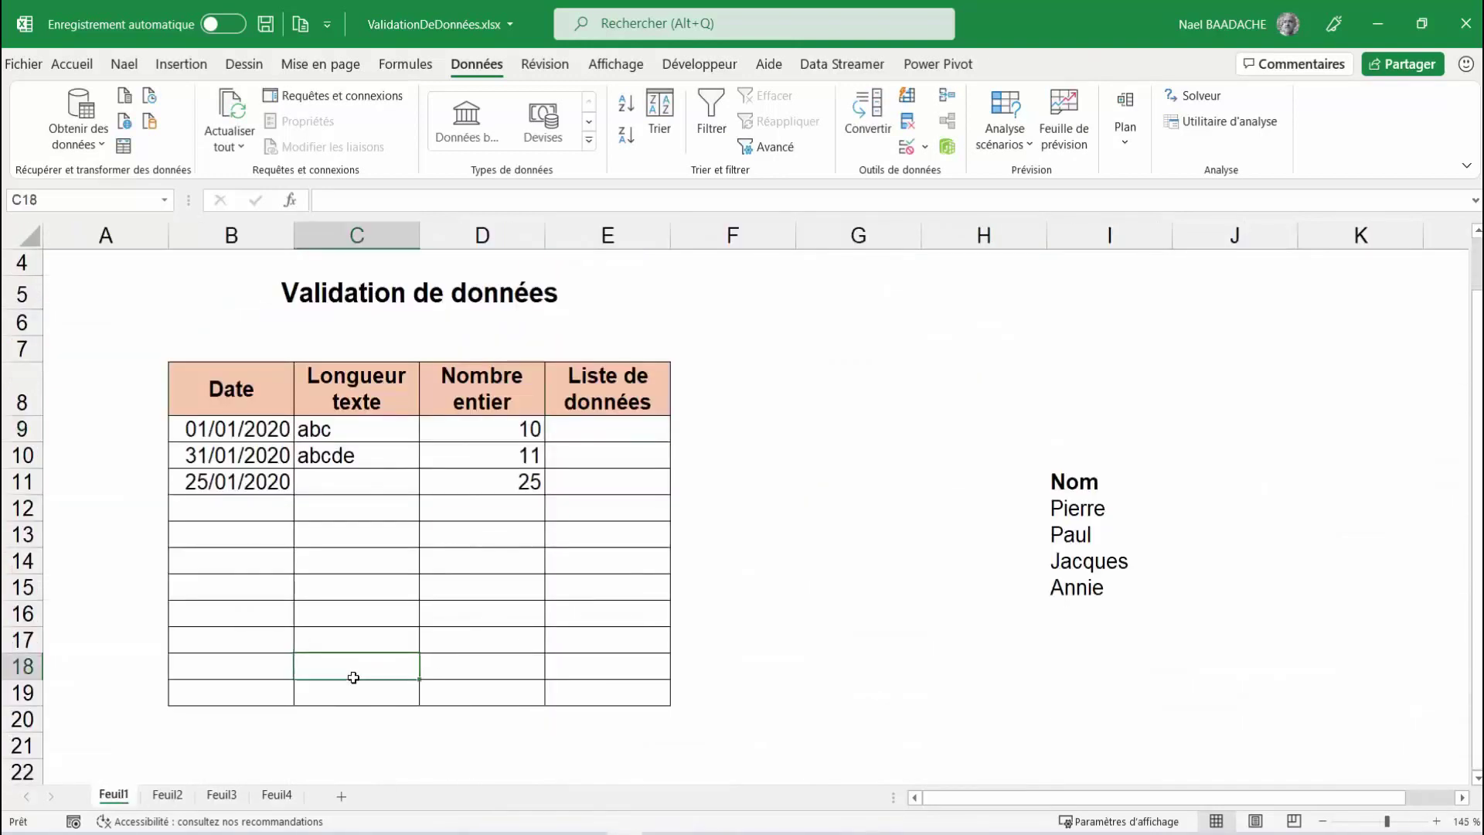
{"action": "key", "text": "ctrl+v"}
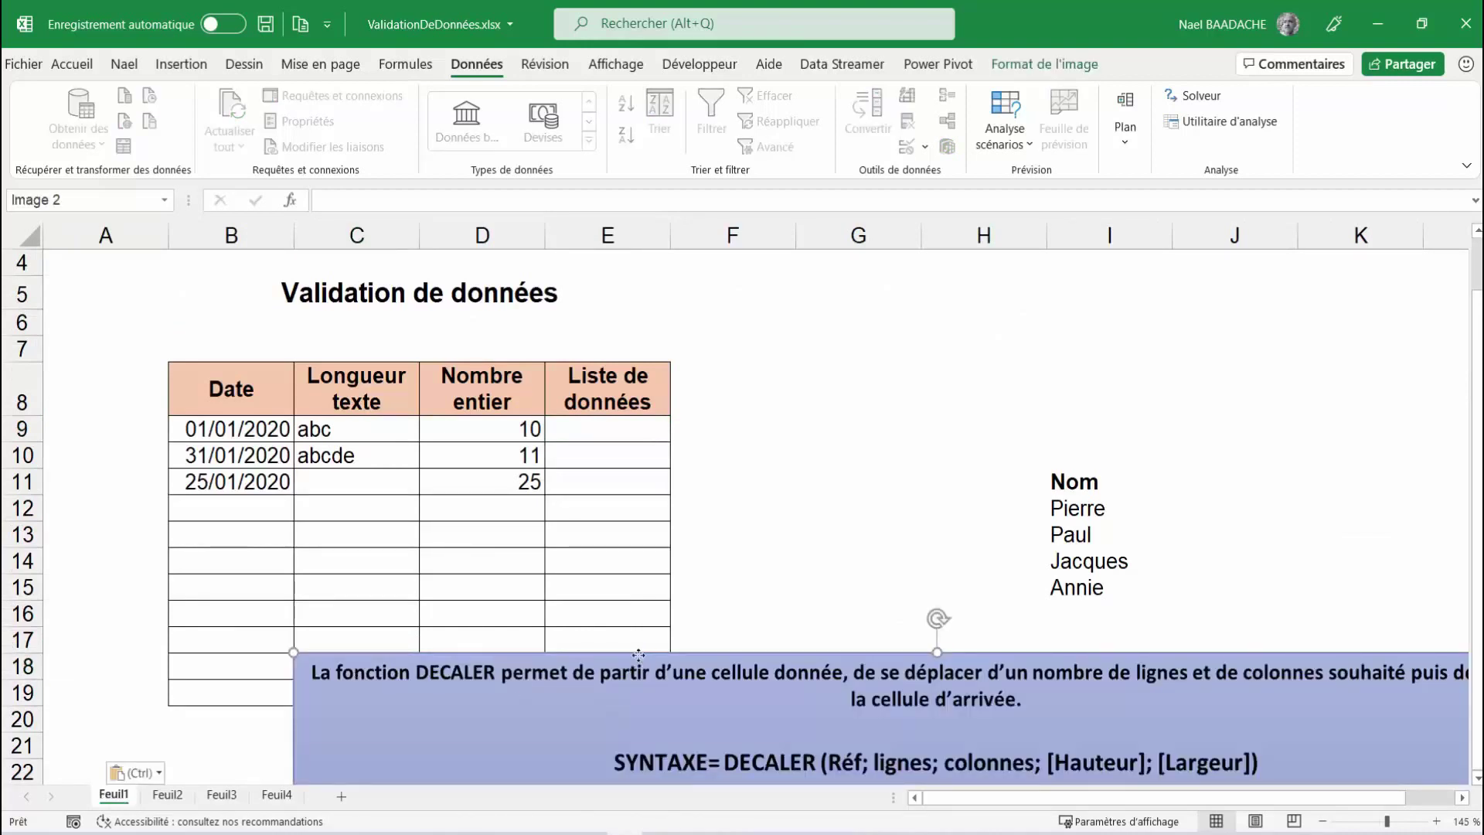
{"action": "left_click_drag", "start_coordinate": [399, 657], "coordinate": [443, 517]}
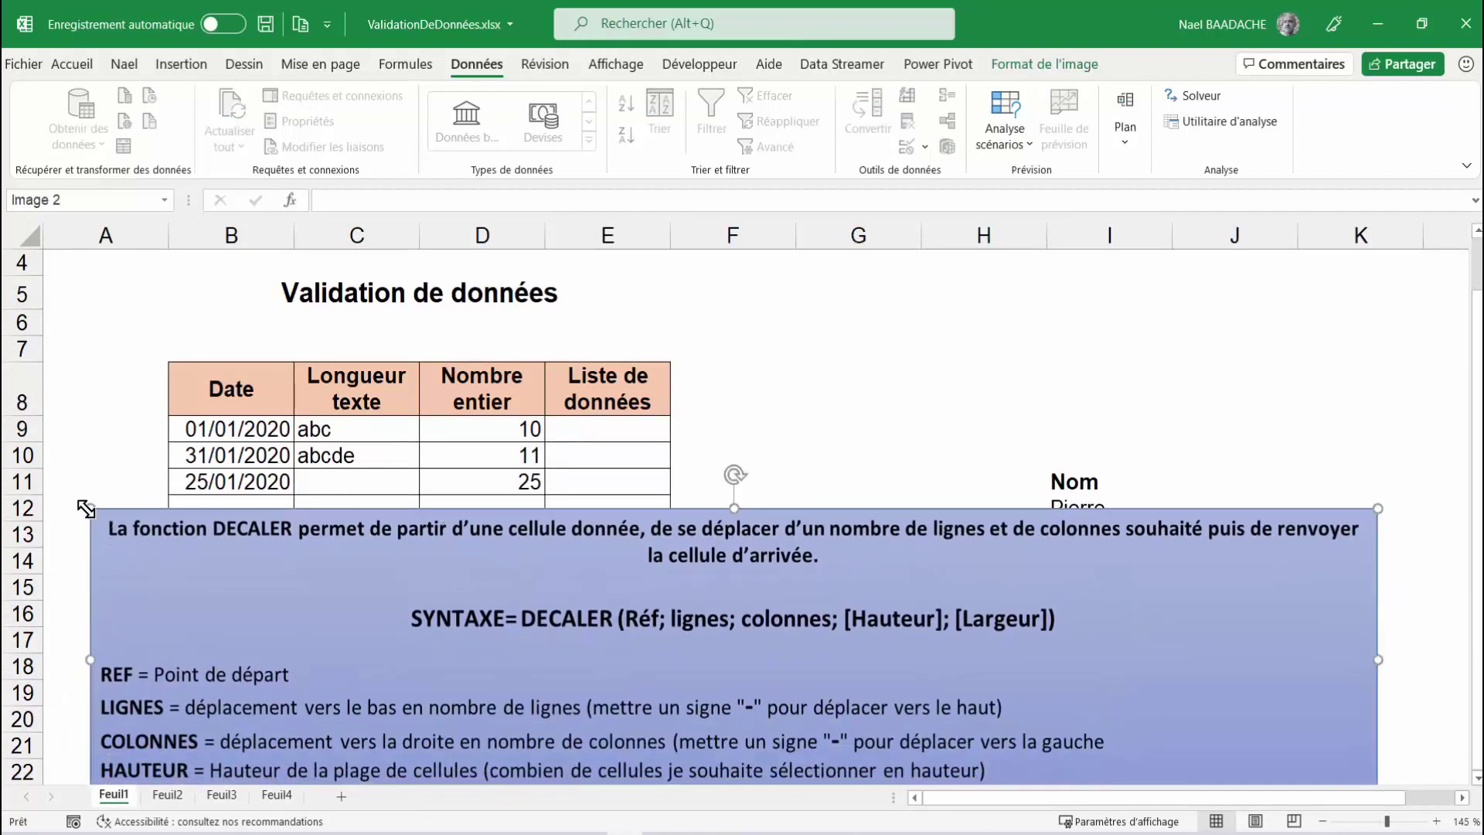
{"action": "left_click_drag", "start_coordinate": [91, 512], "coordinate": [360, 658]}
{"action": "left_click_drag", "start_coordinate": [633, 687], "coordinate": [325, 641]}
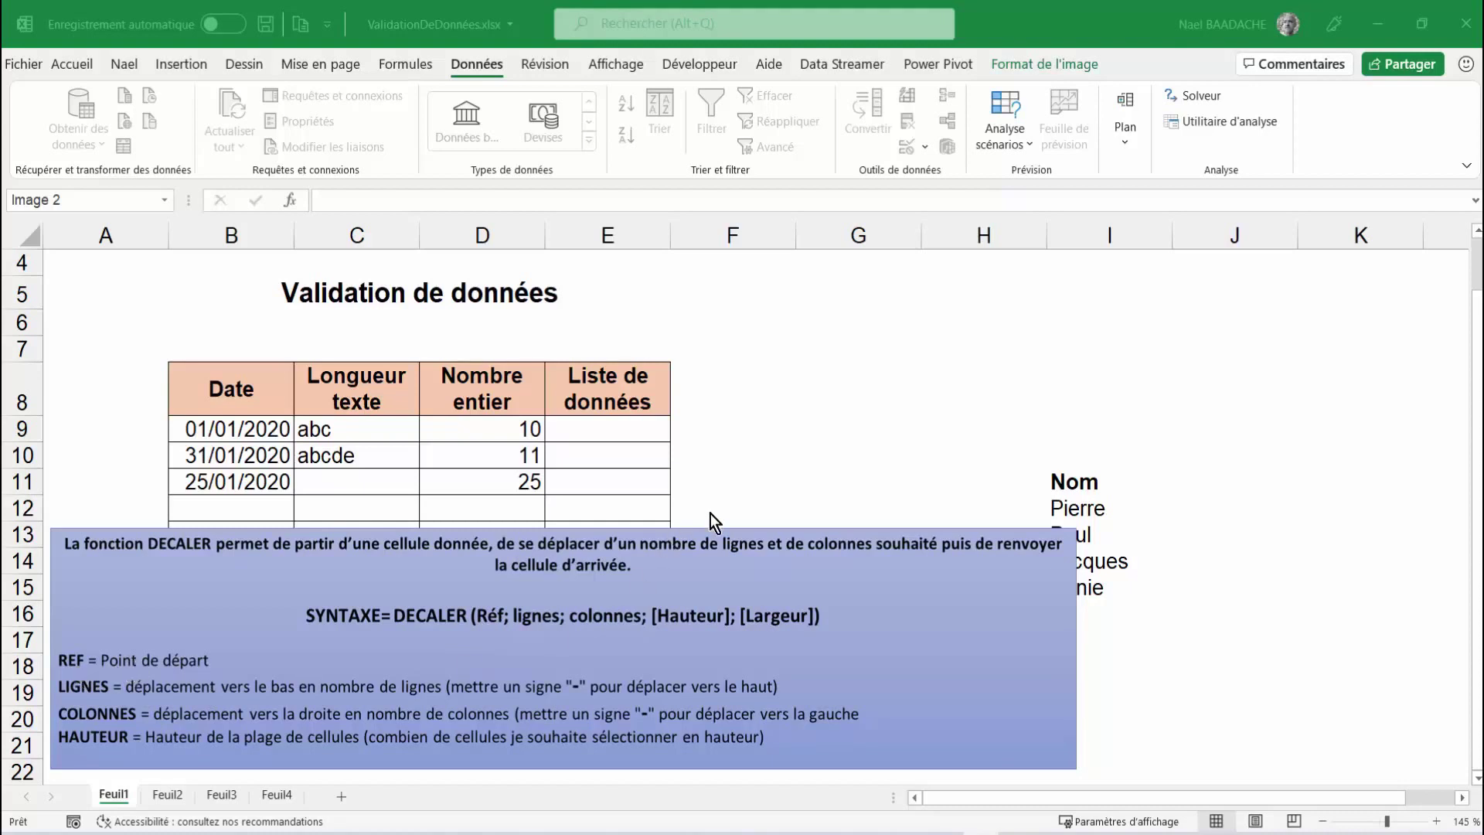
{"action": "left_click", "coordinate": [661, 536]}
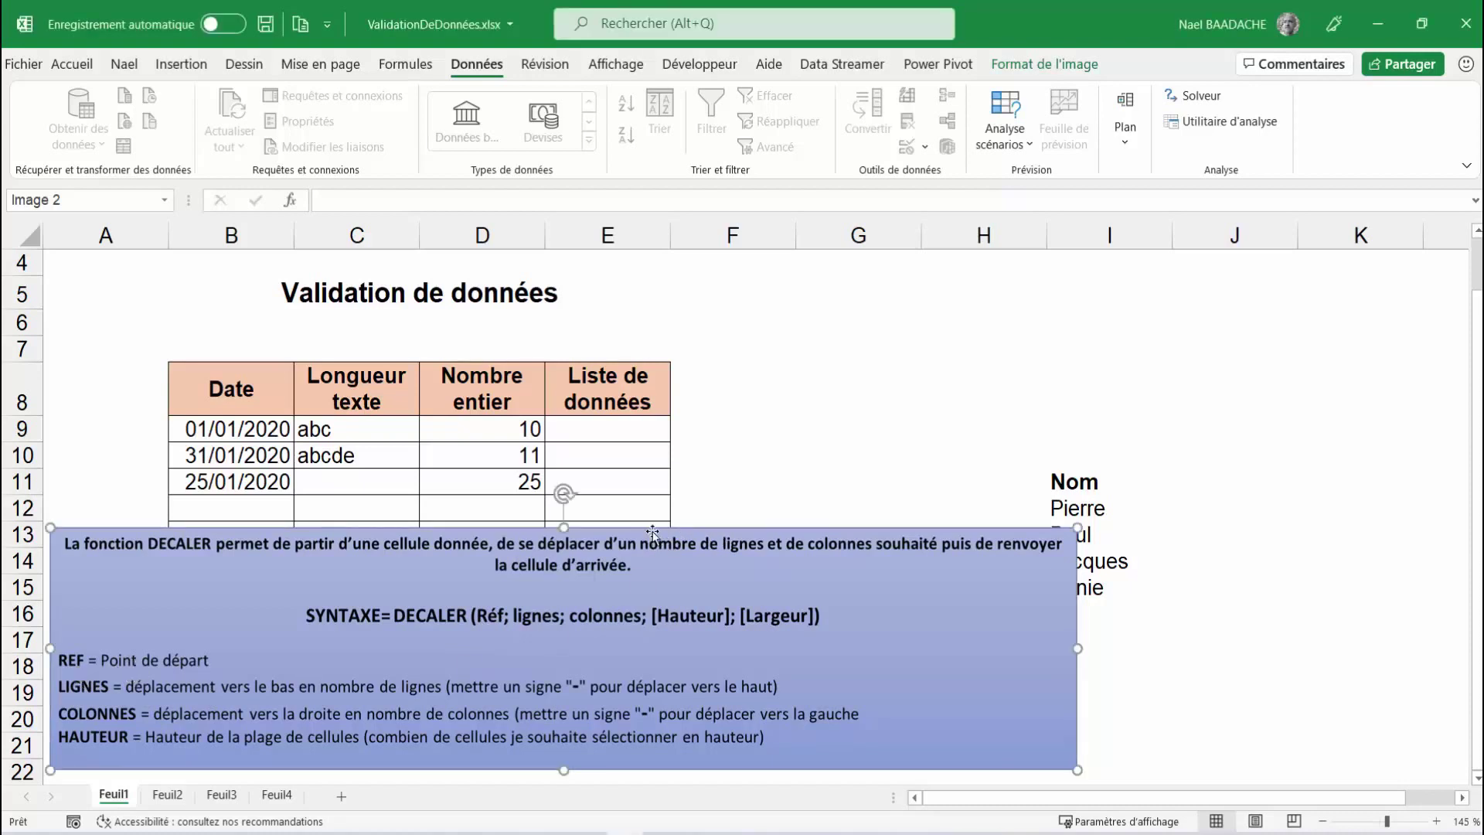
{"action": "left_click_drag", "start_coordinate": [653, 533], "coordinate": [646, 564]}
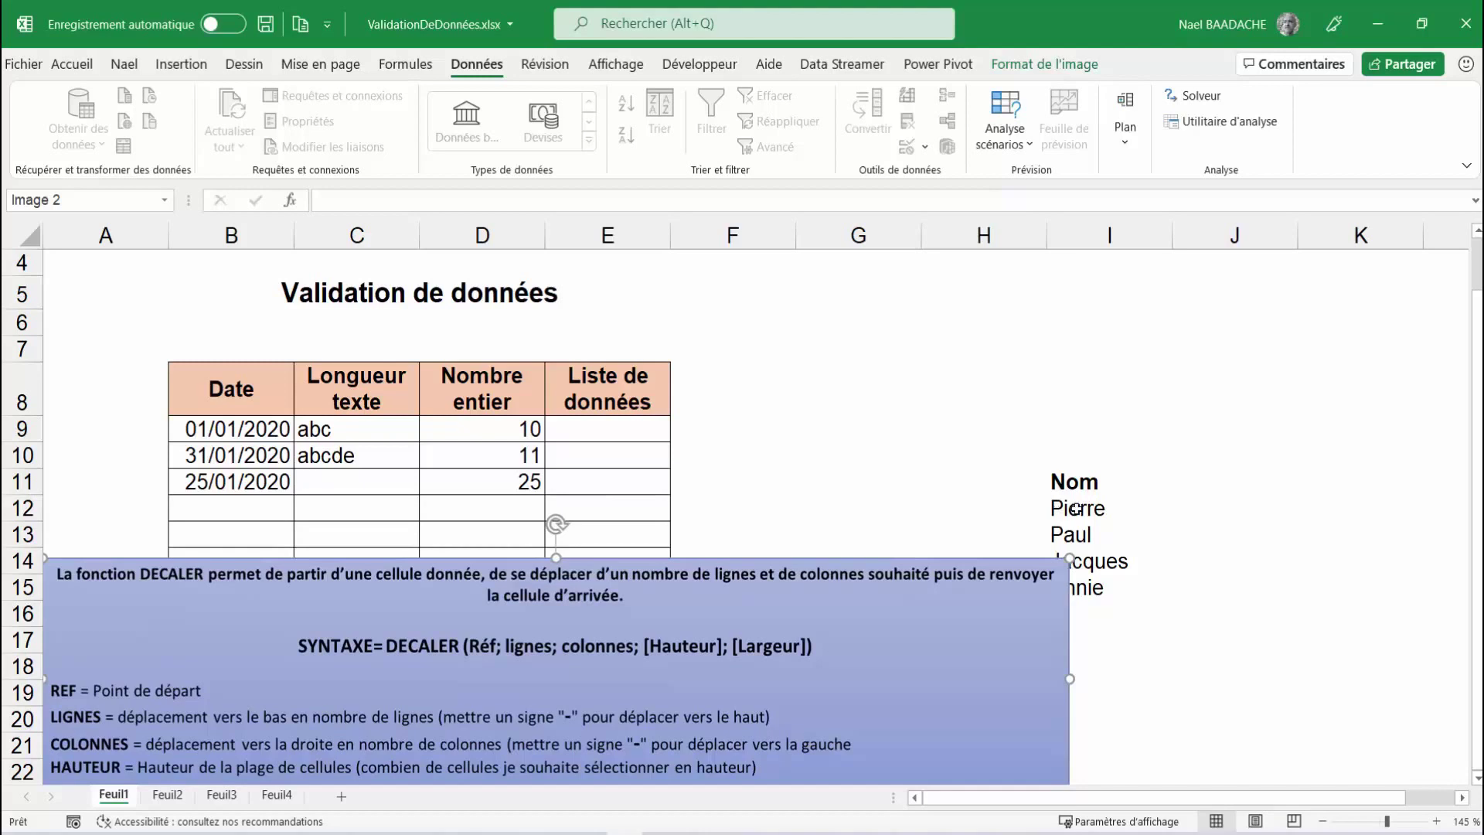
{"action": "left_click_drag", "start_coordinate": [550, 655], "coordinate": [618, 556]}
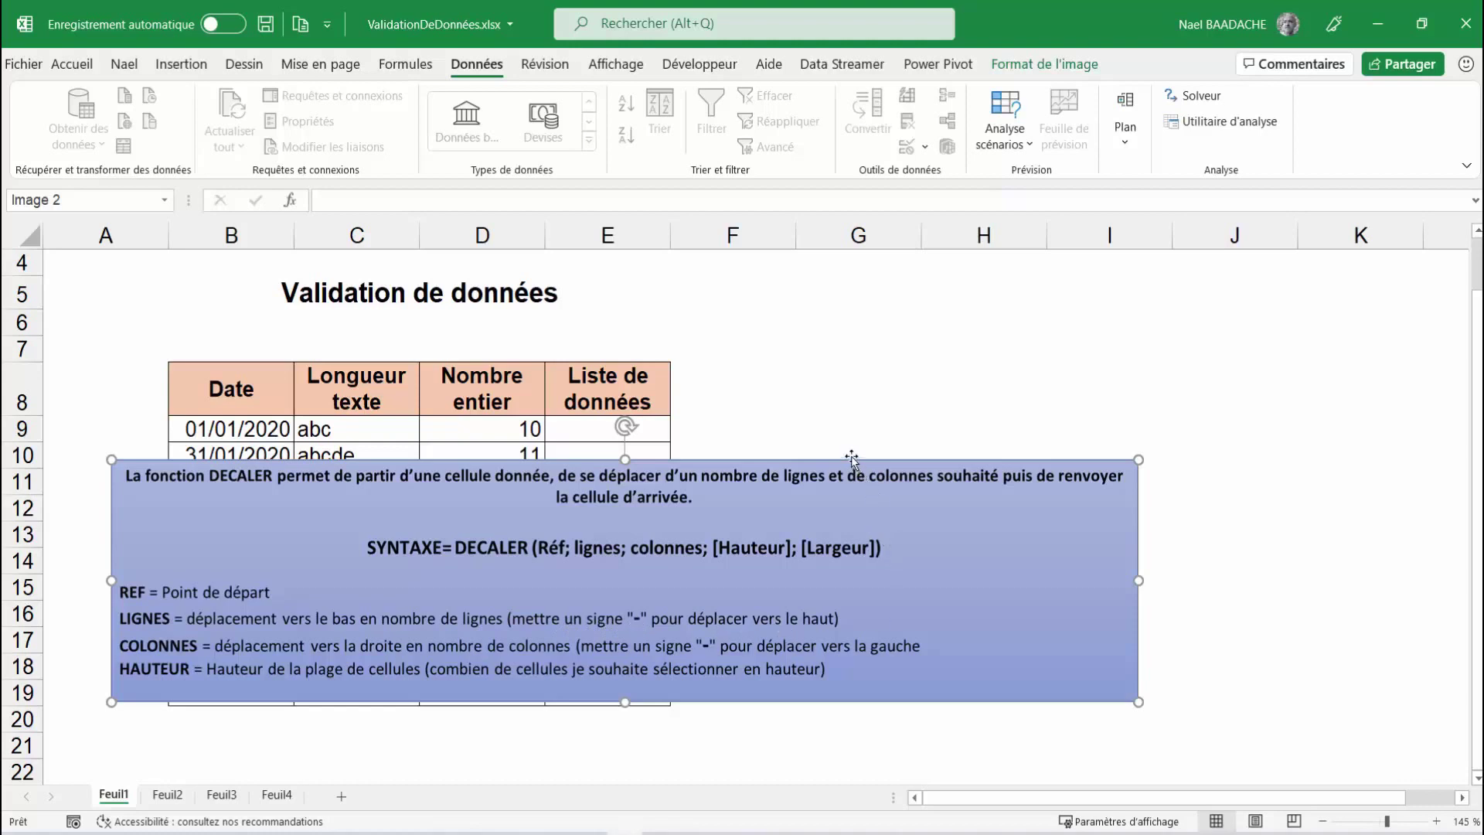
{"action": "left_click_drag", "start_coordinate": [852, 461], "coordinate": [774, 564]}
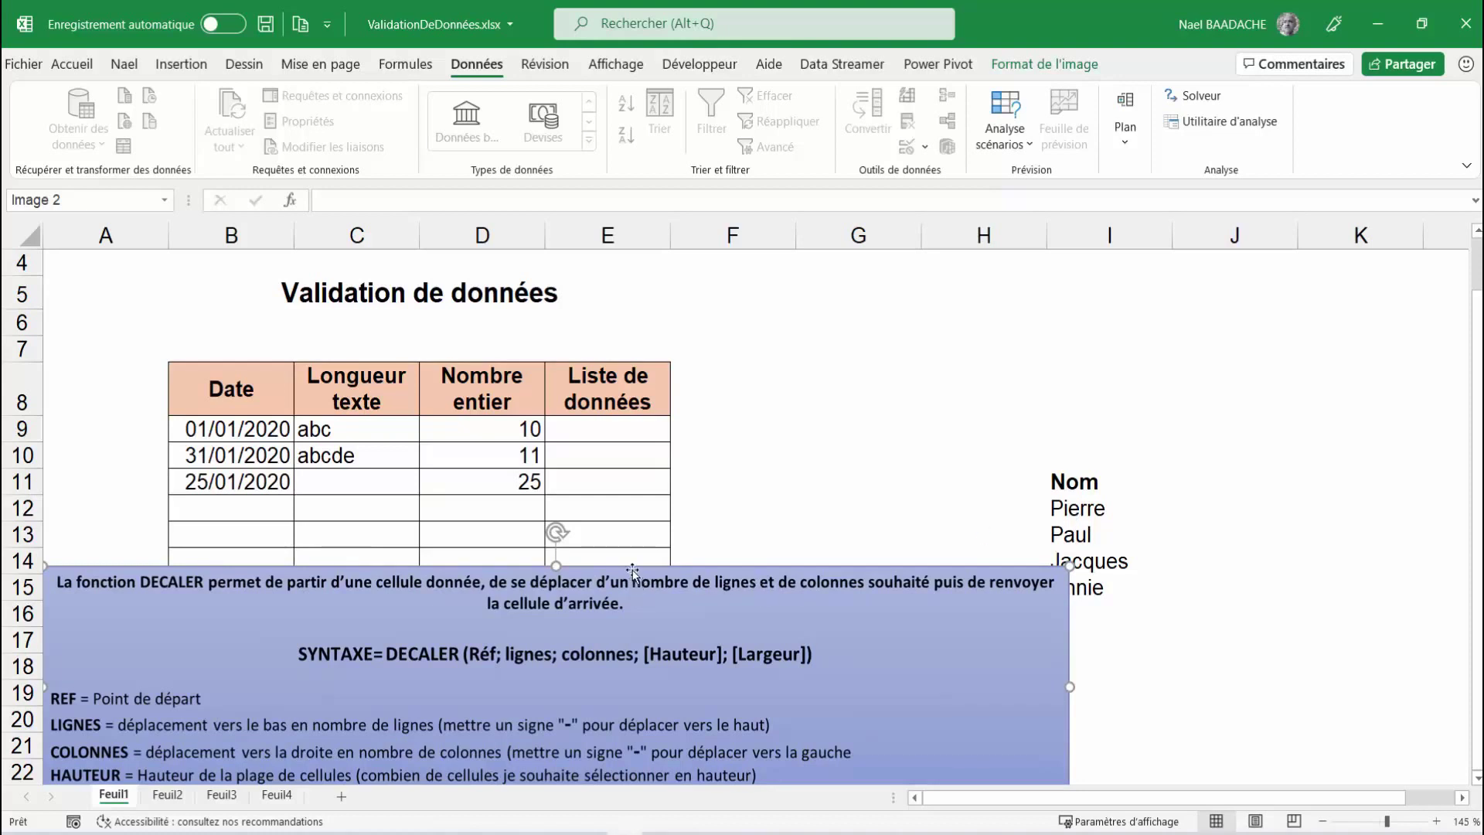
{"action": "left_click_drag", "start_coordinate": [632, 569], "coordinate": [644, 503]}
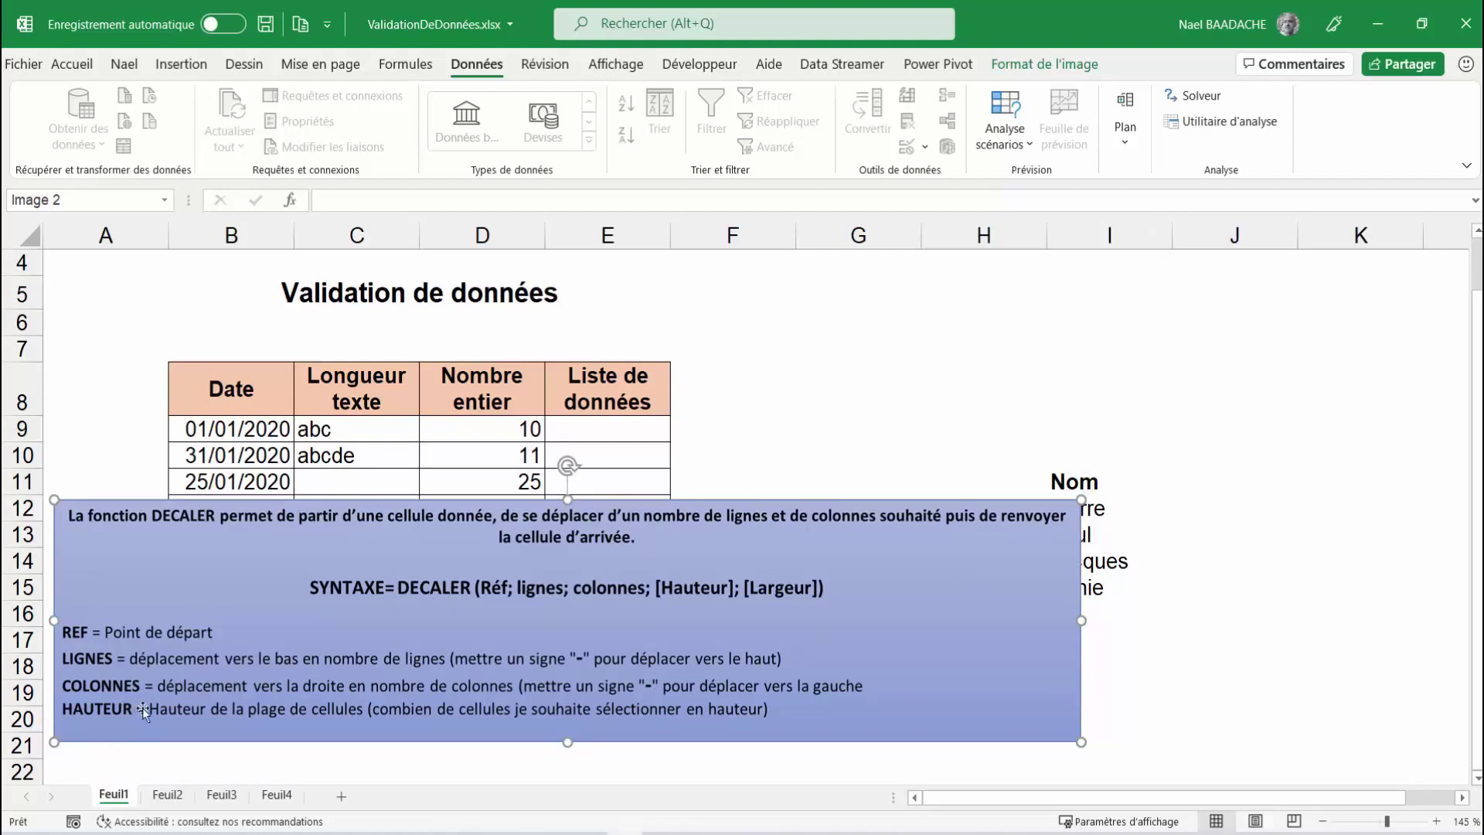
{"action": "left_click_drag", "start_coordinate": [567, 742], "coordinate": [564, 770]}
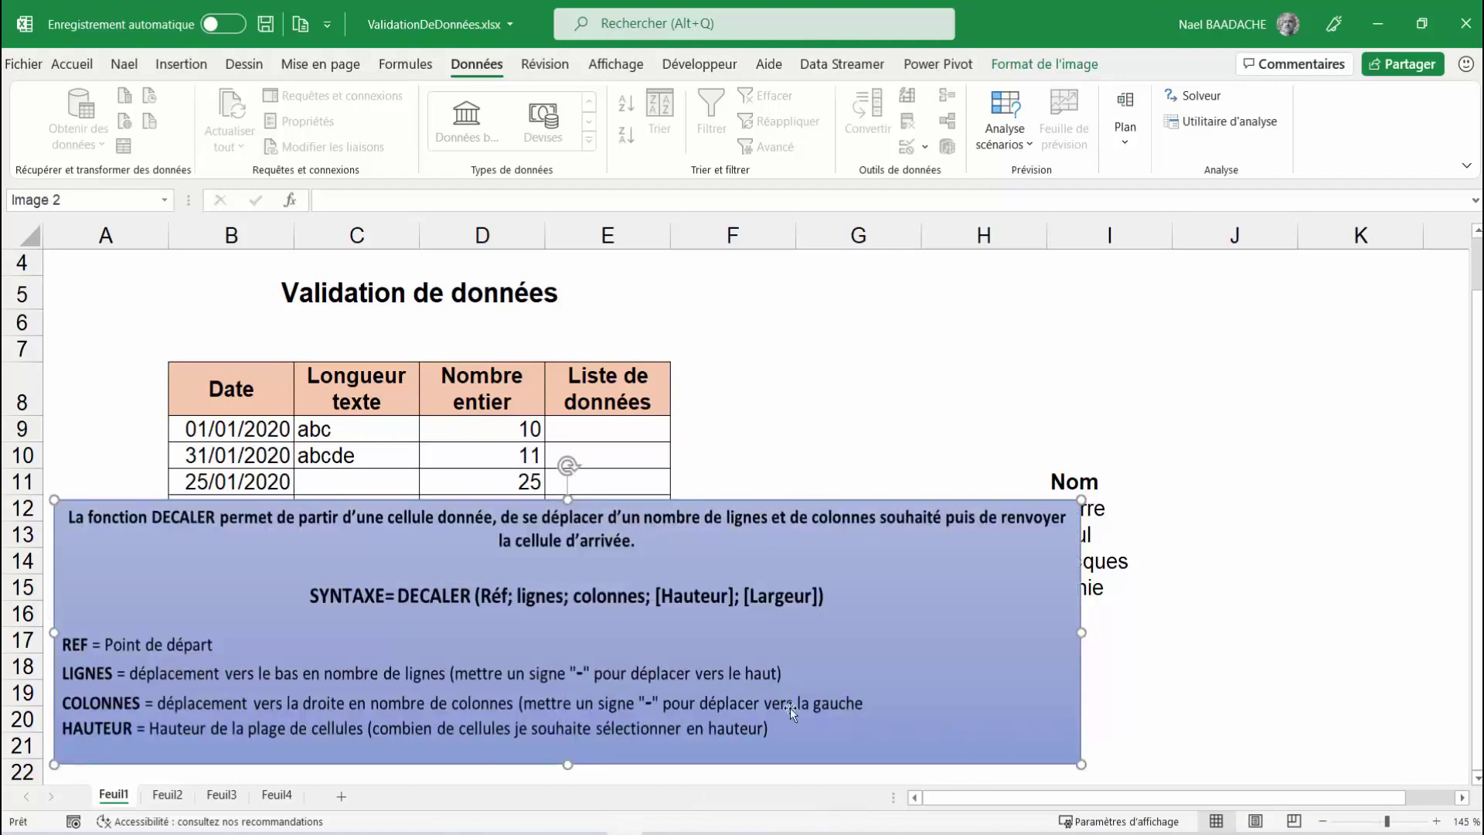
{"action": "scroll", "coordinate": [545, 634], "scroll_direction": "down", "scroll_amount": 1}
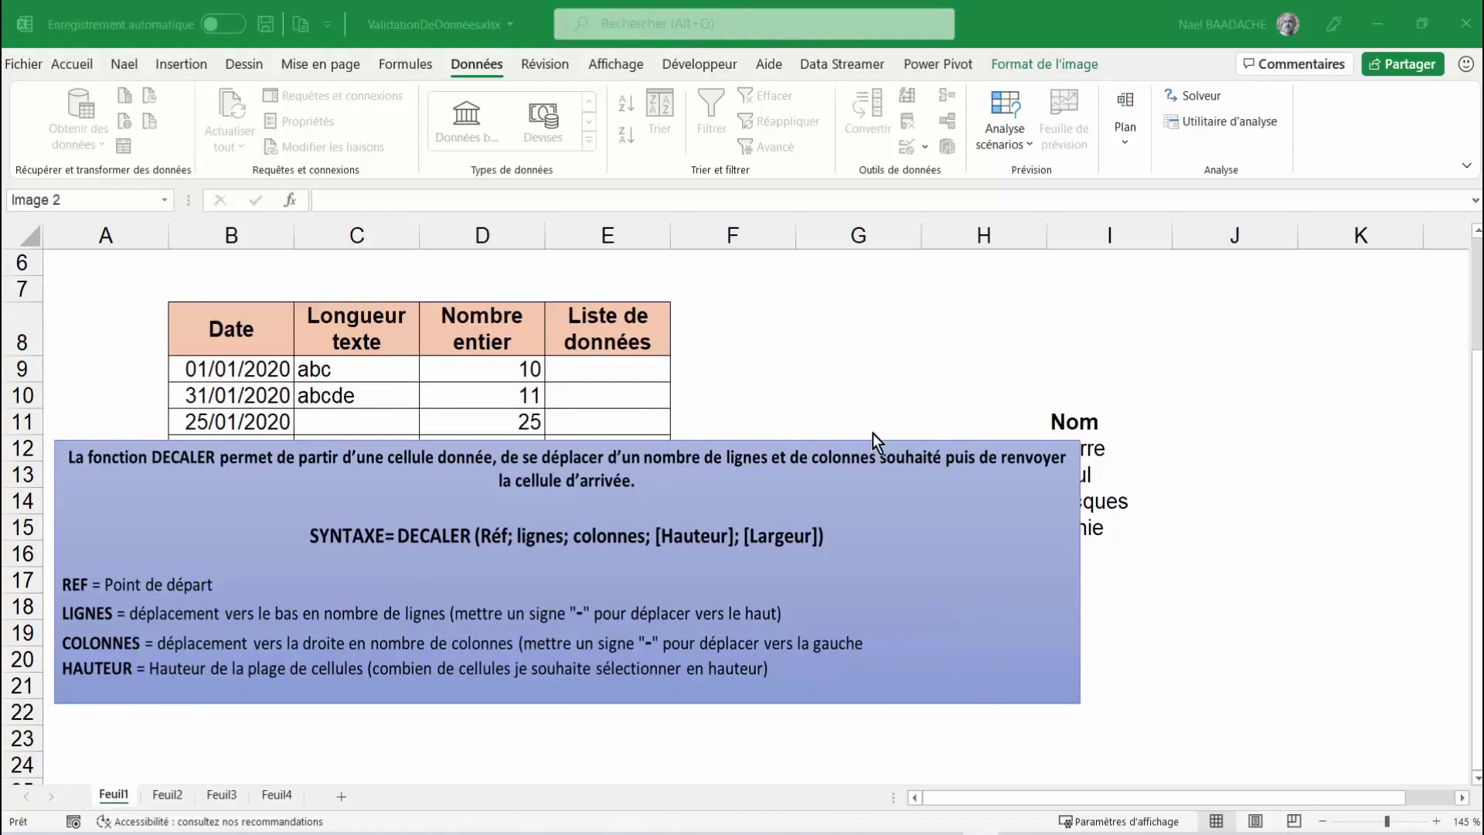
{"action": "left_click_drag", "start_coordinate": [842, 446], "coordinate": [605, 423]}
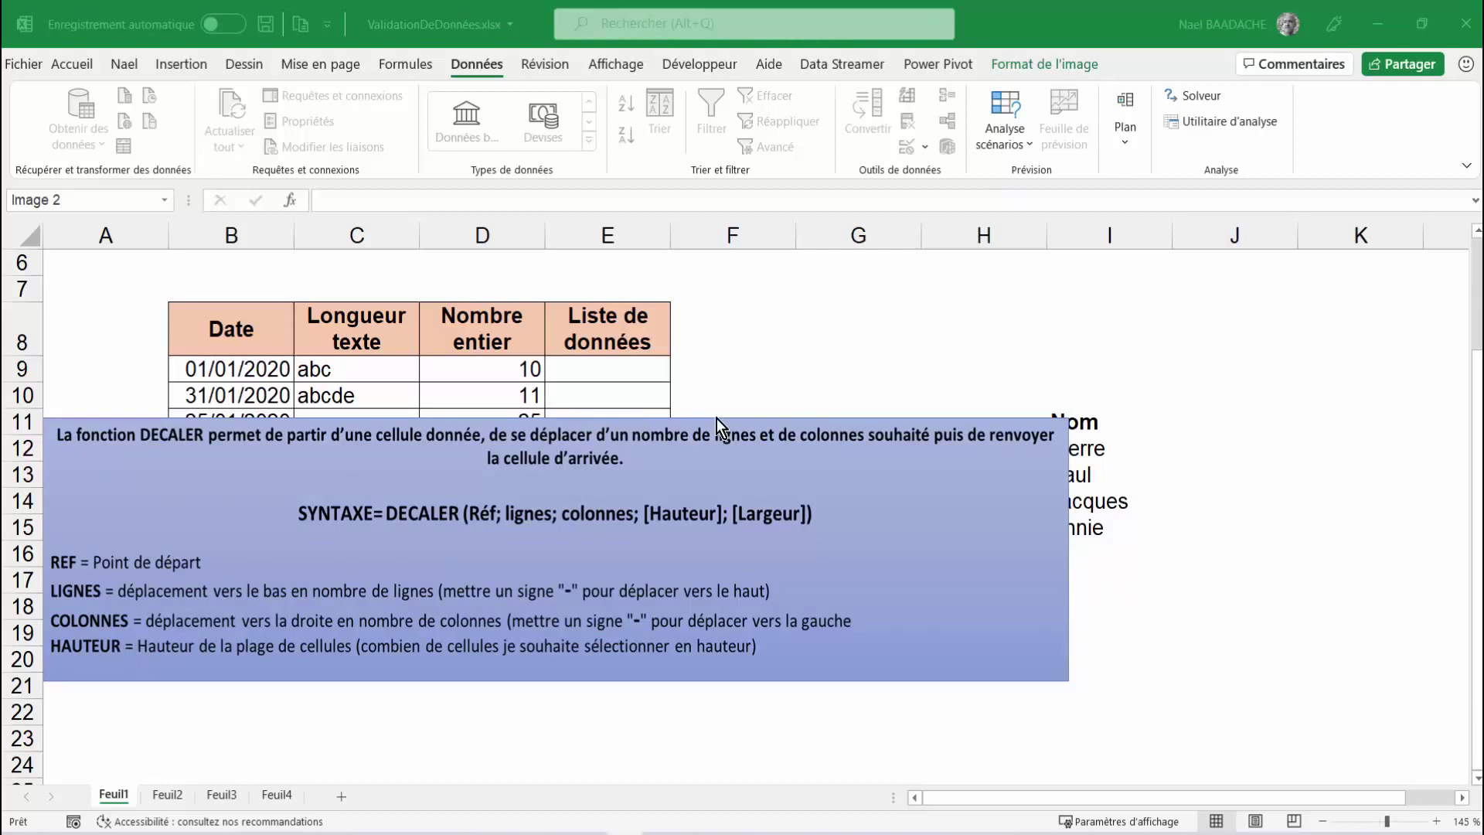
{"action": "left_click_drag", "start_coordinate": [716, 419], "coordinate": [764, 681]}
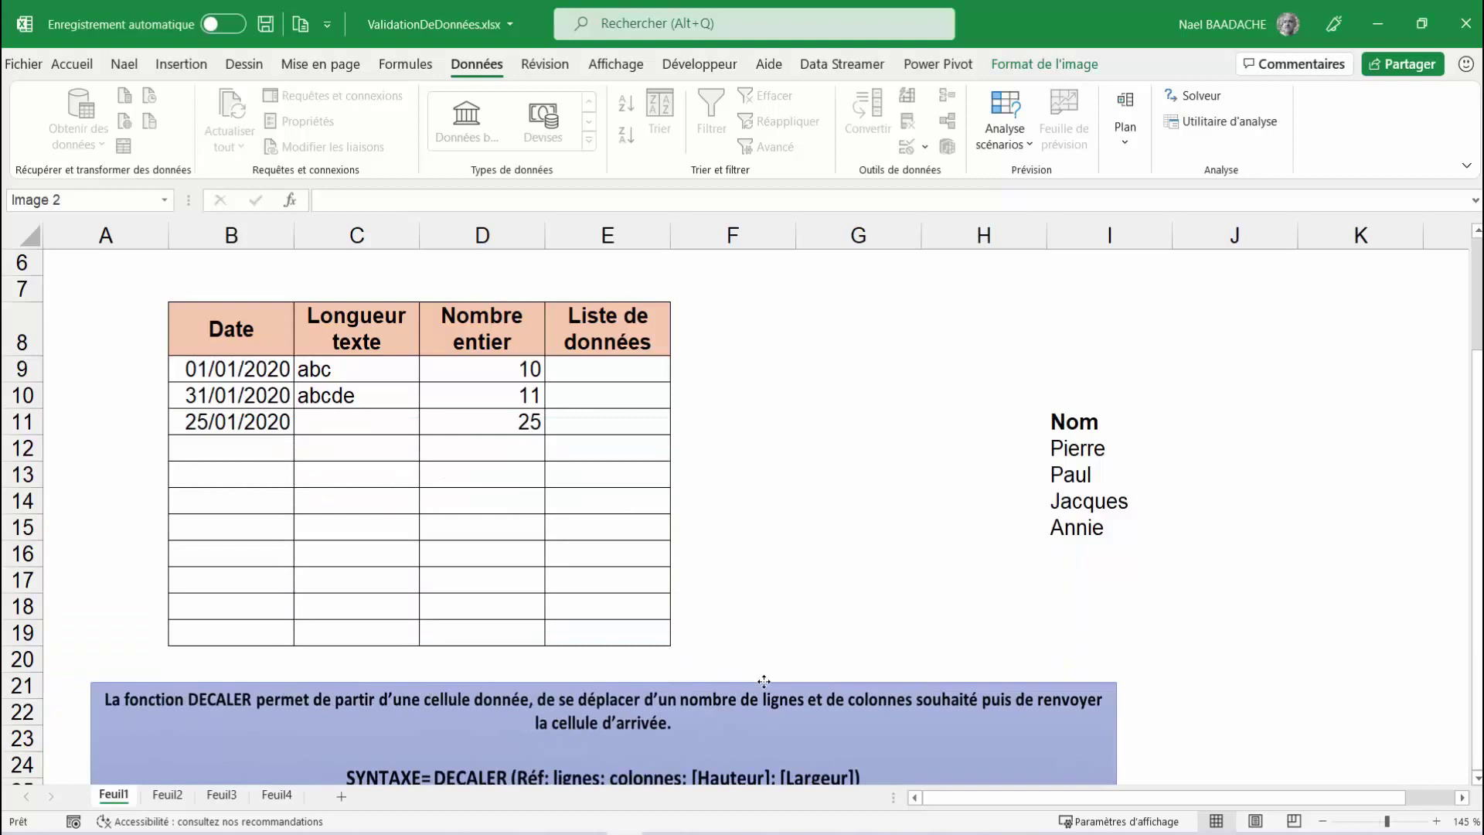
- In Name Manager, redefine ListePersonnel as =DECALER(Feuil1!$I$12;0;0;NBVAL(Feuil1!$I:$I))
{"action": "left_click", "coordinate": [405, 63]}
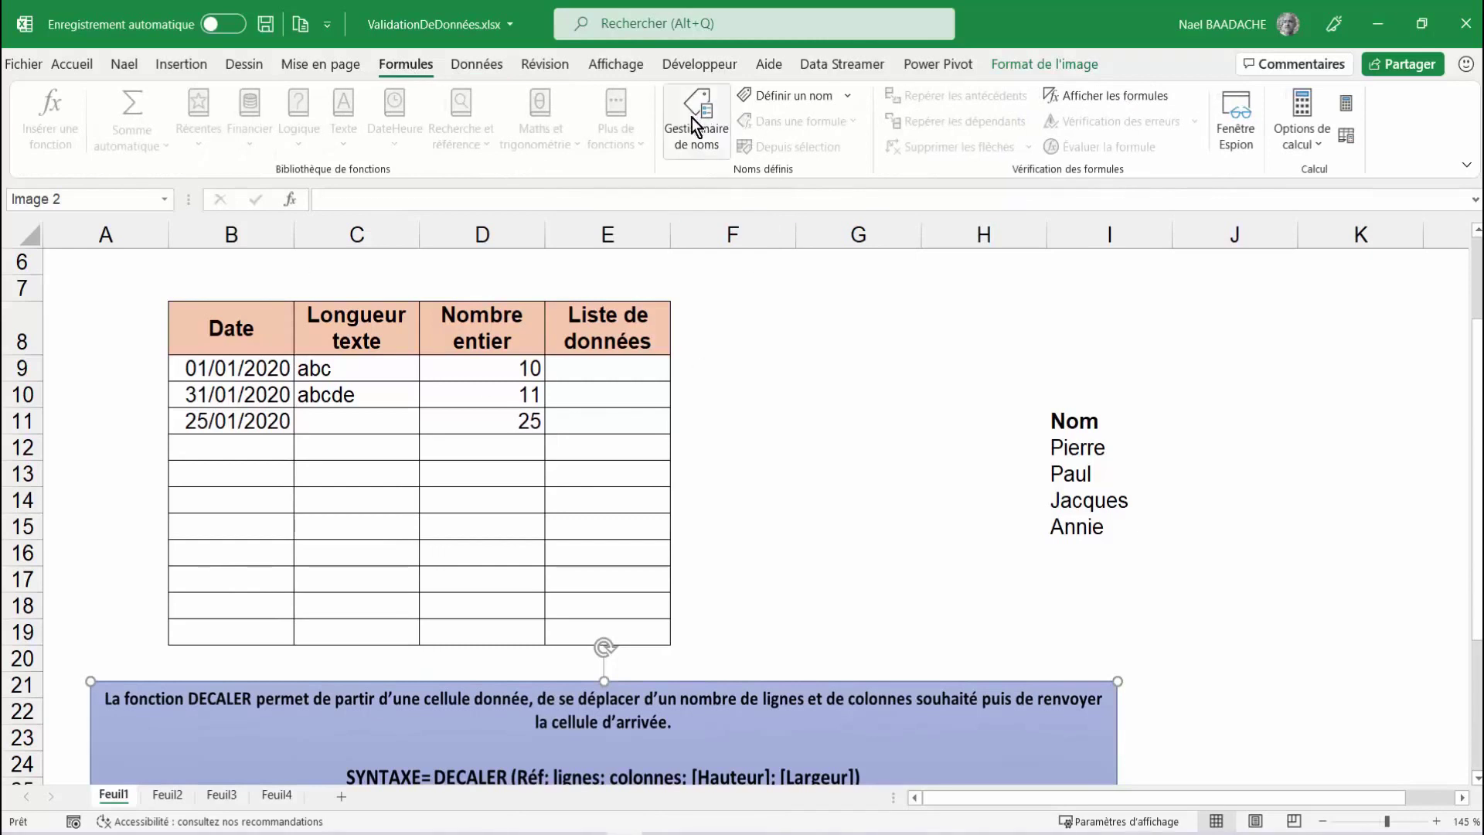
{"action": "left_click", "coordinate": [692, 117]}
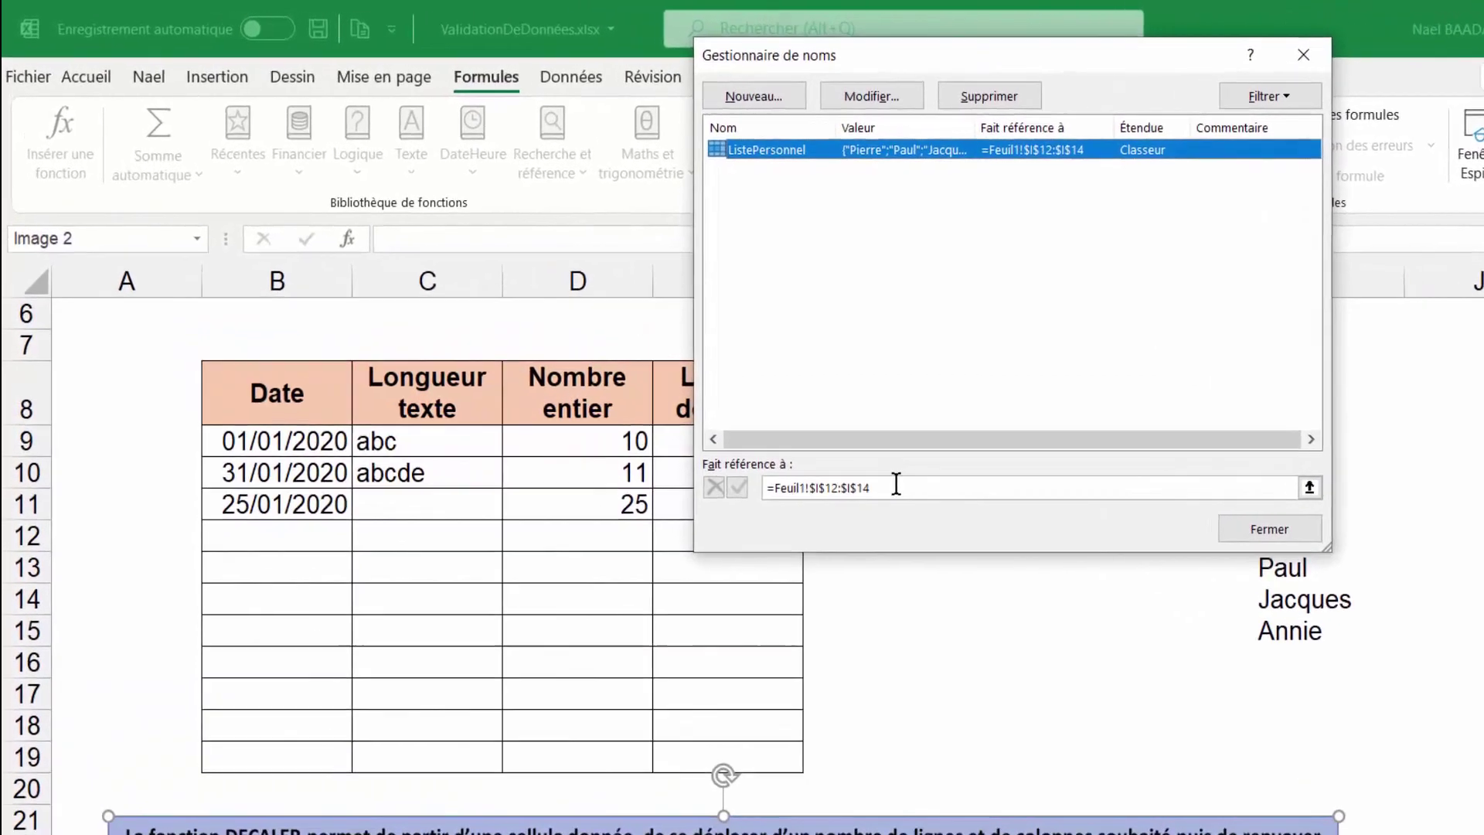
{"action": "left_click", "coordinate": [895, 484]}
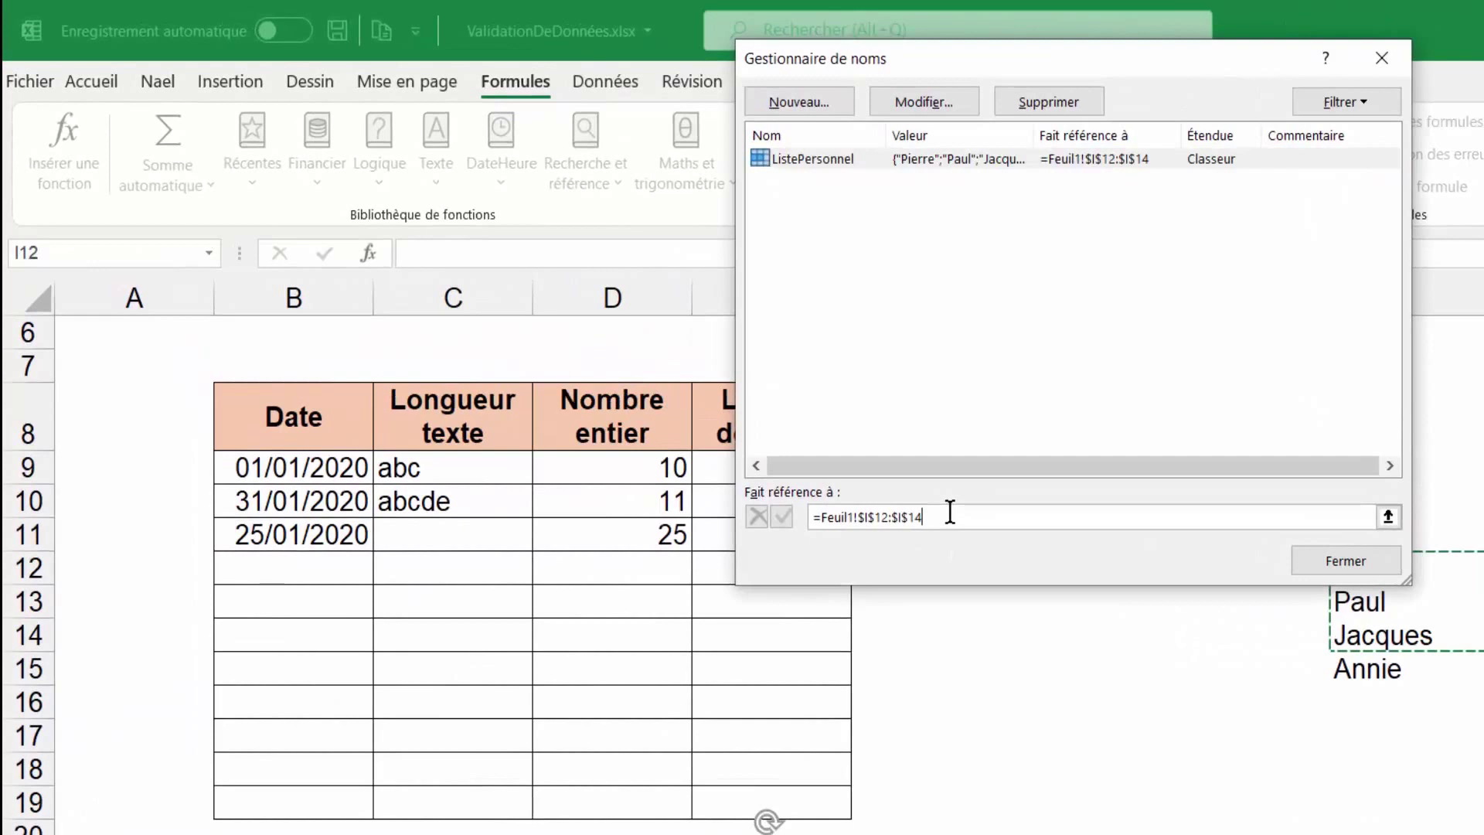
{"action": "key", "text": "BackSpace"}
{"action": "key", "text": "BackSpace"}
{"action": "key", "text": "BackSpace"}
{"action": "key", "text": "BackSpace"}
{"action": "key", "text": "BackSpace"}
{"action": "key", "text": "BackSpace"}
{"action": "key", "text": "BackSpace"}
{"action": "key", "text": "BackSpace"}
{"action": "key", "text": "BackSpace"}
{"action": "key", "text": "BackSpace"}
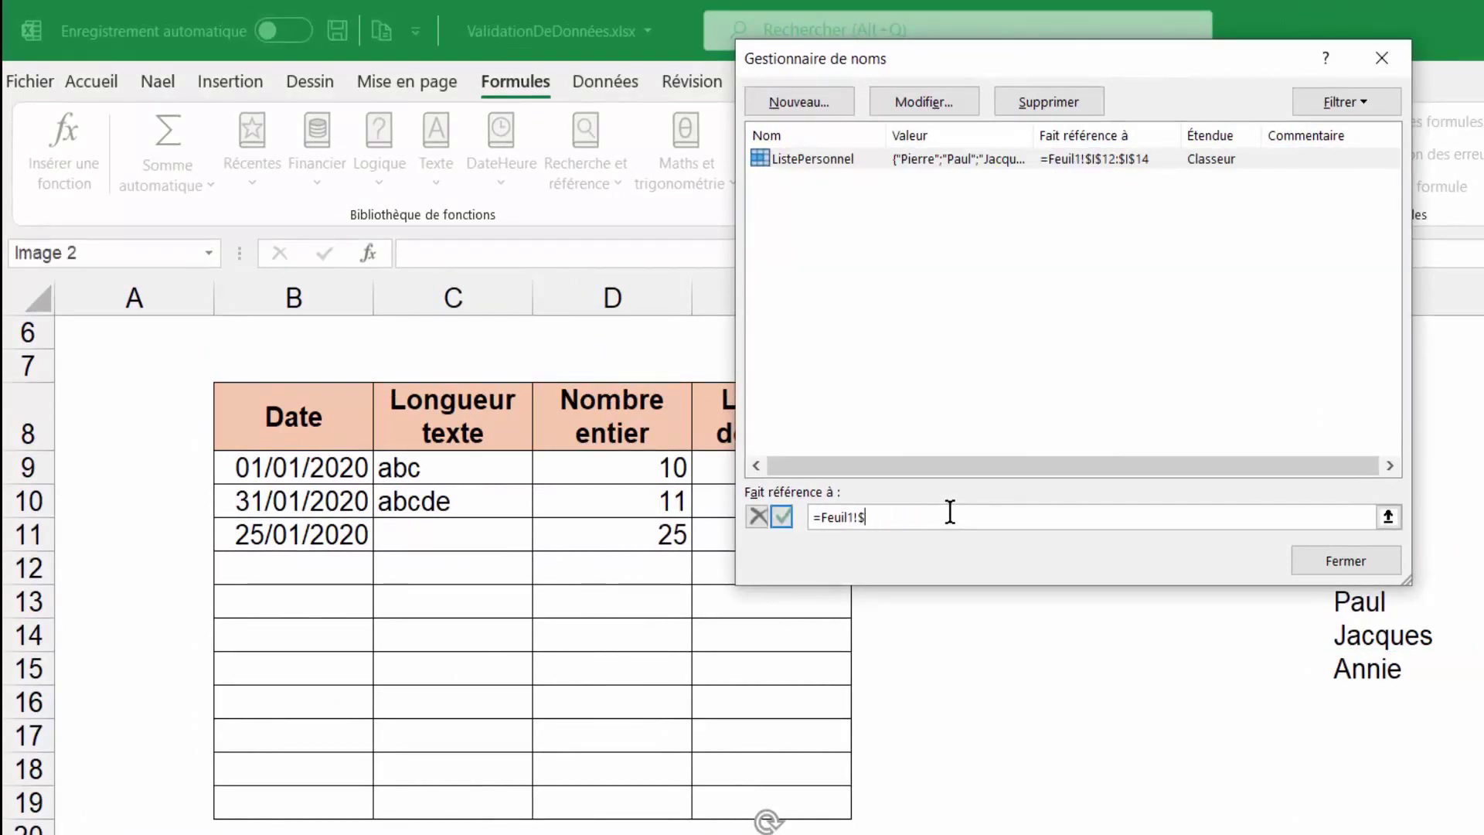
{"action": "key", "text": "BackSpace"}
{"action": "key", "text": "BackSpace"}
{"action": "key", "text": "BackSpace"}
{"action": "key", "text": "BackSpace"}
{"action": "key", "text": "BackSpace"}
{"action": "key", "text": "BackSpace"}
{"action": "key", "text": "BackSpace"}
{"action": "key", "text": "BackSpace"}
{"action": "type", "text": "DECAL"}
{"action": "type", "text": "ER("}
{"action": "mouse_move", "coordinate": [1054, 64]}
{"action": "left_mouse_down"}
{"action": "mouse_move", "coordinate": [534, 129]}
{"action": "mouse_move", "coordinate": [383, 128]}
{"action": "left_mouse_up"}
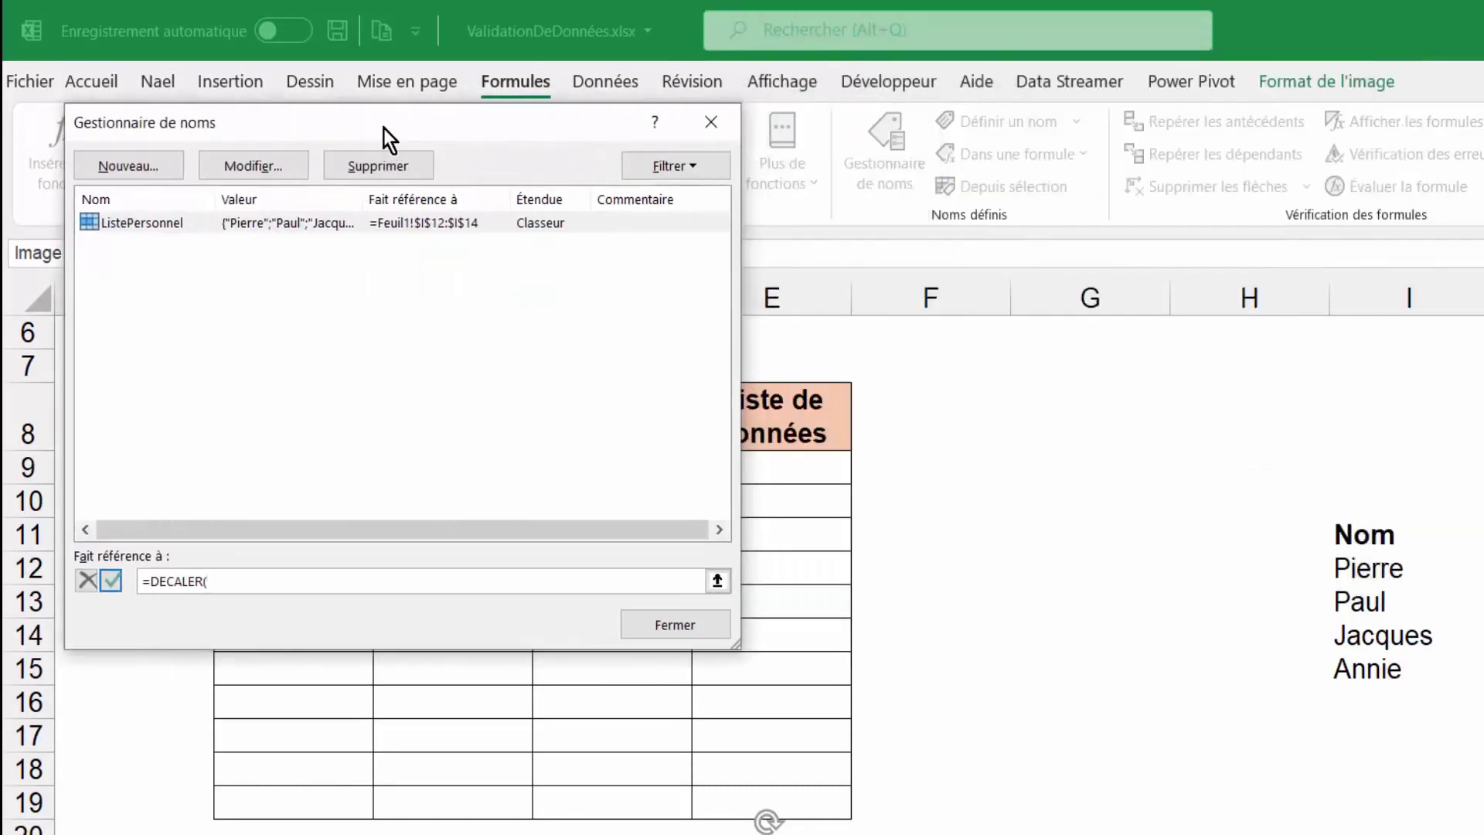
{"action": "left_click", "coordinate": [1371, 574]}
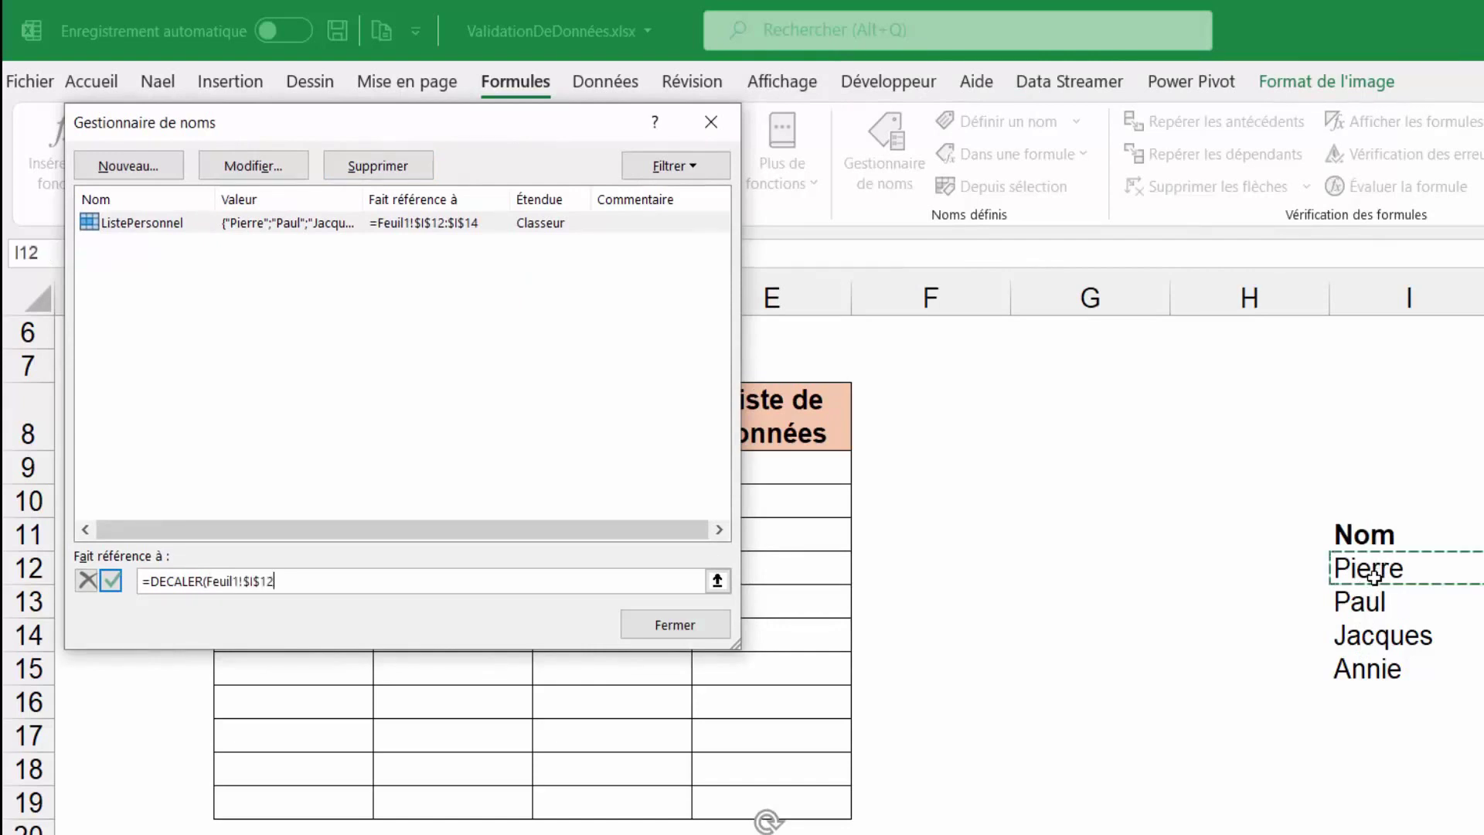
{"action": "left_click", "coordinate": [304, 582]}
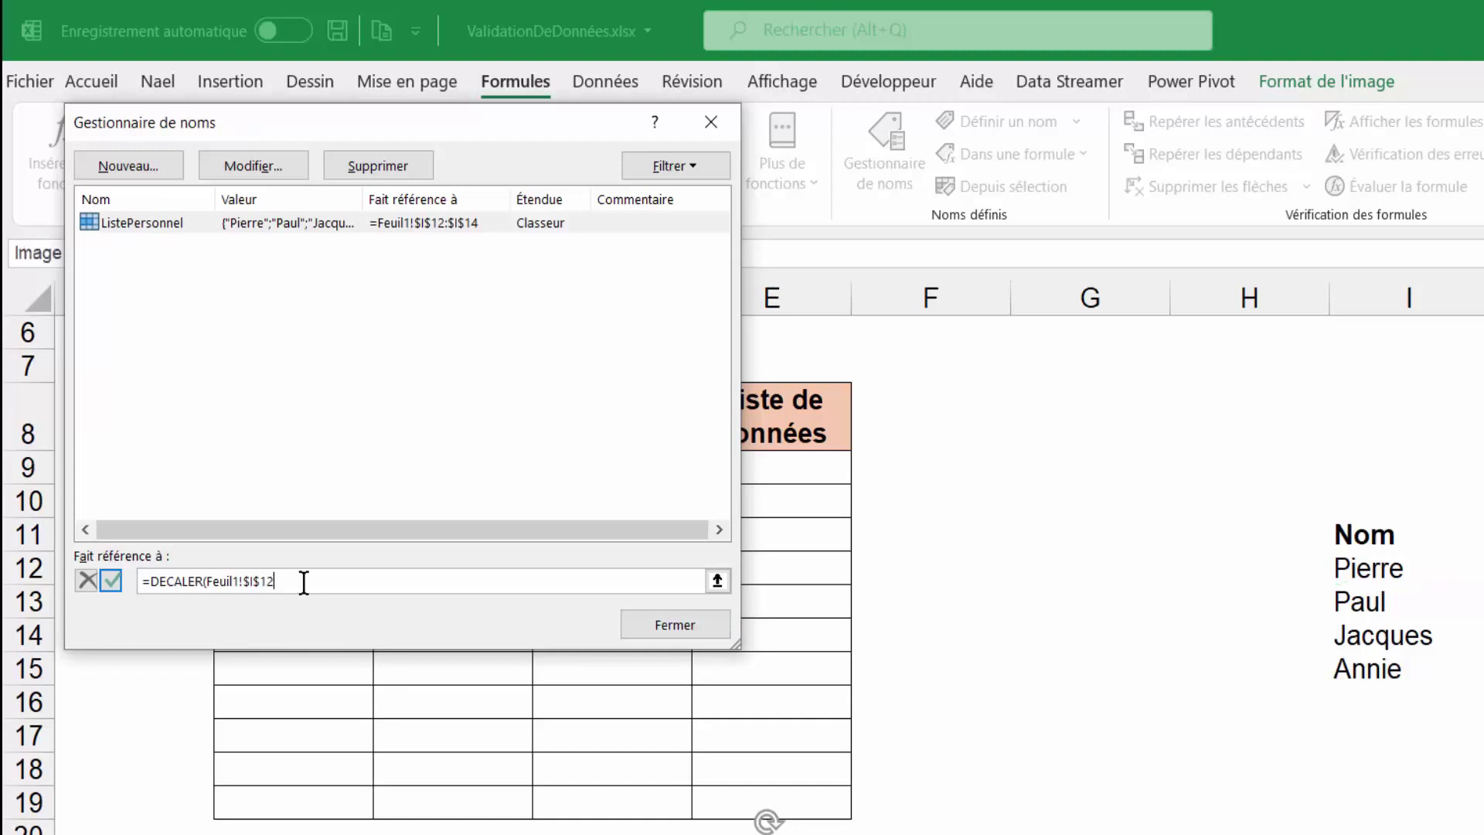
{"action": "type", "text": ";"}
{"action": "type", "text": "0"}
{"action": "type", "text": ";0"}
{"action": "type", "text": ";N"}
{"action": "type", "text": "BVAL("}
{"action": "left_click", "coordinate": [1383, 292]}
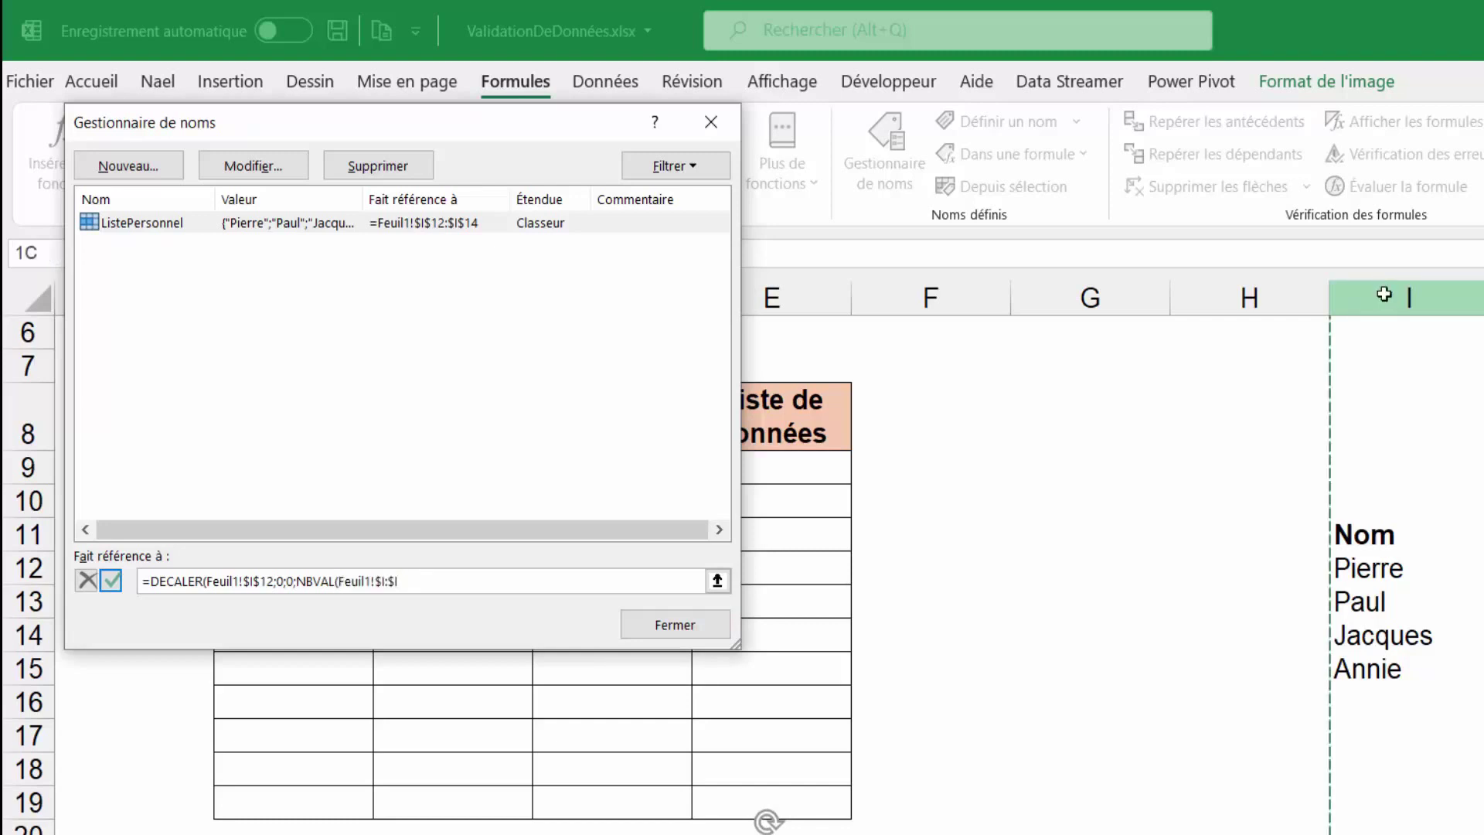
{"action": "type", "text": ")"}
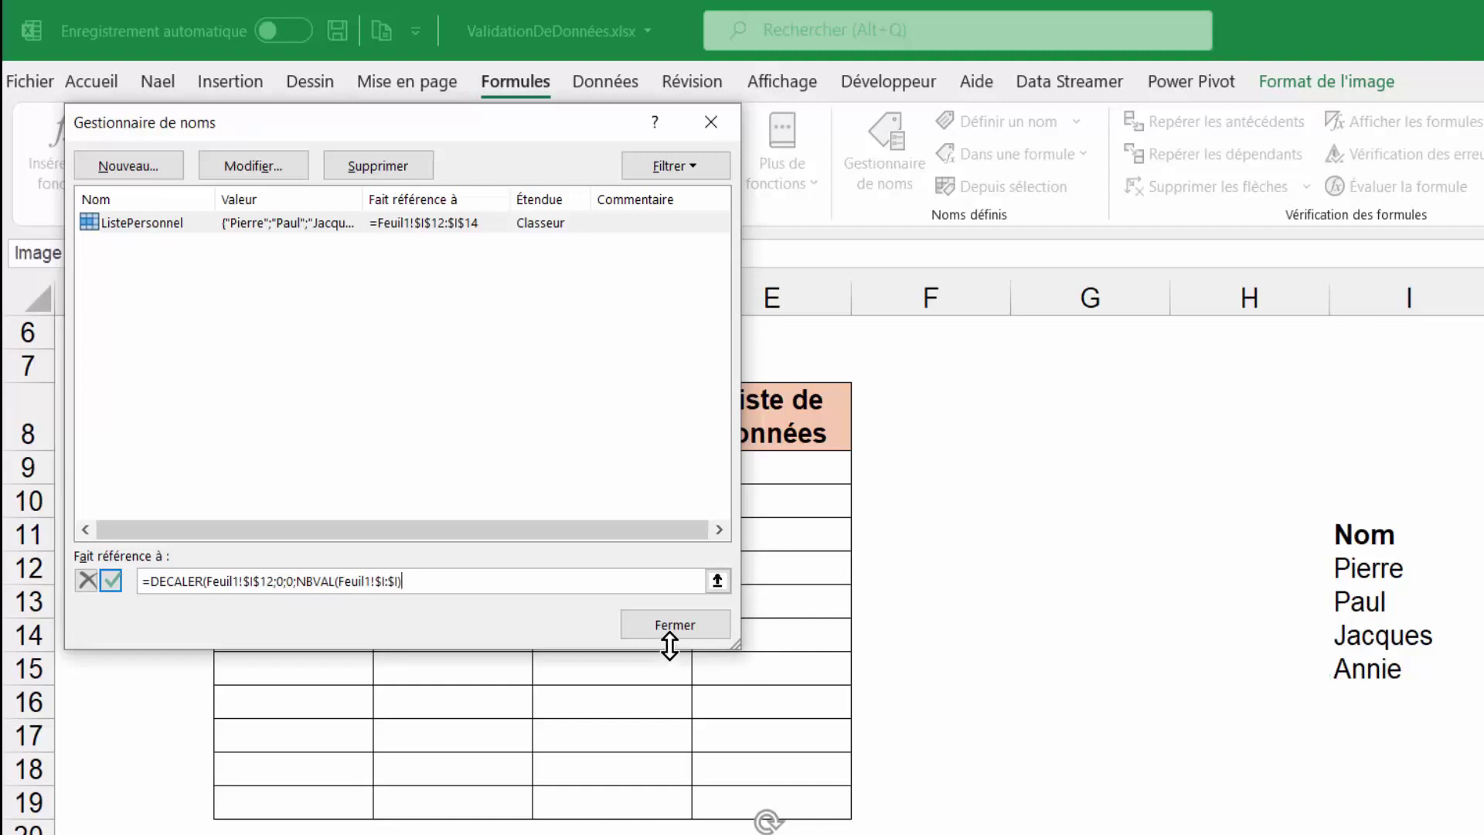
{"action": "type", "text": ")"}
{"action": "left_click", "coordinate": [118, 586]}
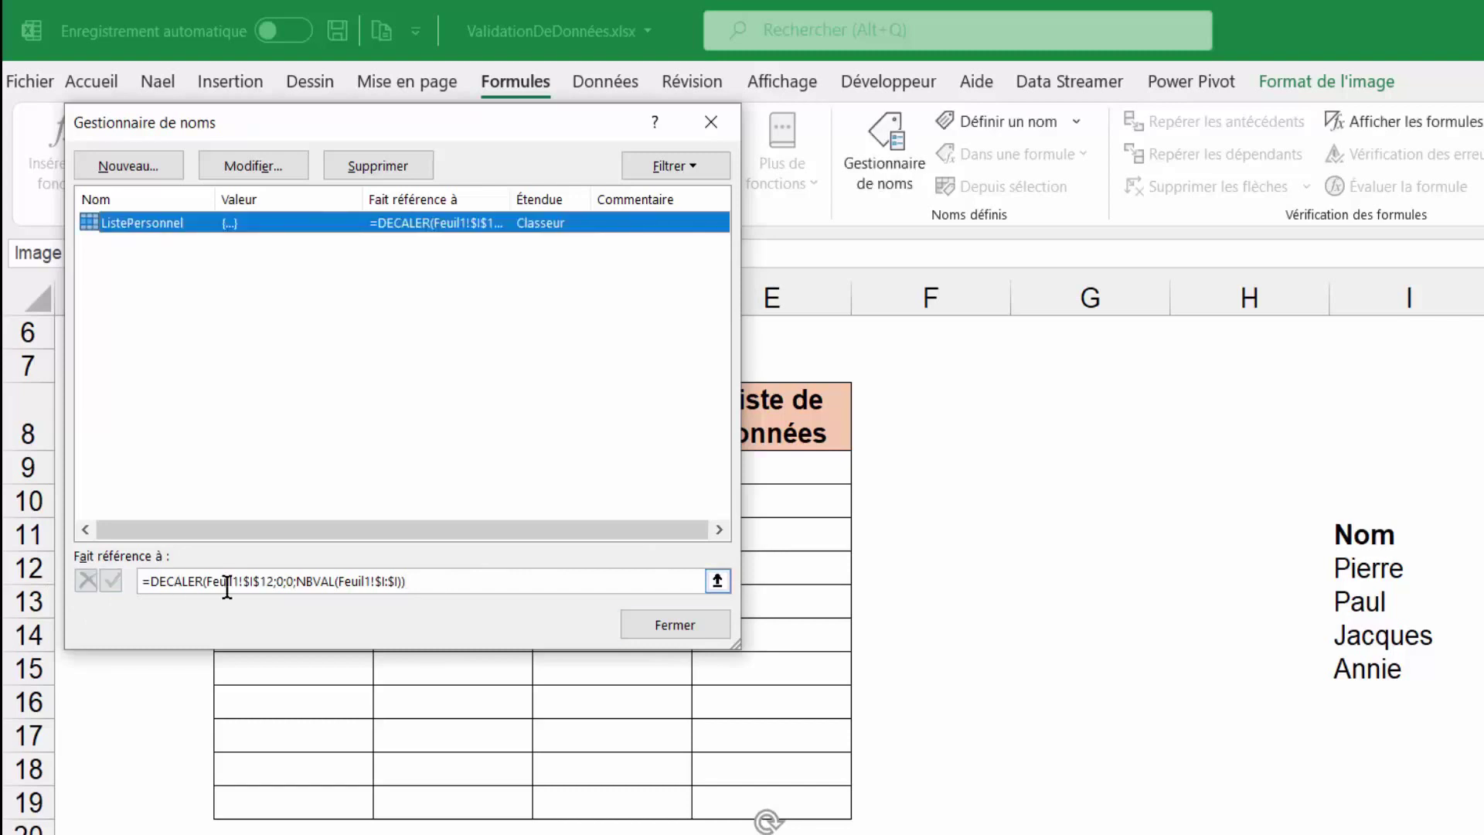
- Correct the ListePersonnel formula by appending -1 to the NBVAL count and save it
{"action": "left_click", "coordinate": [226, 587]}
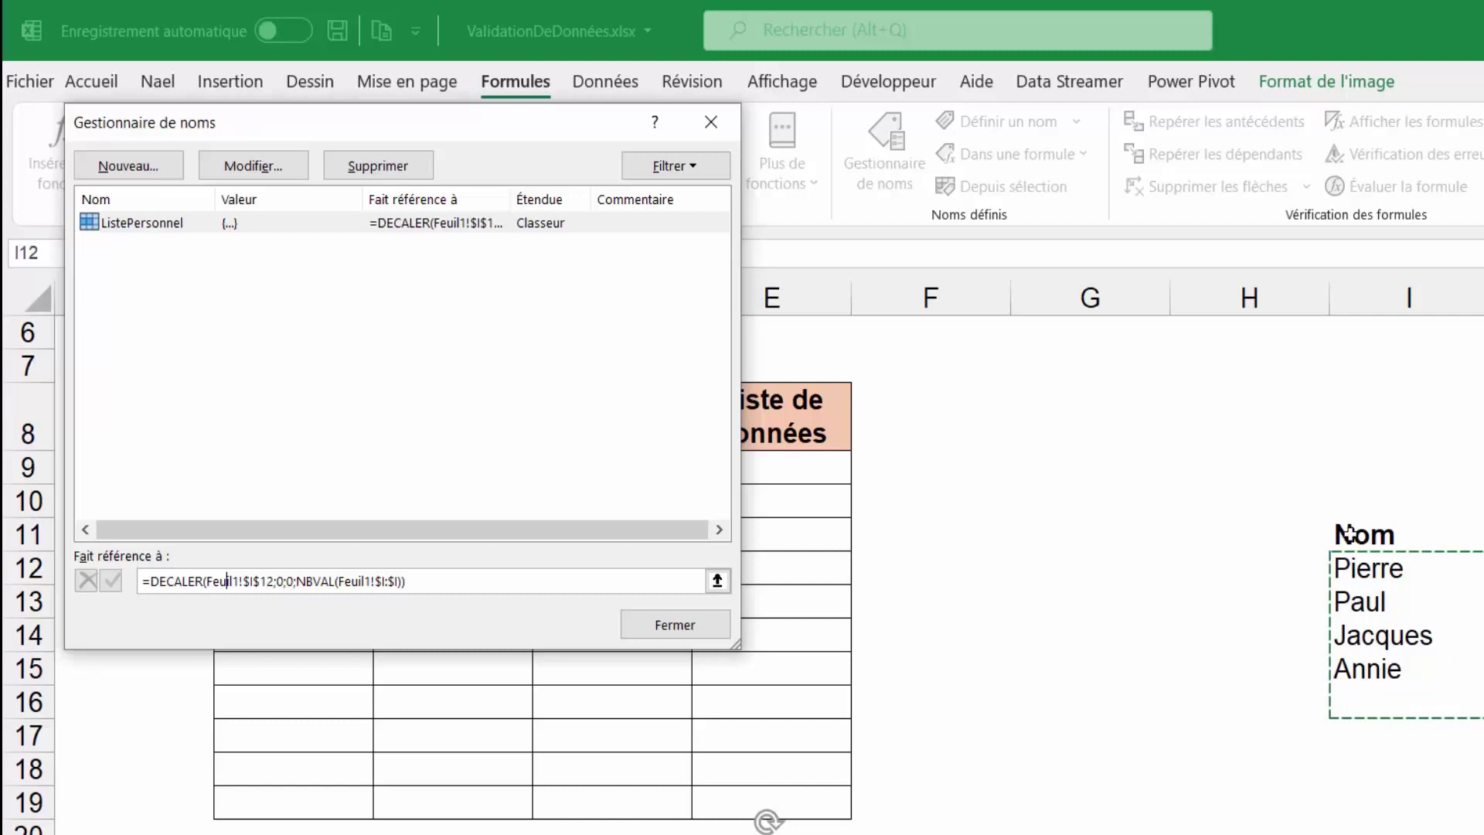
{"action": "left_click", "coordinate": [404, 580]}
{"action": "type", "text": "-"}
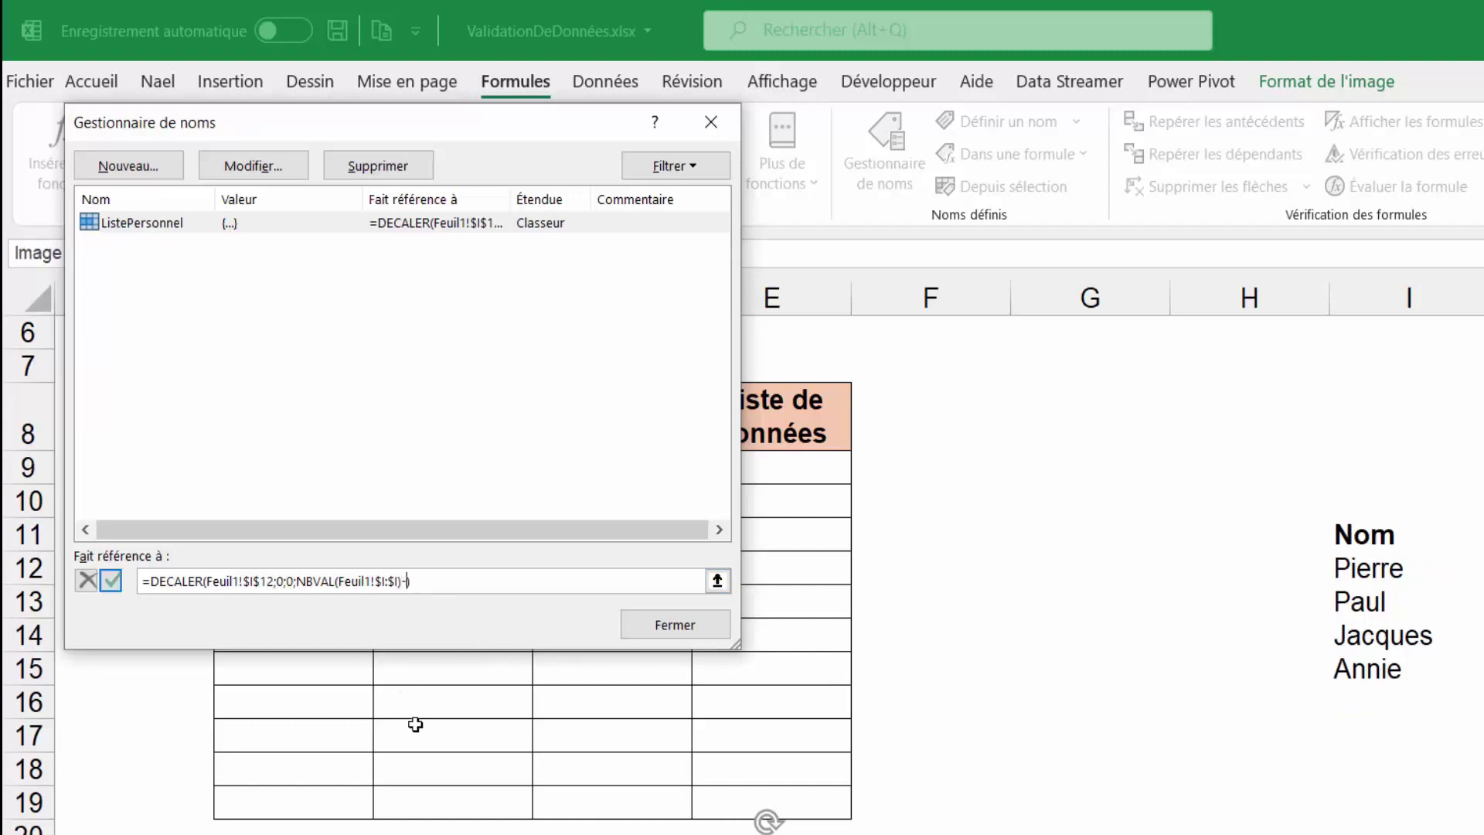
{"action": "type", "text": "1"}
{"action": "left_click", "coordinate": [111, 583]}
{"action": "left_click", "coordinate": [295, 581]}
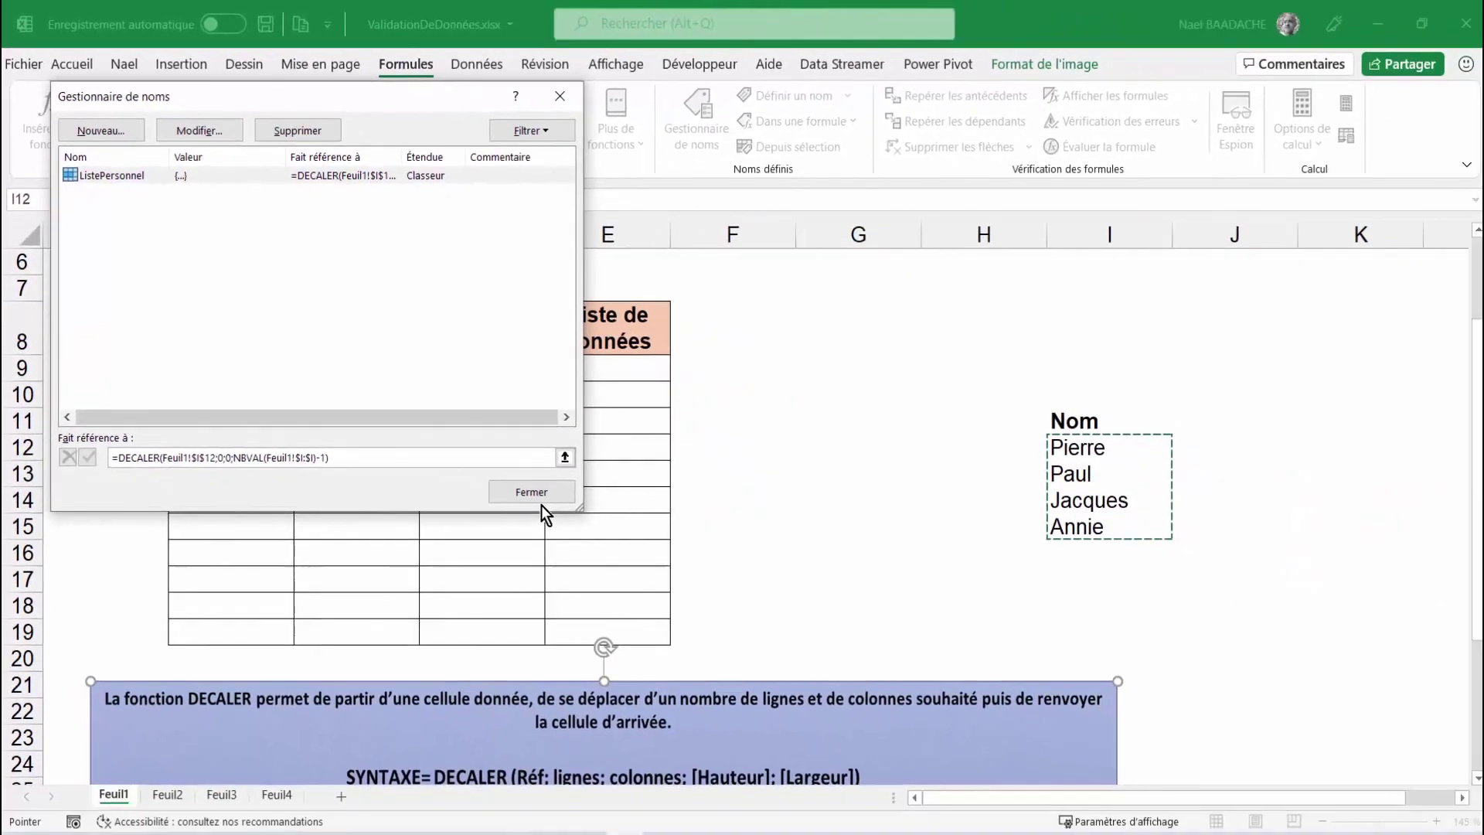
- Add Nael in I16 and confirm E9's drop-down now offers it
{"action": "left_click", "coordinate": [609, 567]}
{"action": "left_click", "coordinate": [660, 373]}
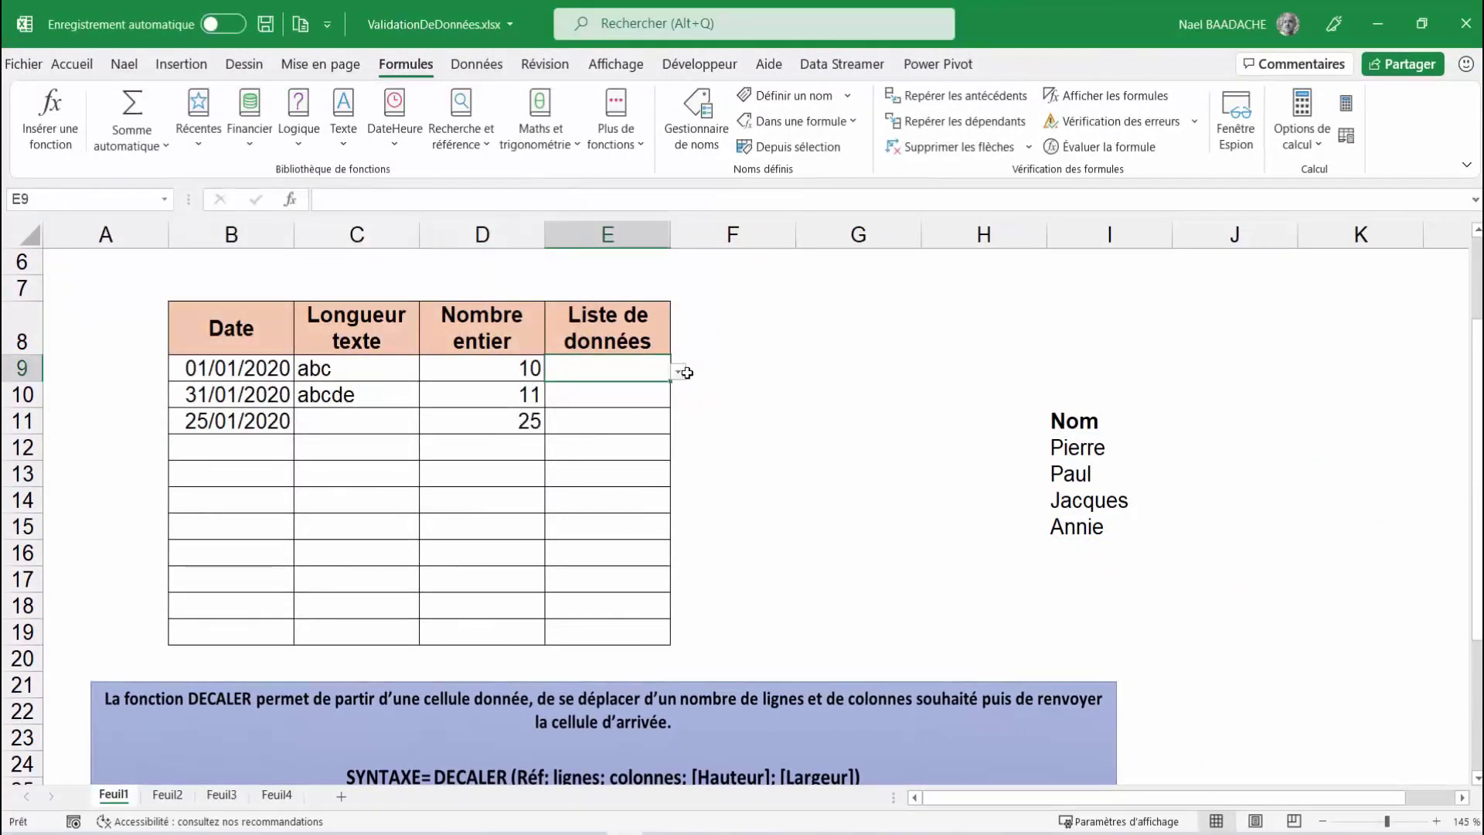
{"action": "left_click", "coordinate": [678, 373]}
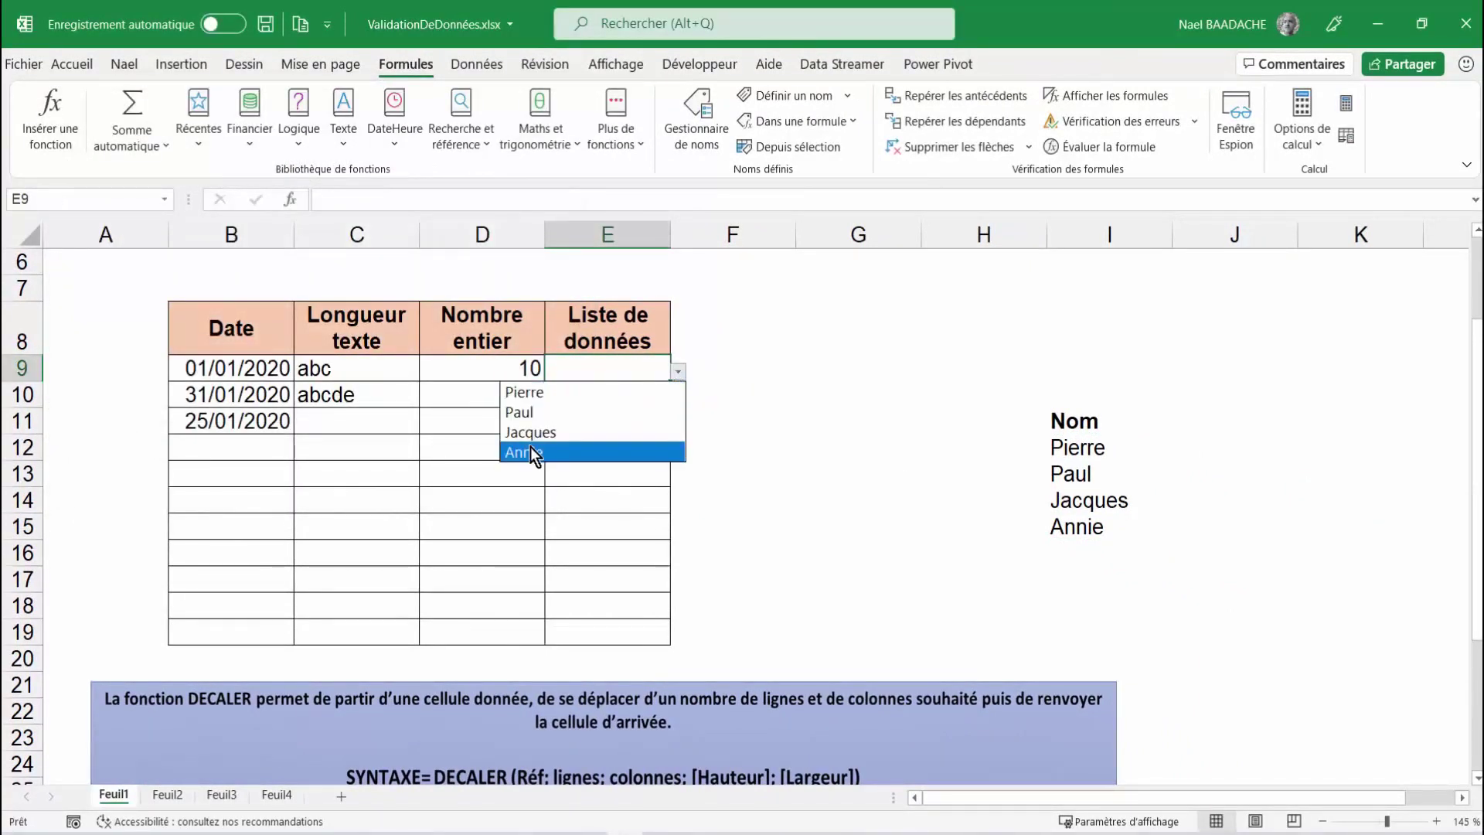
{"action": "left_click", "coordinate": [1028, 534]}
{"action": "left_click", "coordinate": [1087, 548]}
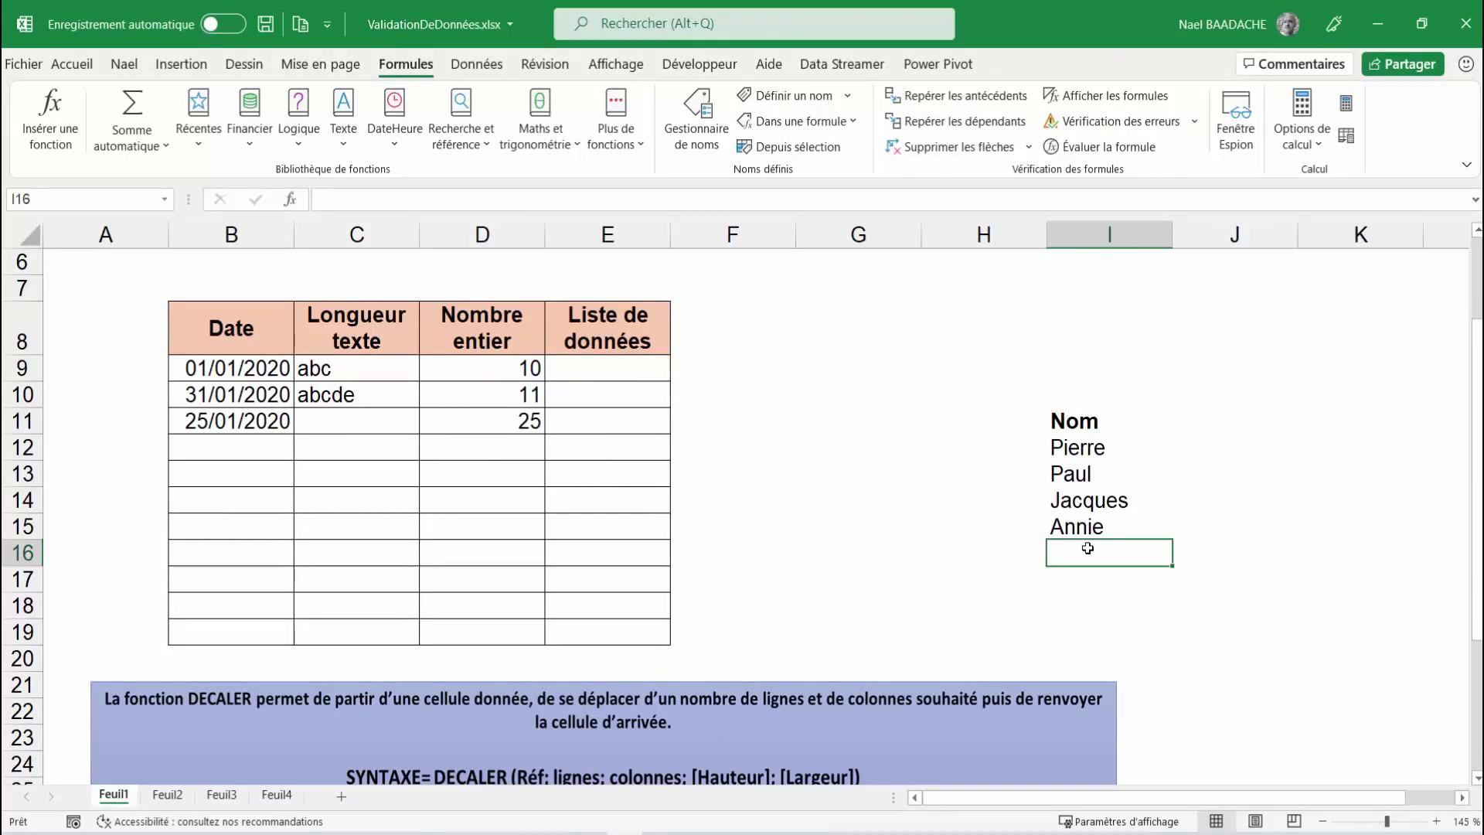
{"action": "type", "text": "Nael"}
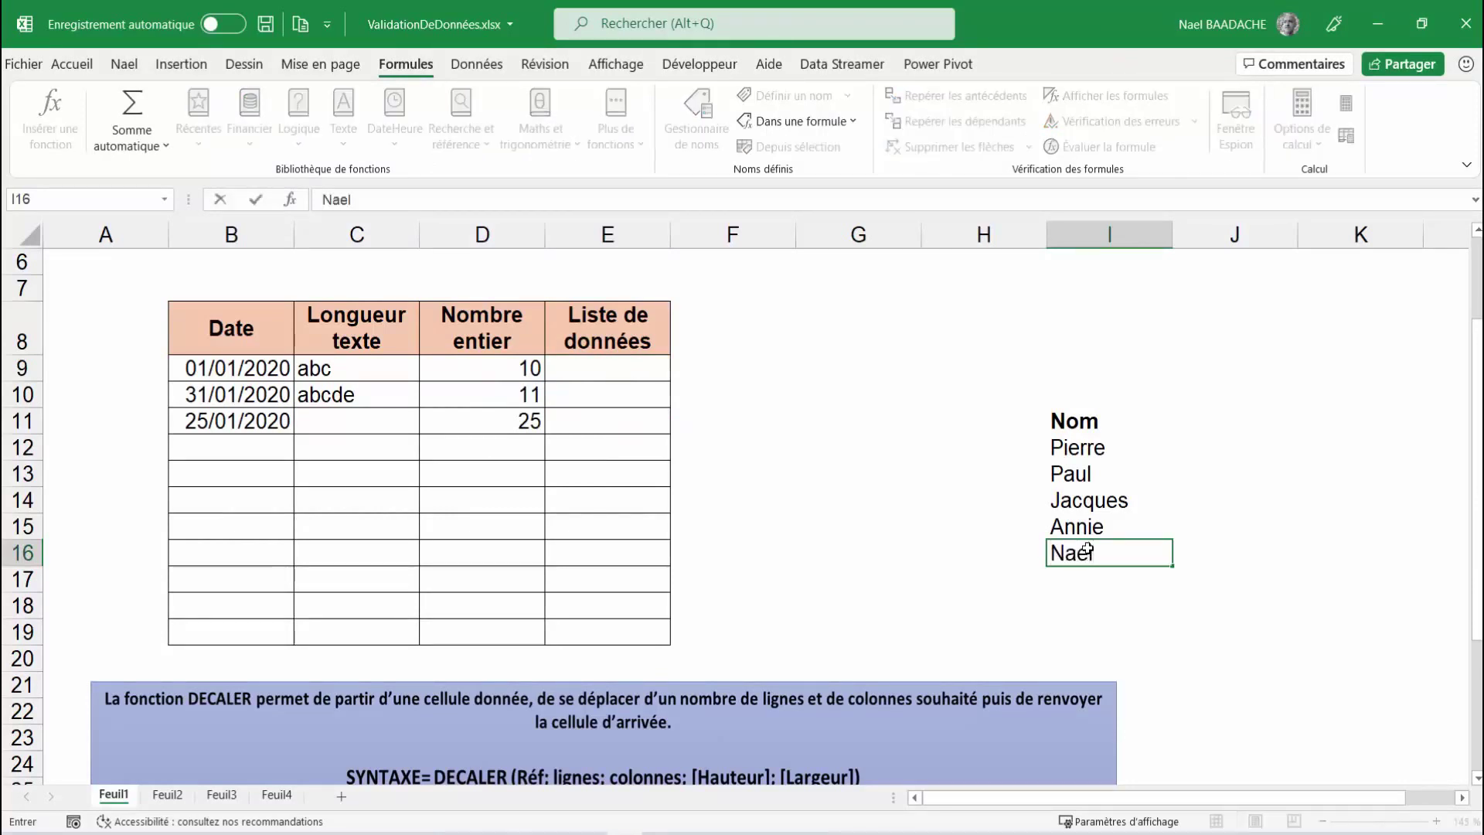
{"action": "key", "text": "Return"}
{"action": "left_click", "coordinate": [611, 361]}
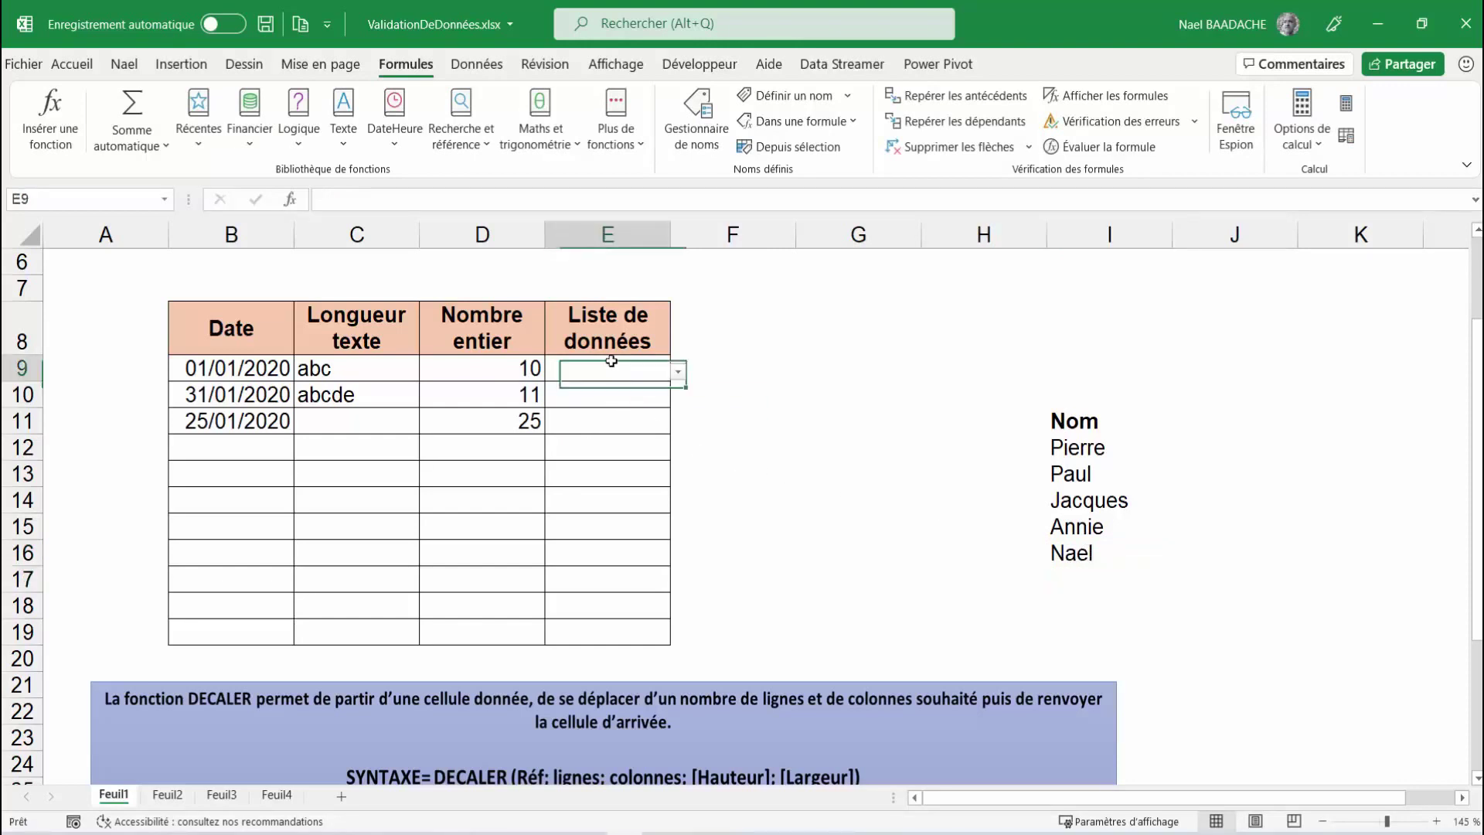
{"action": "left_click", "coordinate": [678, 373]}
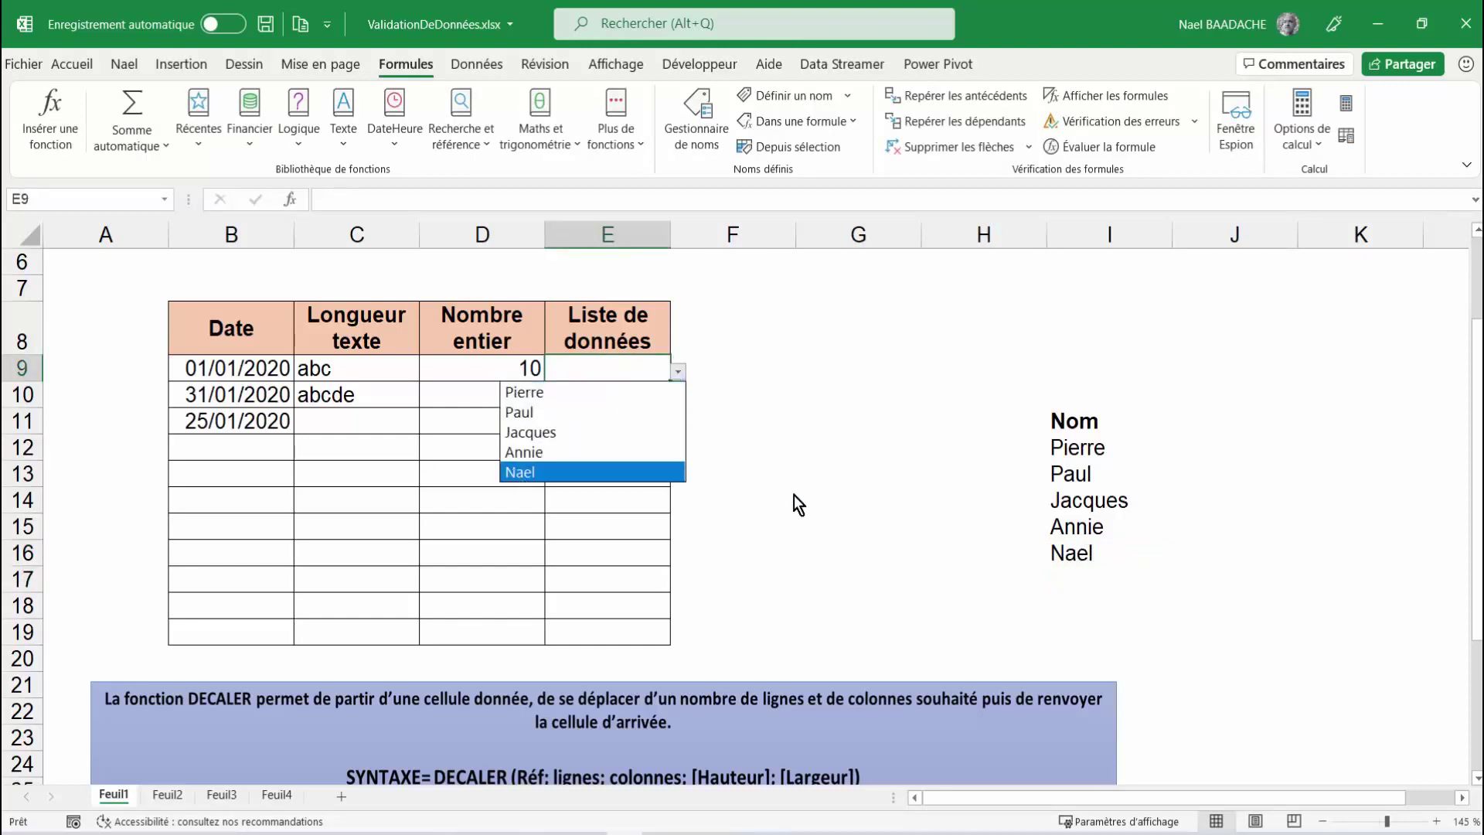
- Delete the DECALER explanation graphic and select the Liste de données heading in E8
{"action": "left_click", "coordinate": [886, 685]}
{"action": "key", "text": "Delete"}
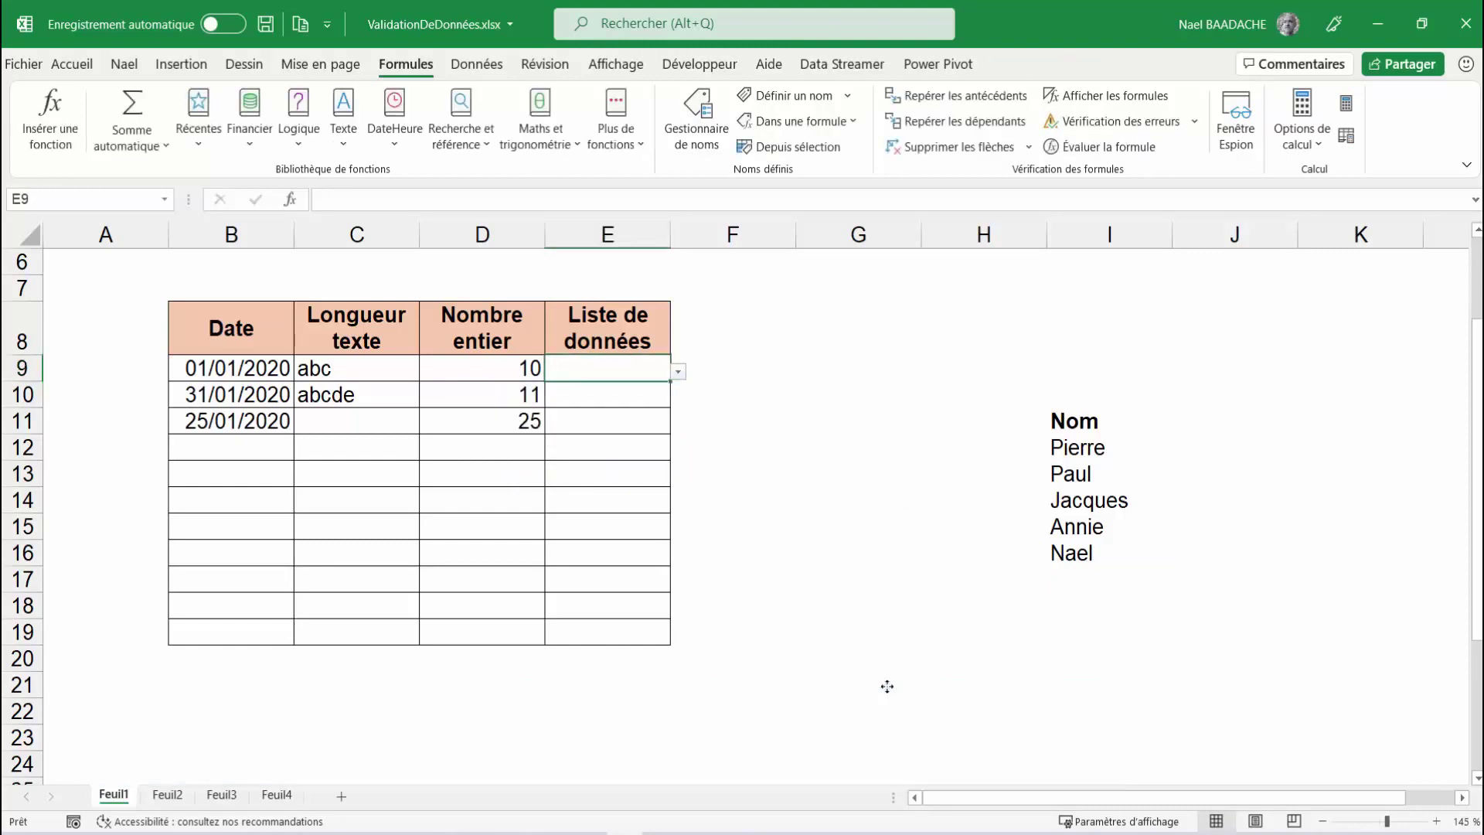
{"action": "left_click", "coordinate": [572, 692]}
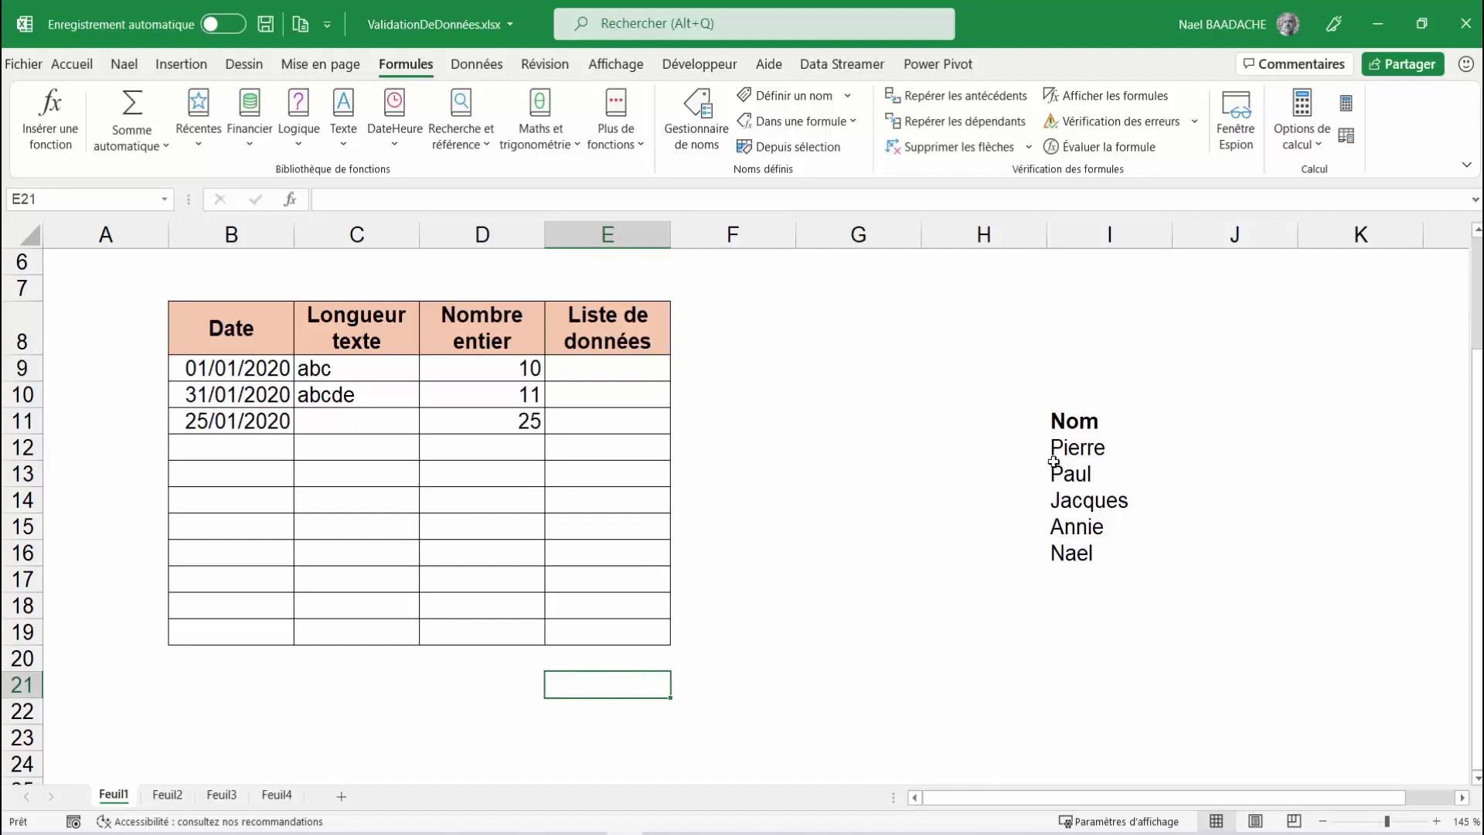
{"action": "left_click", "coordinate": [630, 329]}
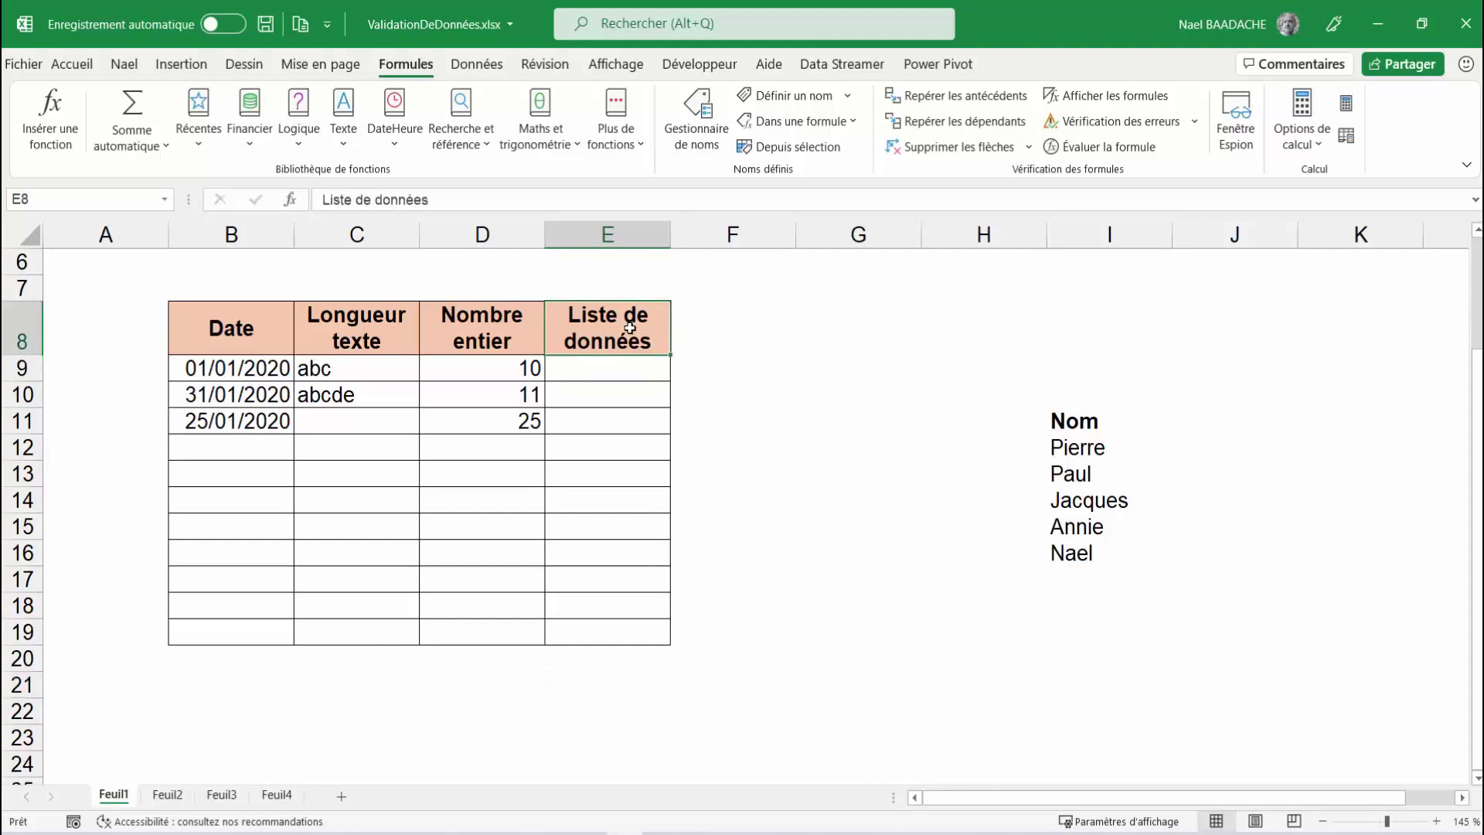
- Copy the Liste de données heading from E8 into F8
{"action": "key", "text": "ctrl+c"}
{"action": "left_click", "coordinate": [741, 327]}
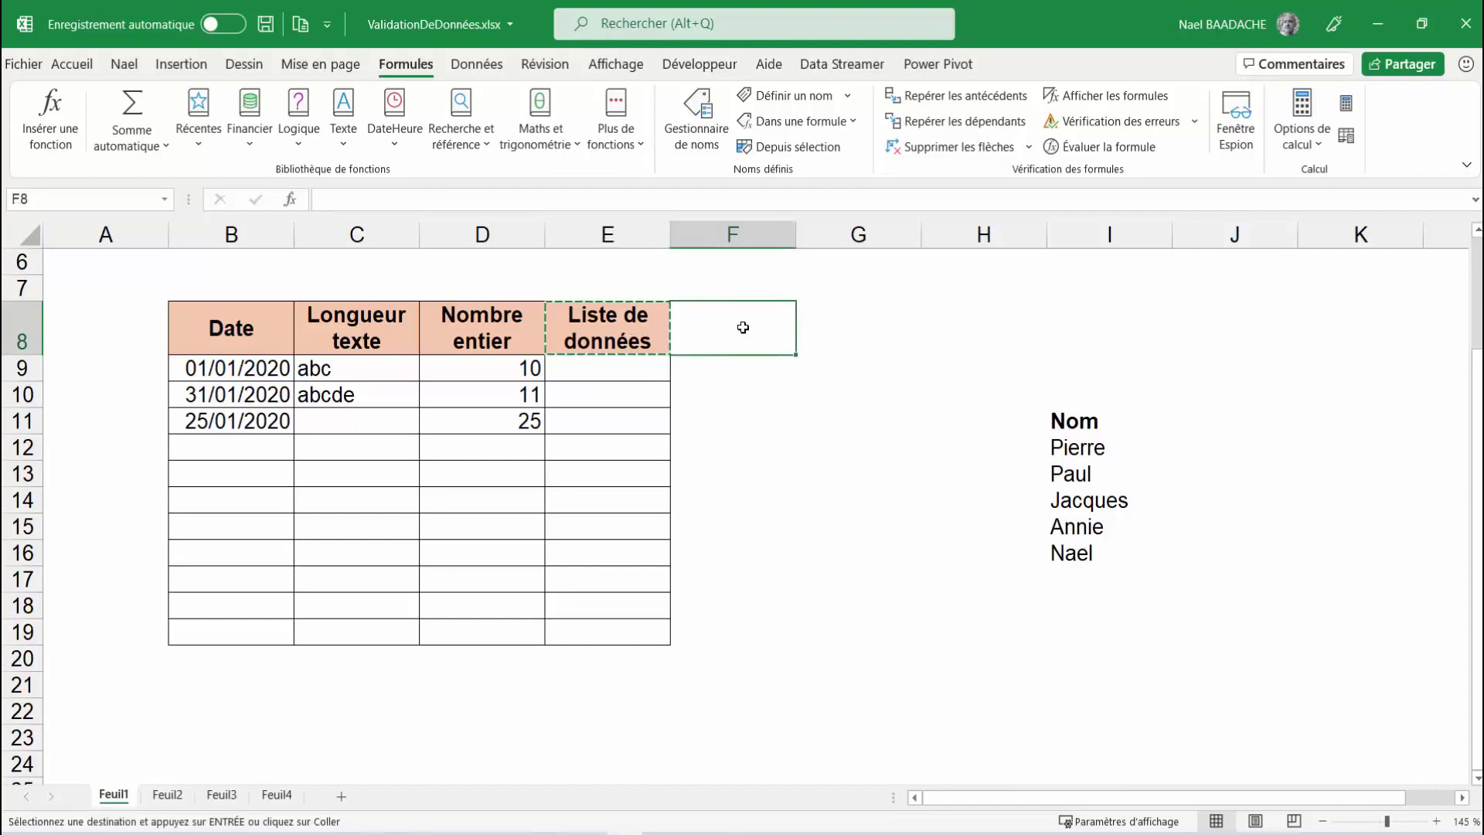
{"action": "key", "text": "ctrl+v"}
{"action": "key", "text": "Escape"}
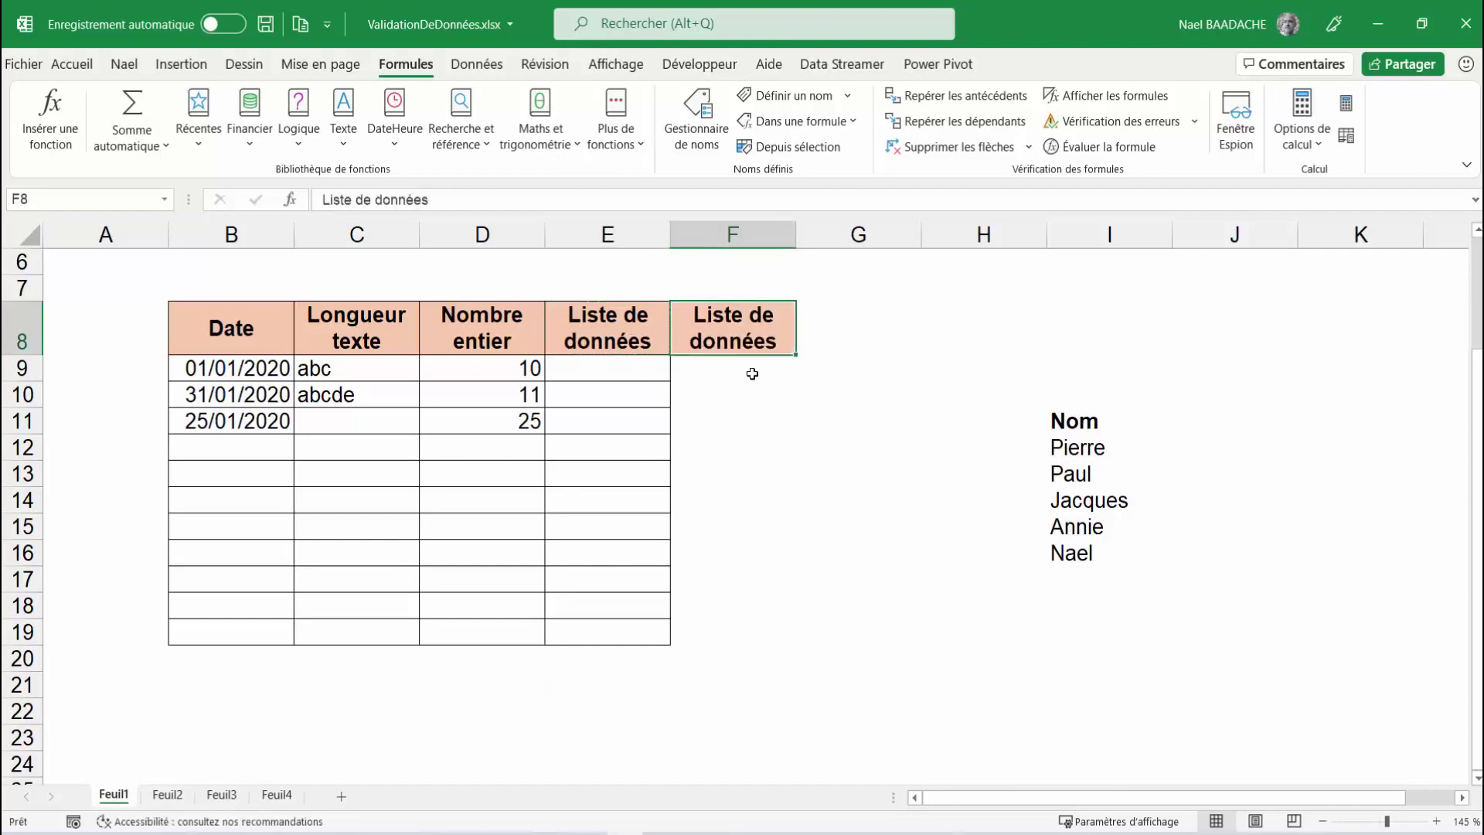
- Apply all borders to the new column's cells F9:F19
{"action": "left_click_drag", "start_coordinate": [747, 369], "coordinate": [725, 631]}
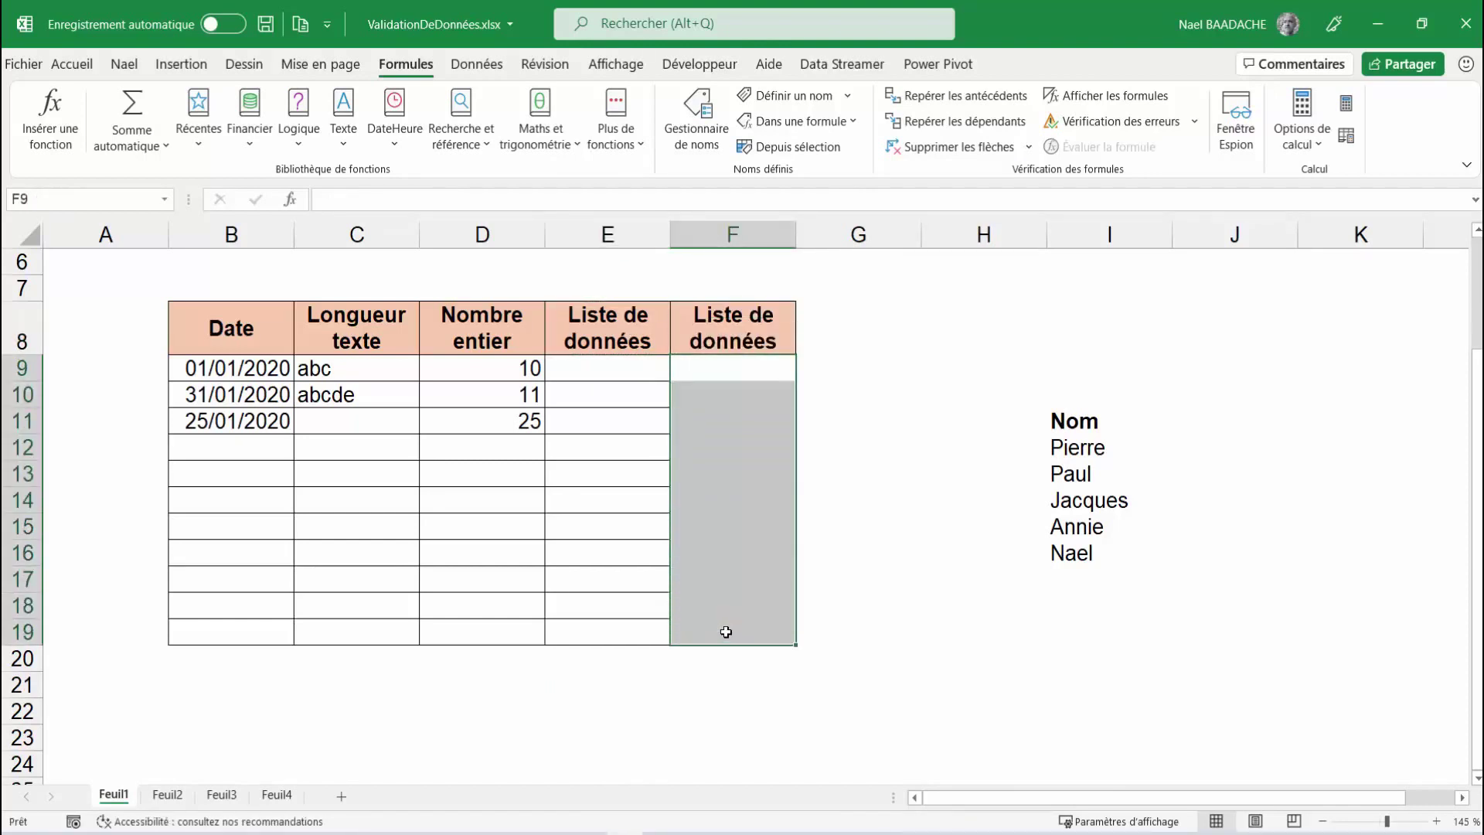
{"action": "left_click", "coordinate": [72, 63]}
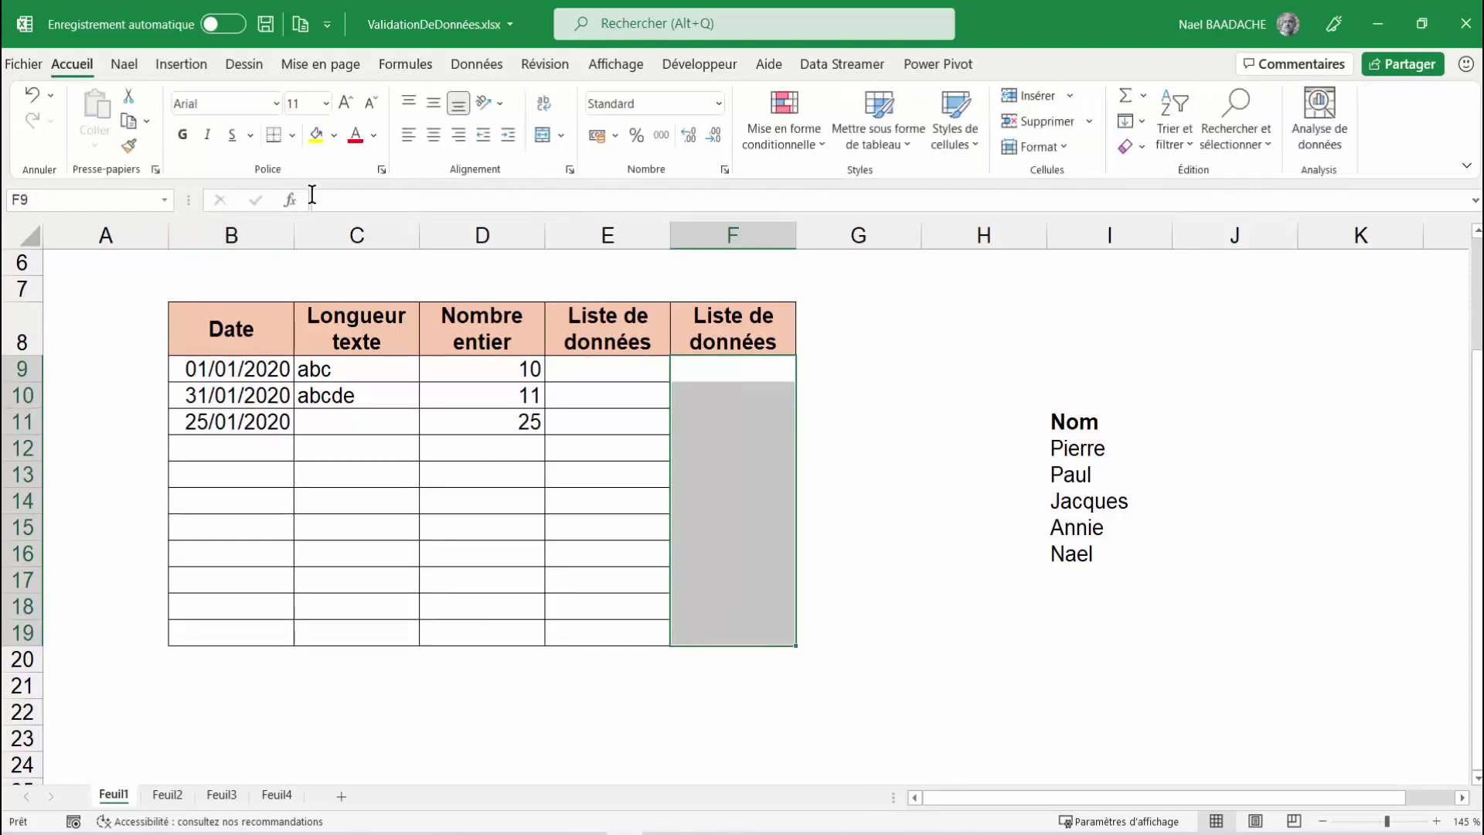
{"action": "left_click", "coordinate": [291, 136]}
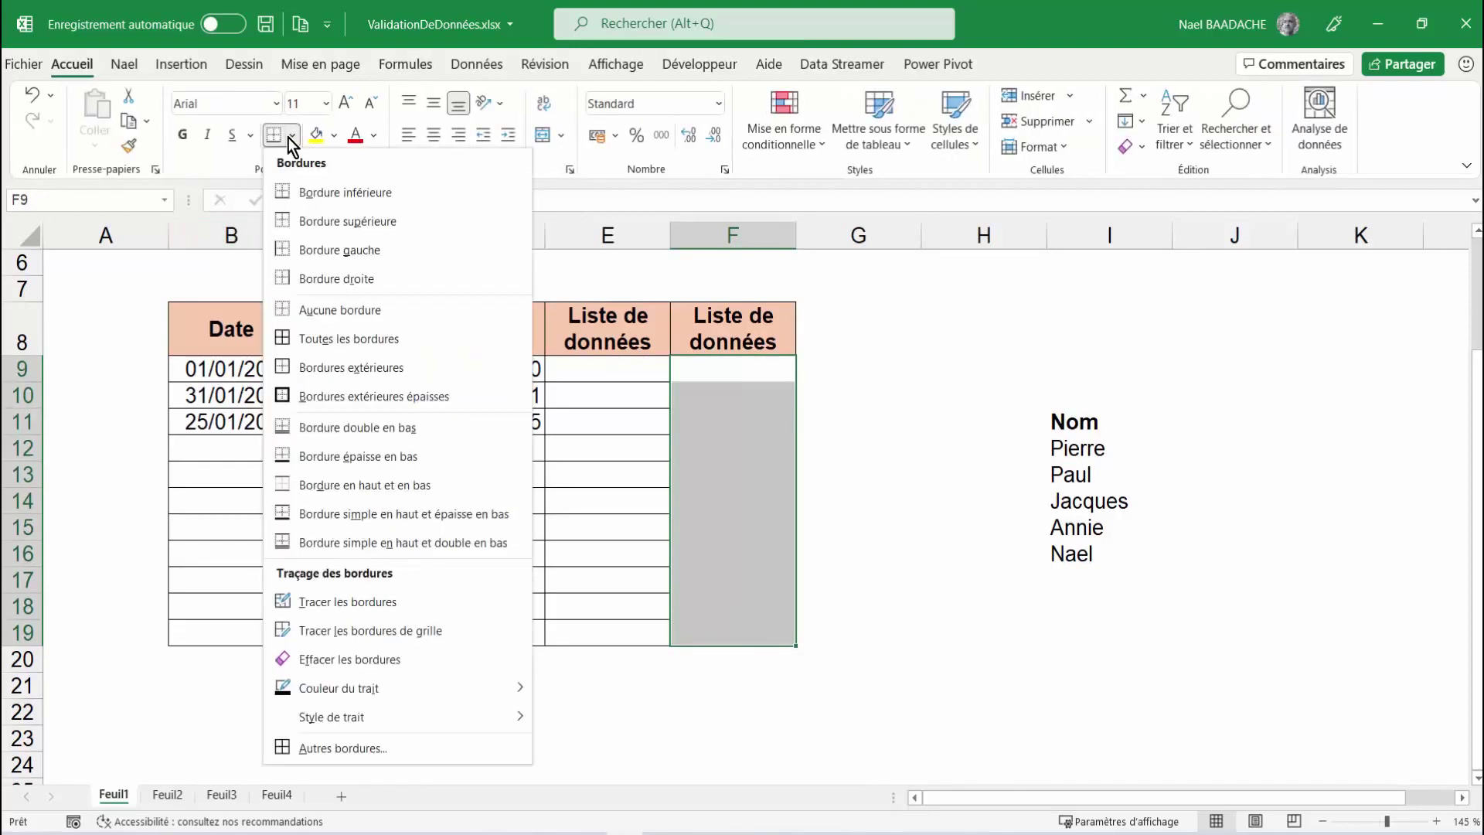
{"action": "left_click", "coordinate": [284, 340]}
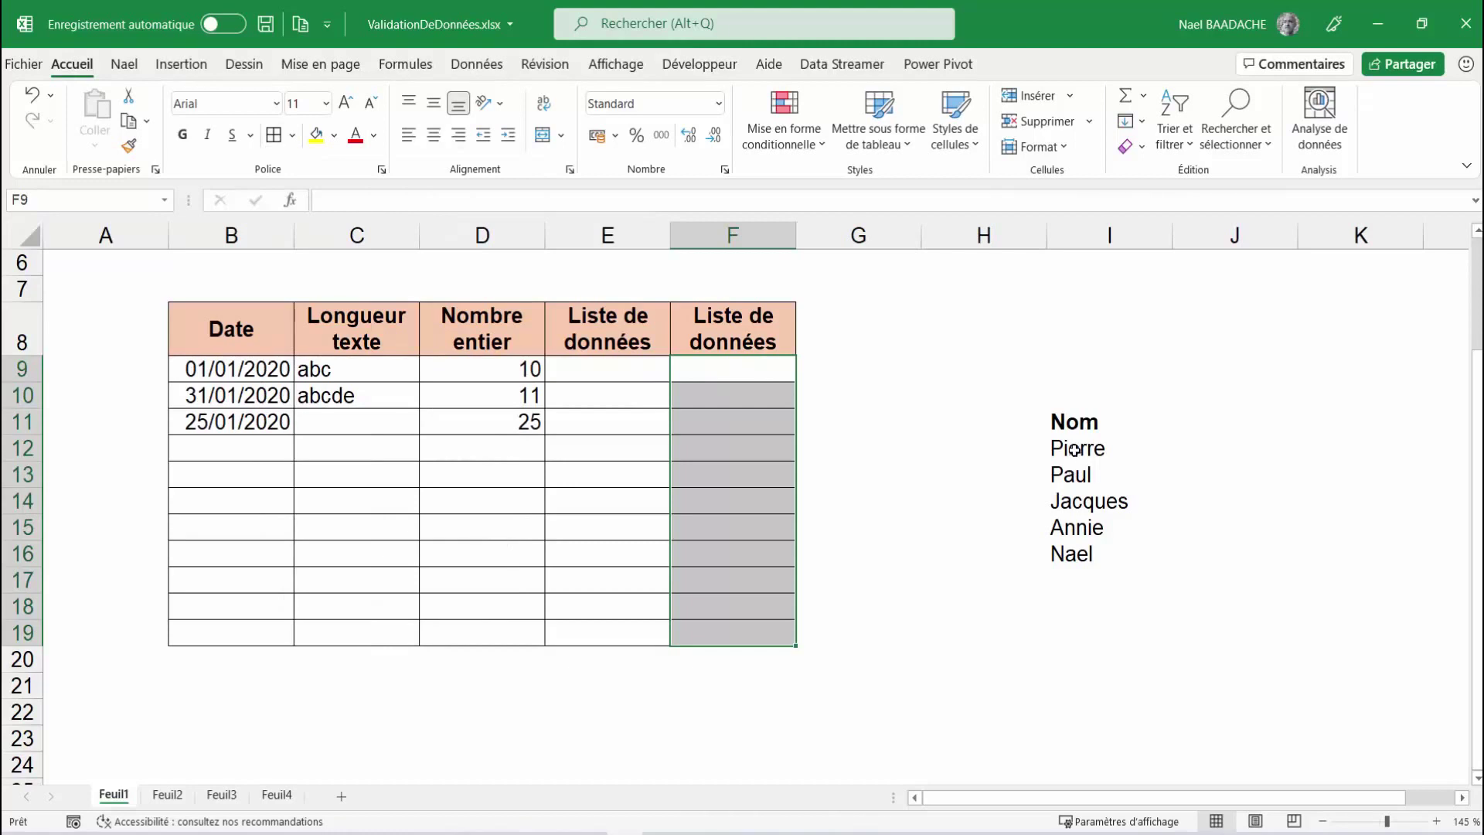
- Delete Annie and Nael from the Nom list and select Nom through Jacques
{"action": "left_click_drag", "start_coordinate": [1086, 558], "coordinate": [1080, 527]}
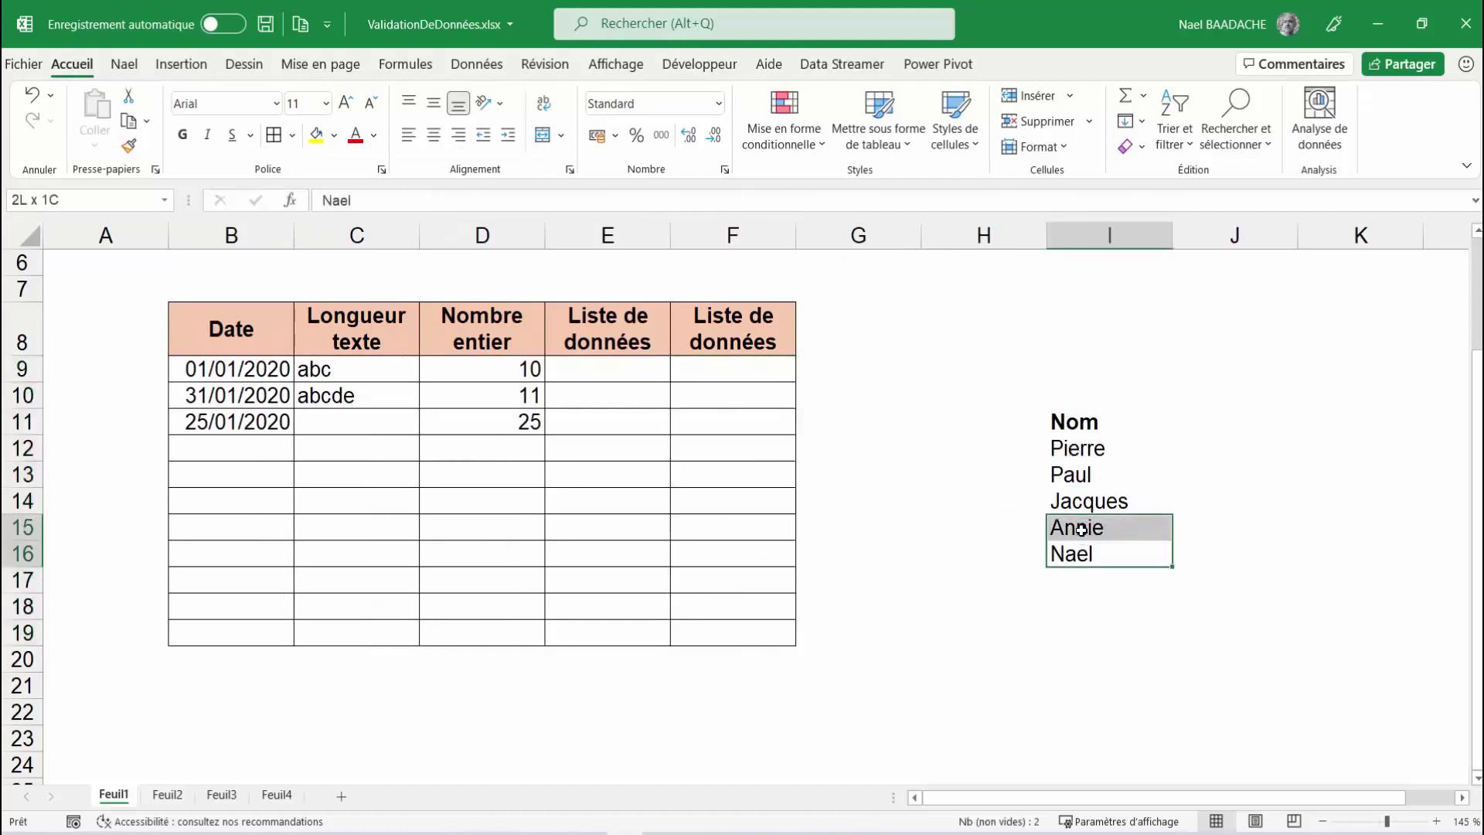
{"action": "key", "text": "Delete"}
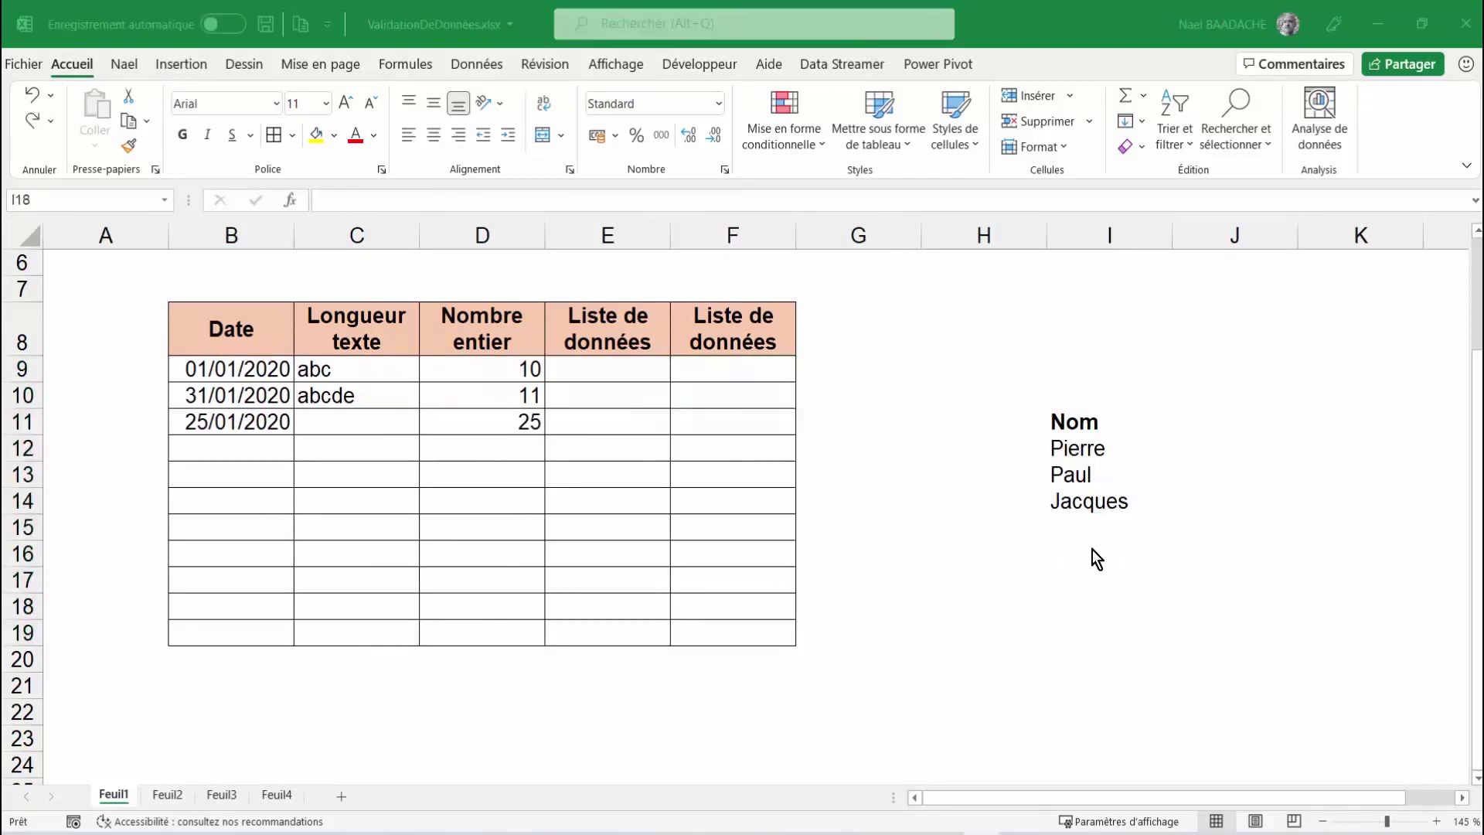
{"action": "left_click", "coordinate": [1109, 605]}
{"action": "left_click_drag", "start_coordinate": [1083, 420], "coordinate": [1089, 504]}
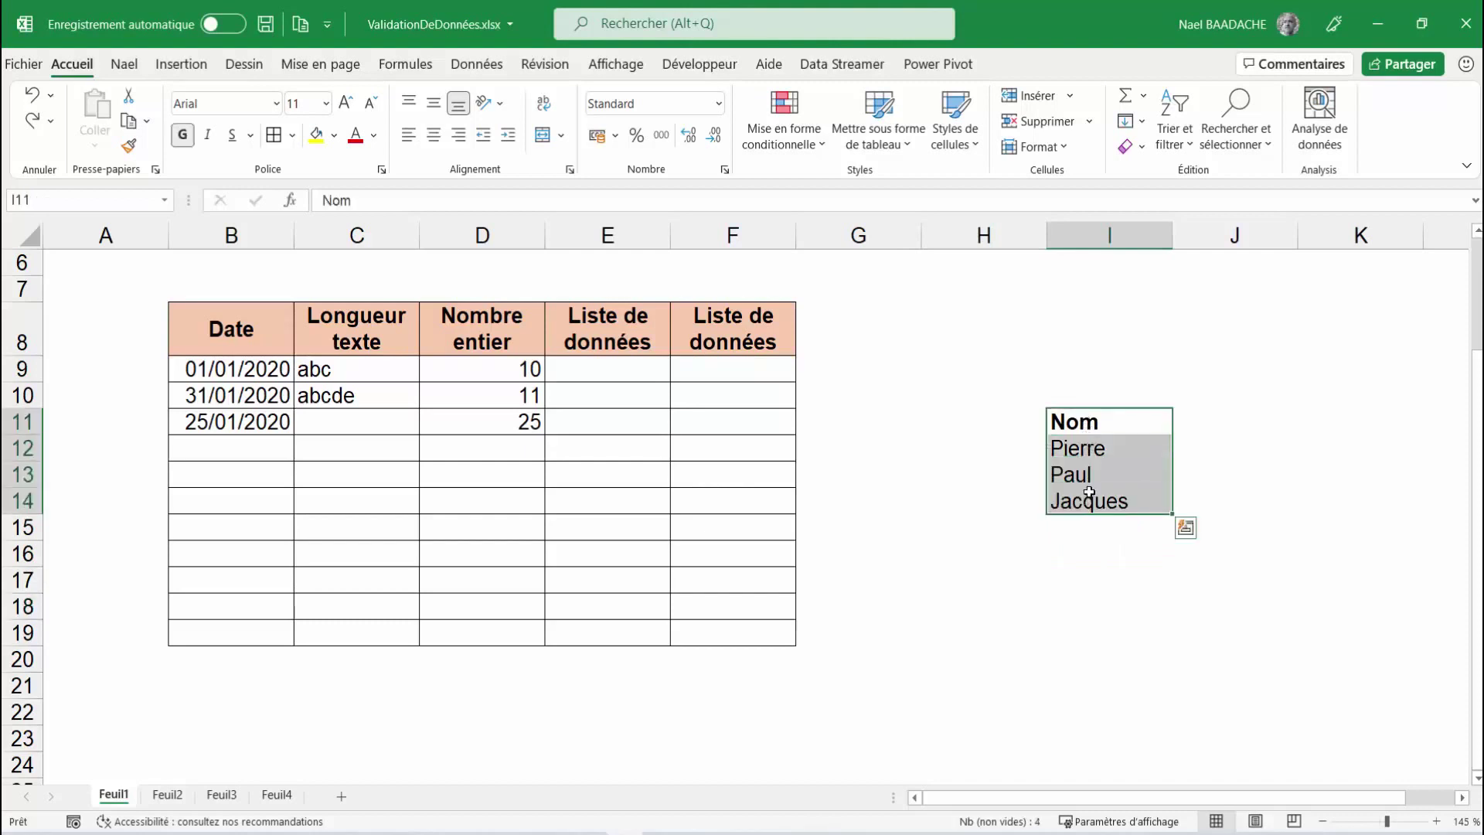
- Create a Power Query from the Nom range, keeping its header row
{"action": "left_click", "coordinate": [481, 67]}
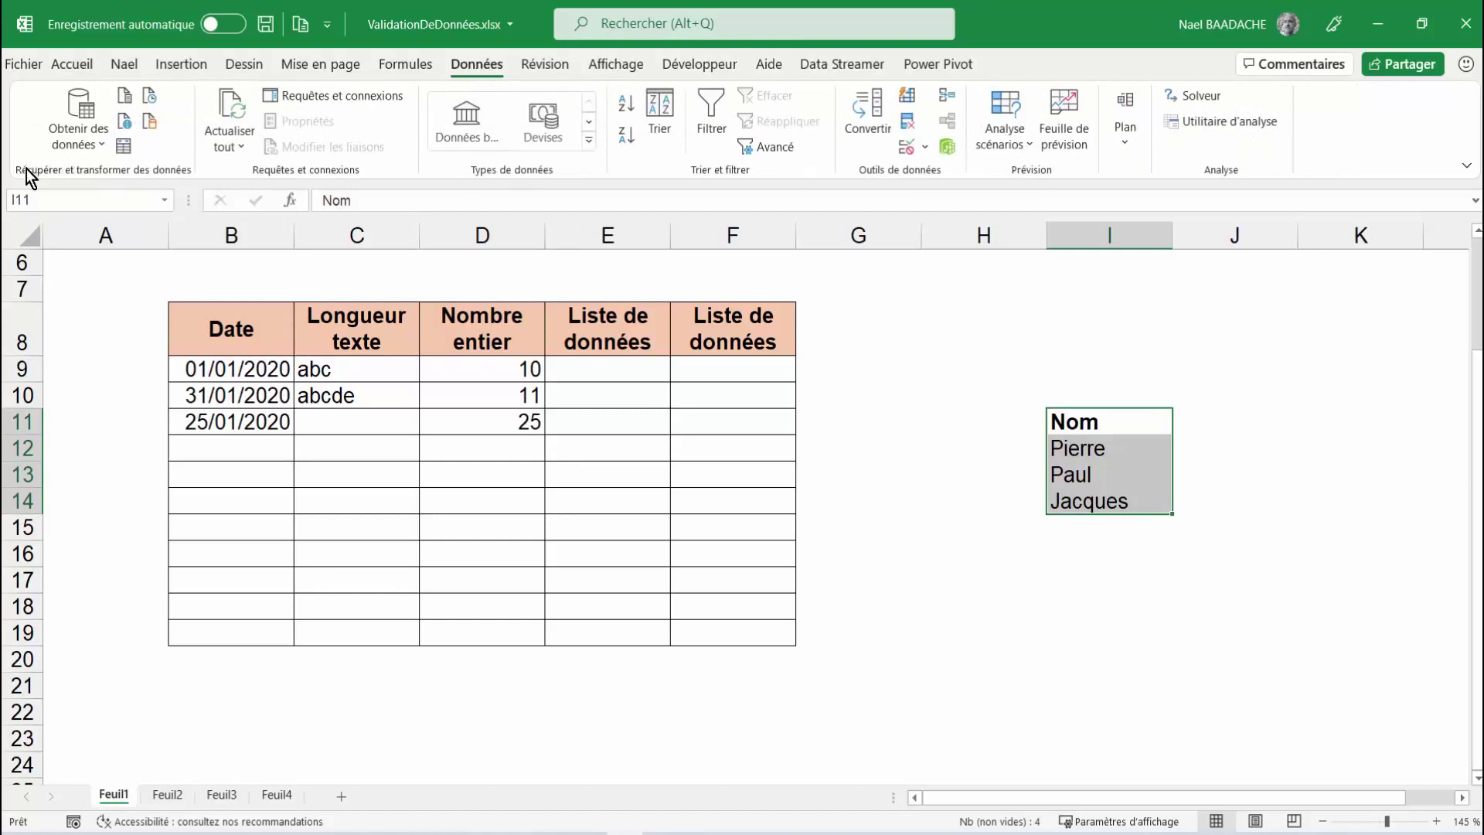
{"action": "left_click", "coordinate": [124, 147]}
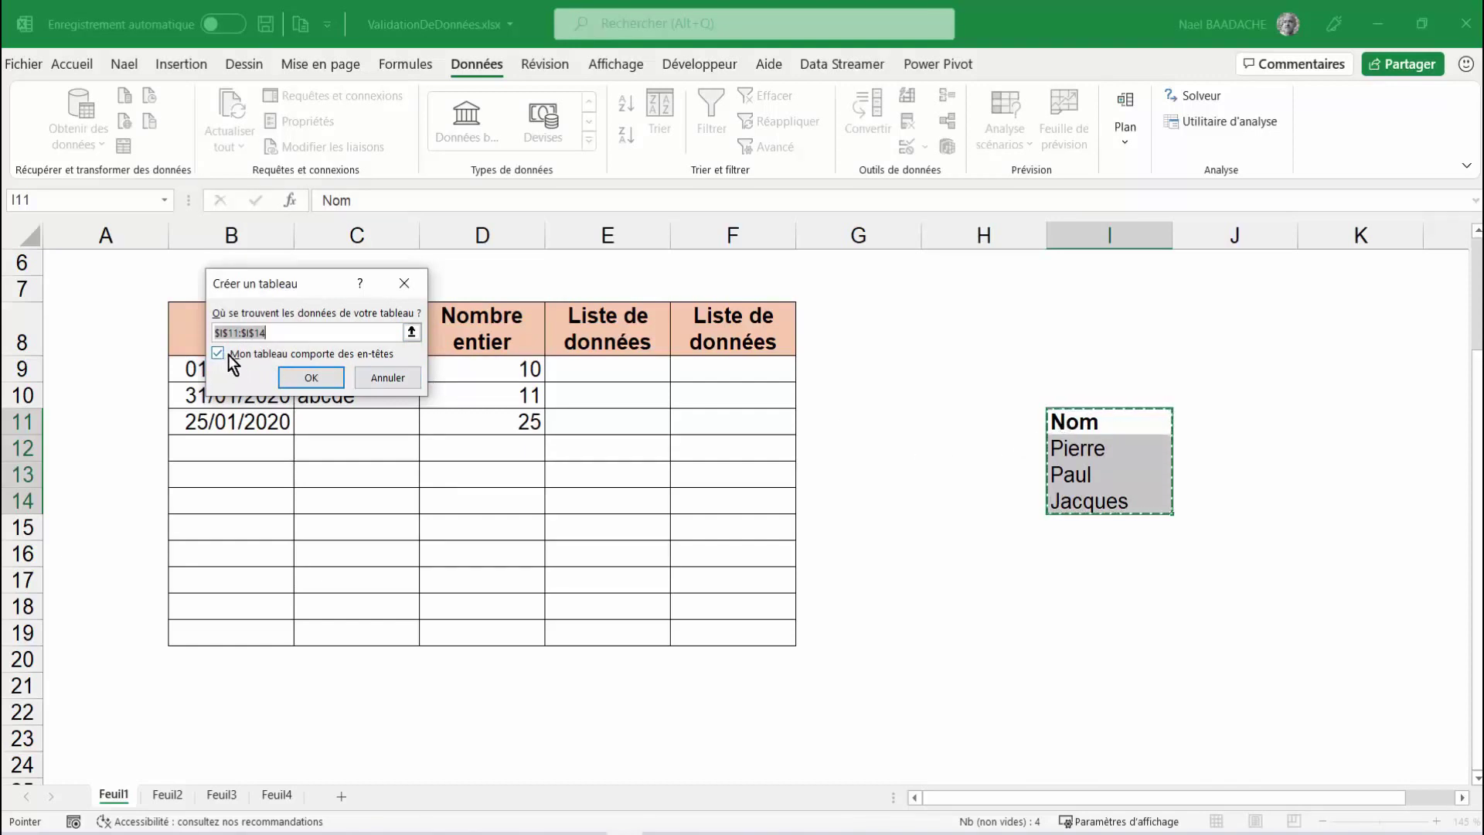
{"action": "left_click", "coordinate": [312, 382]}
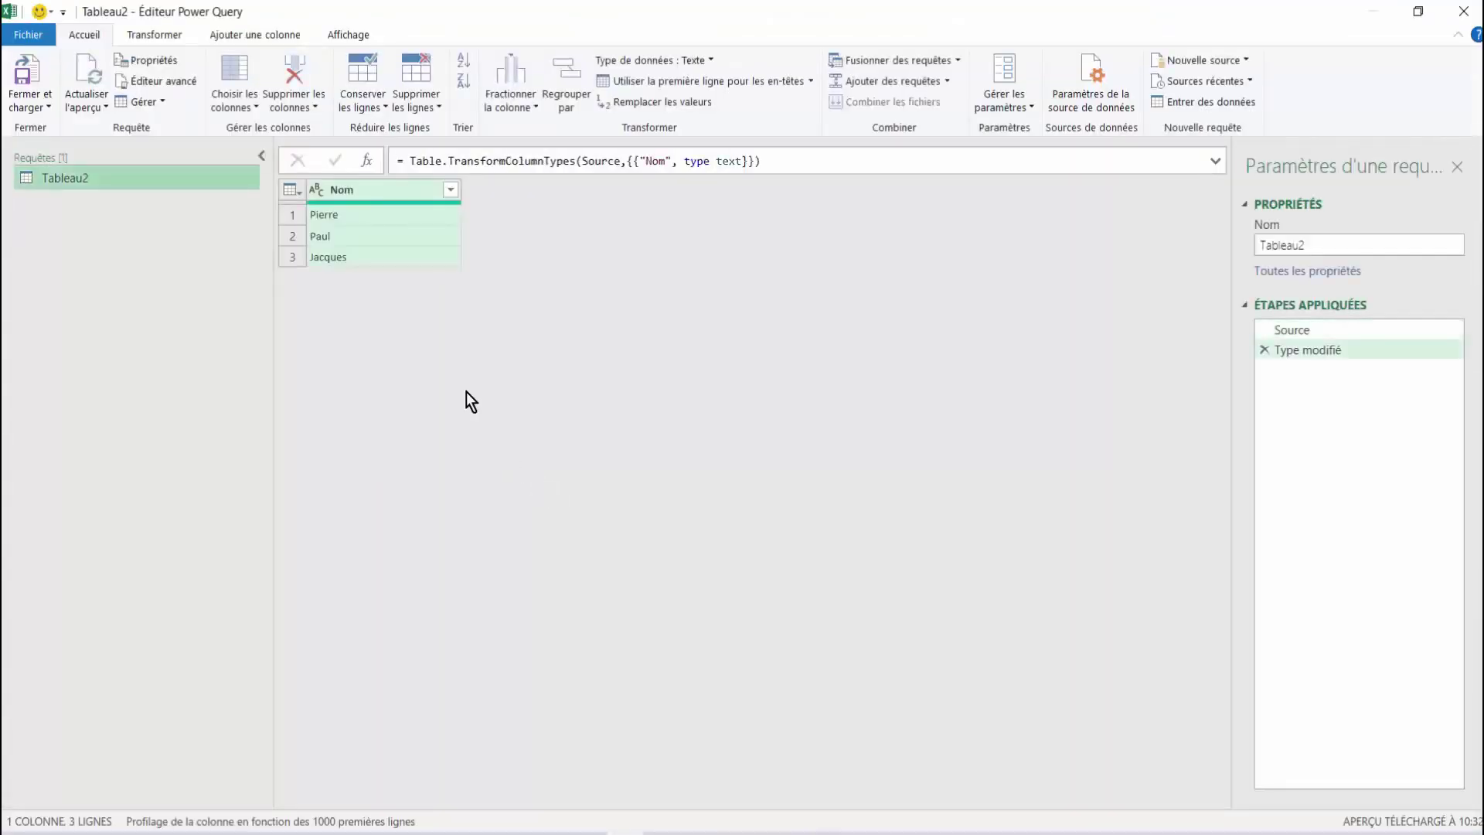
- Sort Nom ascending and load the result to a new Tableau2 sheet
{"action": "left_click", "coordinate": [449, 190]}
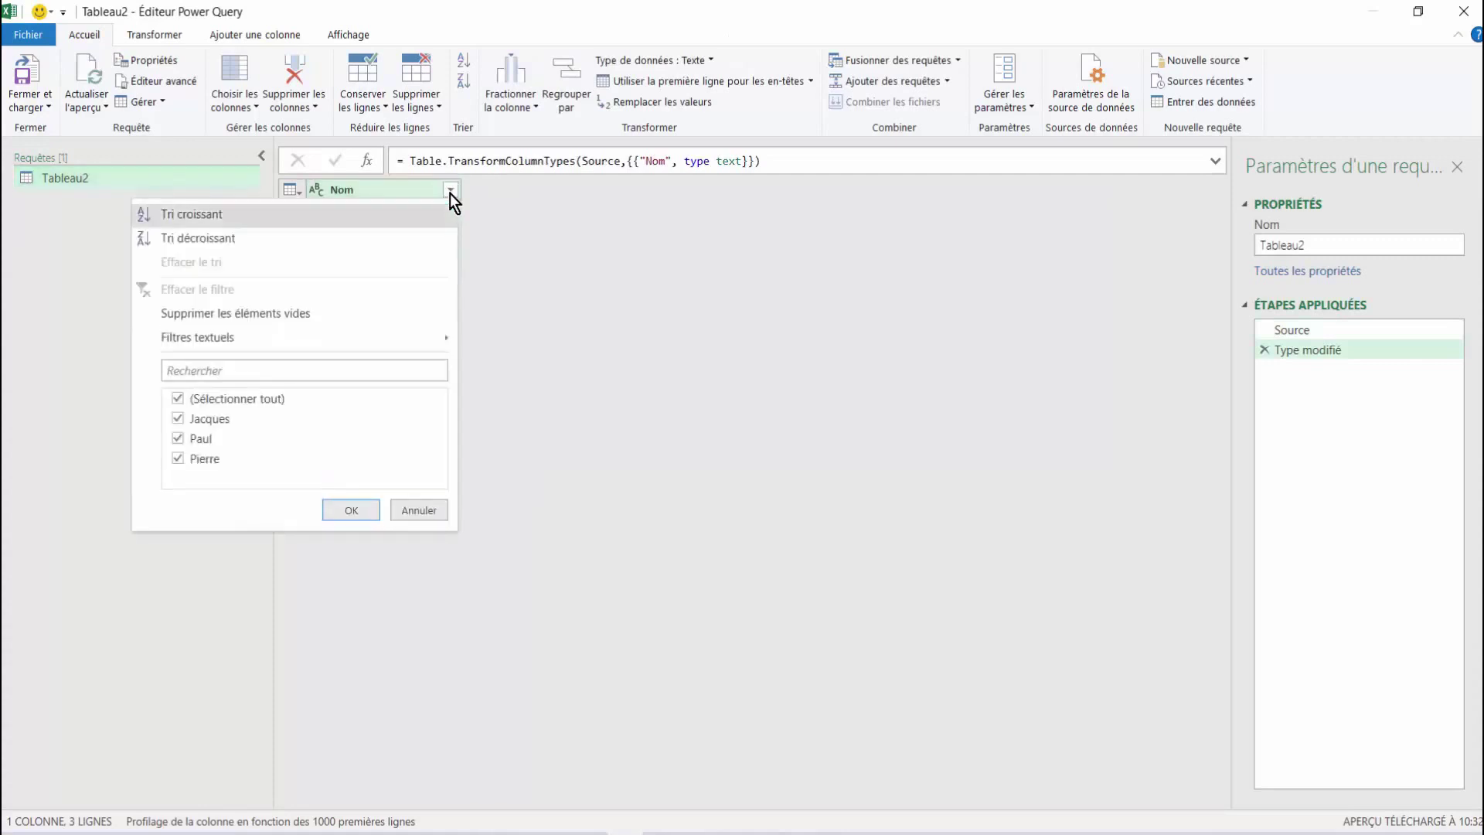
{"action": "left_click", "coordinate": [224, 220]}
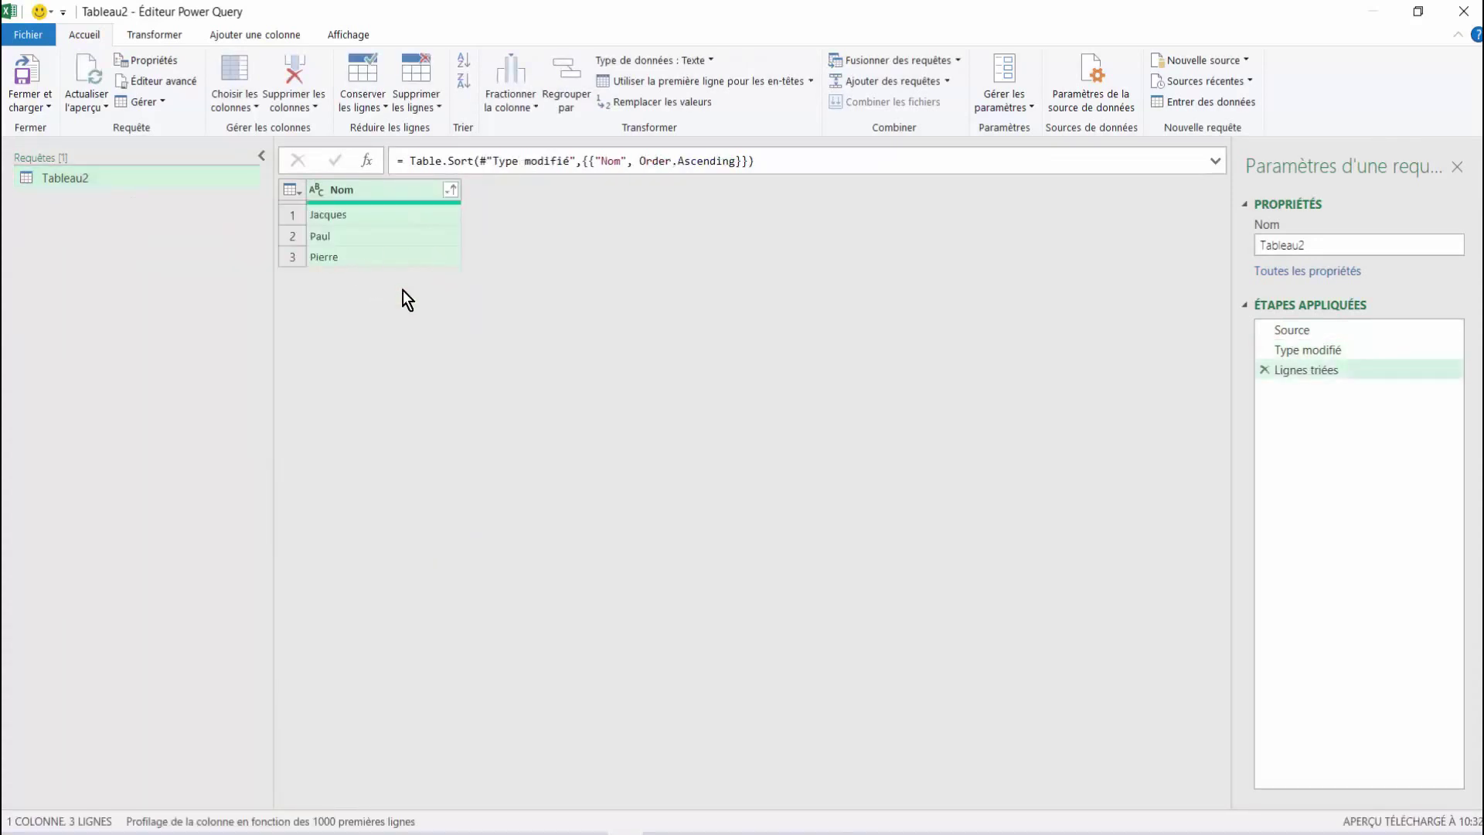
{"action": "left_click", "coordinate": [43, 113]}
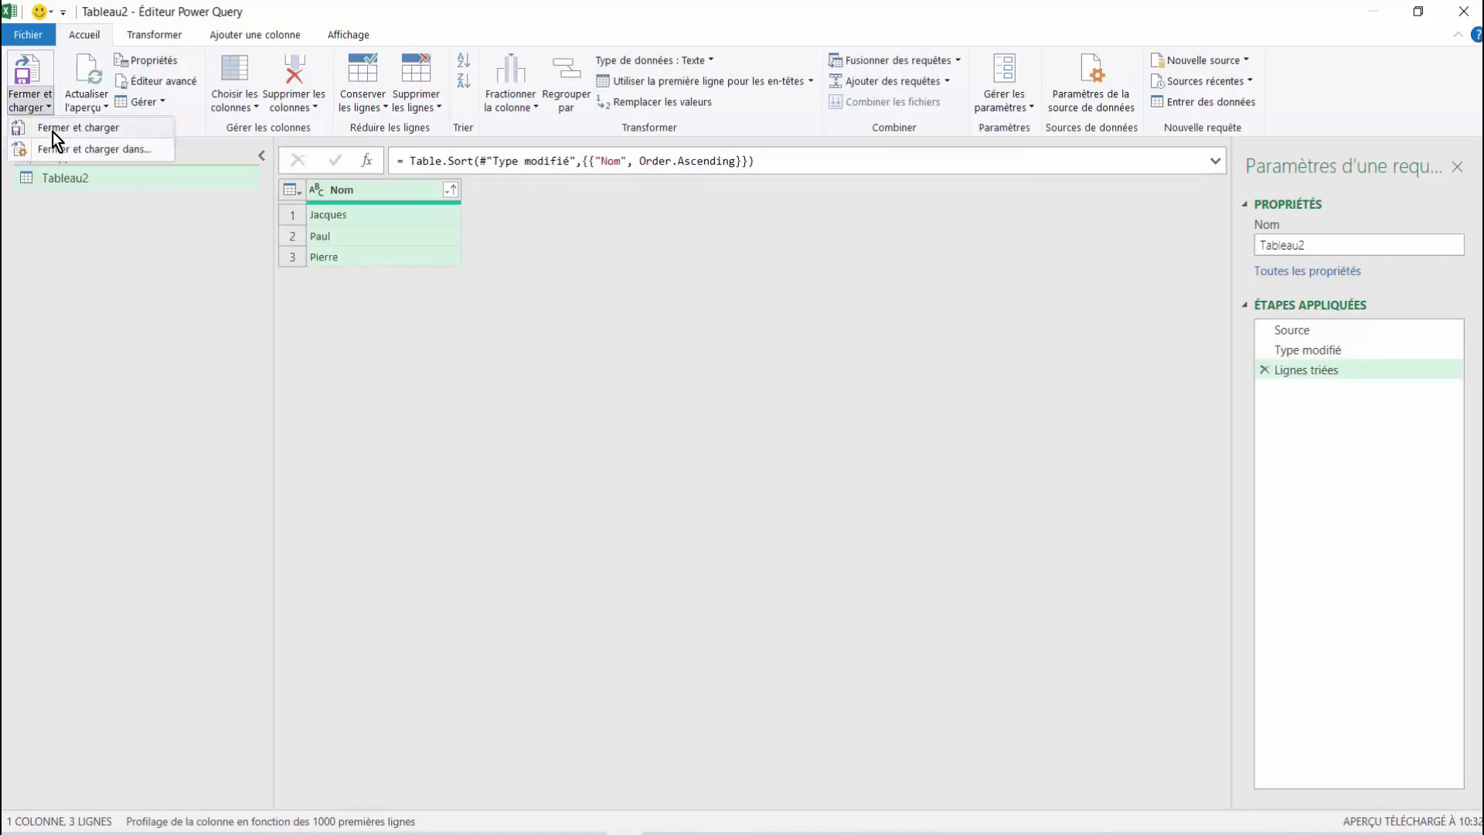
{"action": "left_click", "coordinate": [52, 129]}
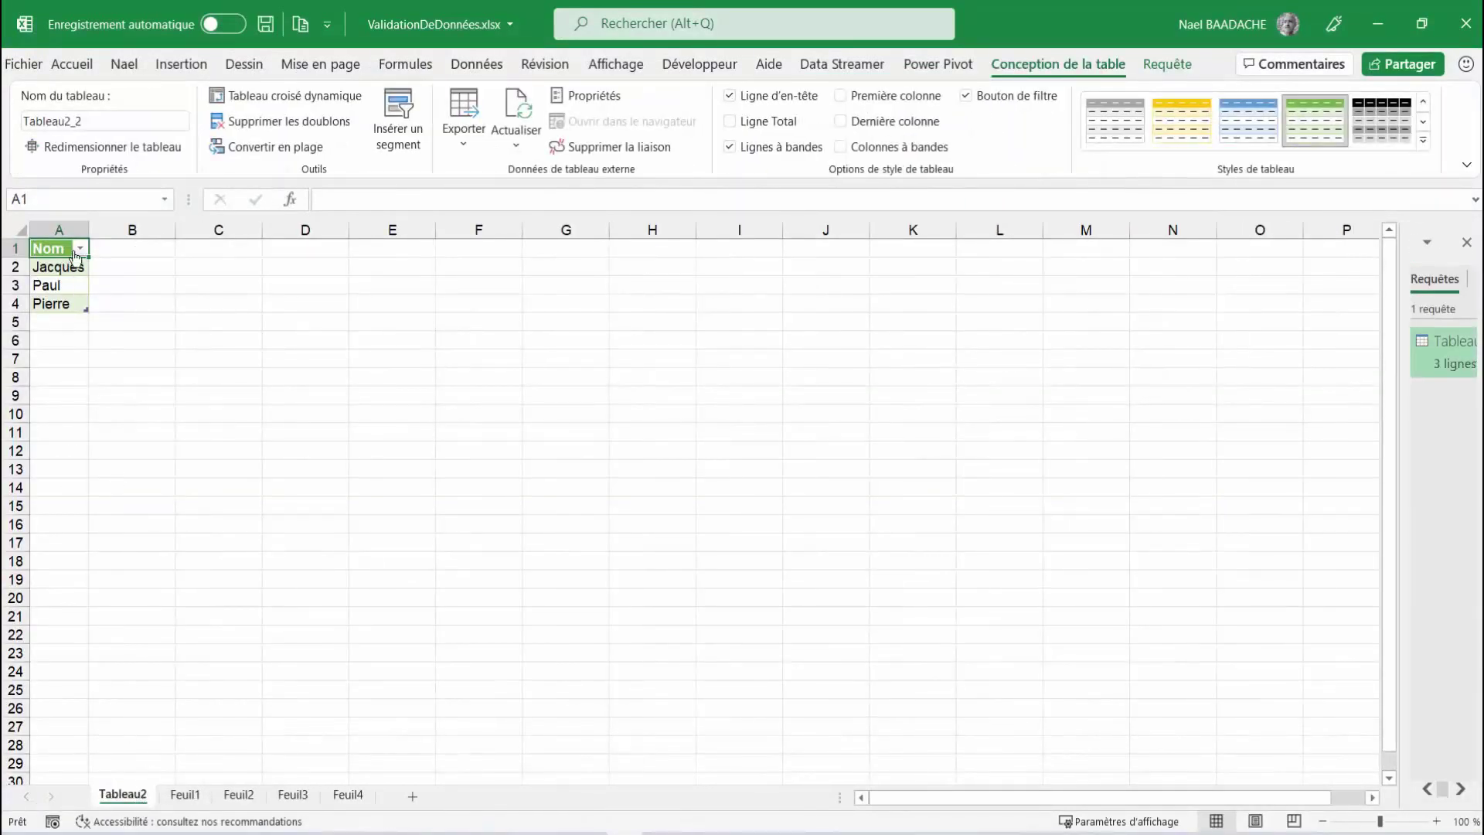
- On Feuil1, give F9:F19 a List validation sourced from =Tableau2!$A$2:$A$4
{"action": "left_click", "coordinate": [185, 794]}
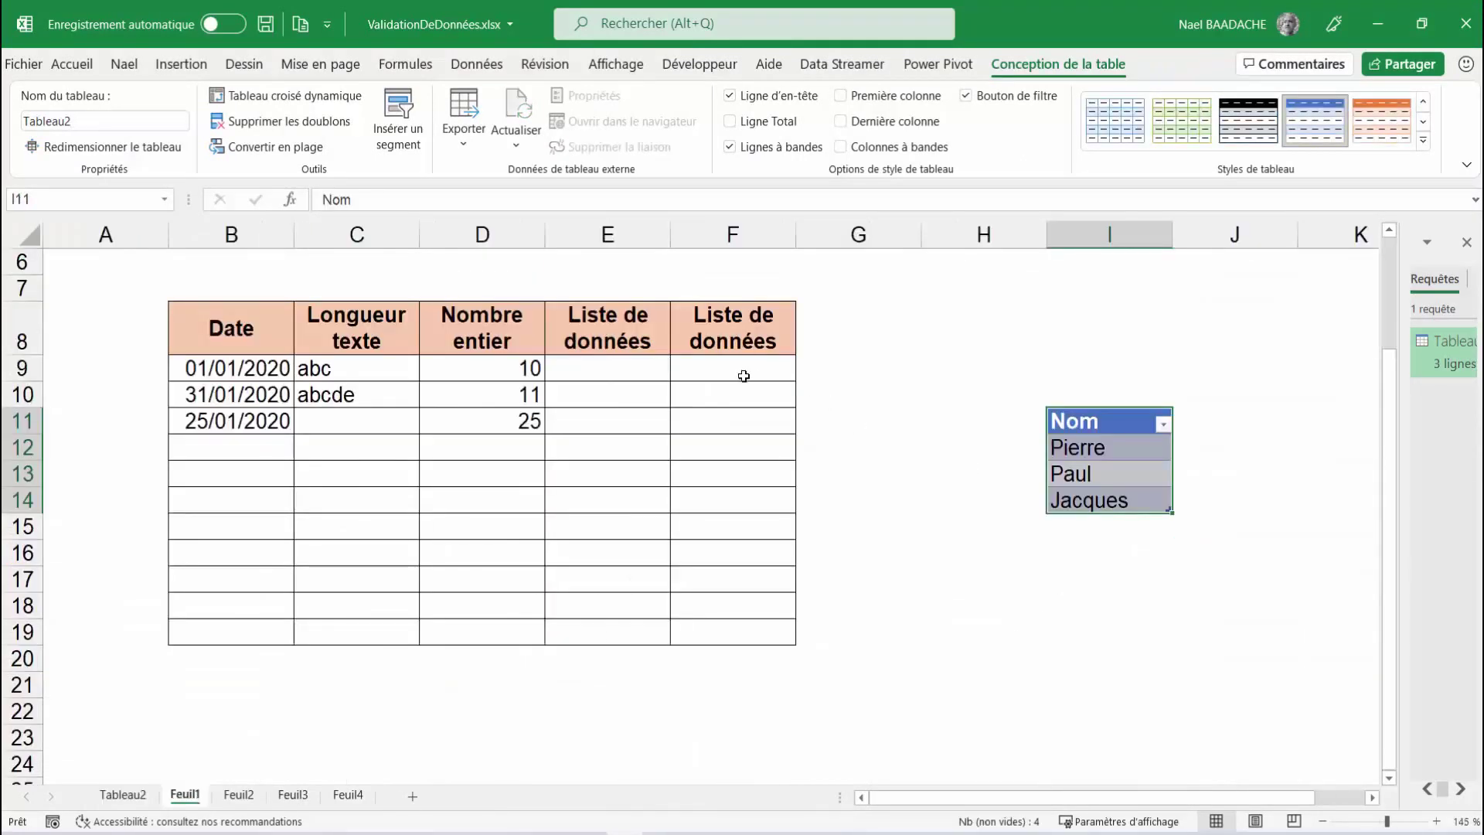
{"action": "left_click_drag", "start_coordinate": [742, 371], "coordinate": [733, 632]}
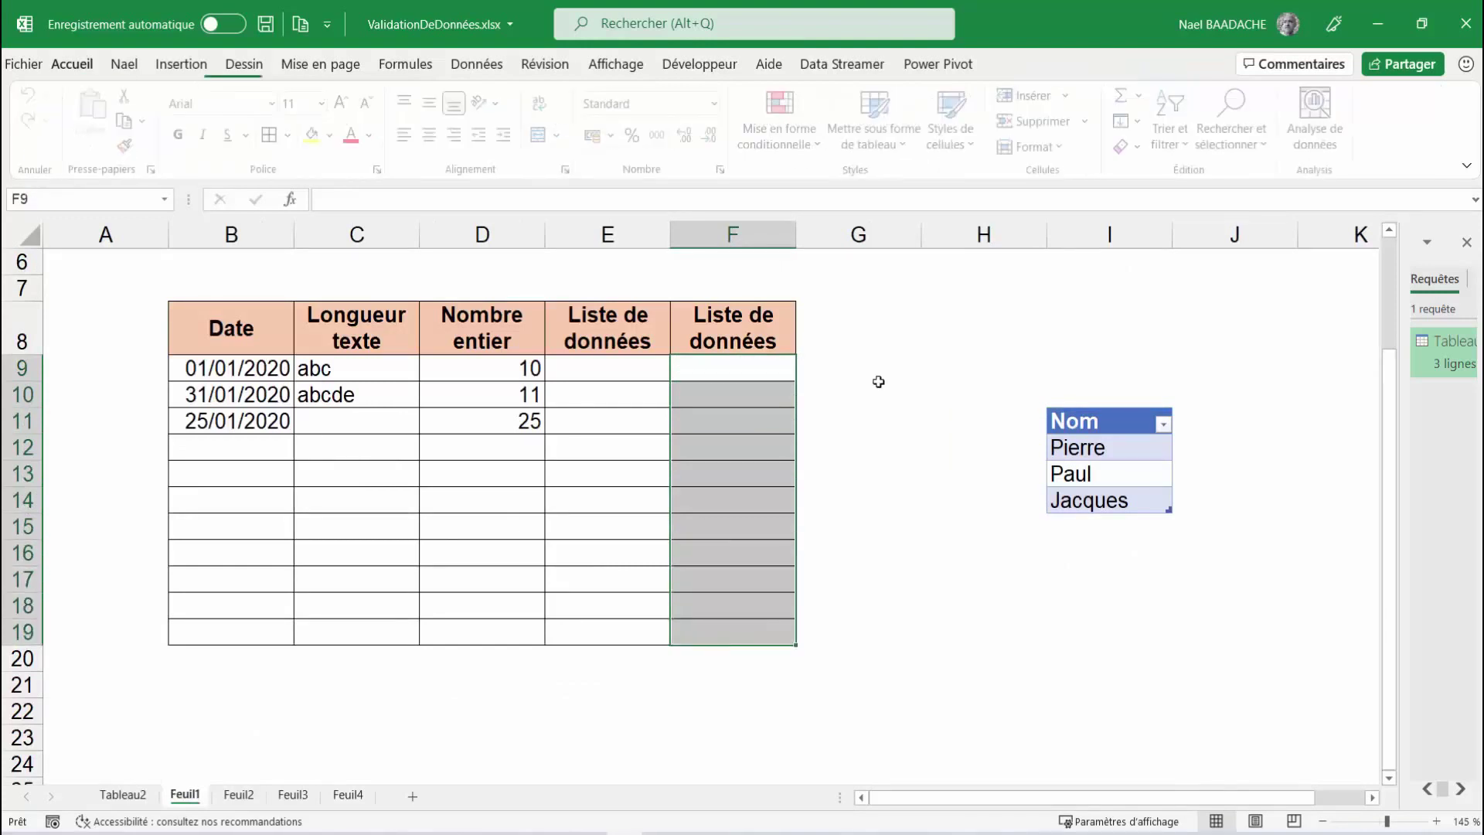
{"action": "left_click", "coordinate": [461, 70]}
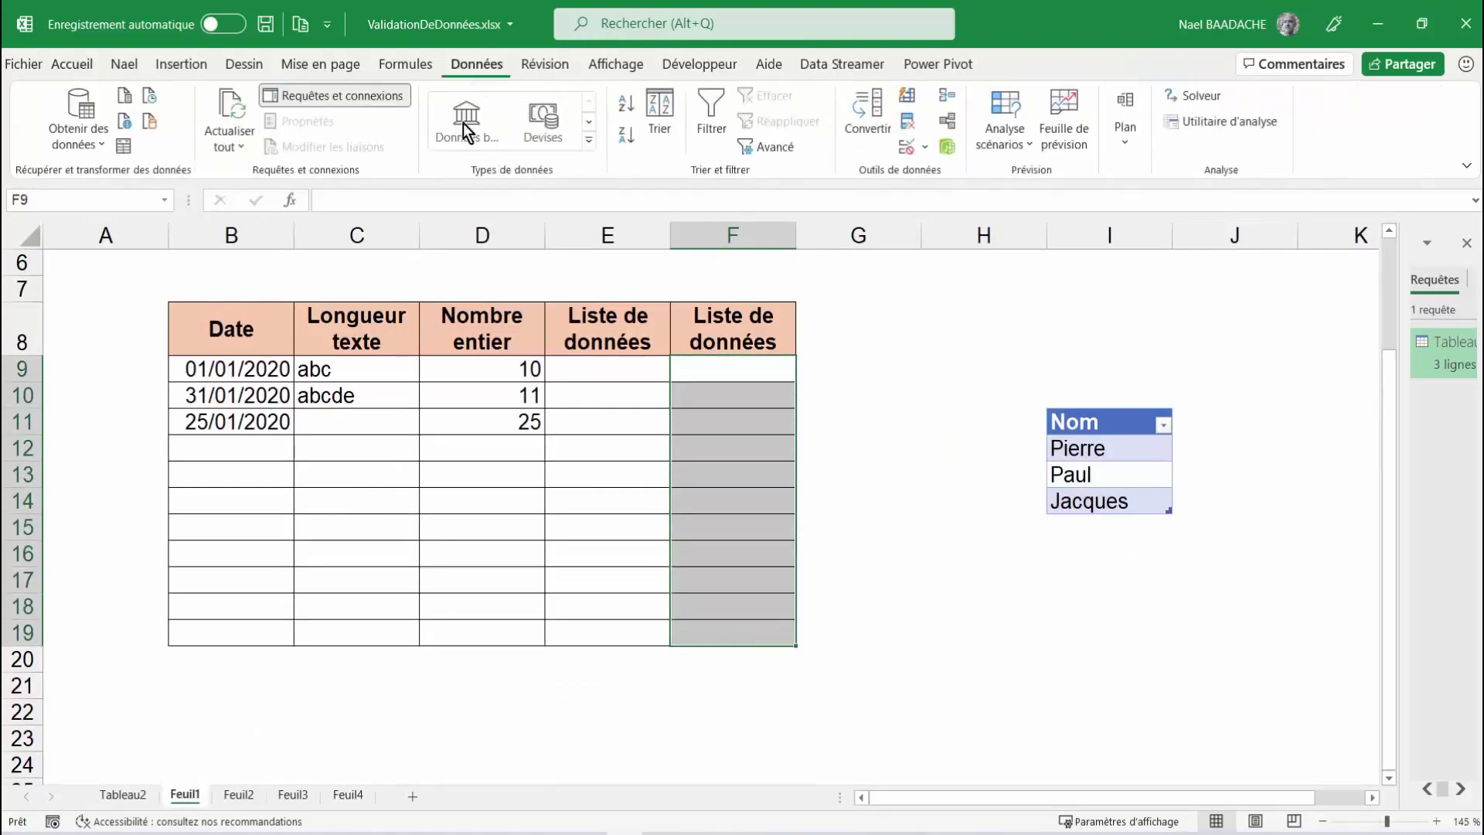
{"action": "left_click", "coordinate": [926, 146]}
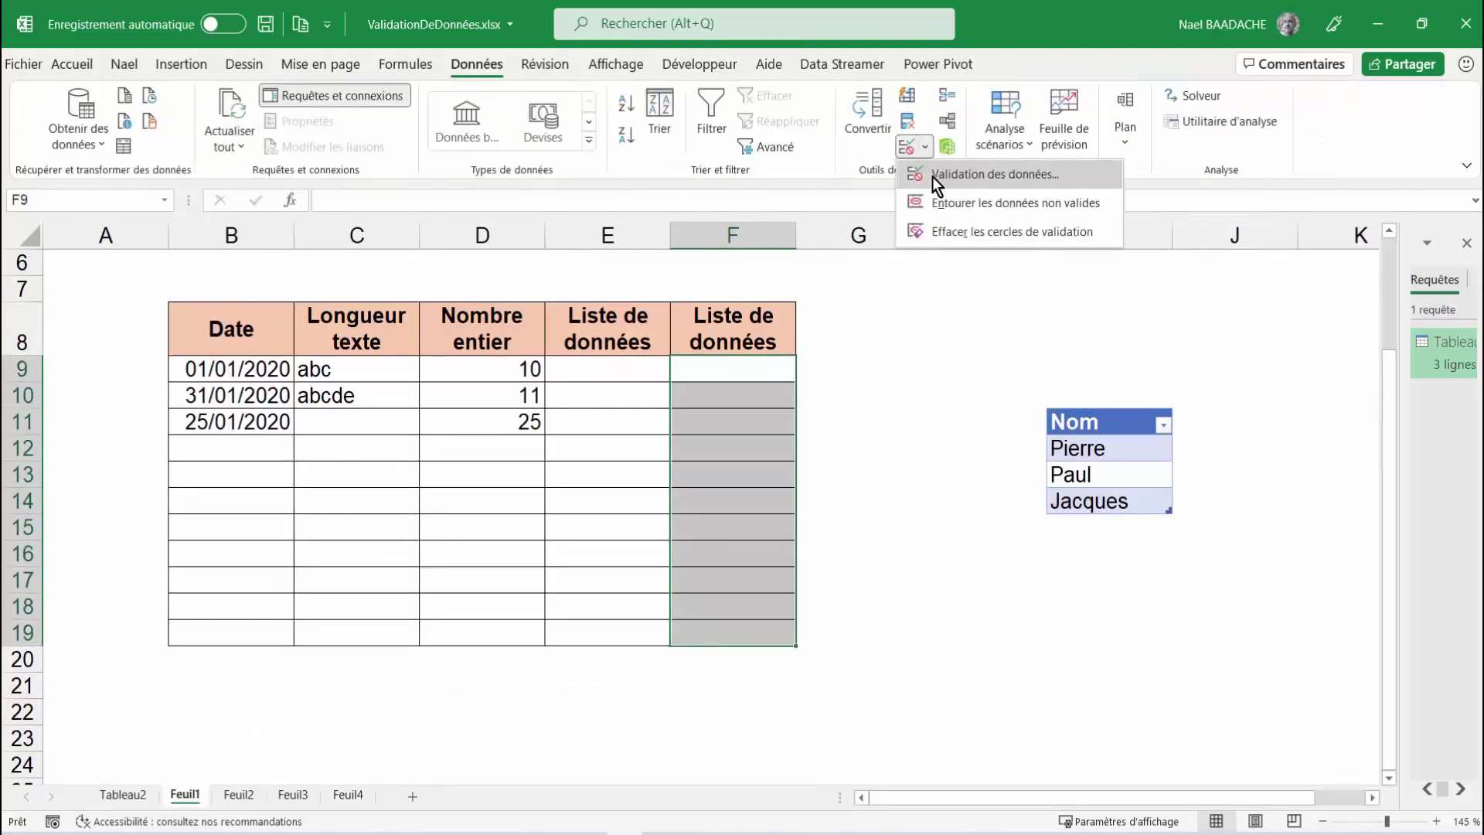
{"action": "left_click", "coordinate": [932, 176]}
{"action": "left_click_drag", "start_coordinate": [323, 148], "coordinate": [1190, 360]}
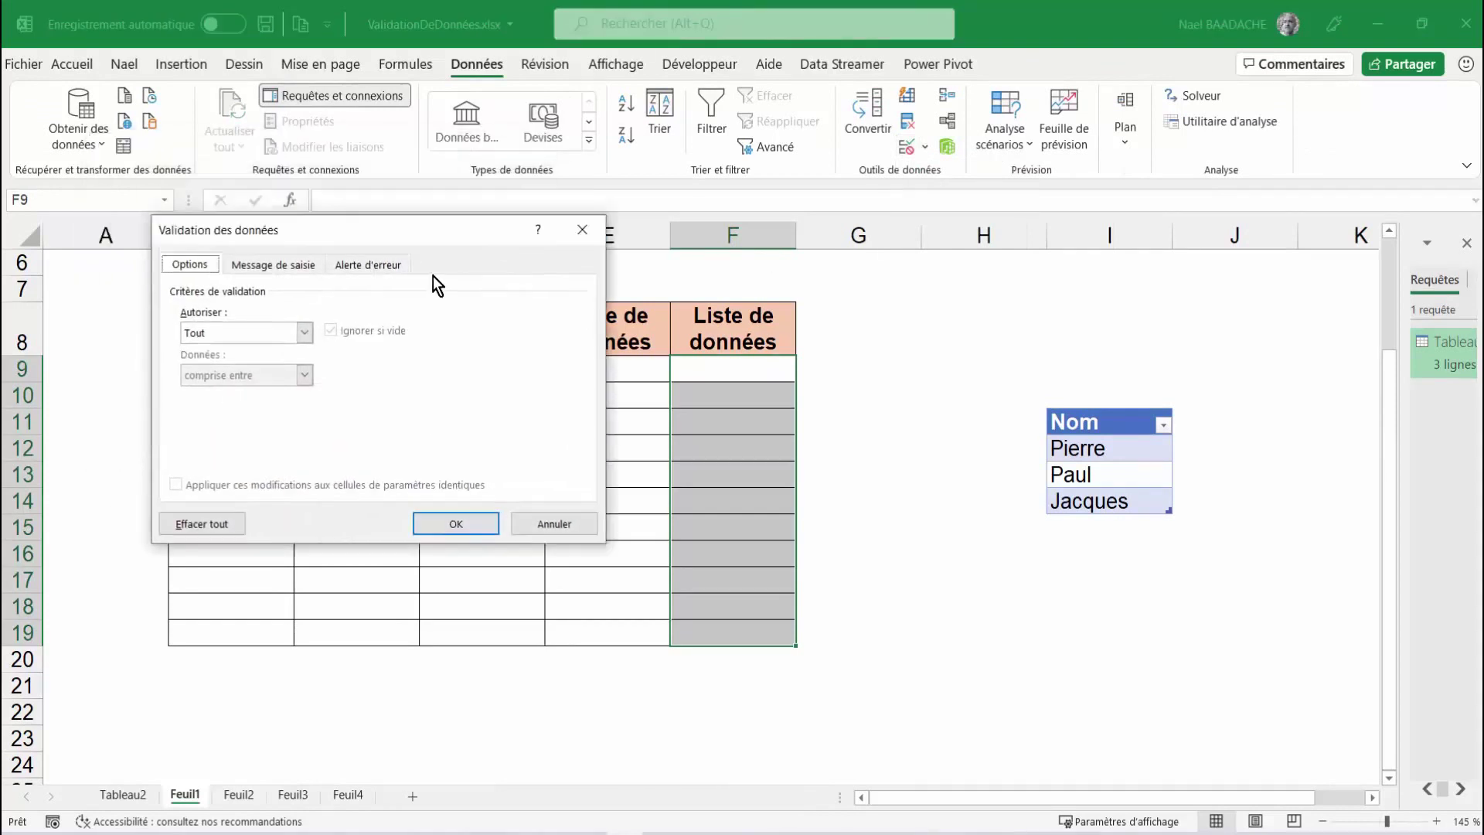
{"action": "left_click", "coordinate": [1050, 463]}
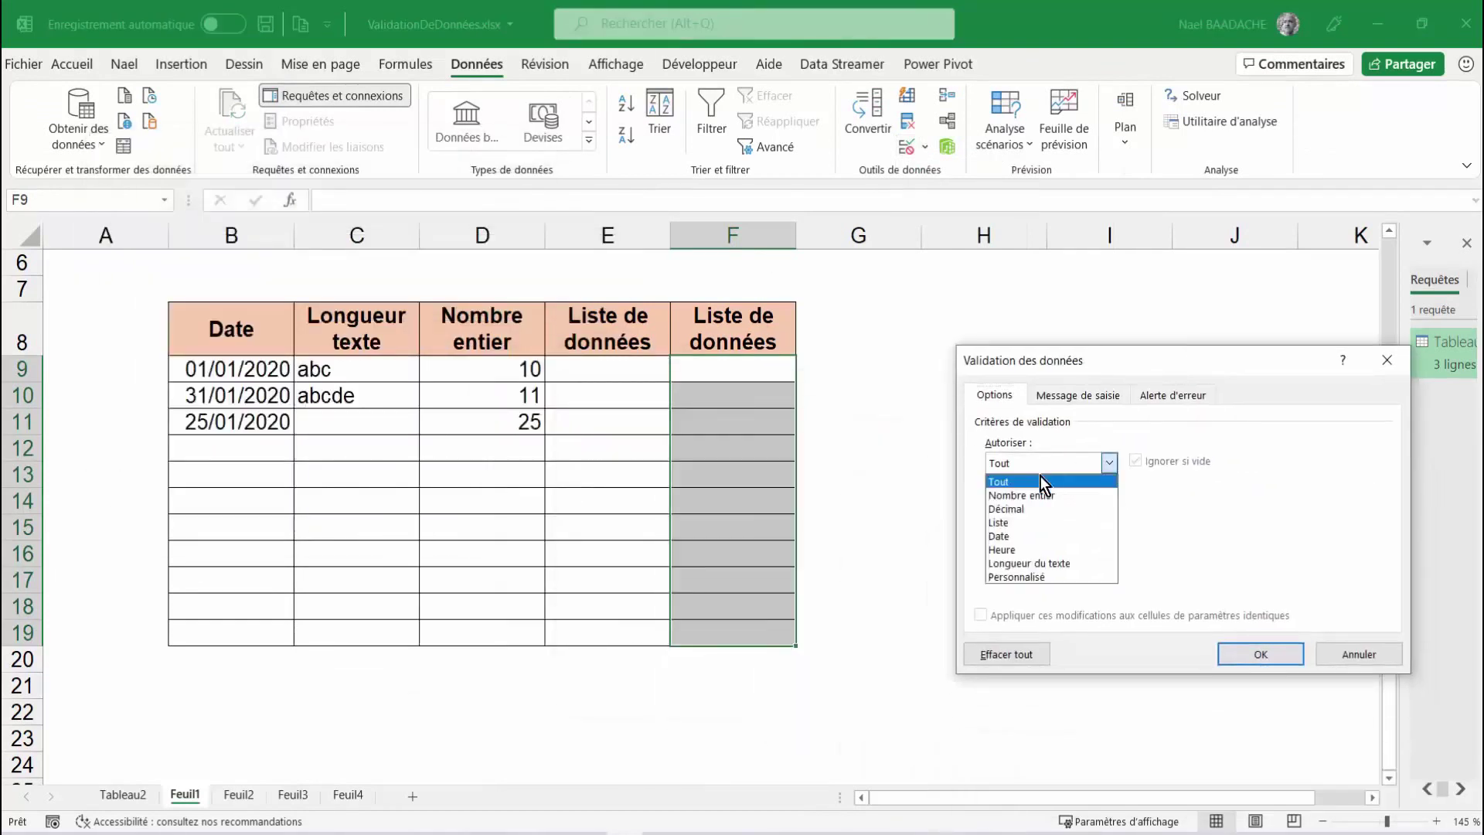
{"action": "left_click", "coordinate": [1008, 522]}
{"action": "left_click", "coordinate": [1008, 545]}
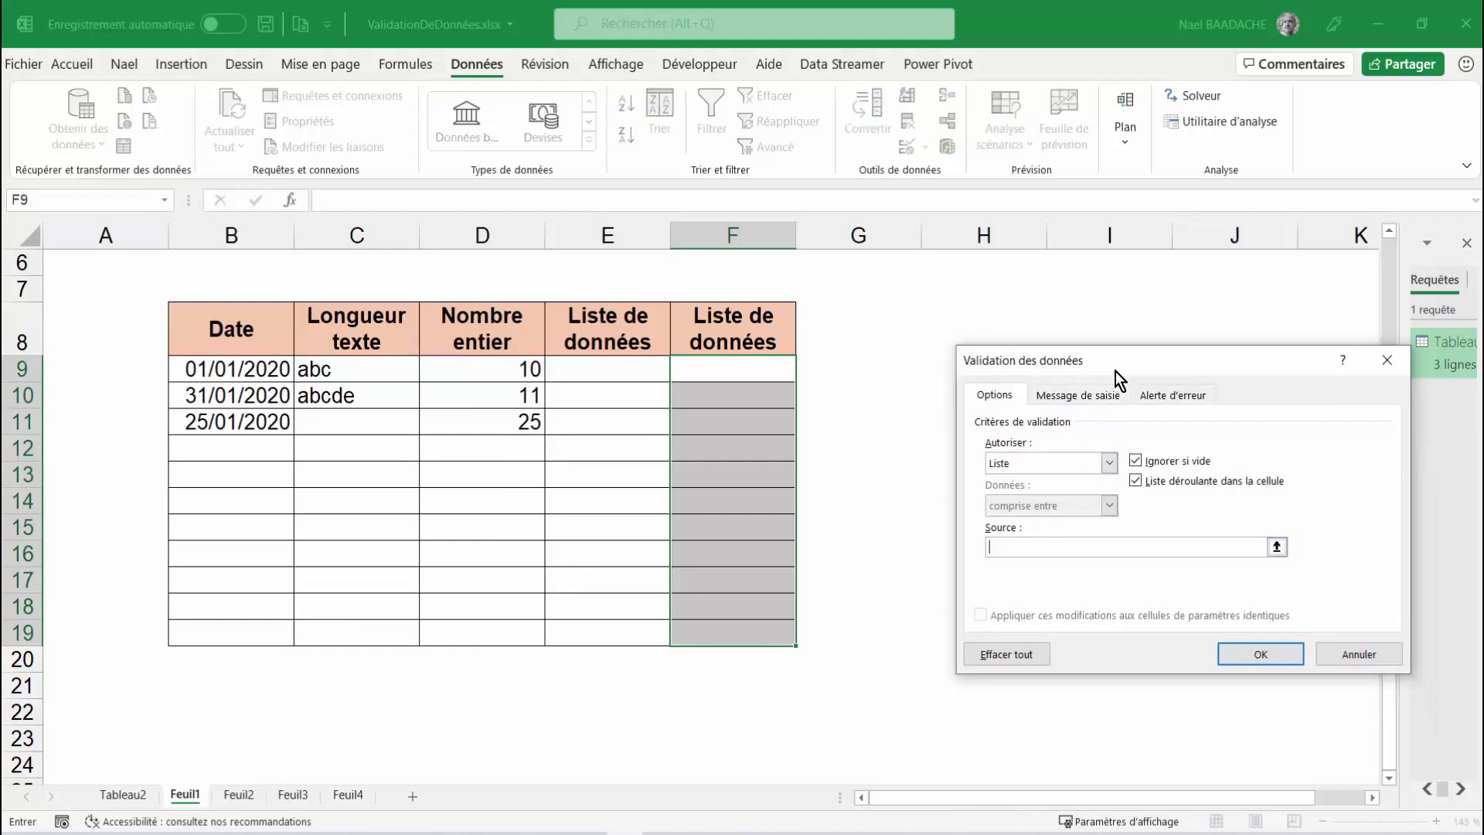
{"action": "left_click_drag", "start_coordinate": [1116, 371], "coordinate": [529, 360]}
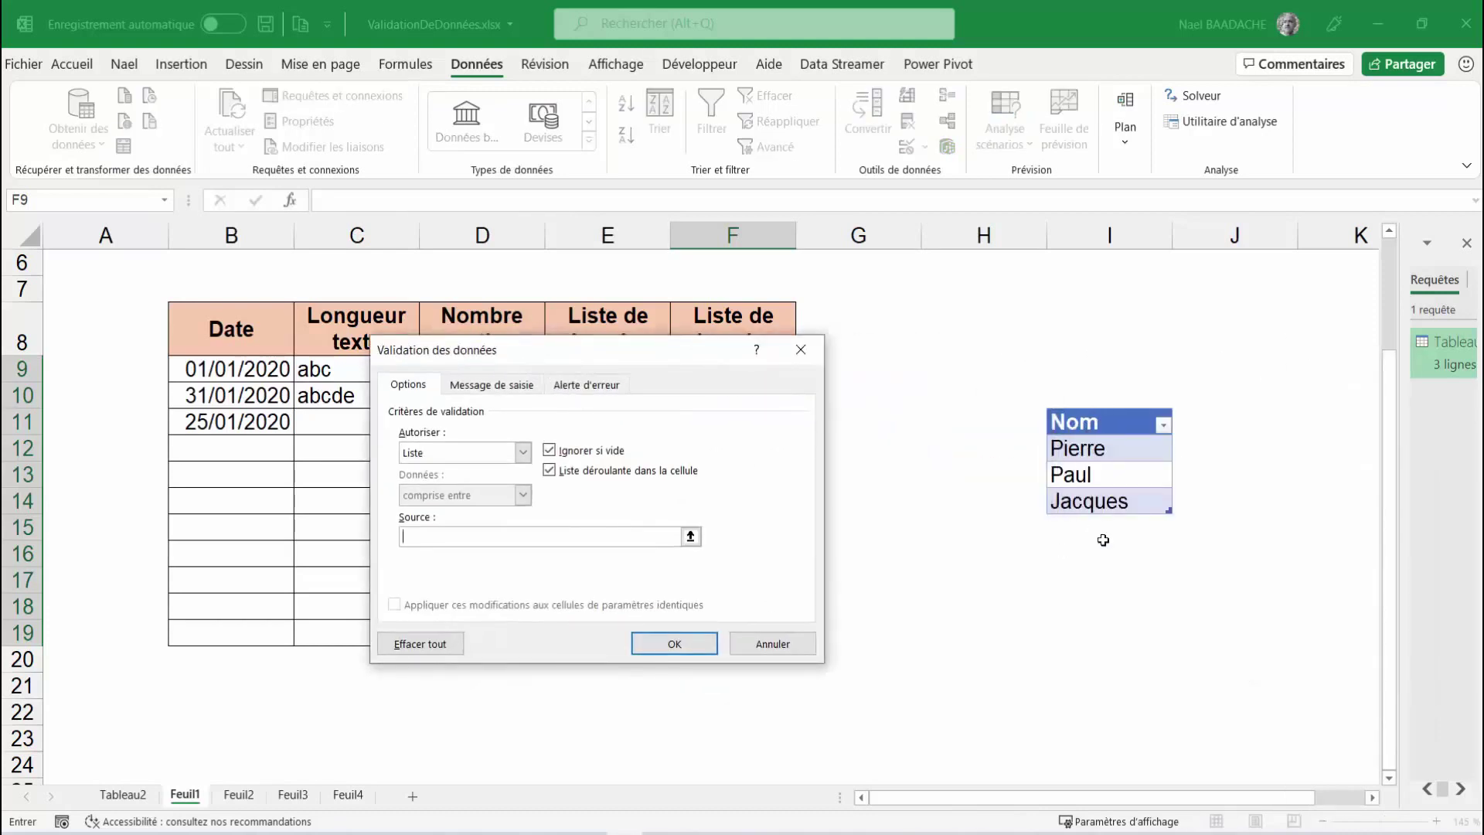
{"action": "left_click_drag", "start_coordinate": [538, 360], "coordinate": [714, 361]}
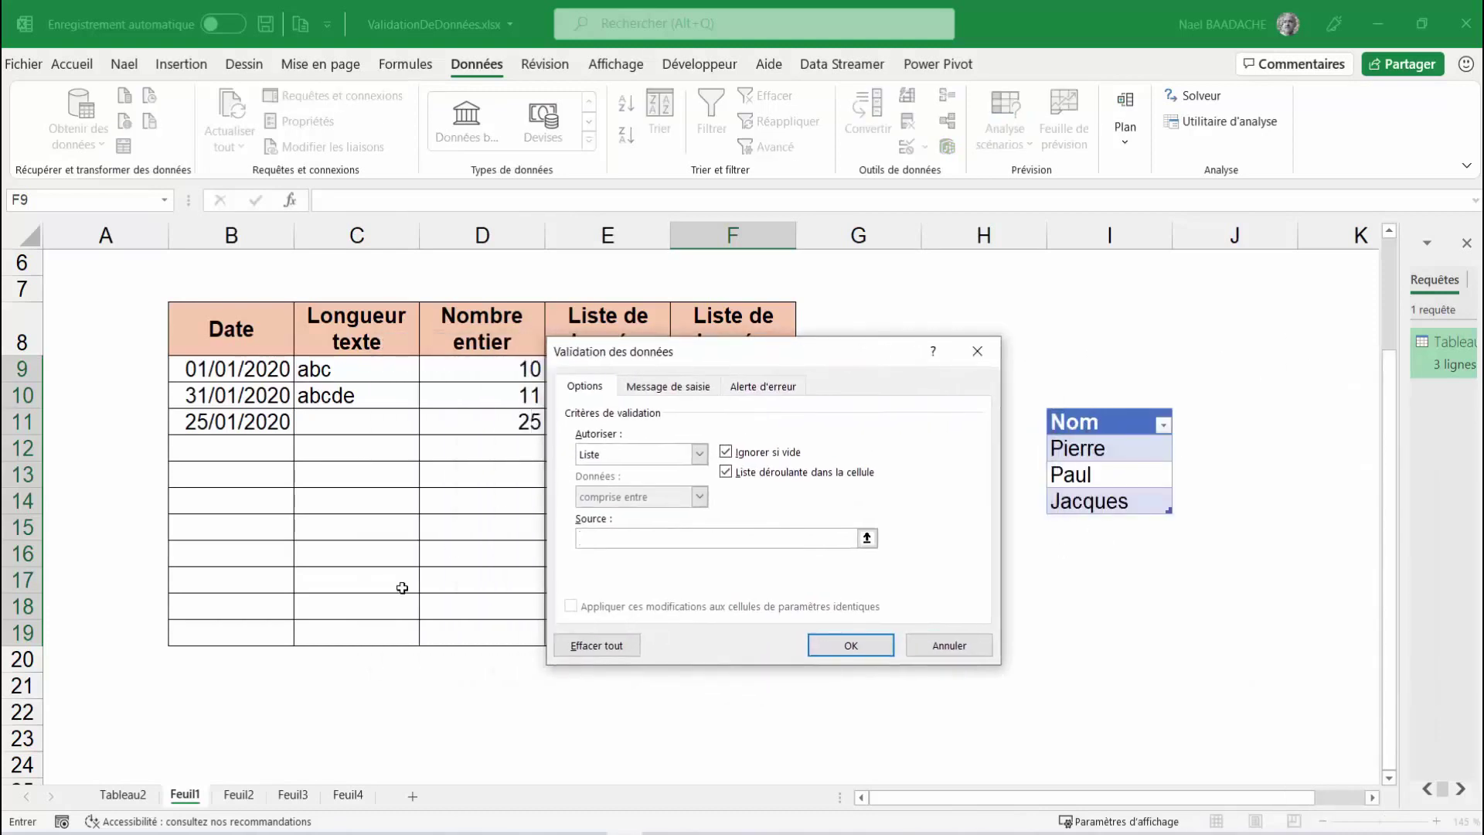
{"action": "left_click", "coordinate": [122, 796]}
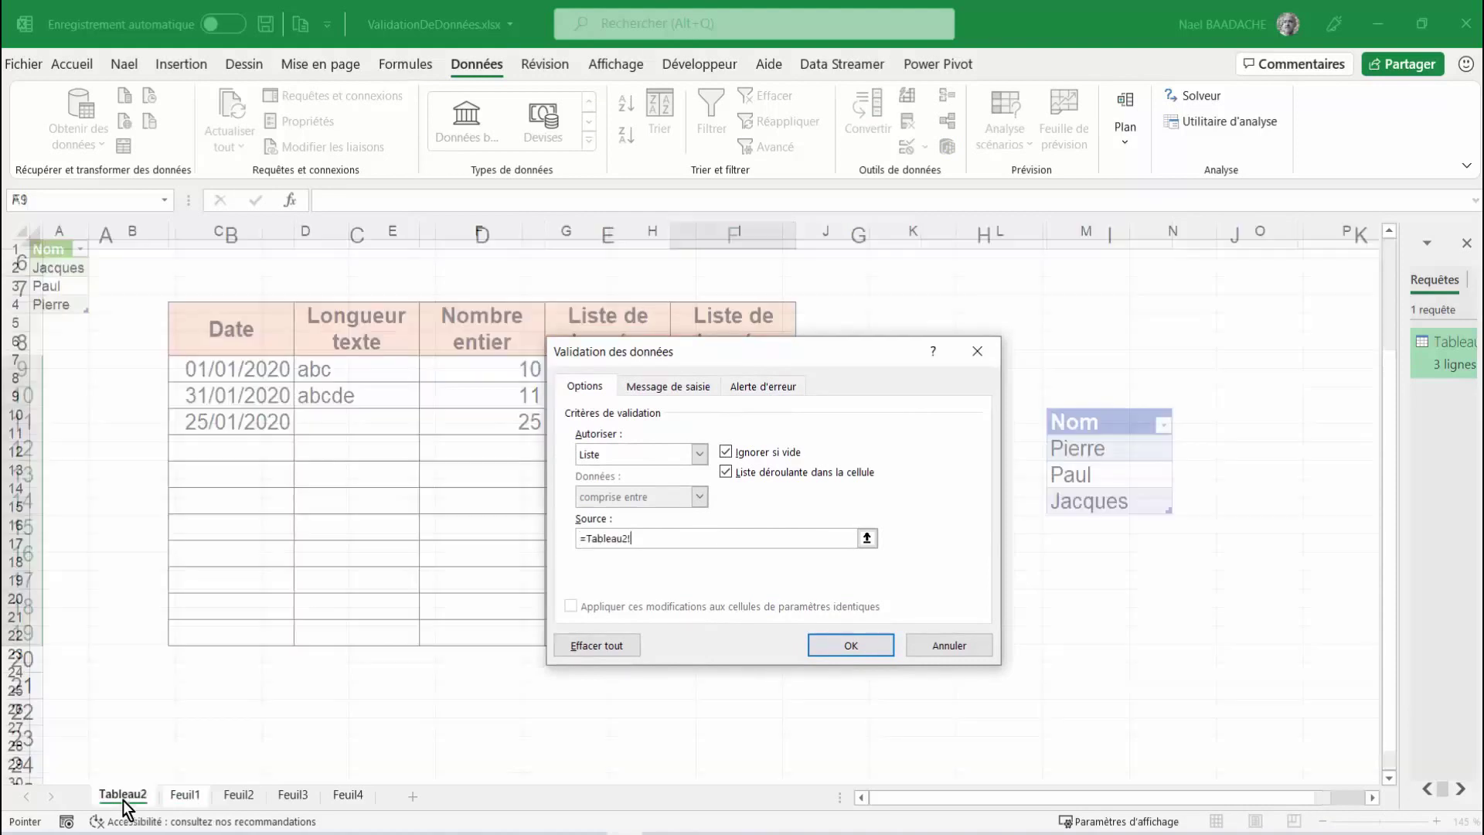
{"action": "left_click_drag", "start_coordinate": [68, 270], "coordinate": [54, 304]}
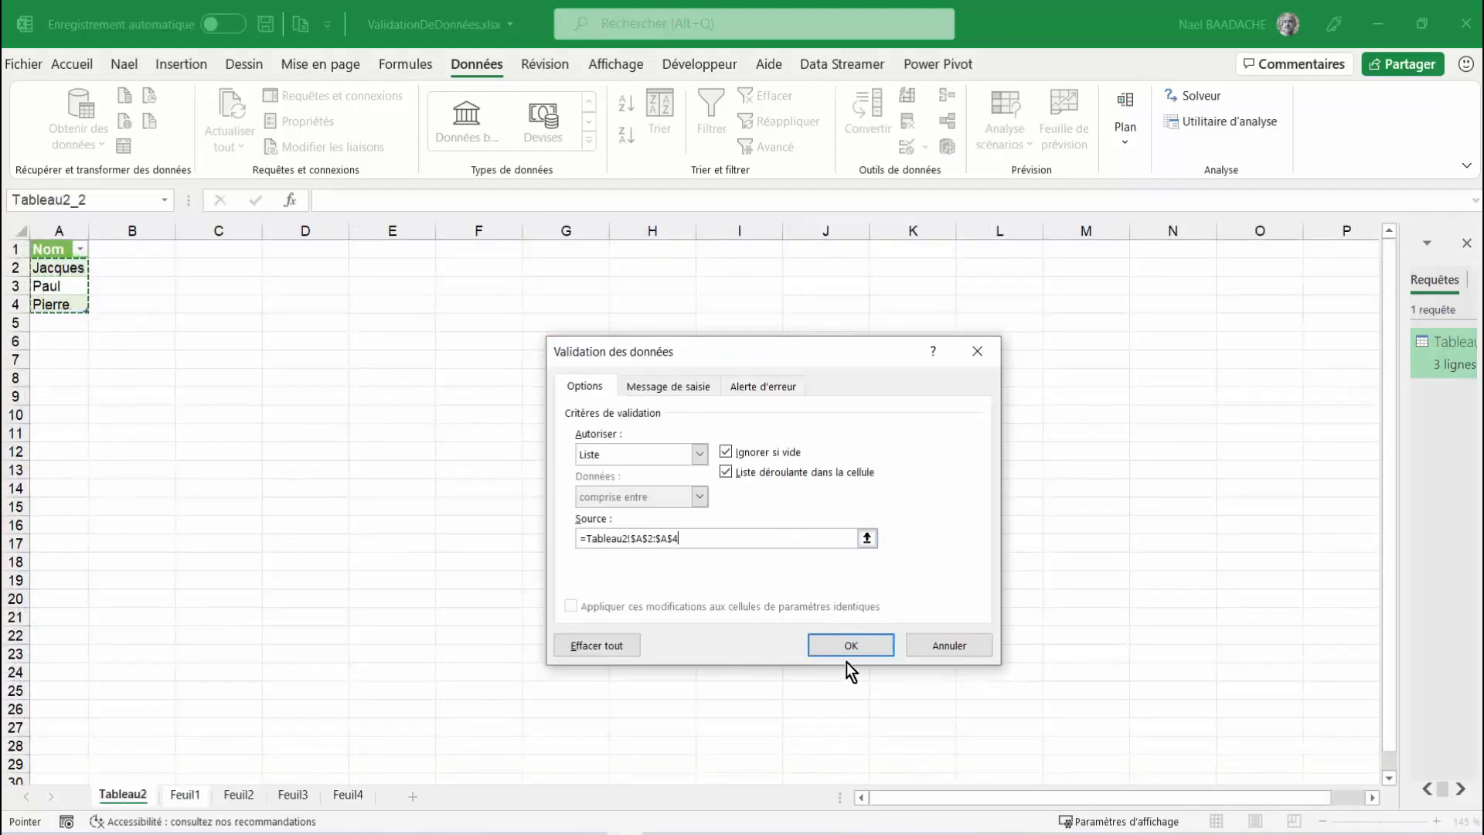
{"action": "left_click", "coordinate": [861, 646]}
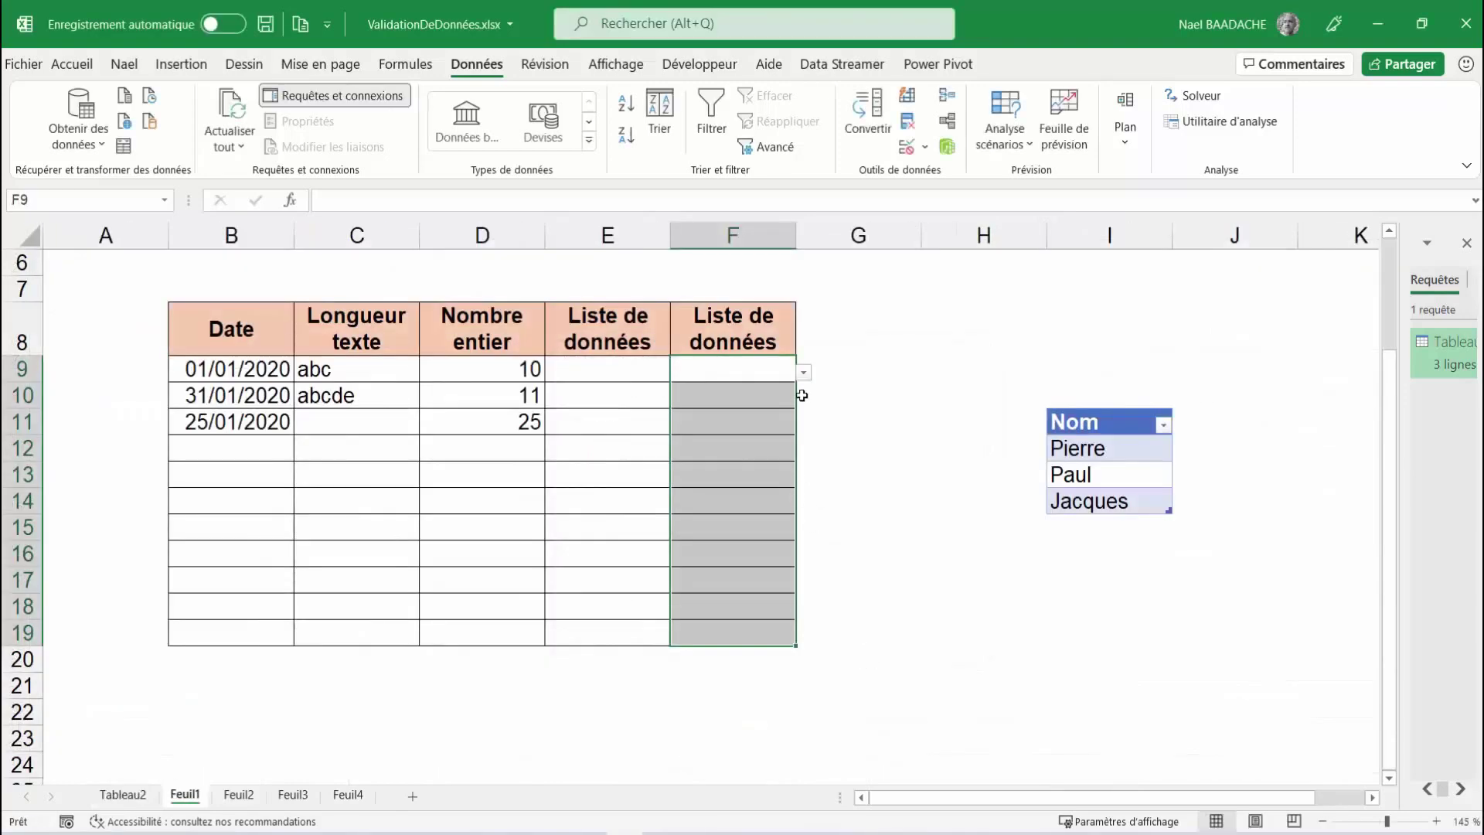
- Check F9's drop-down, then enter Nael in I15 and Annie in I16 below the Nom list
{"action": "left_click", "coordinate": [803, 373]}
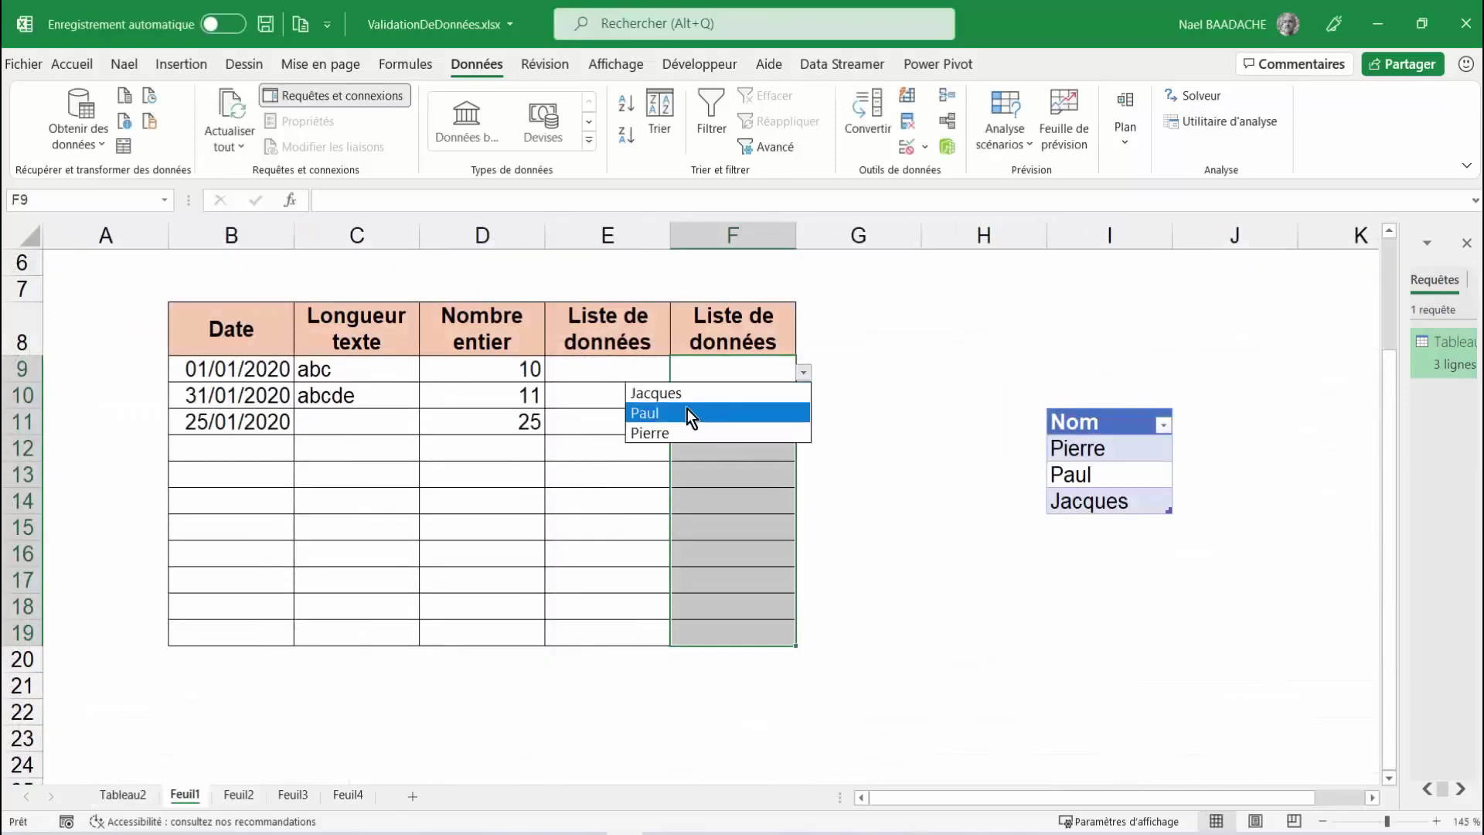
{"action": "key", "text": "Escape"}
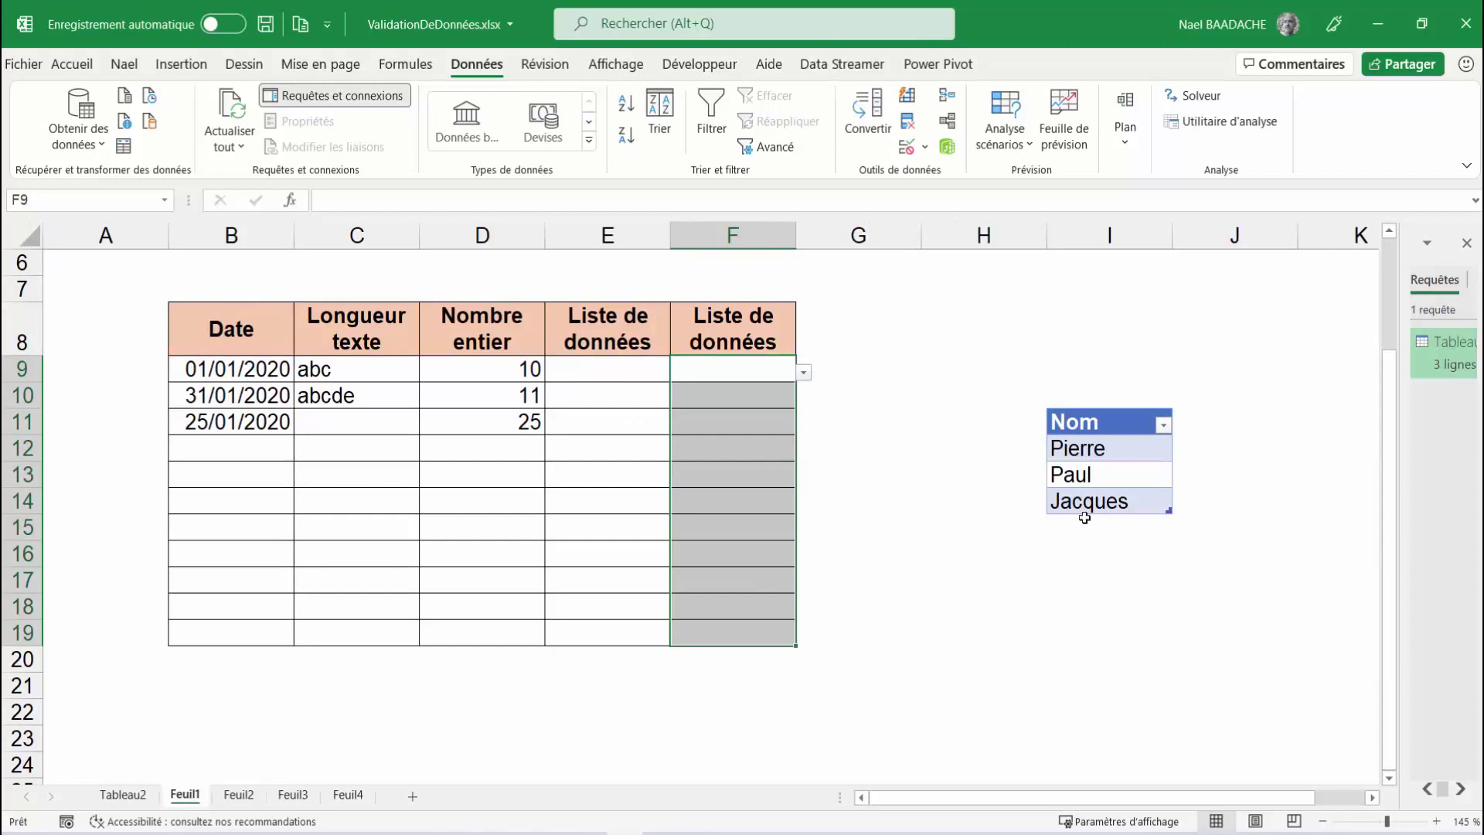
{"action": "left_click", "coordinate": [1085, 525]}
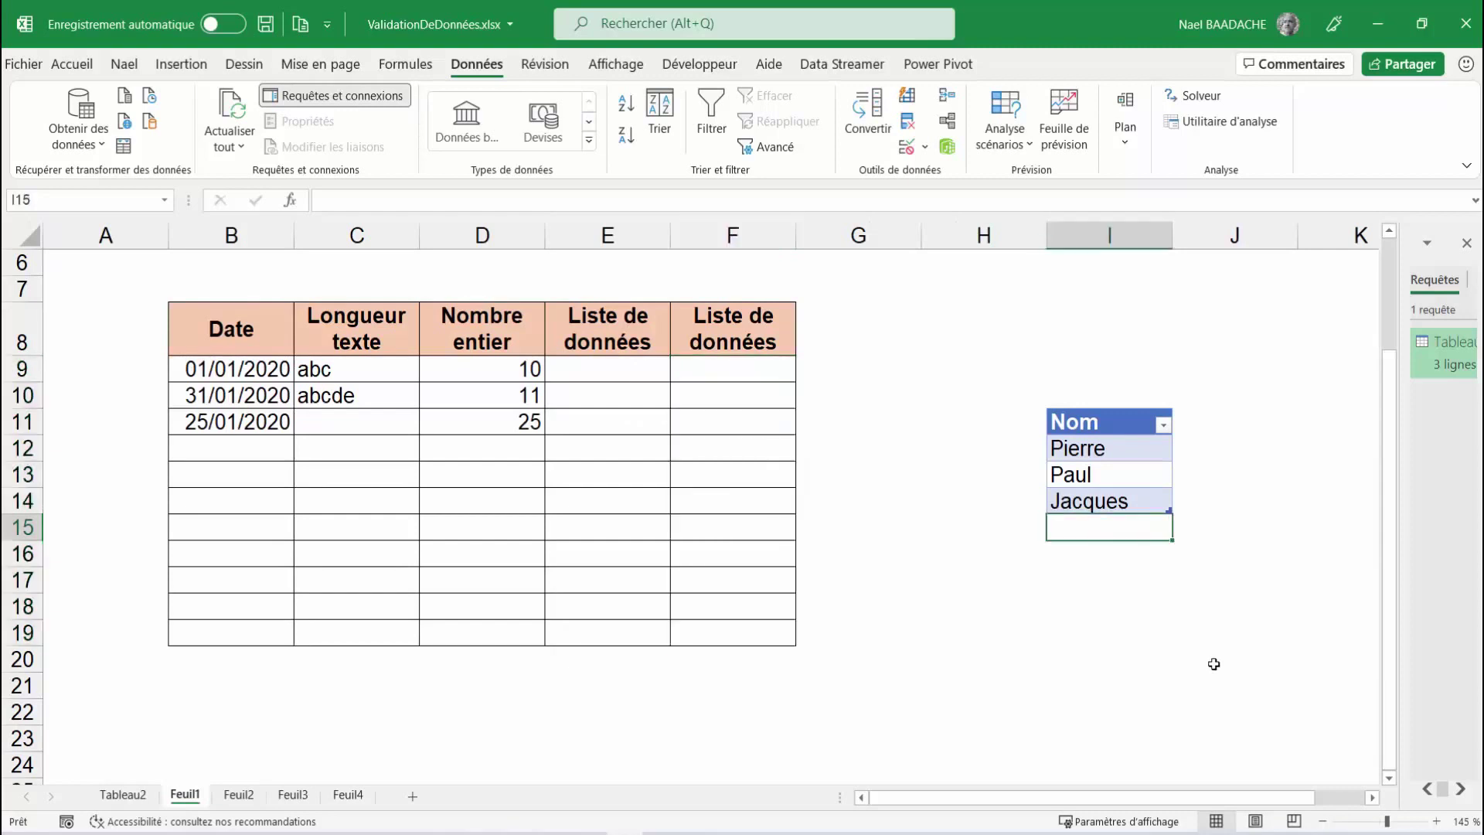
{"action": "type", "text": "Nael"}
{"action": "key", "text": "Return"}
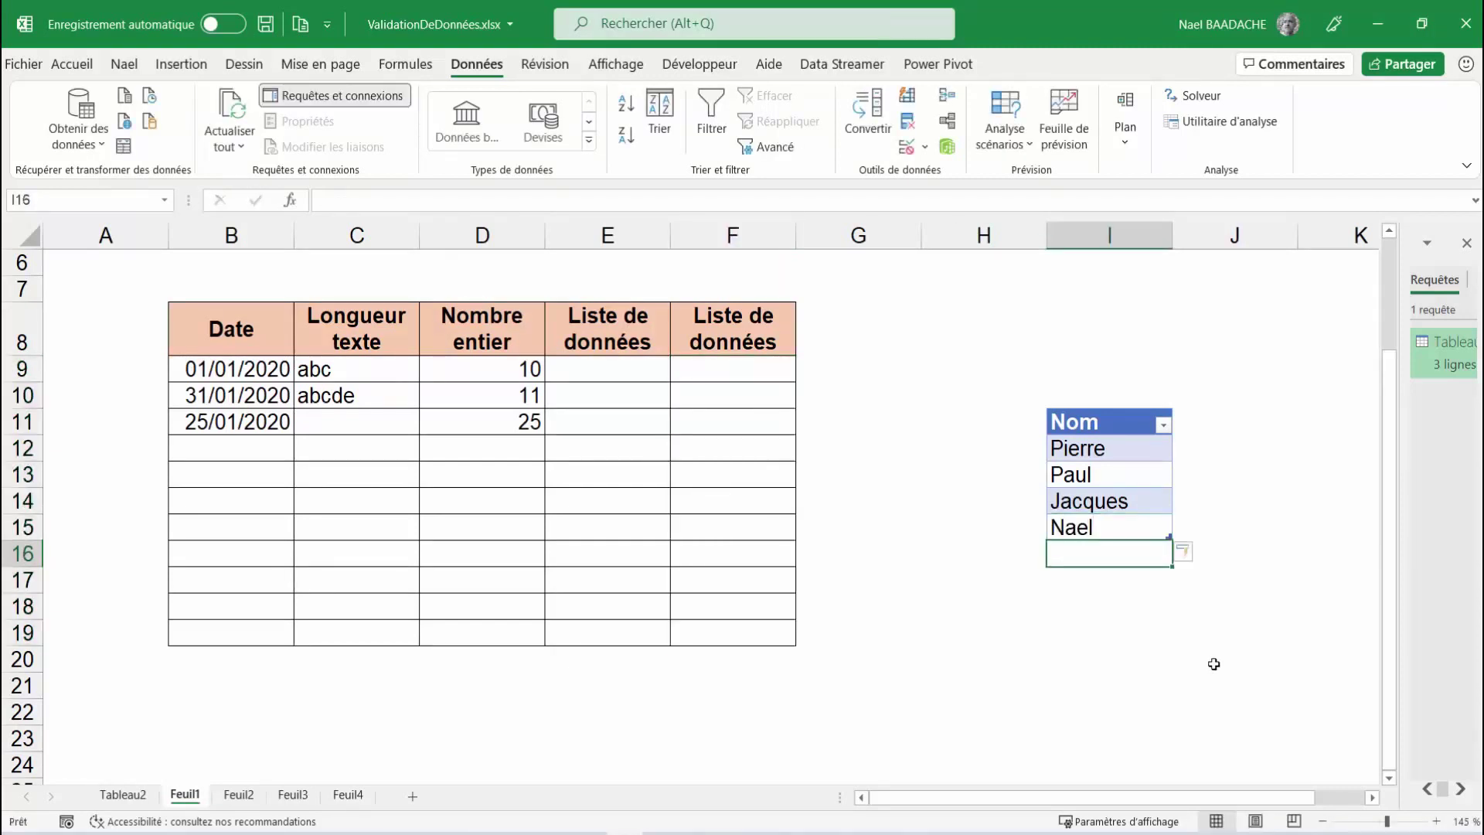
{"action": "type", "text": "Annie"}
{"action": "key", "text": "Return"}
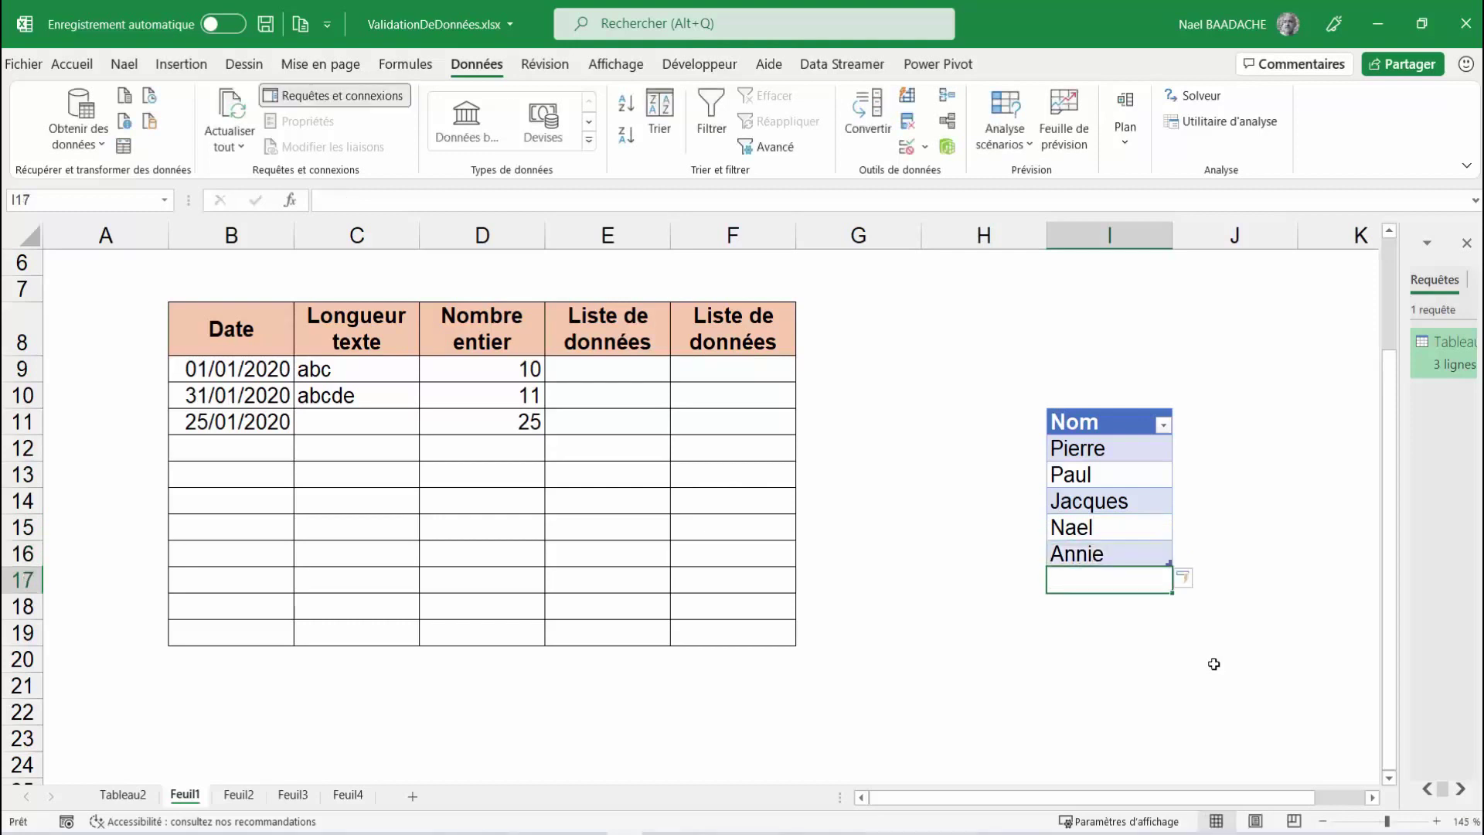
- Reopen F9's drop-down to confirm it still offers only Jacques, Paul and Pierre
{"action": "left_click", "coordinate": [752, 376]}
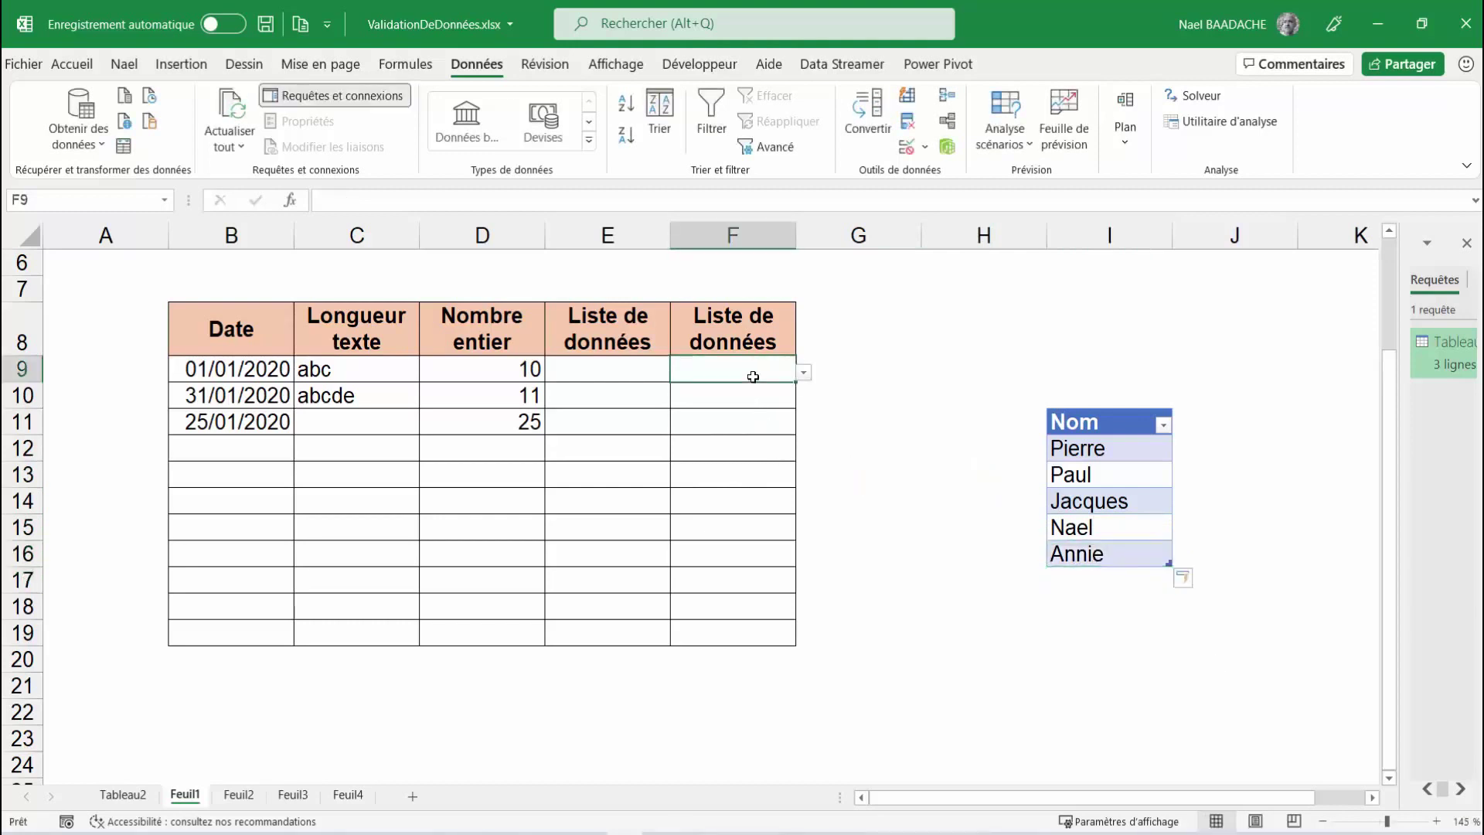
{"action": "left_click", "coordinate": [803, 374]}
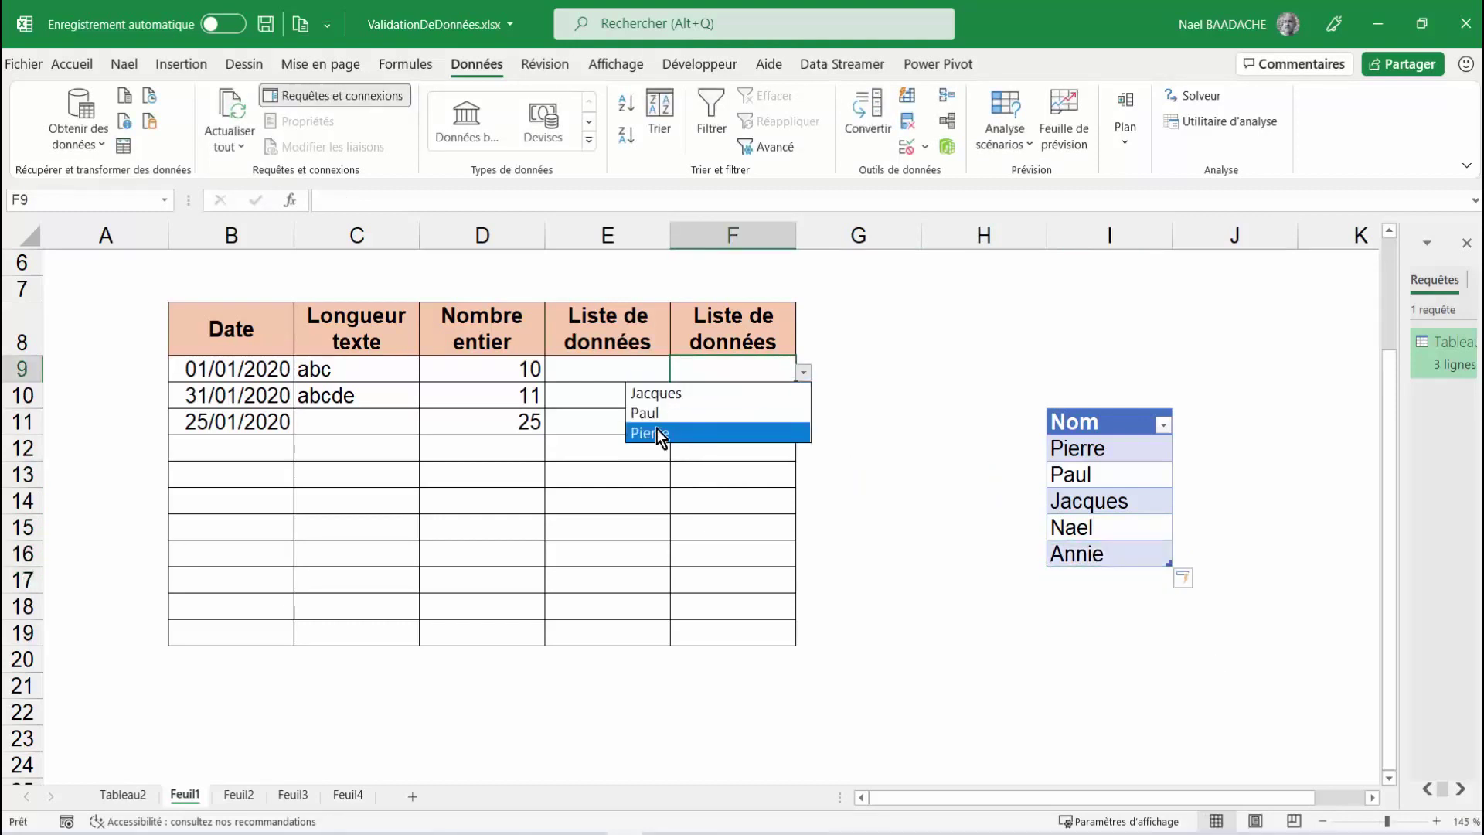
{"action": "key", "text": "Escape"}
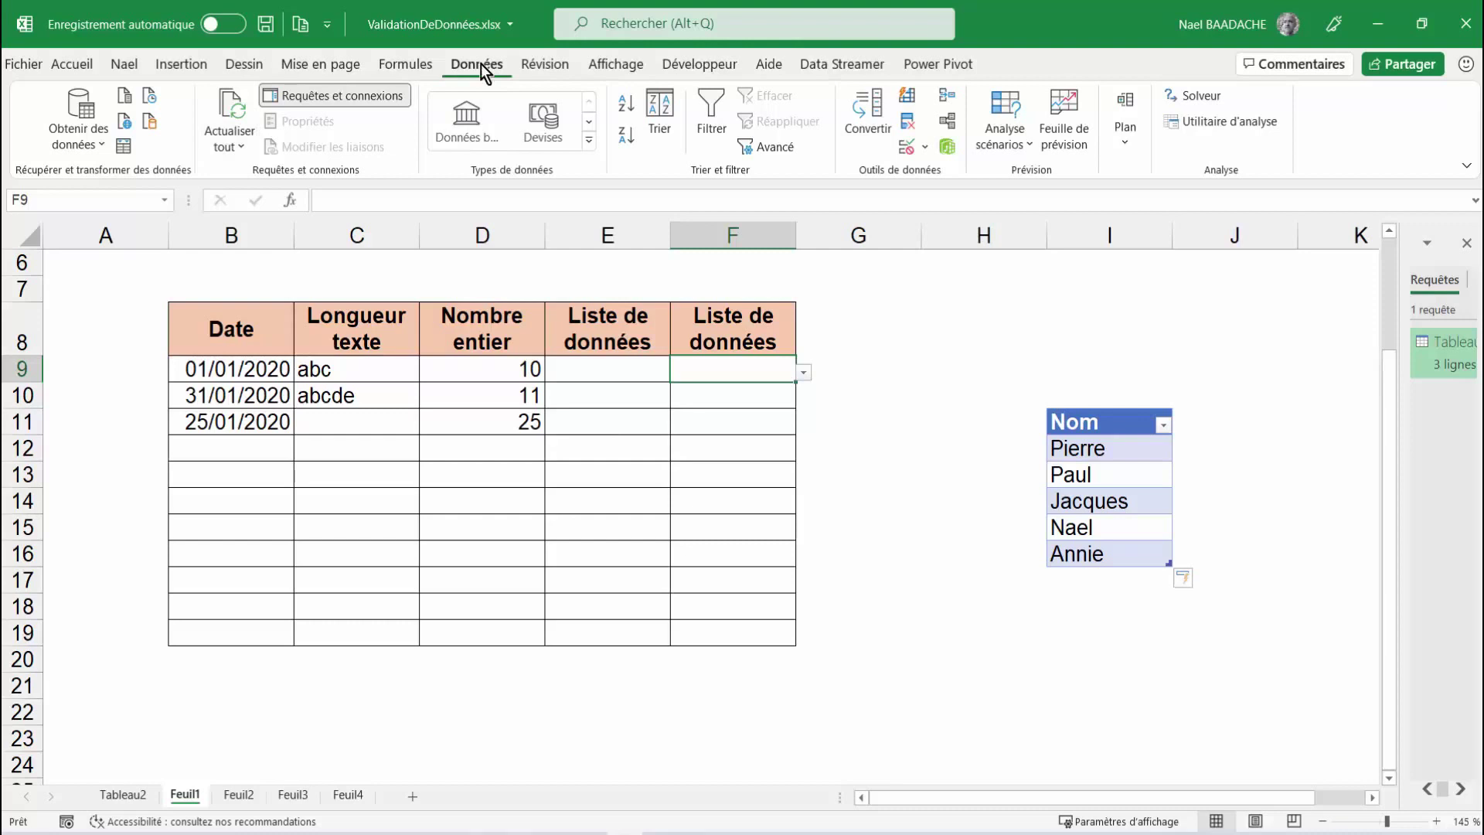
{"action": "left_click", "coordinate": [228, 147]}
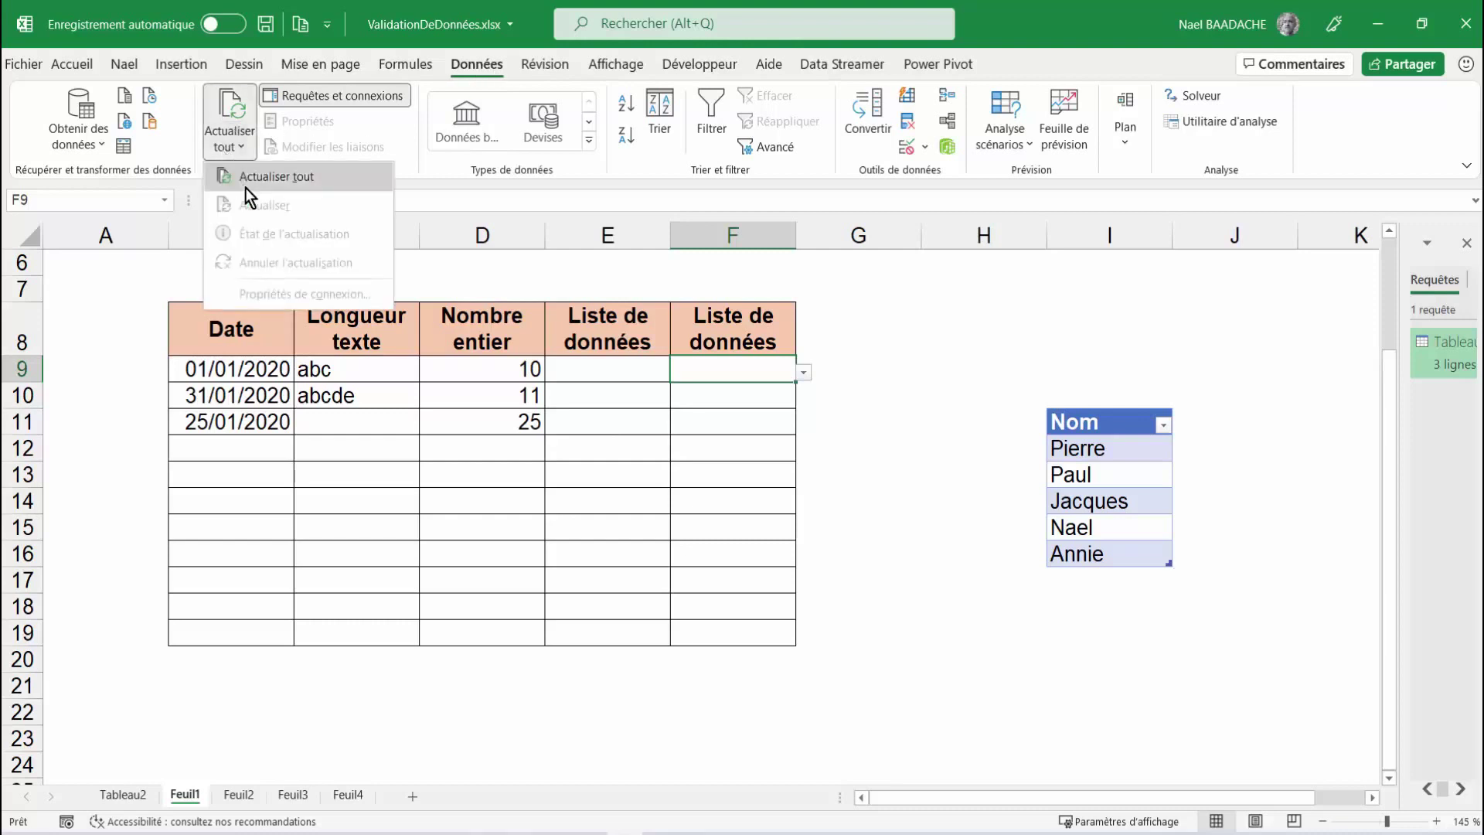
{"action": "left_click", "coordinate": [252, 177]}
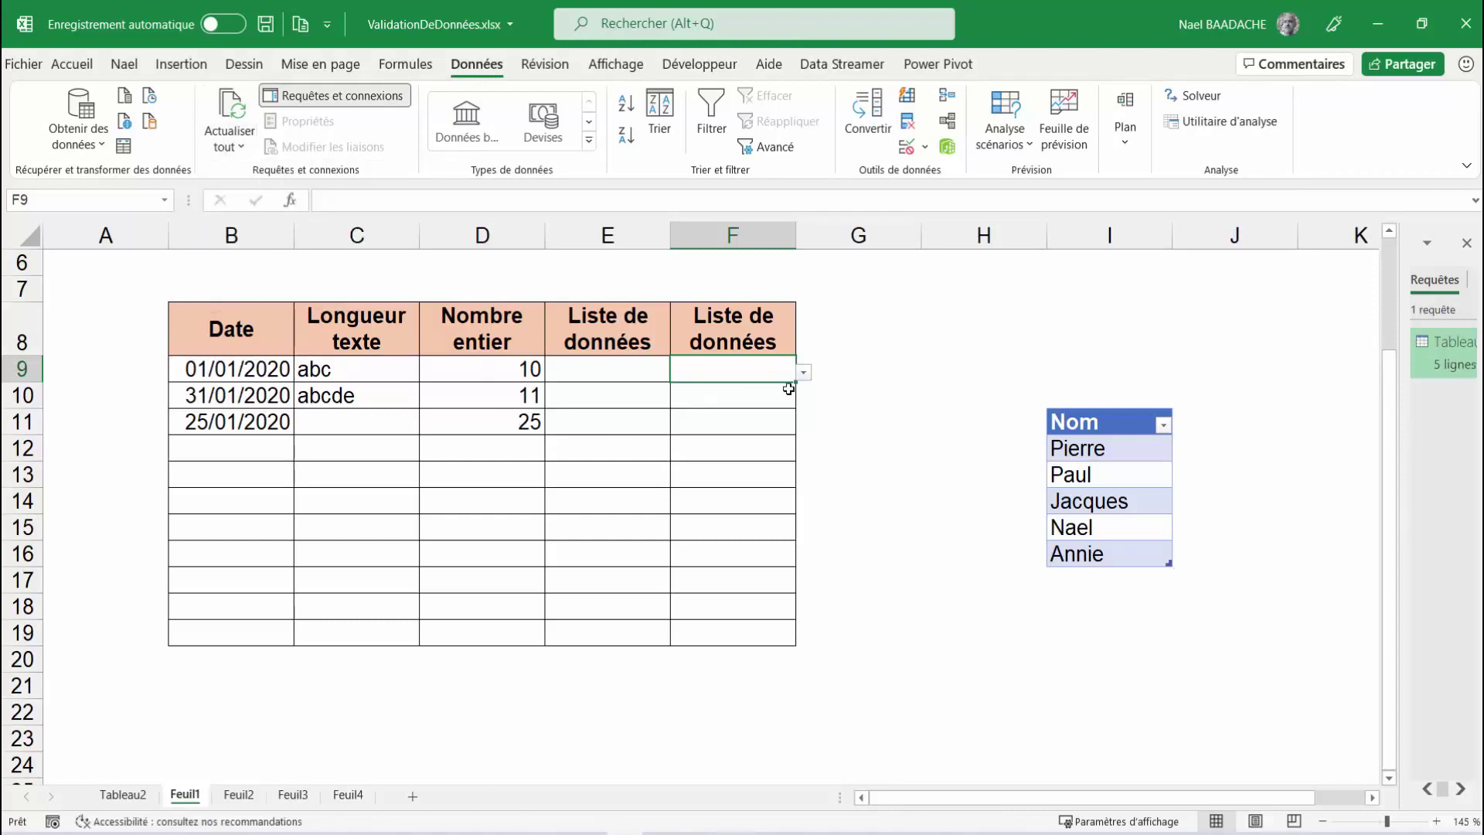
{"action": "left_click", "coordinate": [871, 404]}
{"action": "left_click", "coordinate": [757, 366]}
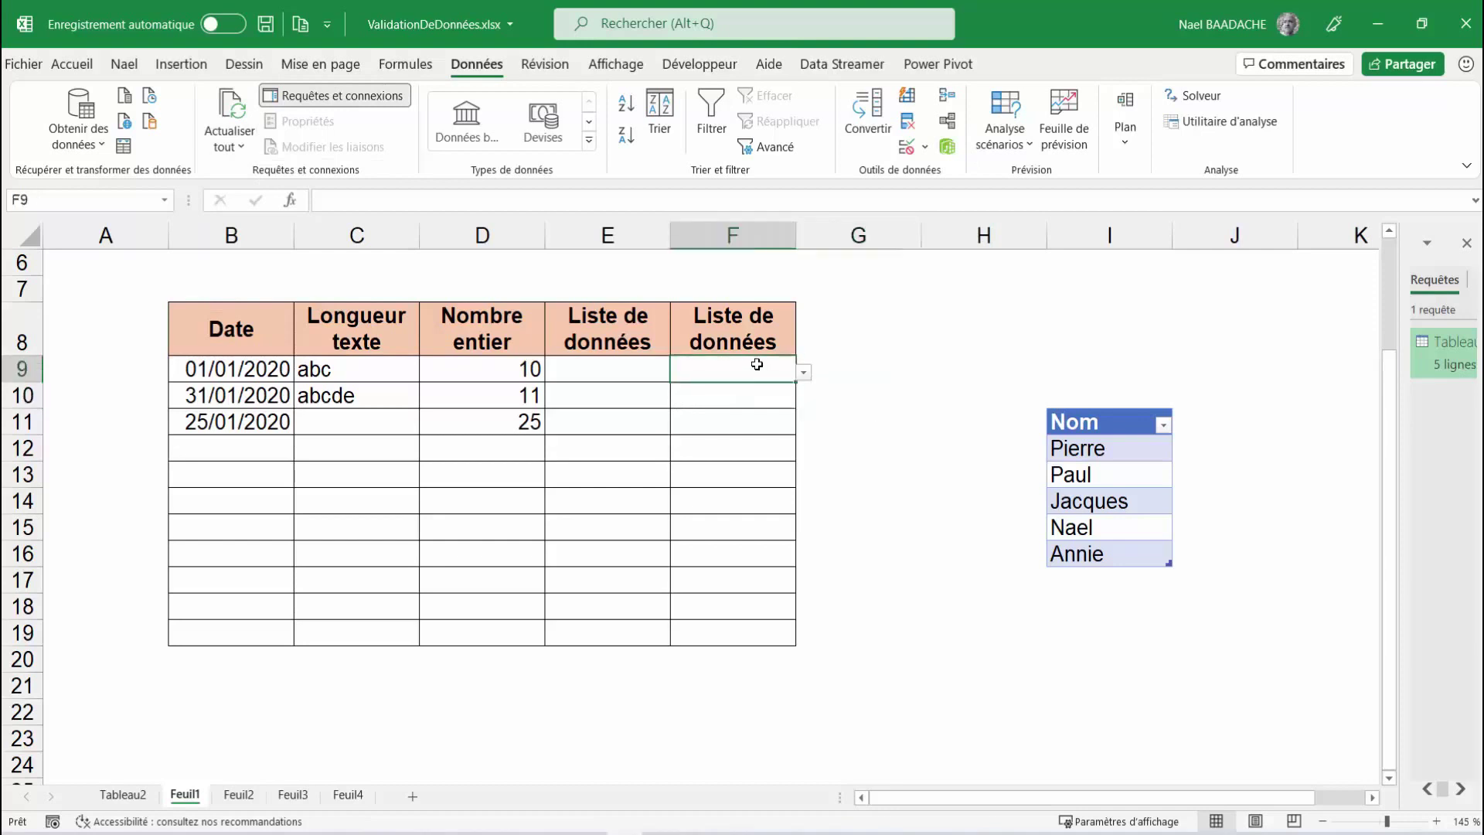
{"action": "left_click", "coordinate": [805, 377]}
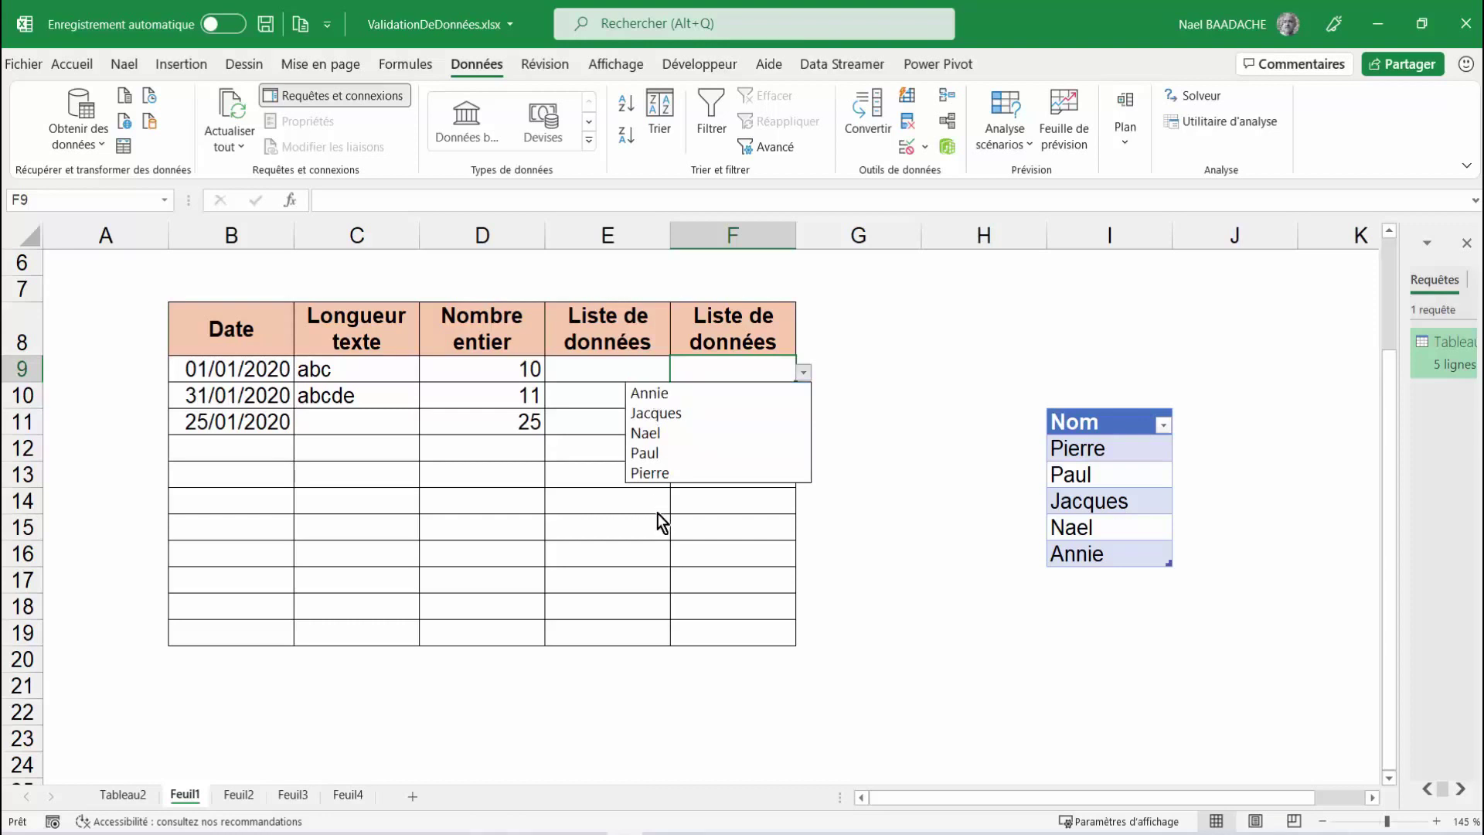
{"action": "key", "text": "Escape"}
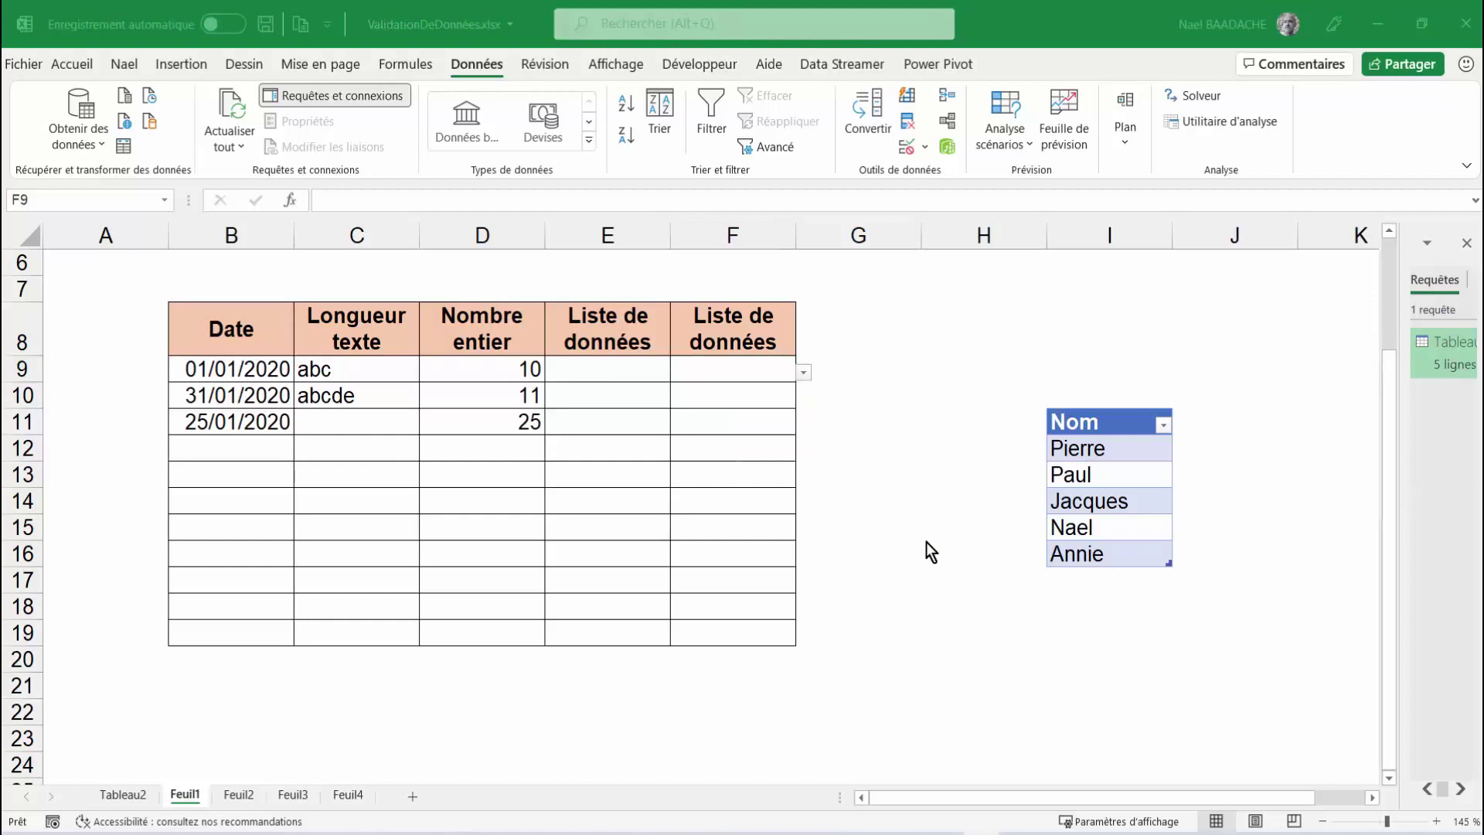
{"action": "left_click", "coordinate": [857, 329]}
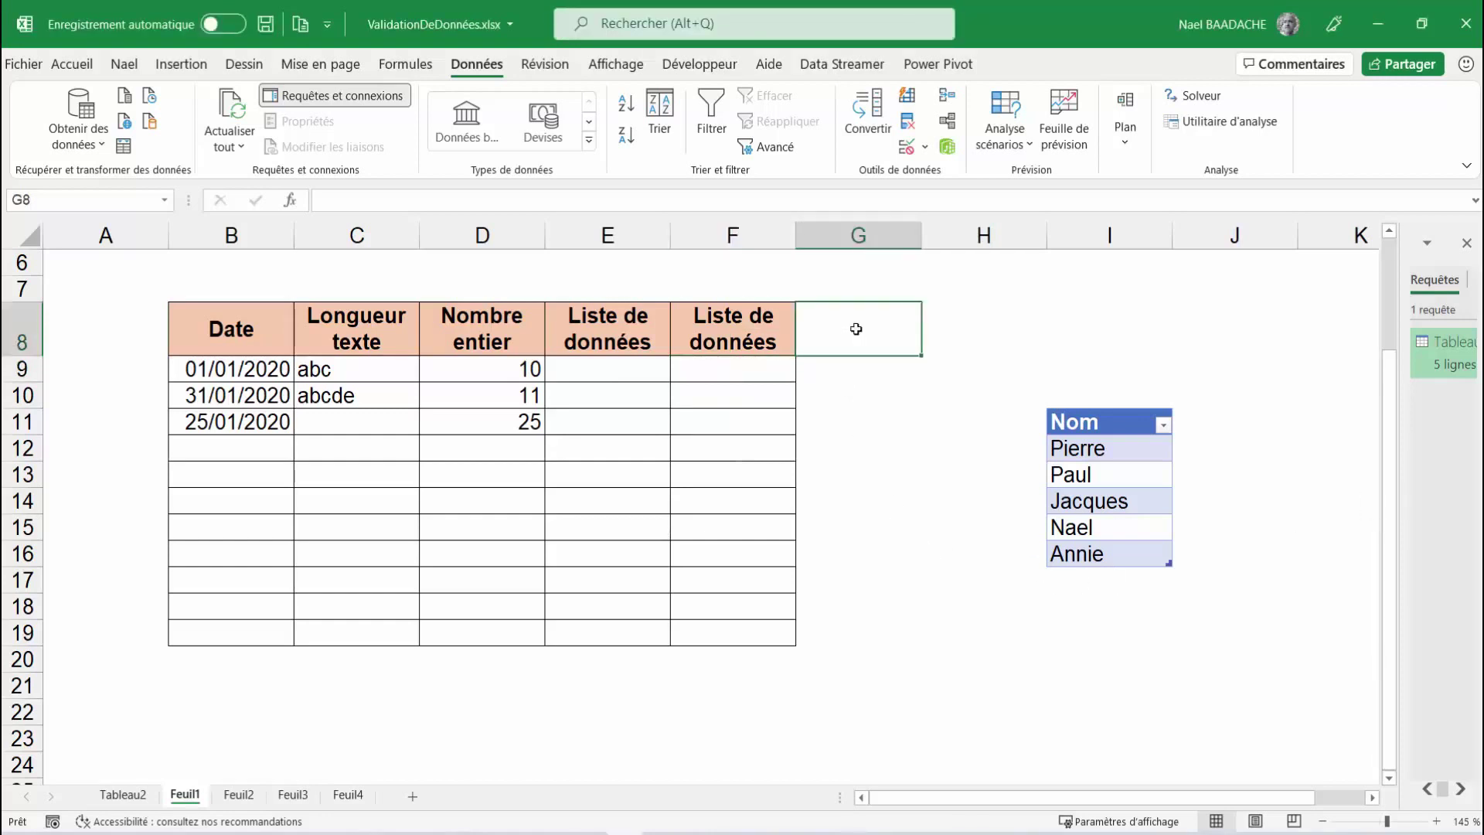
- Enter the 'Code article' header in G8 and select cells G9:G19 beneath it
{"action": "type", "text": "Code ar"}
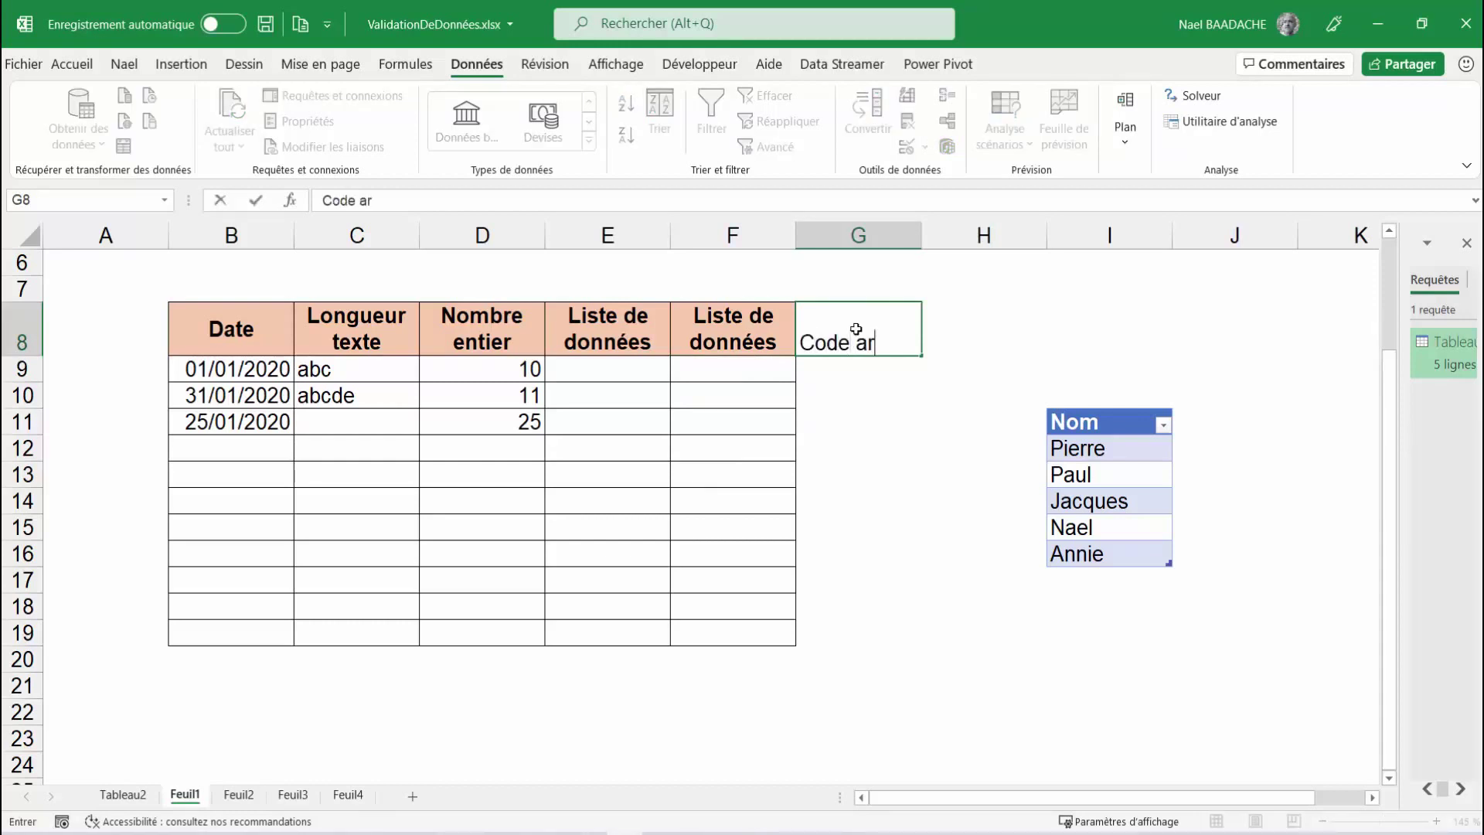
{"action": "type", "text": "ticle"}
{"action": "key", "text": "Return"}
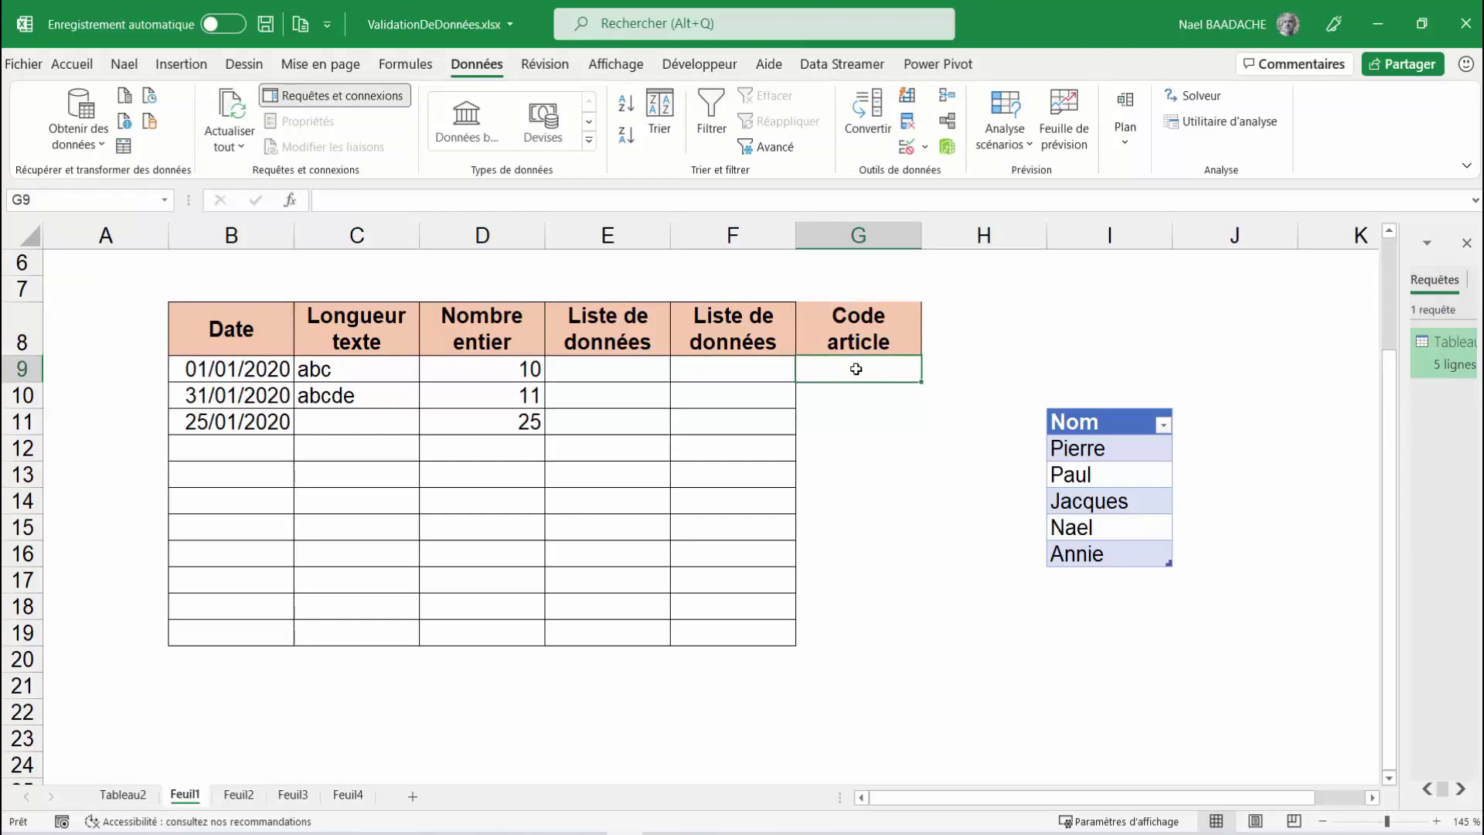
{"action": "left_click_drag", "start_coordinate": [855, 368], "coordinate": [841, 635]}
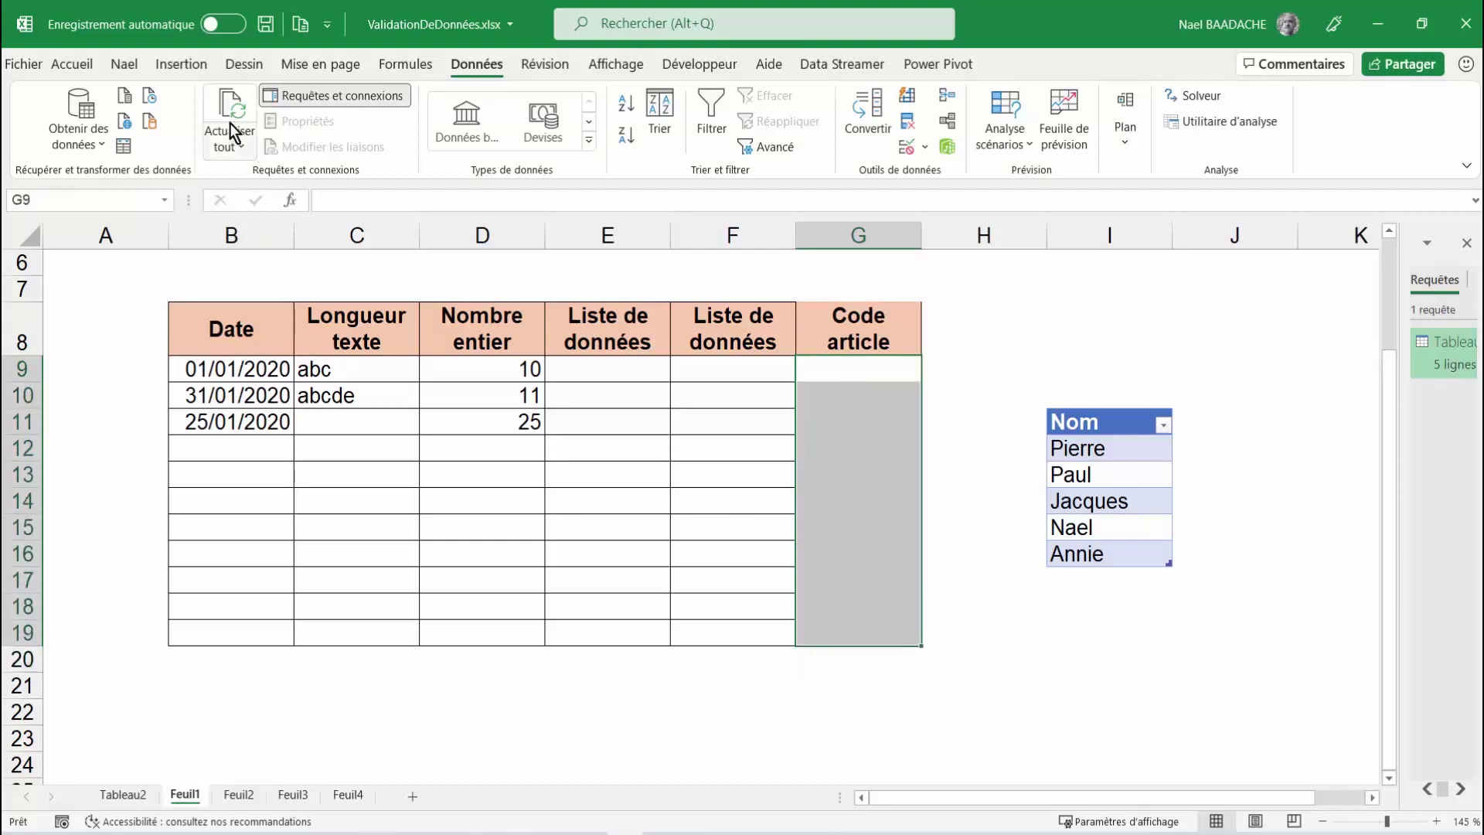
{"action": "left_click", "coordinate": [83, 59]}
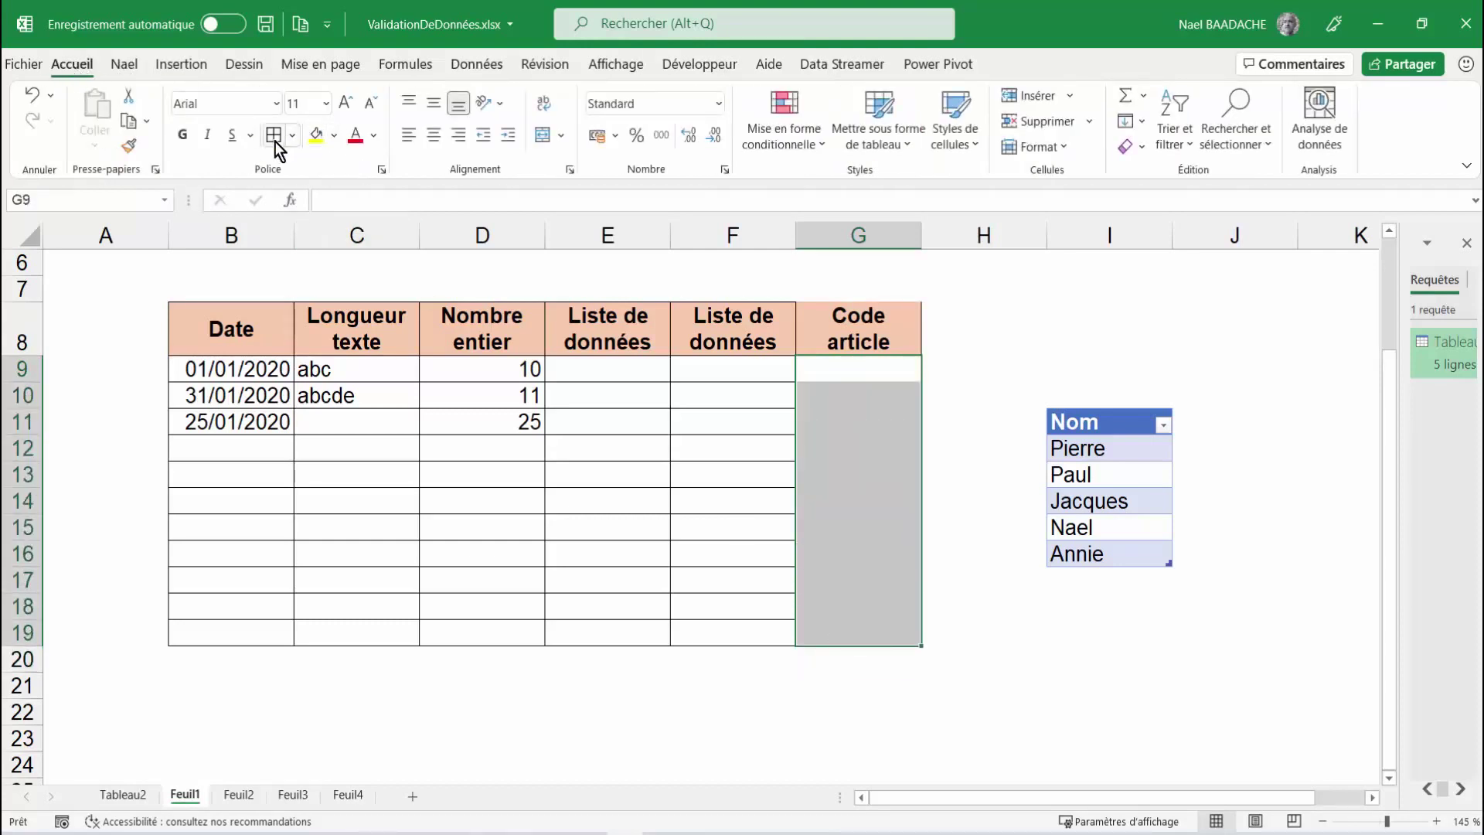
{"action": "left_click", "coordinate": [485, 67]}
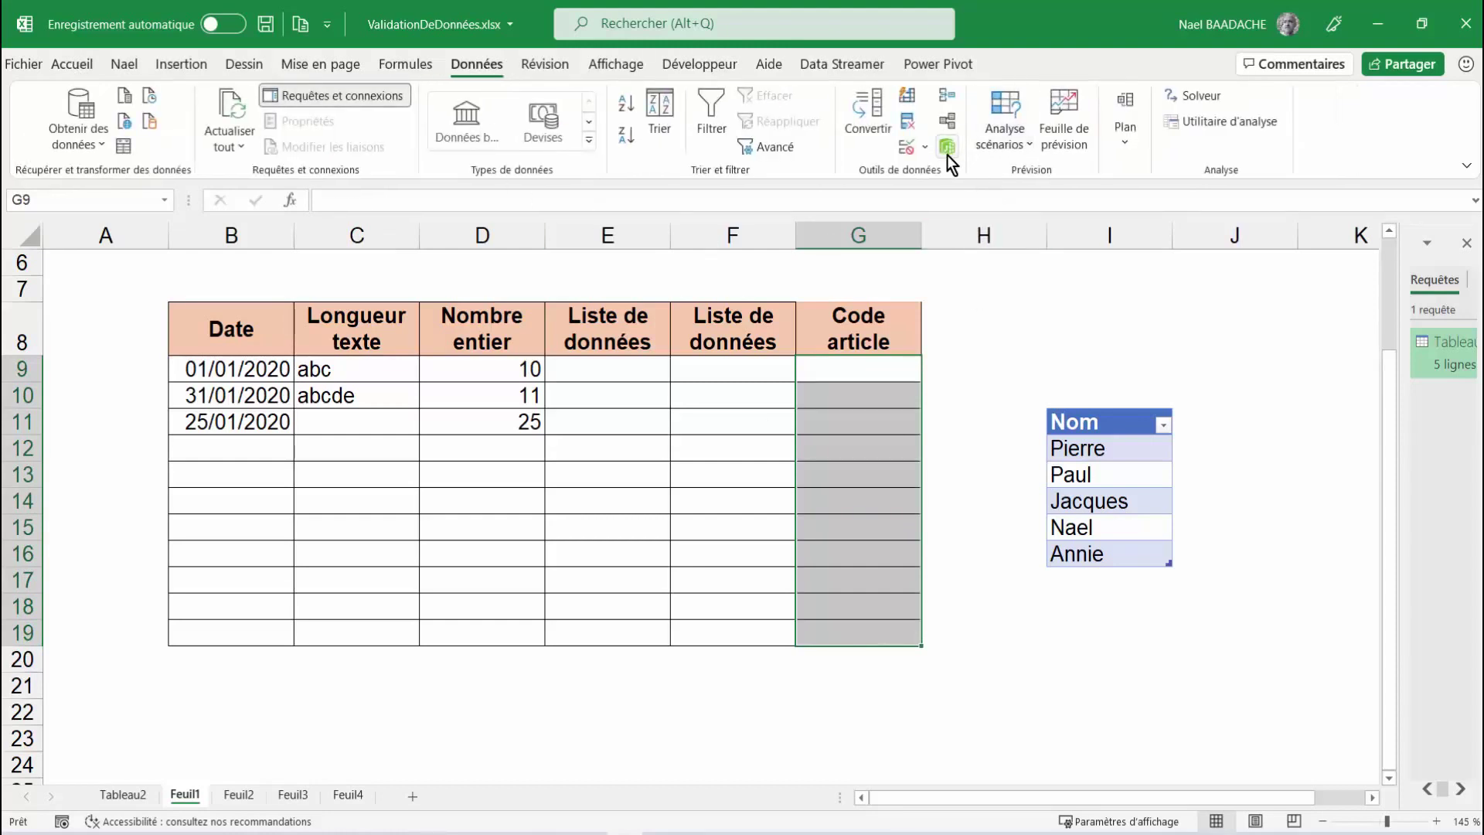
- Give G9:G19 a Personnalisé validation rule with the formula =NB.SI(G9;"zz-*")
{"action": "left_click", "coordinate": [922, 150]}
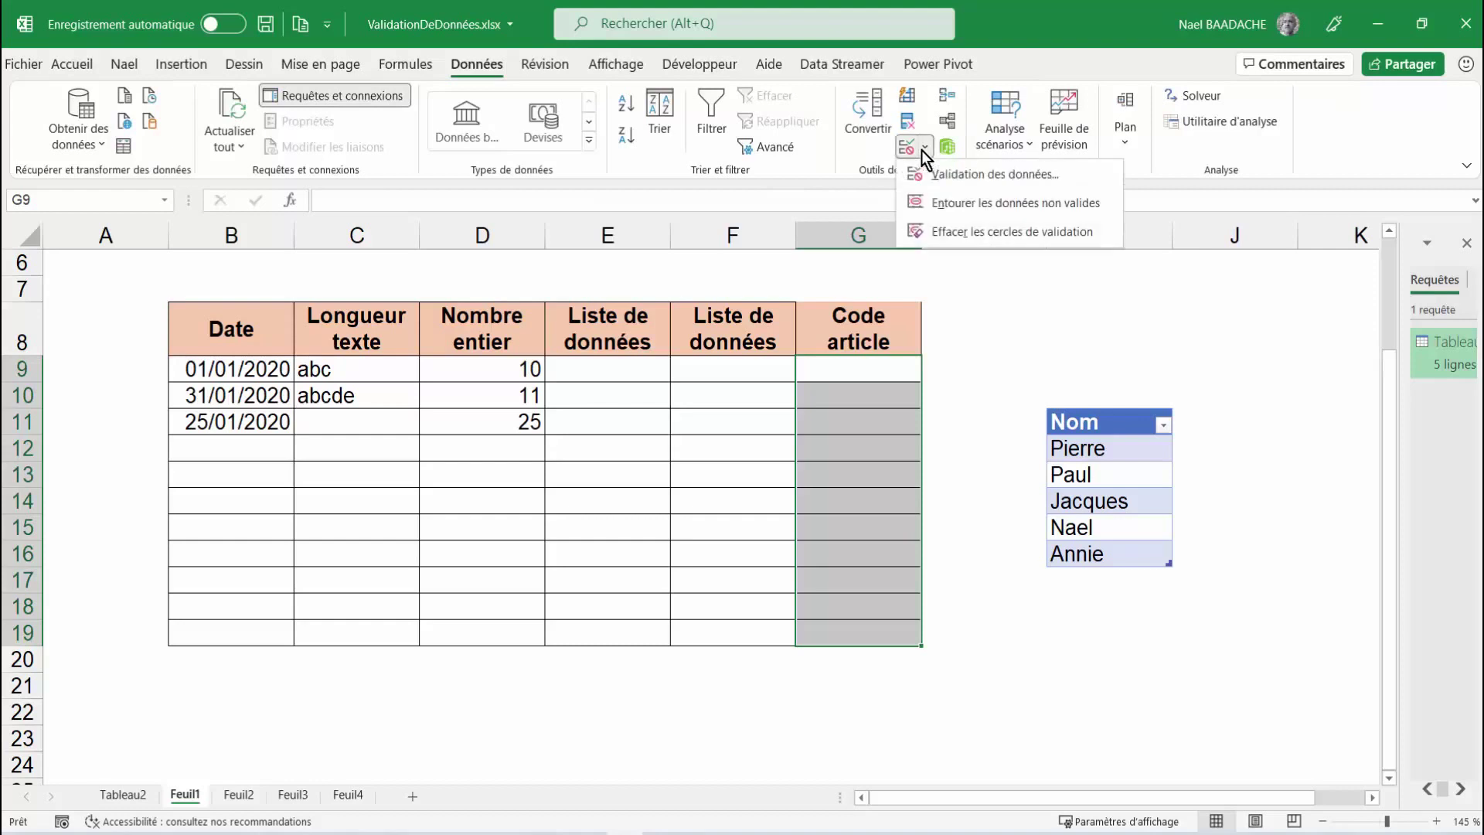
{"action": "left_click", "coordinate": [926, 172]}
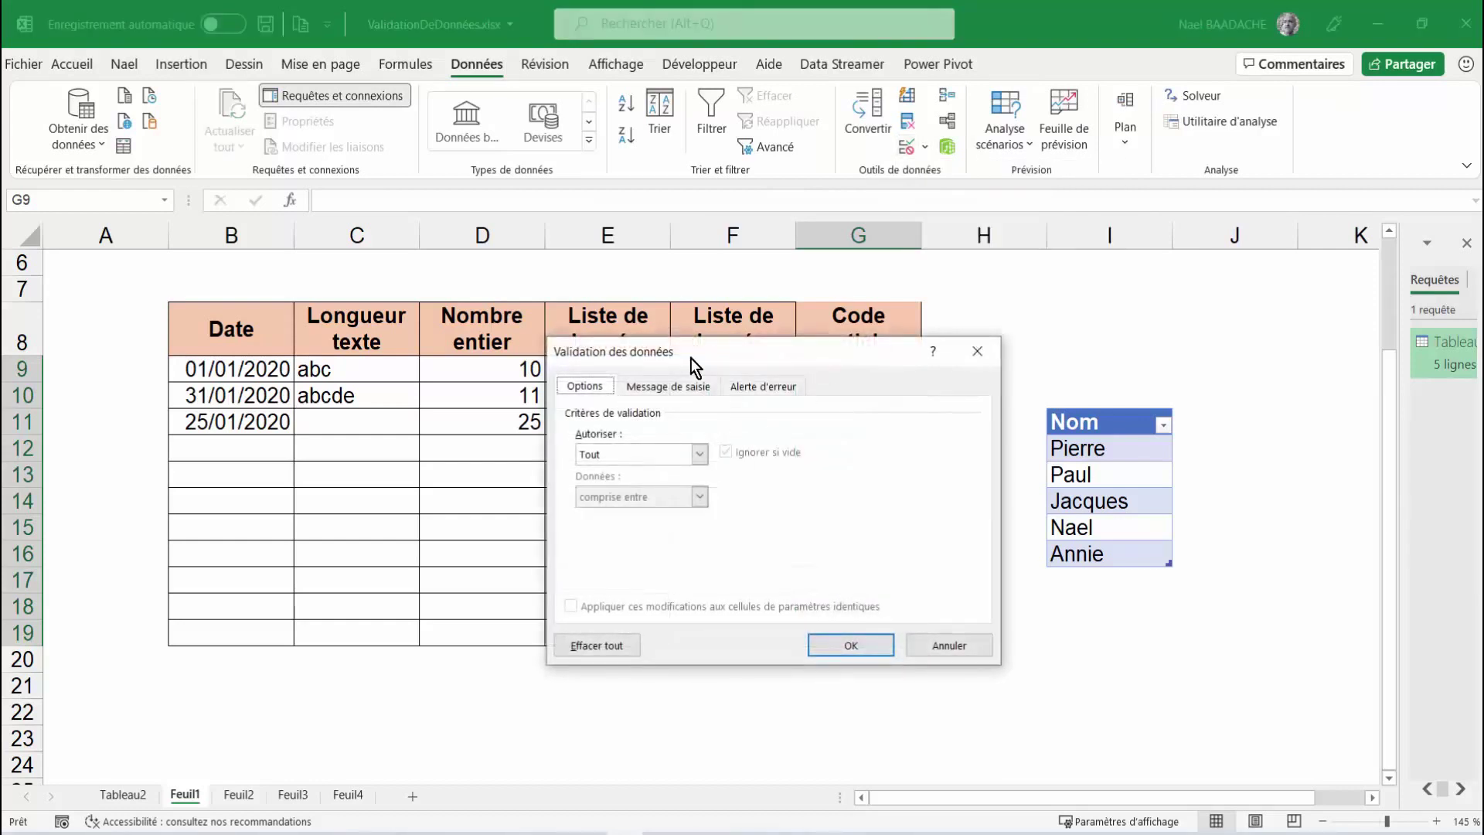
{"action": "left_click_drag", "start_coordinate": [689, 359], "coordinate": [313, 302]}
{"action": "left_click", "coordinate": [251, 394]}
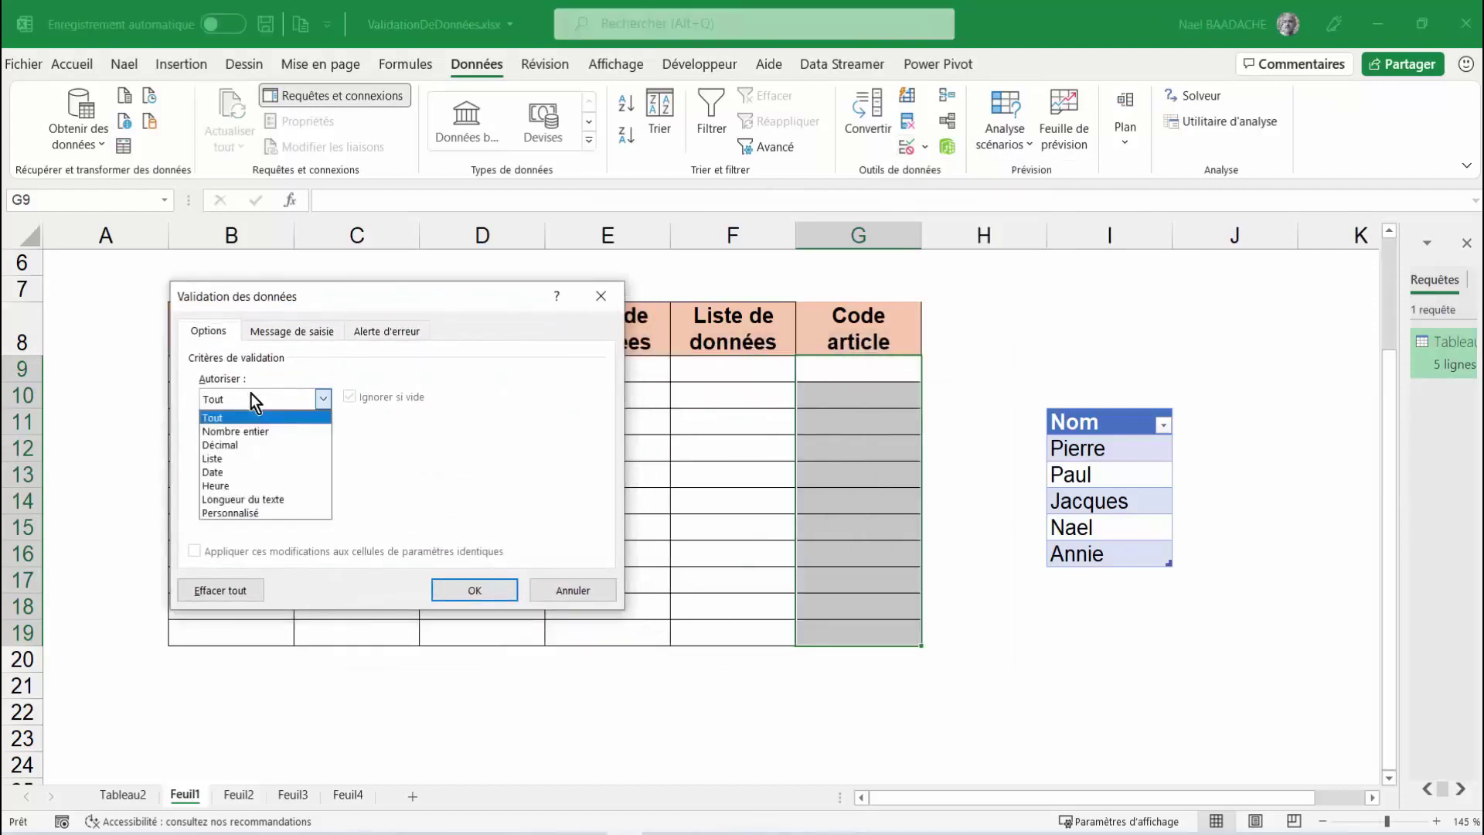
{"action": "left_click", "coordinate": [259, 511]}
{"action": "left_click", "coordinate": [261, 484]}
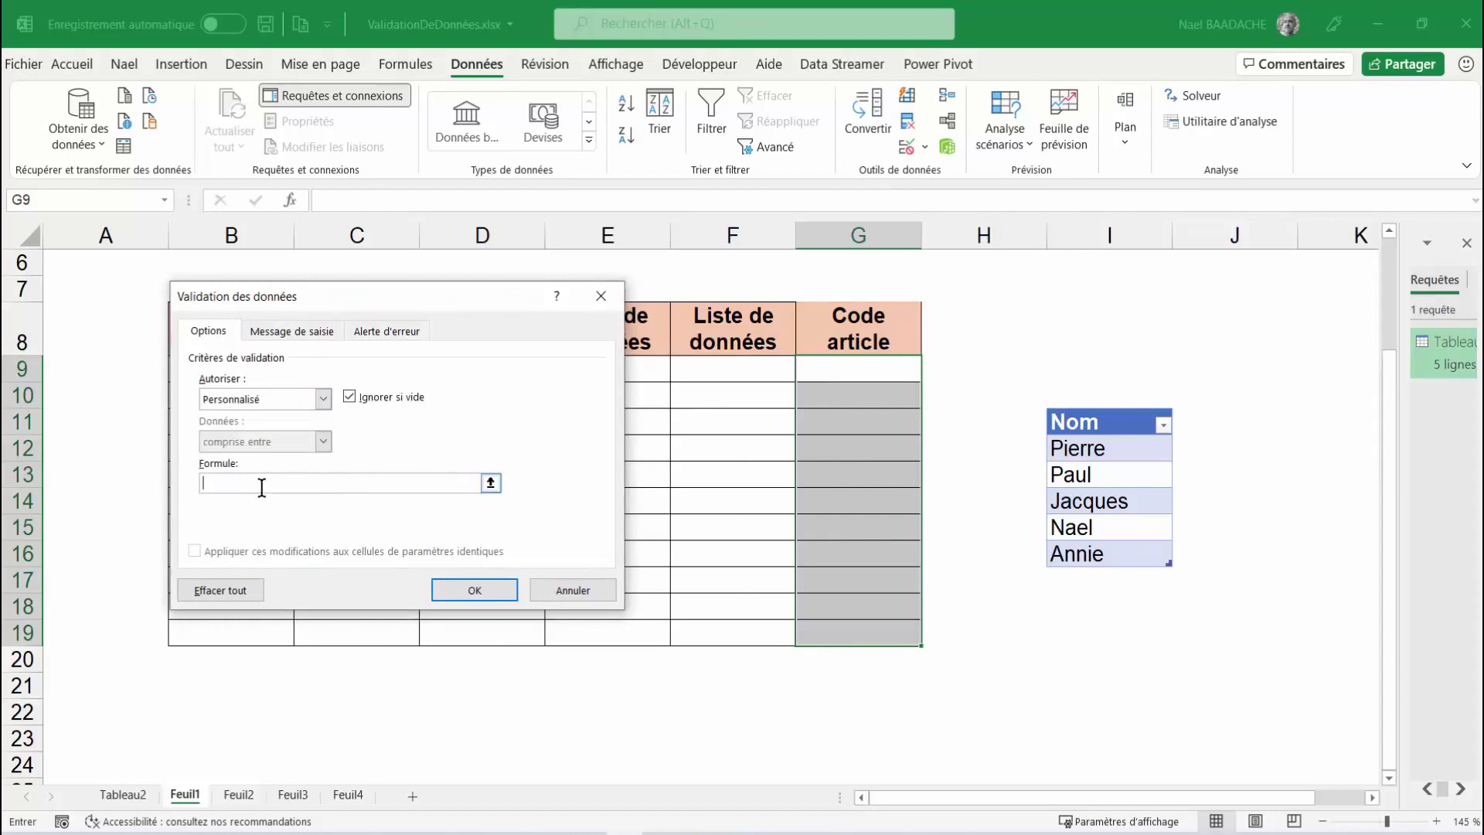
{"action": "type", "text": "="}
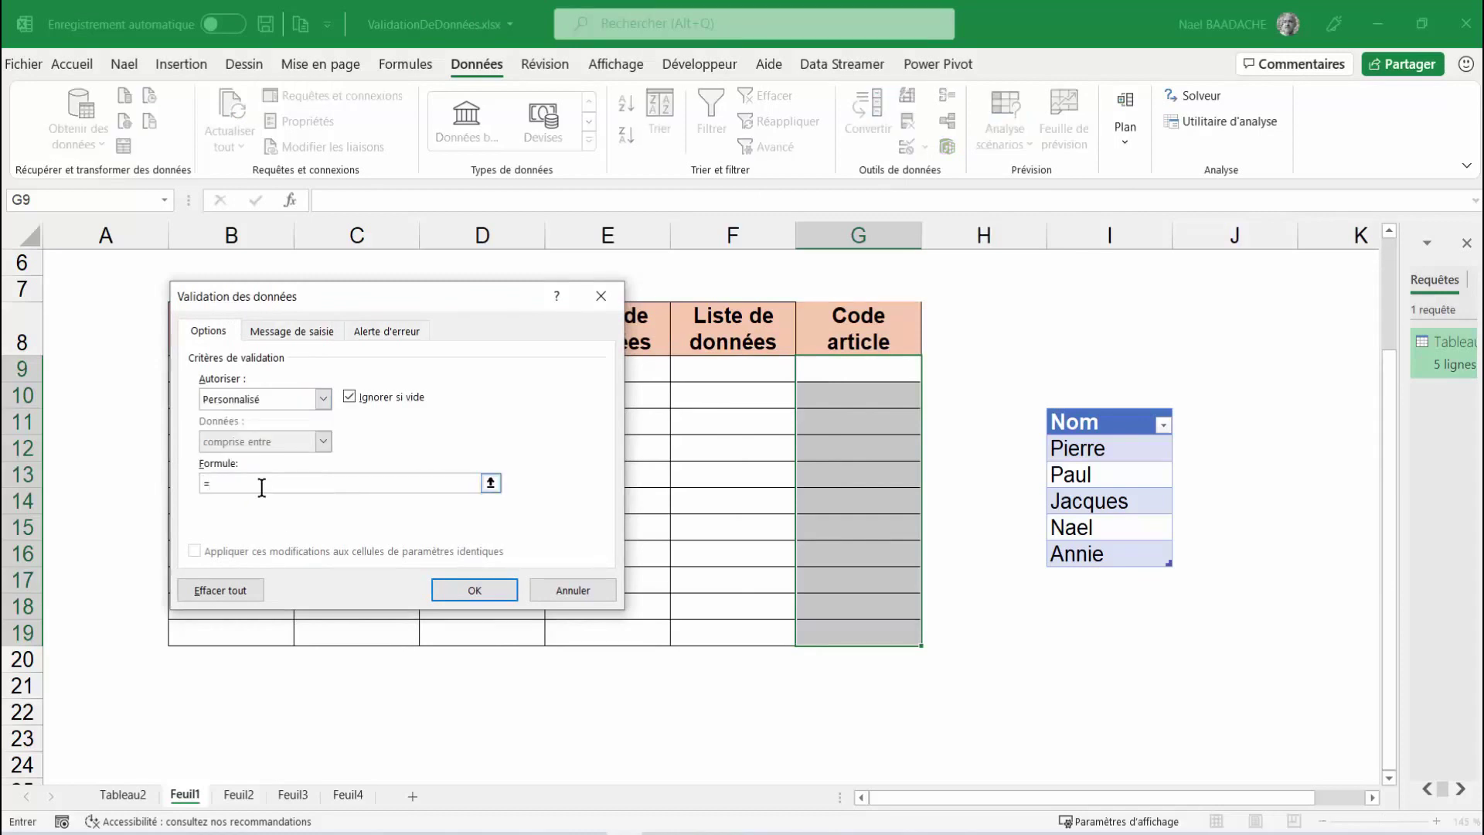
{"action": "type", "text": "N"}
{"action": "type", "text": "B.SI("}
{"action": "type", "text": "g"}
{"action": "key", "text": "BackSpace"}
{"action": "key", "text": "BackSpace"}
{"action": "type", "text": "G9"}
{"action": "type", "text": ";\"zz"}
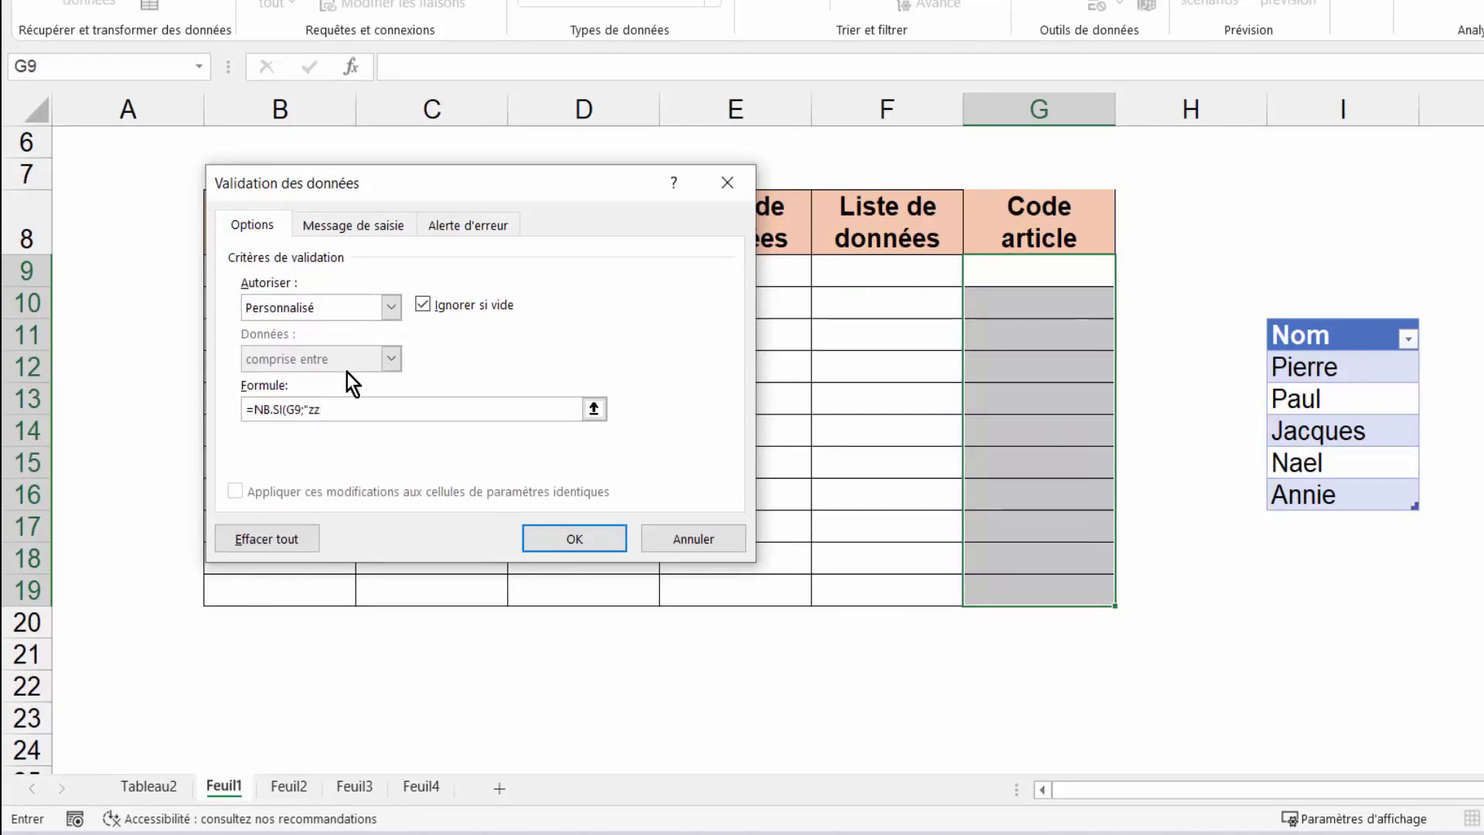
{"action": "type", "text": "*"}
- Apply the rule and test G9: 112 is rejected, then zz-123 is accepted
{"action": "left_click", "coordinate": [578, 536]}
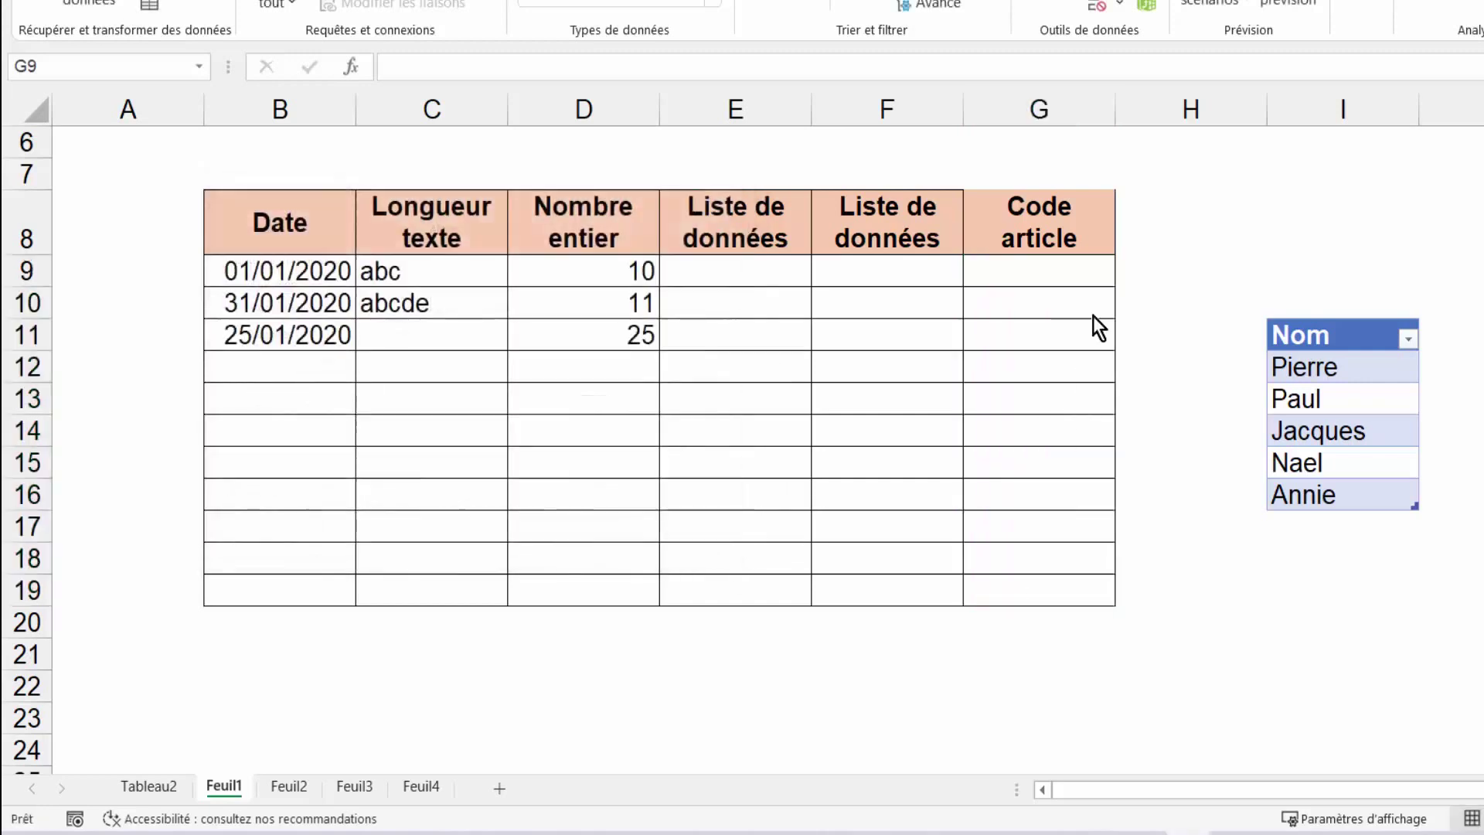
{"action": "left_click", "coordinate": [1020, 268]}
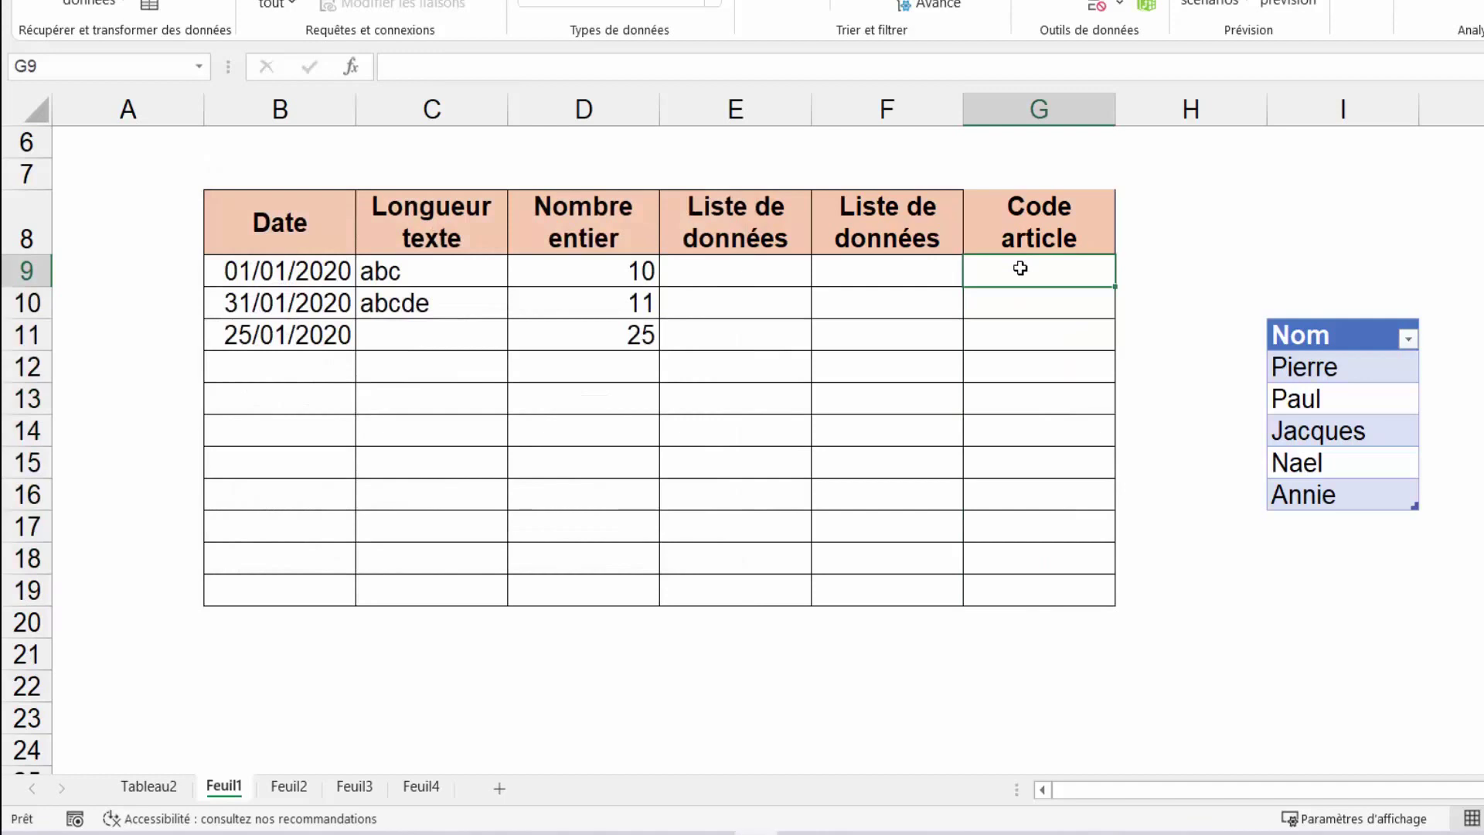
{"action": "type", "text": "112"}
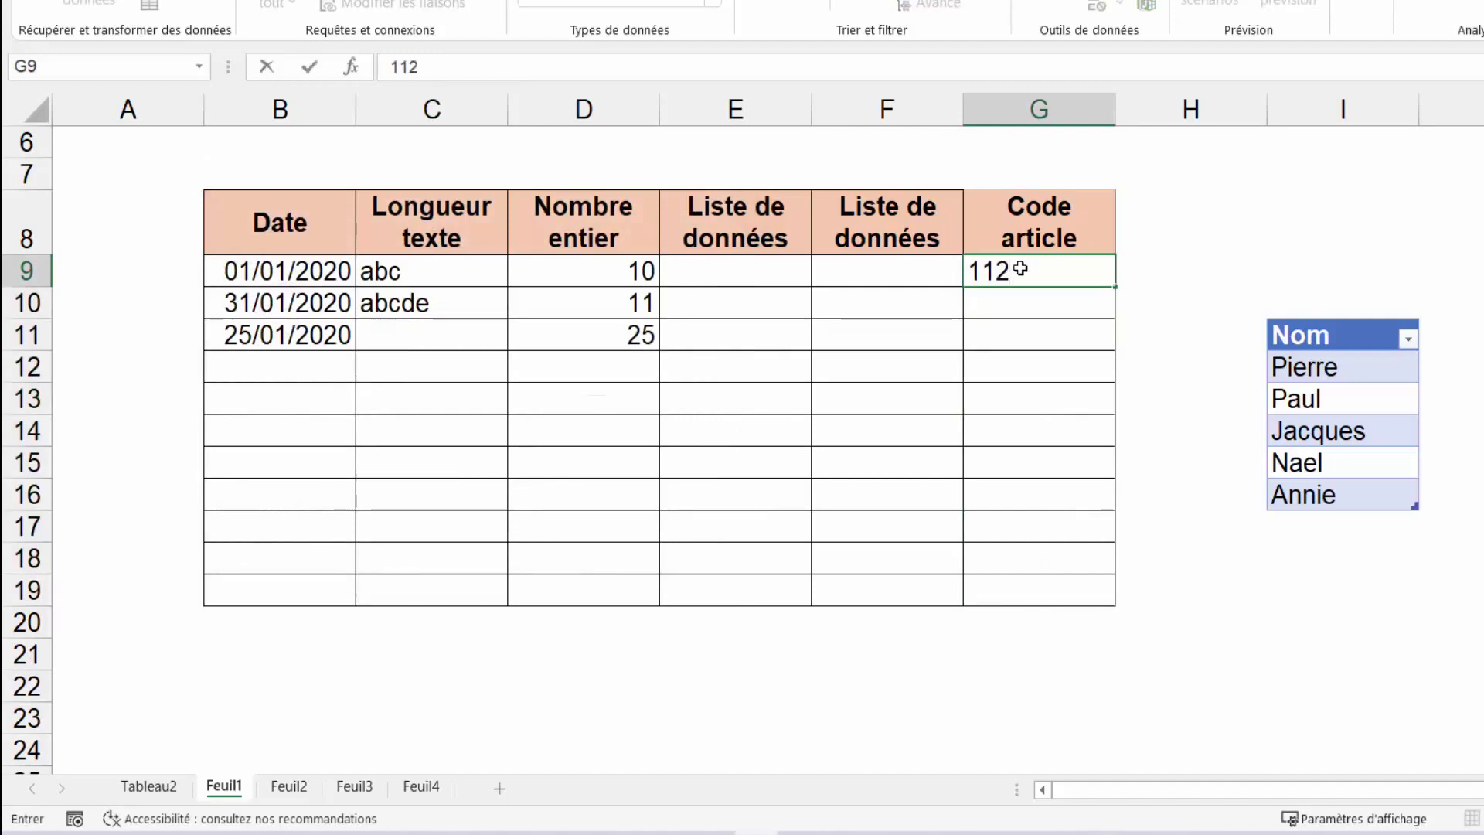
{"action": "key", "text": "Return"}
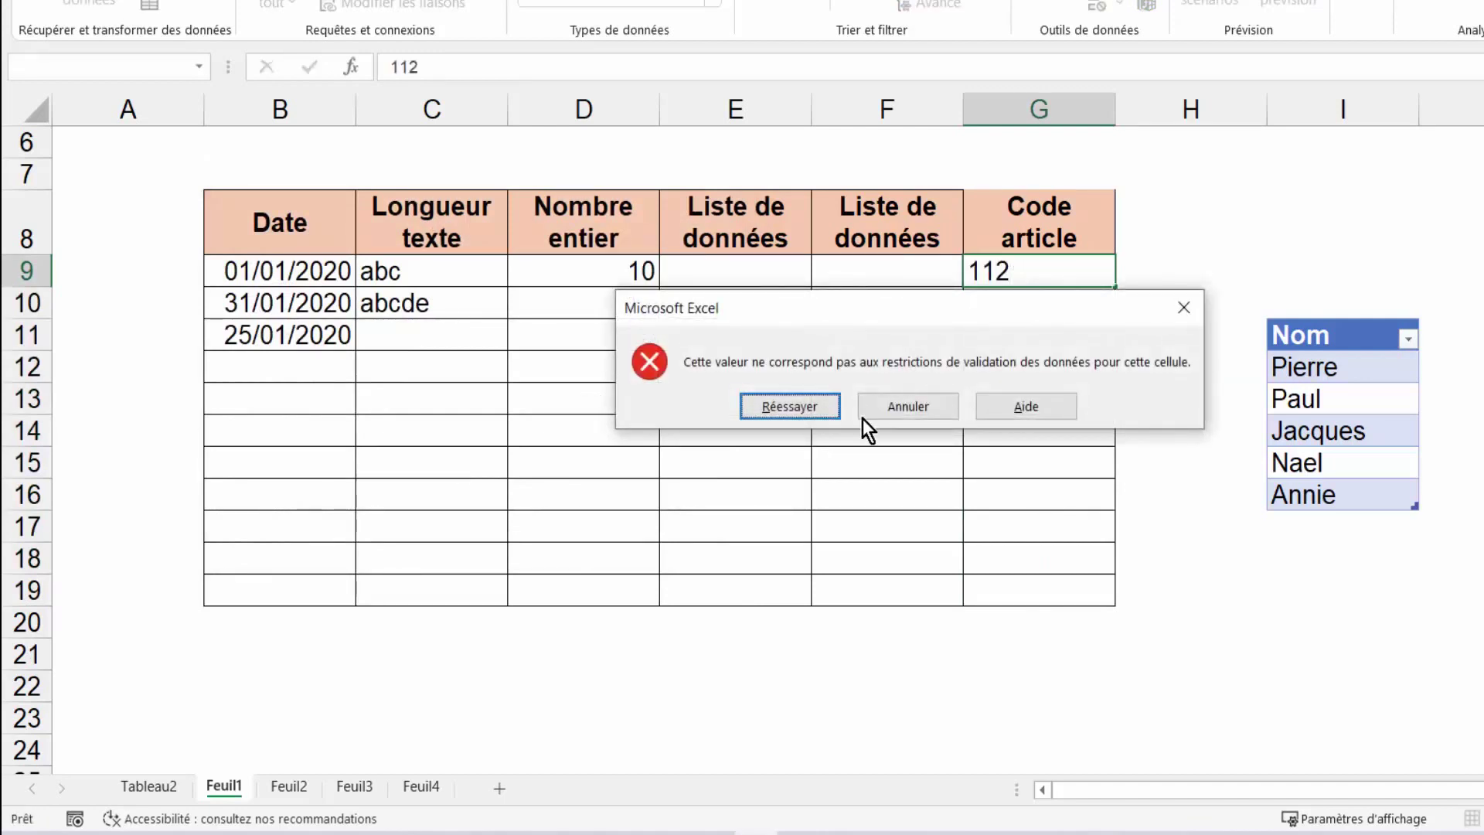
{"action": "left_click", "coordinate": [897, 409]}
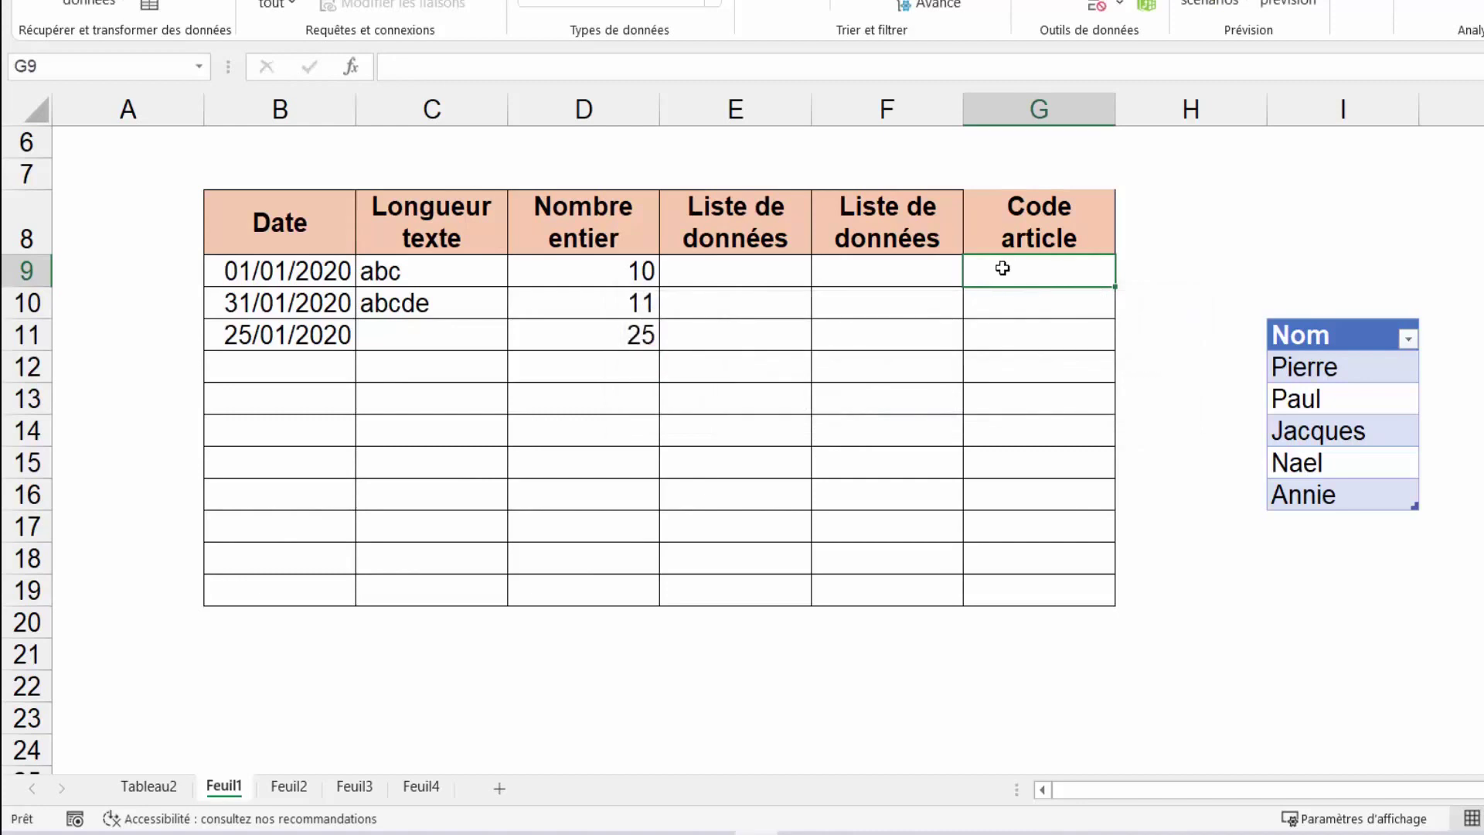
{"action": "type", "text": "zz"}
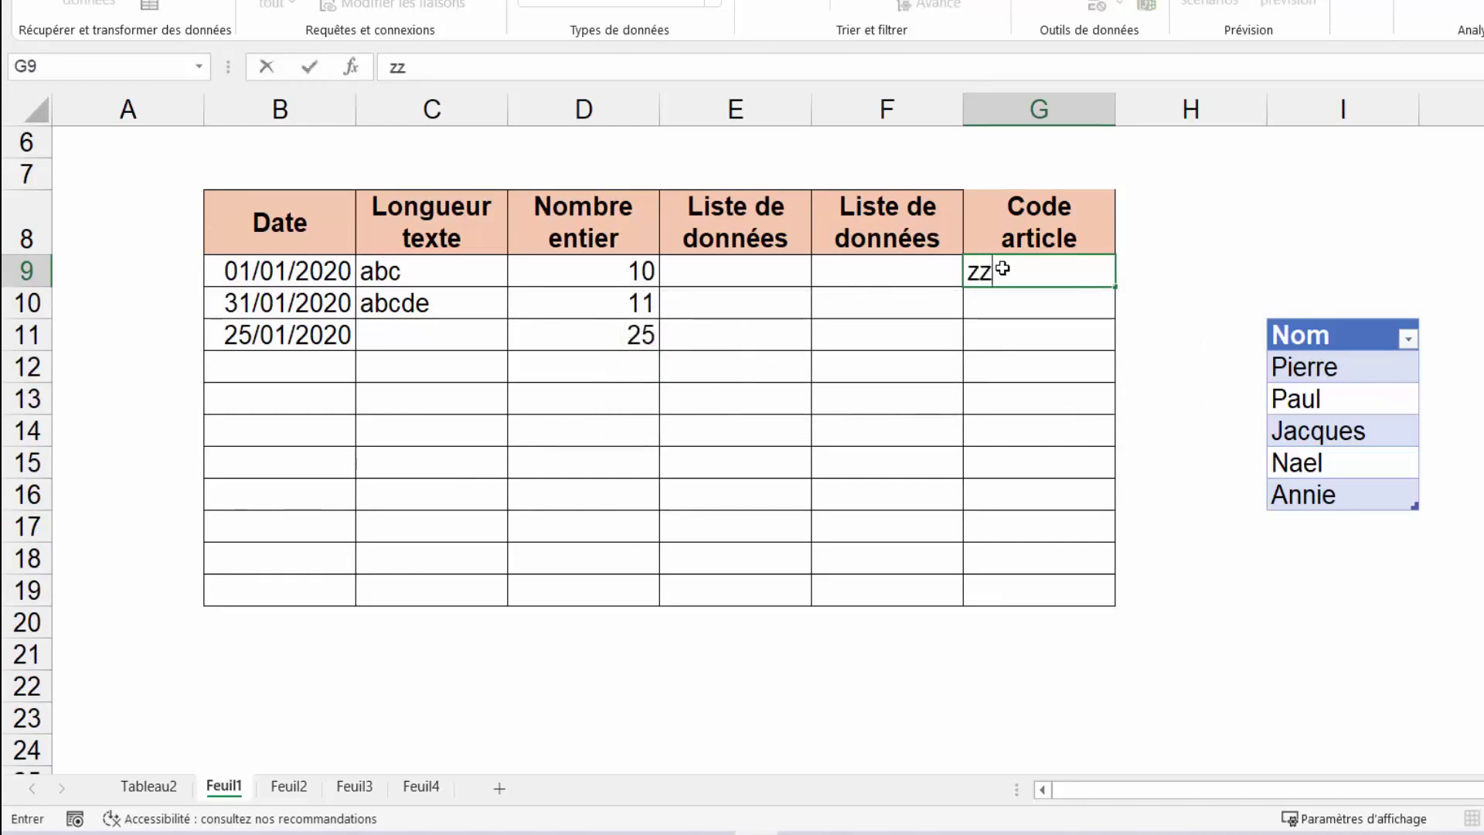
{"action": "type", "text": "-1"}
{"action": "type", "text": "23"}
{"action": "key", "text": "Return"}
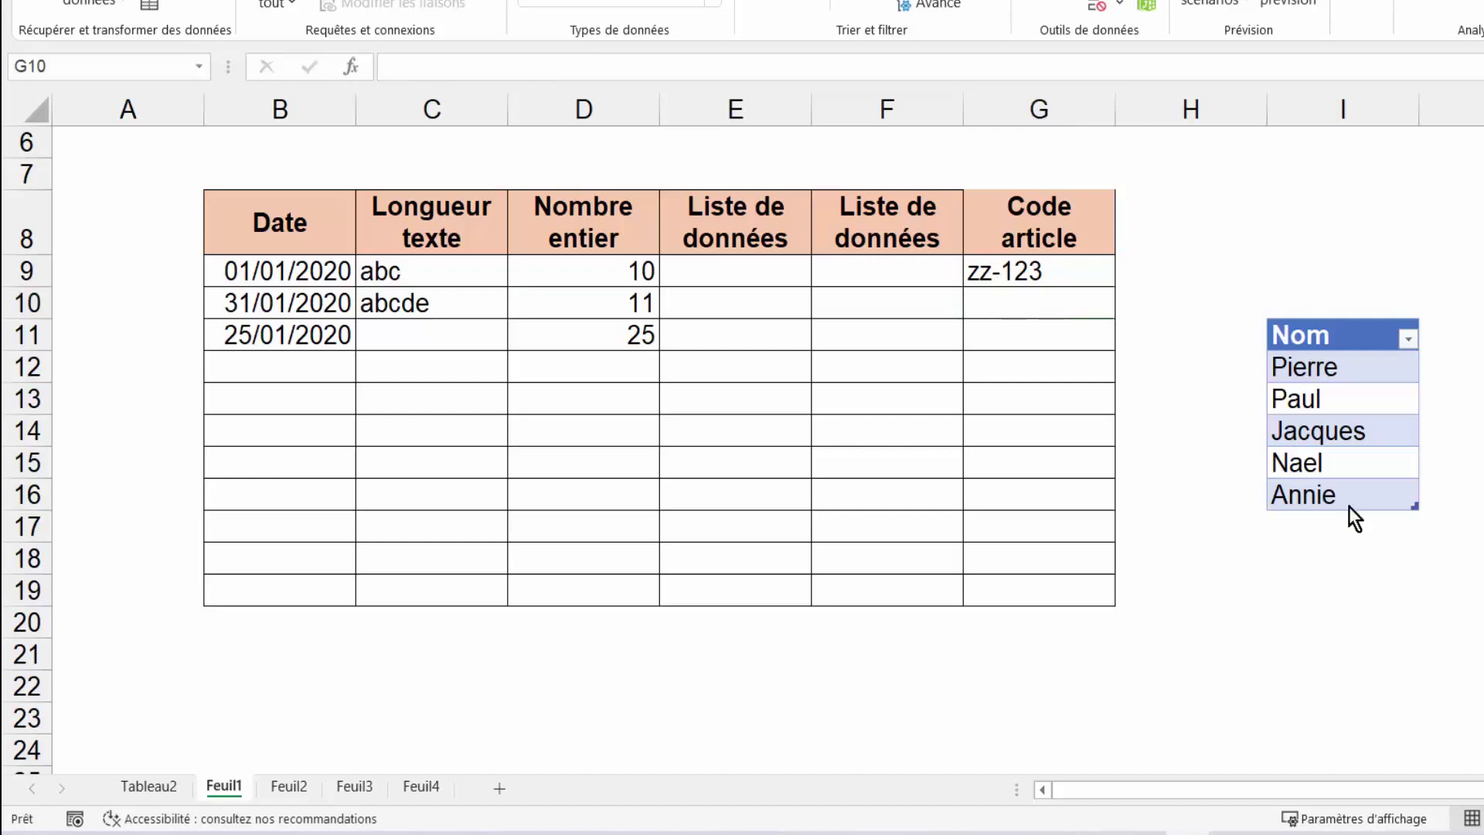
{"action": "left_click", "coordinate": [1000, 271]}
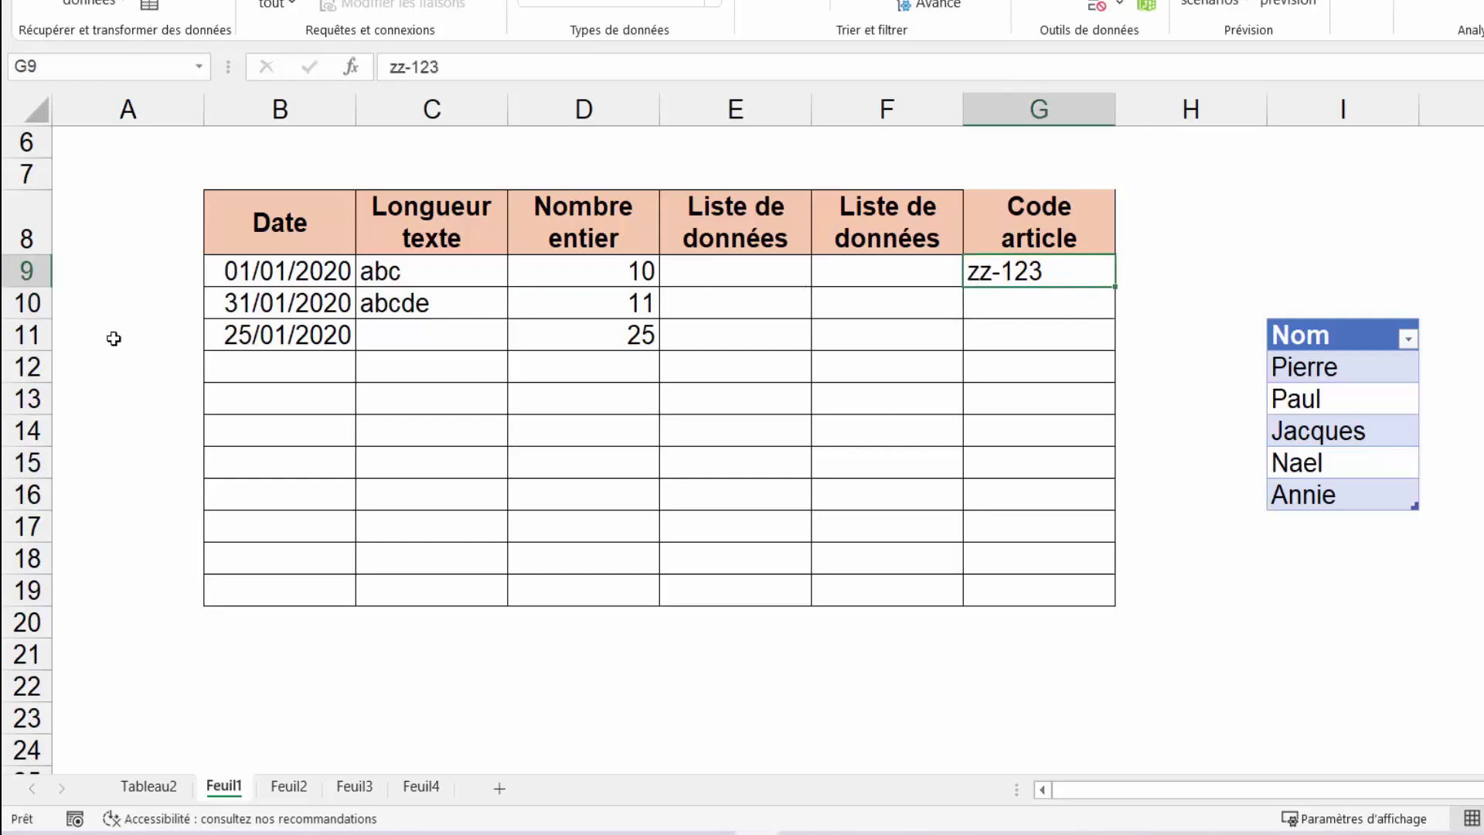
- Test G10: 154 is rejected and cancelled, then zz-12345 is accepted
{"action": "left_click", "coordinate": [988, 309]}
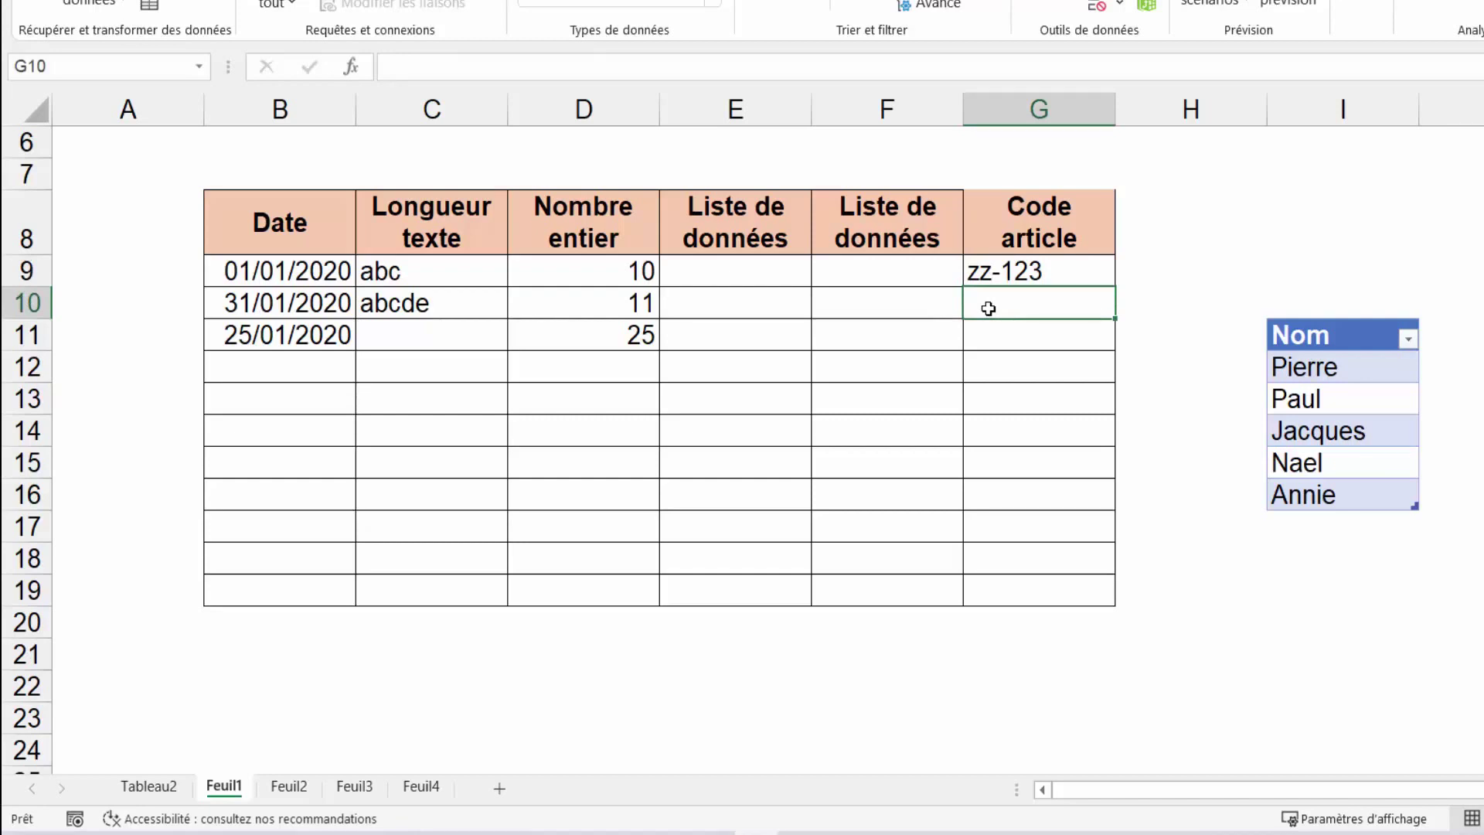
{"action": "type", "text": "154"}
{"action": "key", "text": "Return"}
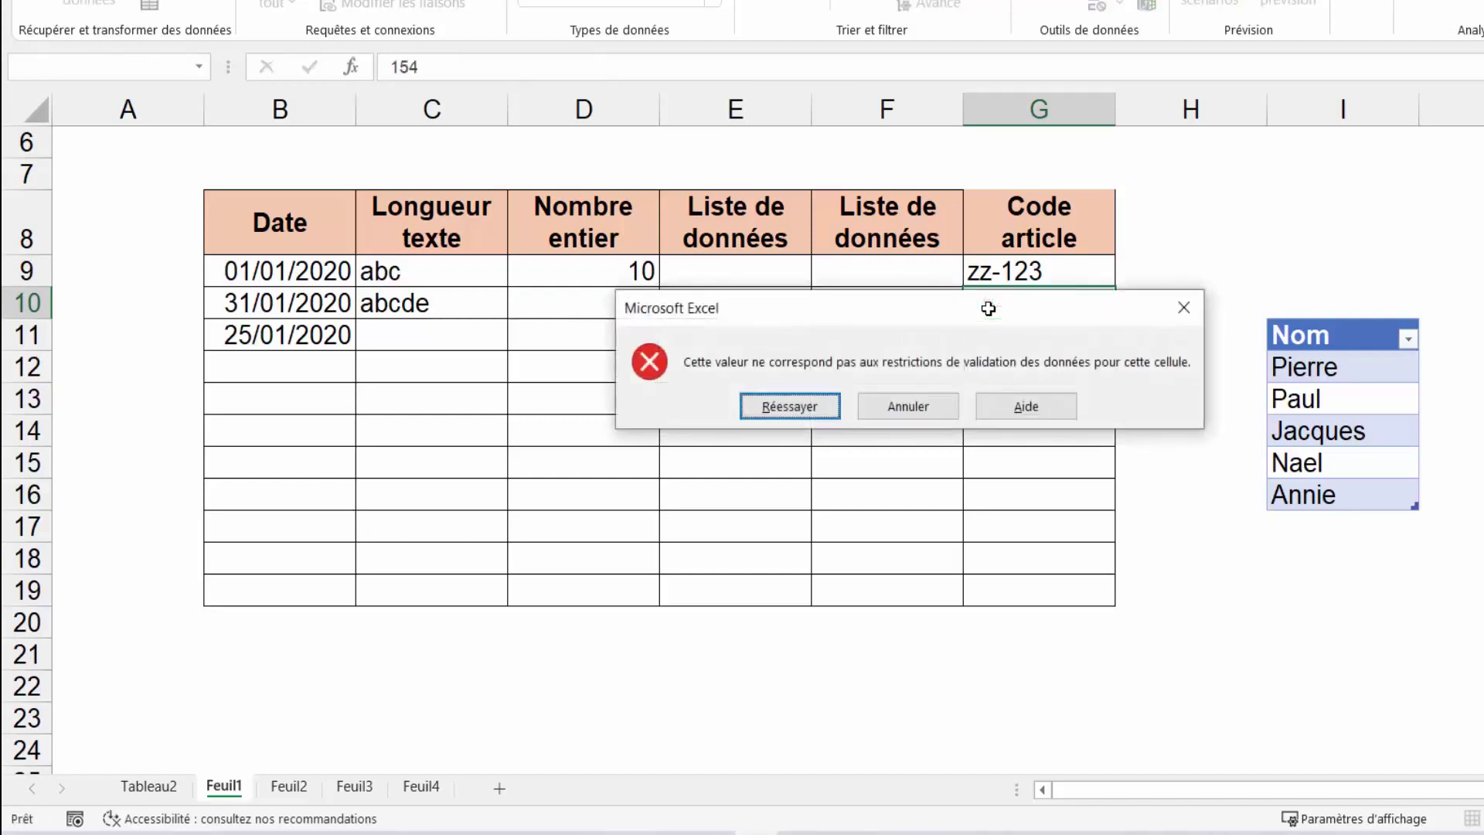
{"action": "left_click", "coordinate": [912, 405]}
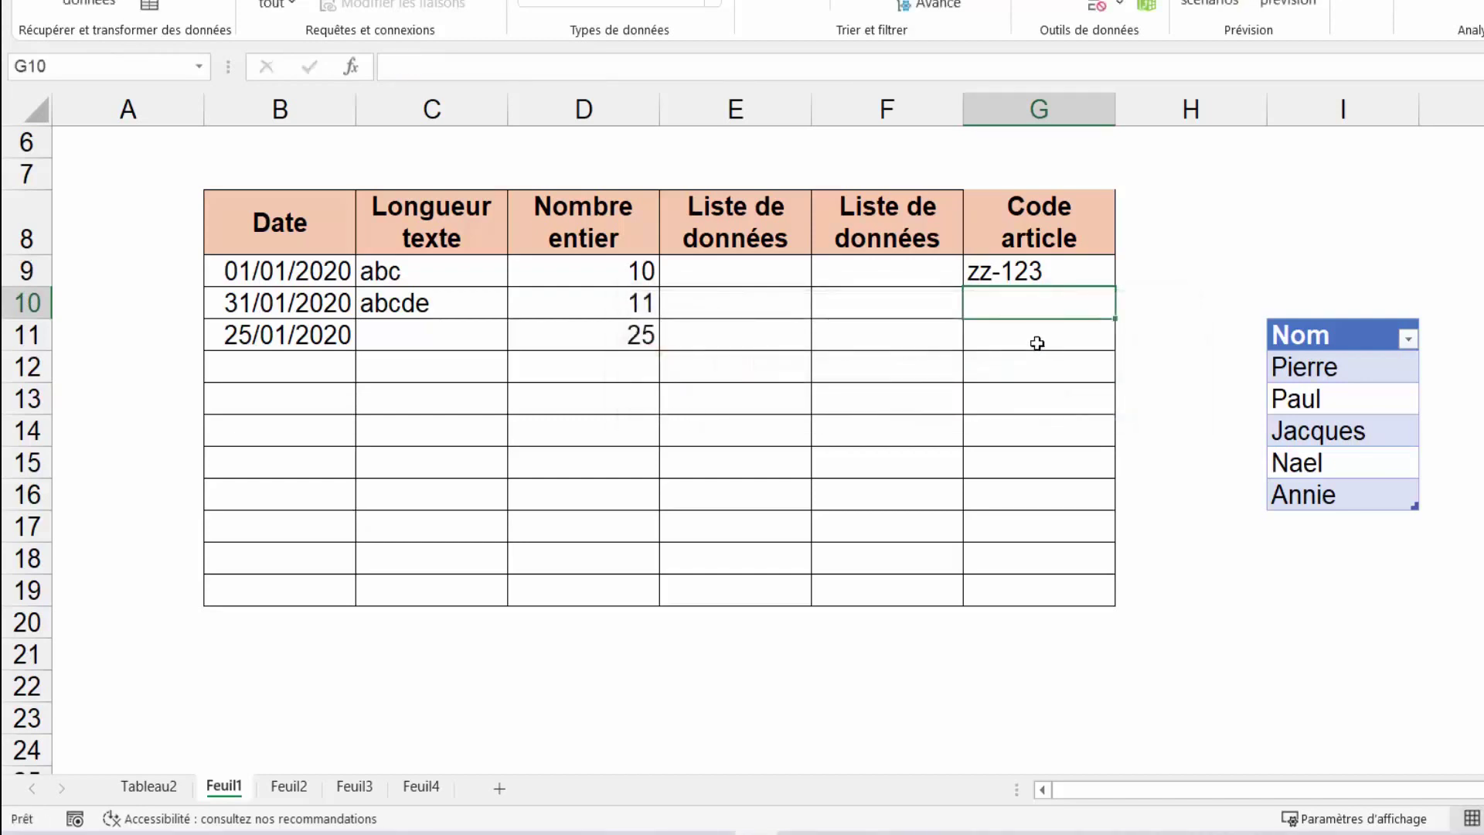
{"action": "type", "text": "zz"}
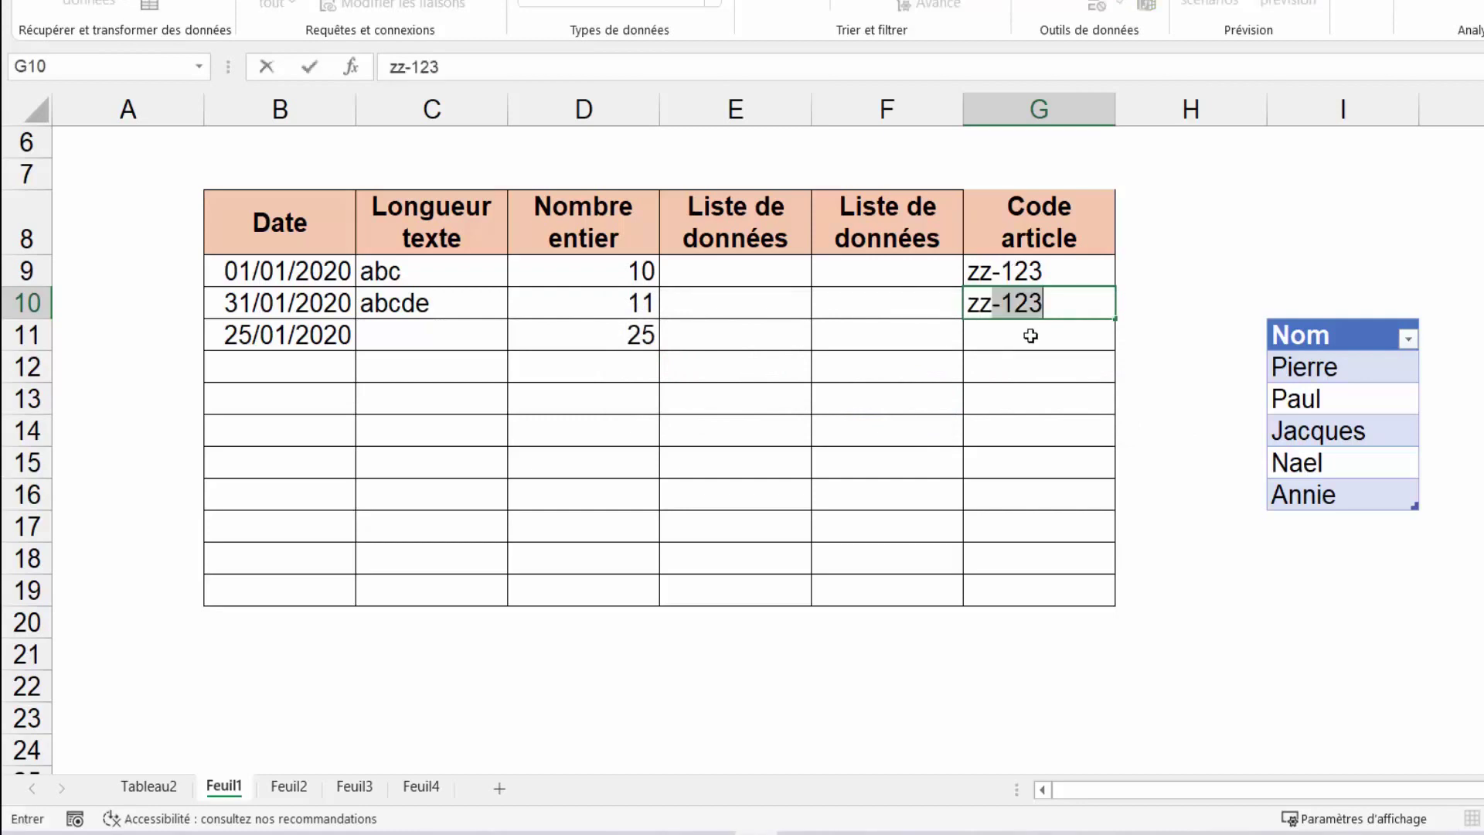
{"action": "type", "text": "-1"}
{"action": "type", "text": "2345"}
{"action": "key", "text": "Return"}
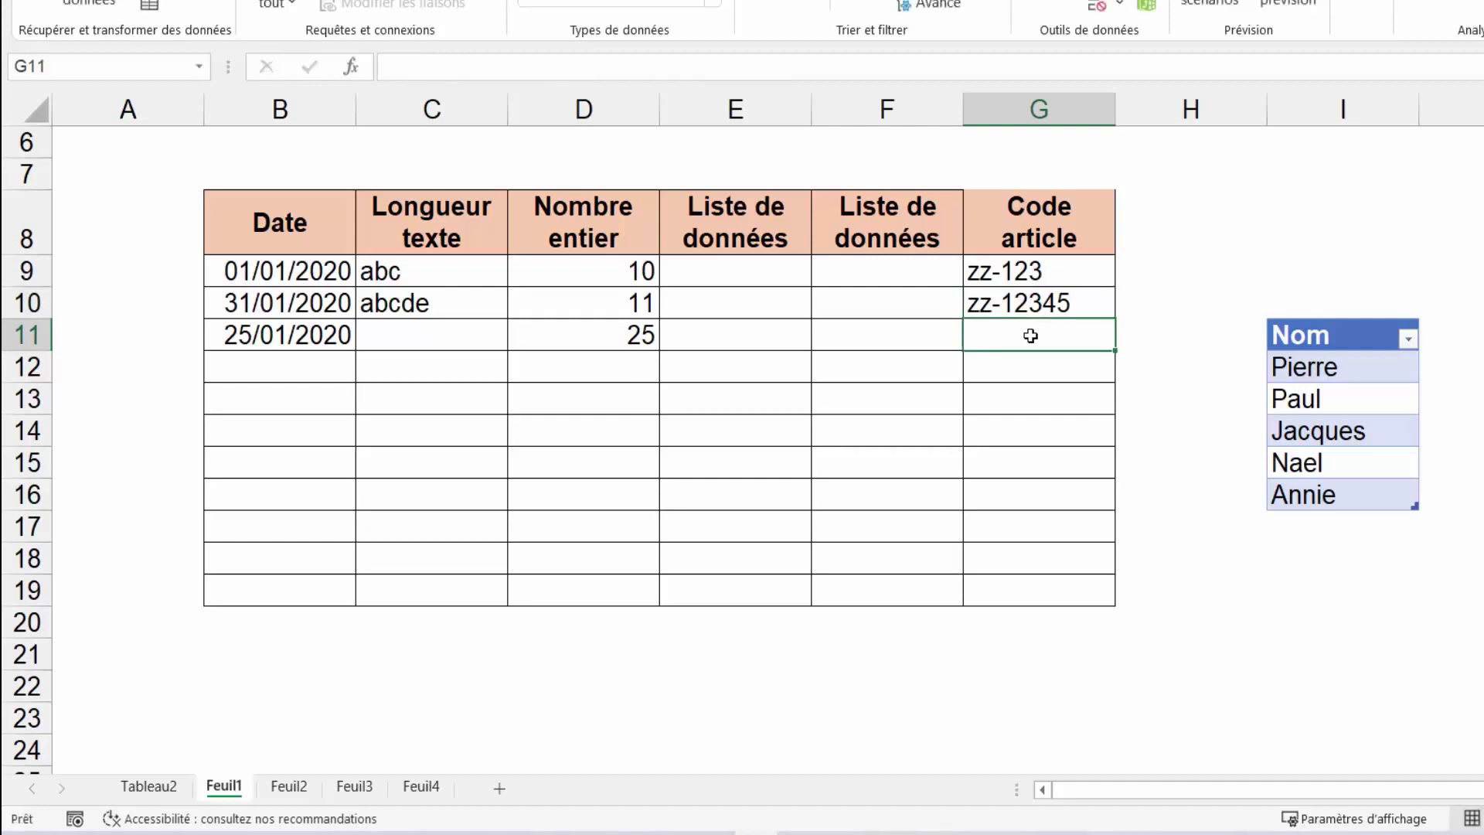